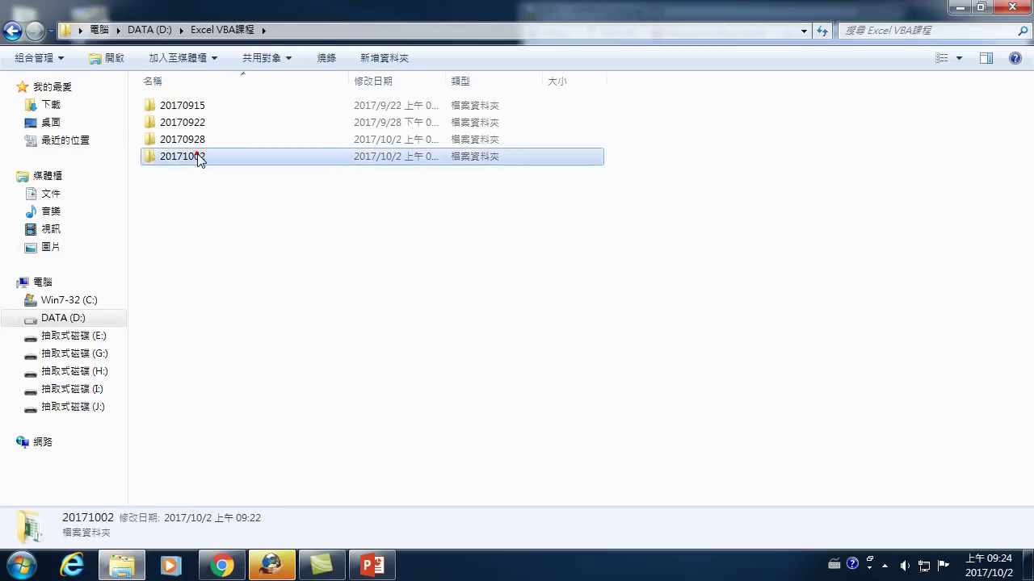
Open the 20171002 folder that holds the 網路下載0922 workbook
{"action": "double_click", "coordinate": [200, 155]}
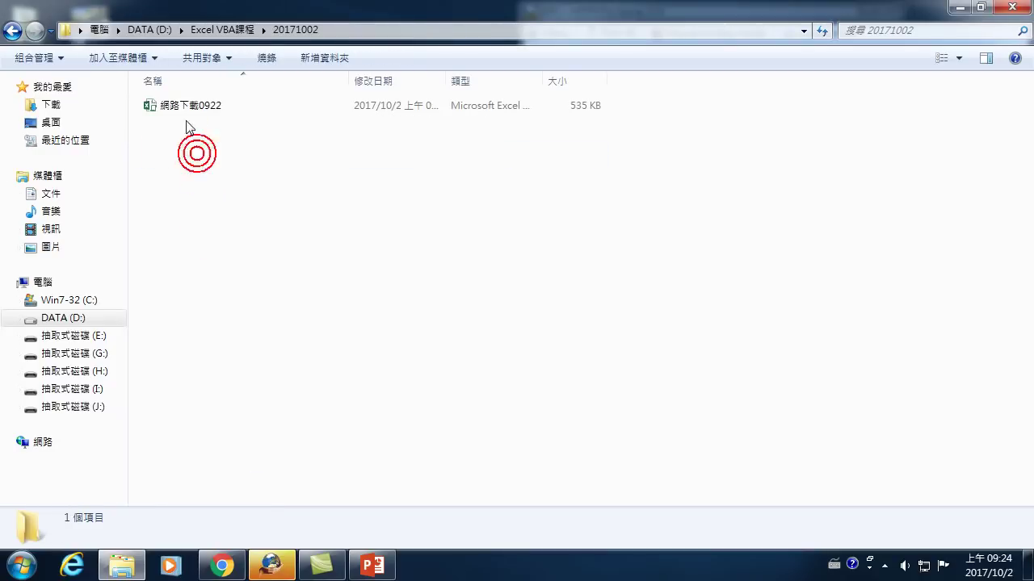
Open the 網路下載0922 workbook from the 20171002 folder in Excel
{"action": "left_click", "coordinate": [181, 108]}
{"action": "double_click", "coordinate": [181, 107]}
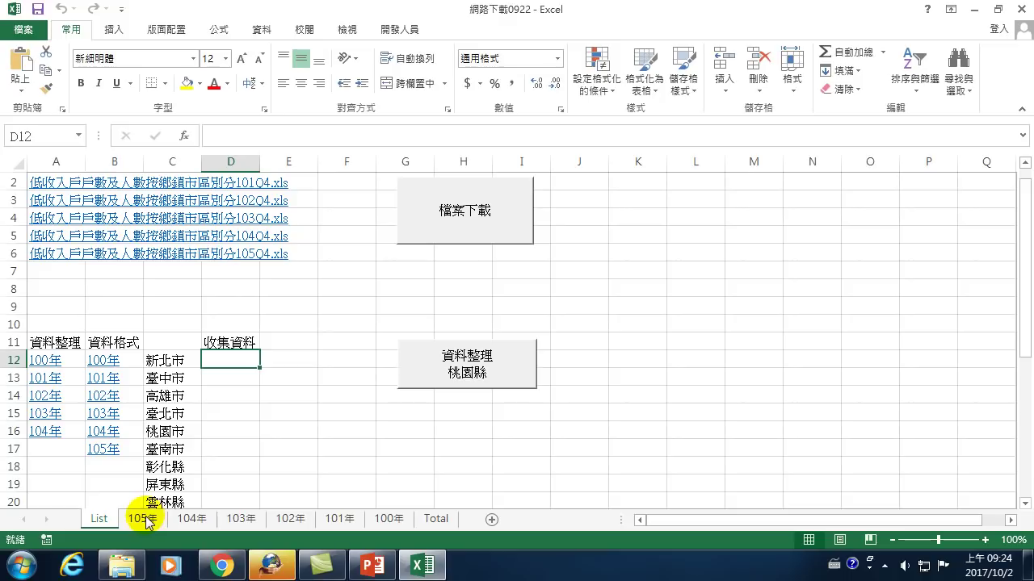
Browse the year sheets 100年 through 105年, ending back on the 100年 sheet
{"action": "left_click", "coordinate": [388, 519]}
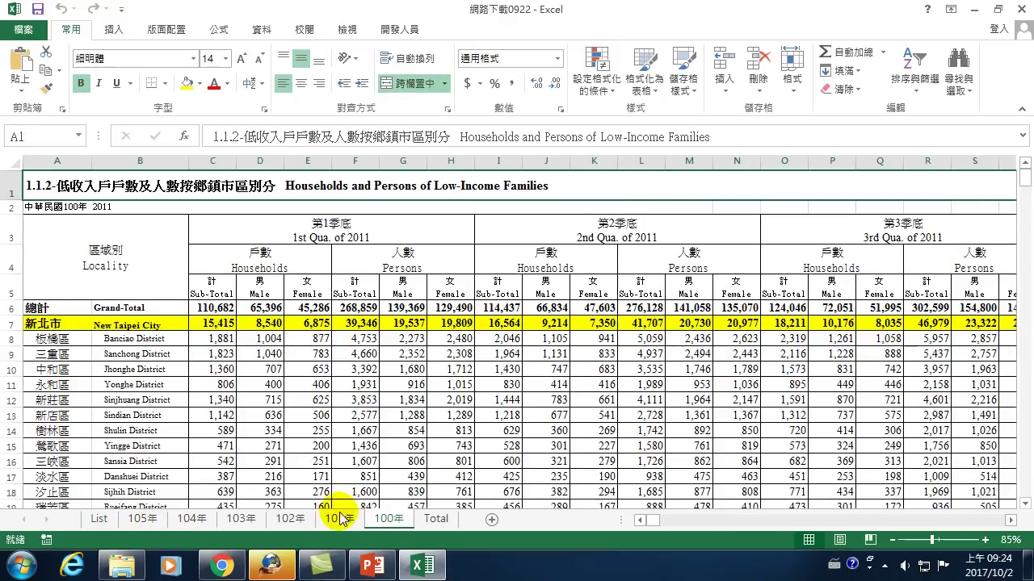
{"action": "left_click", "coordinate": [340, 519]}
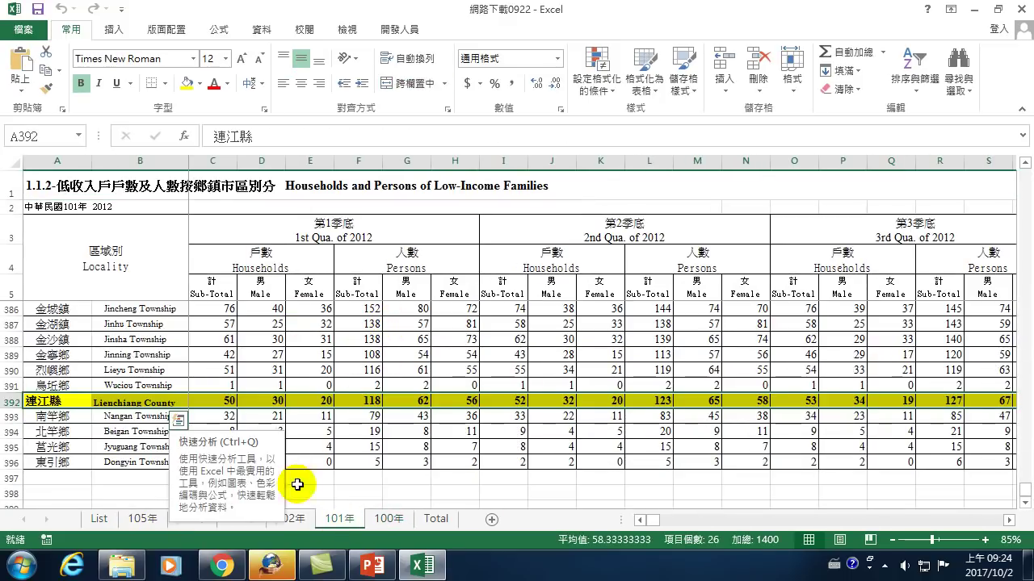
{"action": "left_click", "coordinate": [292, 519]}
{"action": "left_click", "coordinate": [240, 519]}
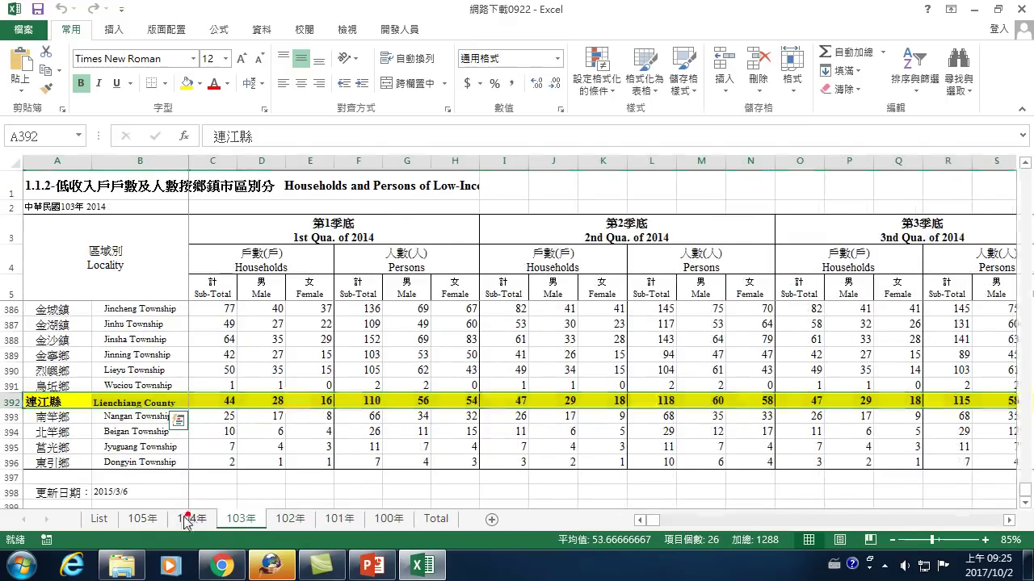
{"action": "left_click", "coordinate": [191, 519]}
{"action": "left_click", "coordinate": [144, 517]}
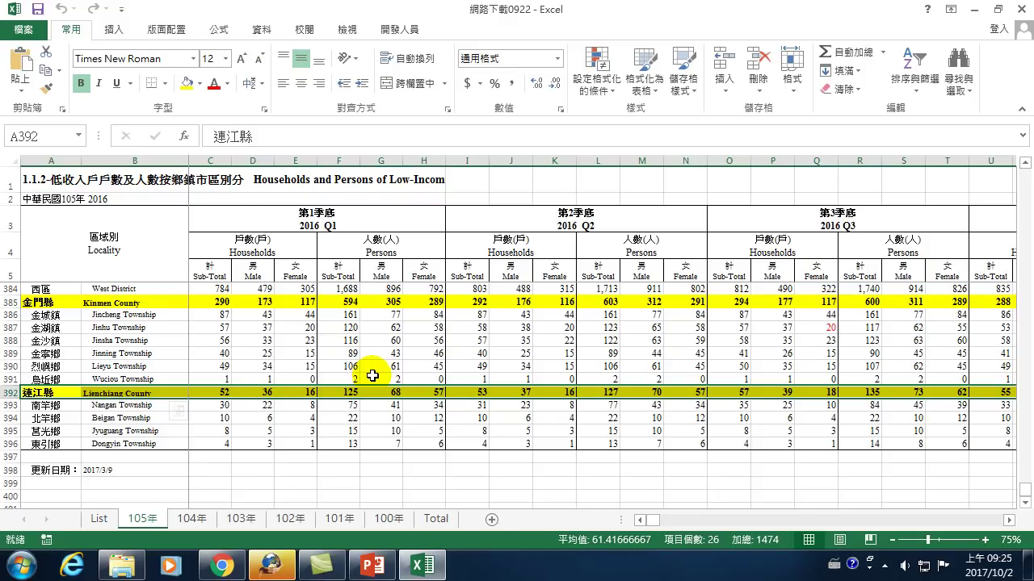
{"action": "left_click", "coordinate": [388, 519]}
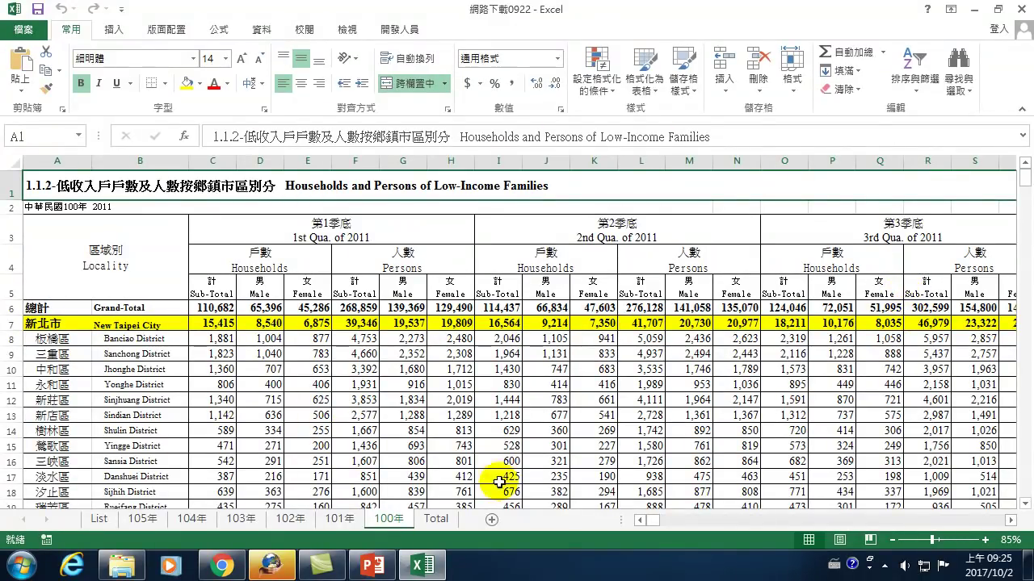
{"action": "left_click", "coordinate": [338, 519]}
{"action": "left_click", "coordinate": [388, 518]}
Select the entire 100年 table from A1 to its last used cell
{"action": "key", "text": "ctrl+Down"}
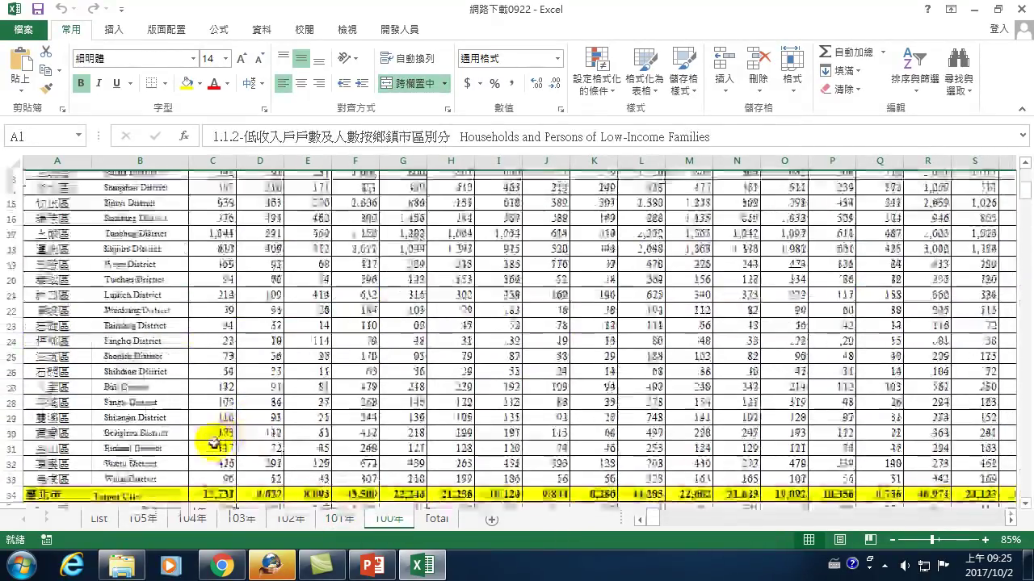
{"action": "scroll", "coordinate": [86, 359], "scroll_direction": "down", "scroll_amount": 4}
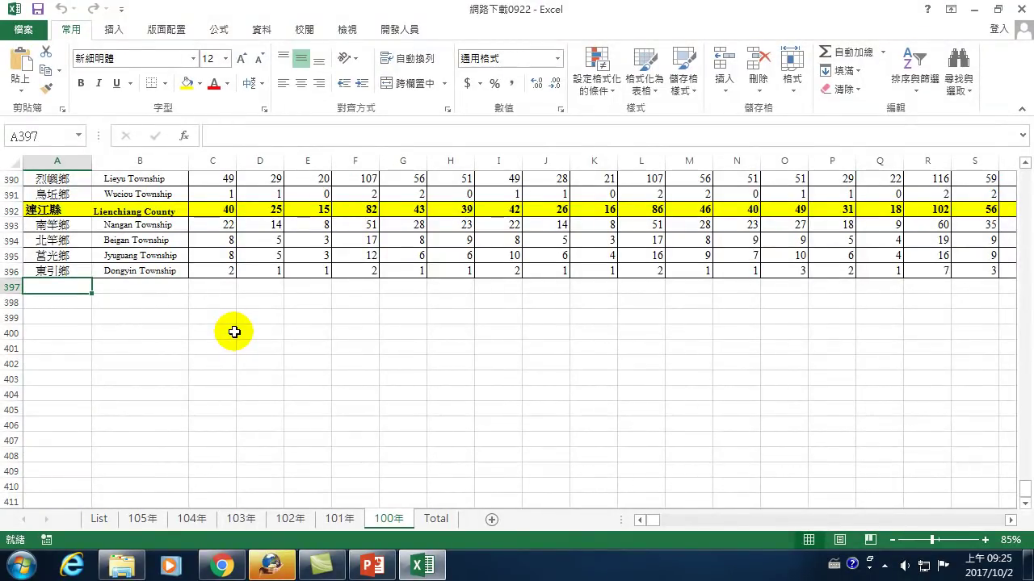
{"action": "left_click", "coordinate": [436, 518]}
{"action": "left_click", "coordinate": [387, 519]}
{"action": "scroll", "coordinate": [385, 436], "scroll_direction": "up", "scroll_amount": 7}
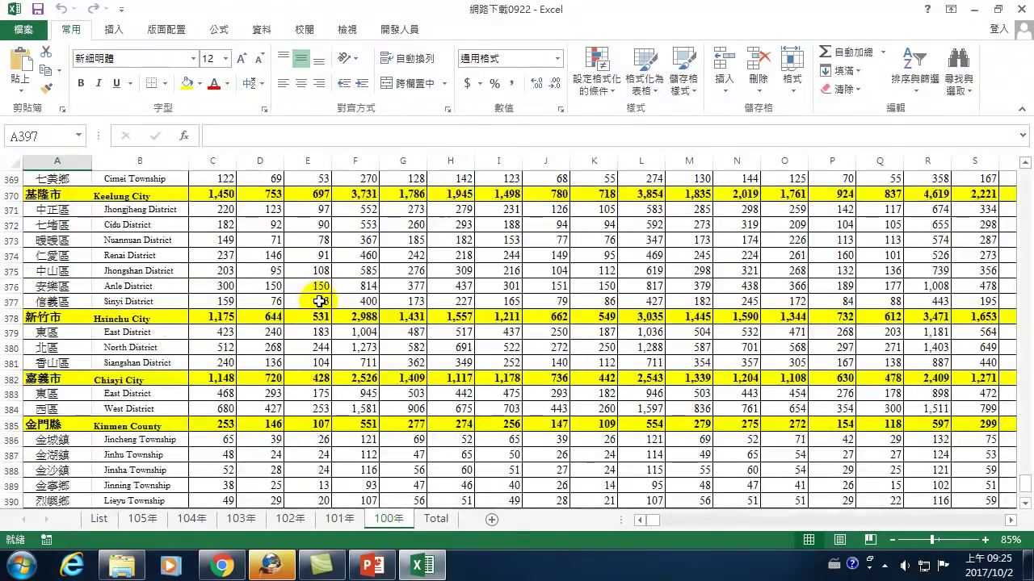
{"action": "key", "text": "ctrl+Home"}
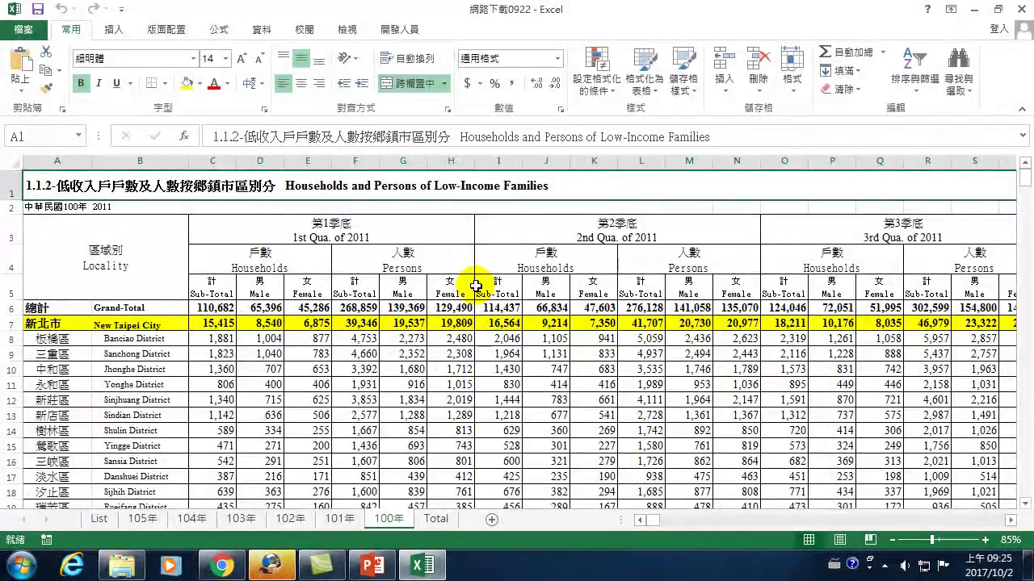
{"action": "key", "text": "ctrl+shift+End"}
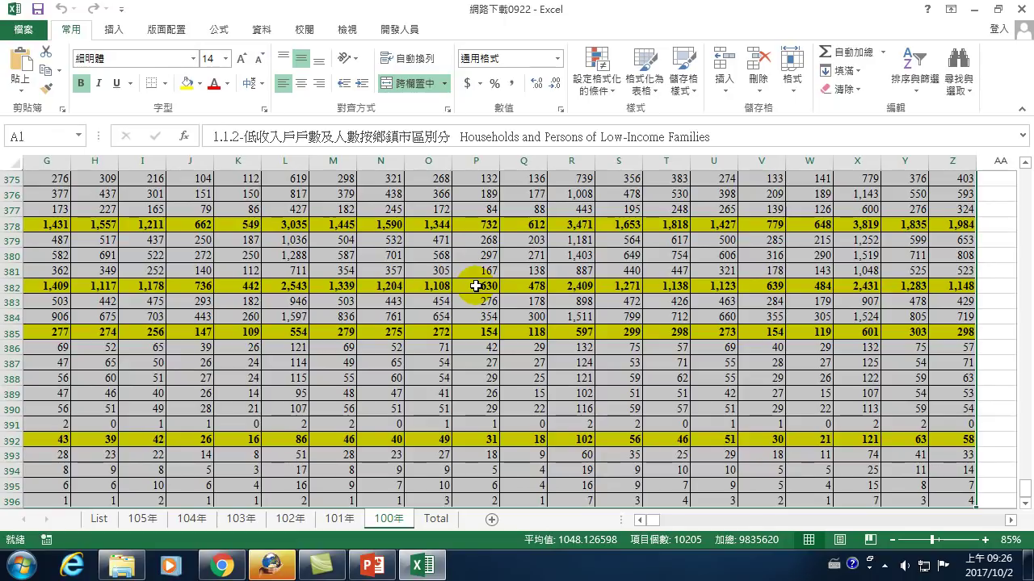
{"action": "left_click", "coordinate": [1010, 520]}
{"action": "left_click", "coordinate": [1010, 520]}
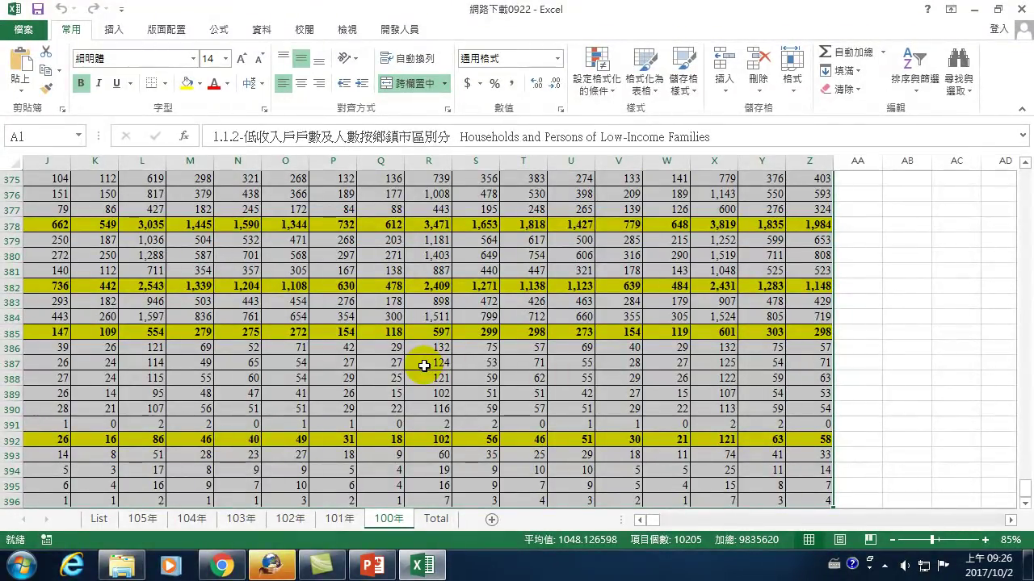
{"action": "left_click", "coordinate": [68, 26]}
Copy the 100年 table and paste it into the Total sheet at A1
{"action": "left_click", "coordinate": [47, 74]}
{"action": "left_click", "coordinate": [436, 519]}
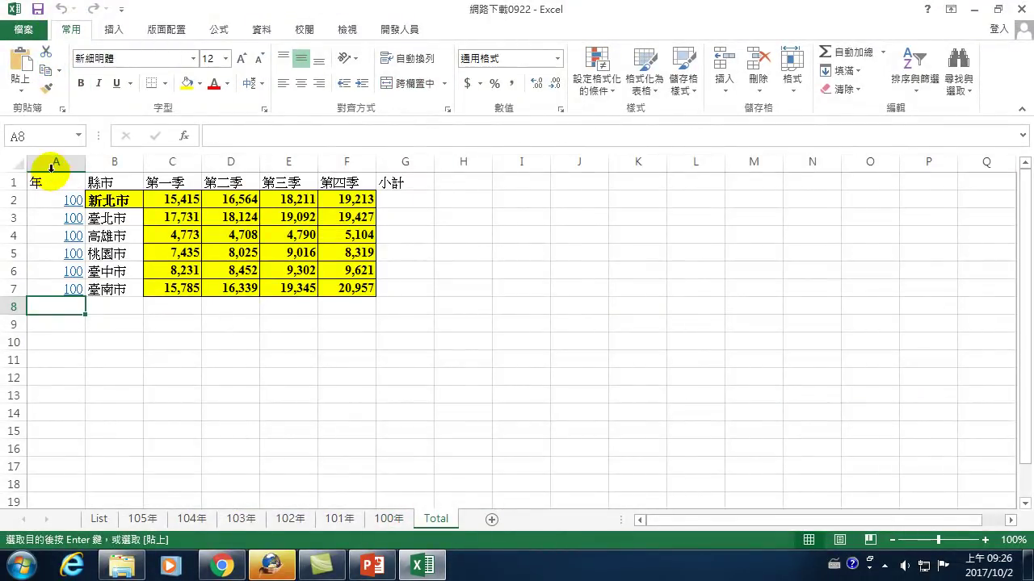
{"action": "left_click", "coordinate": [45, 183]}
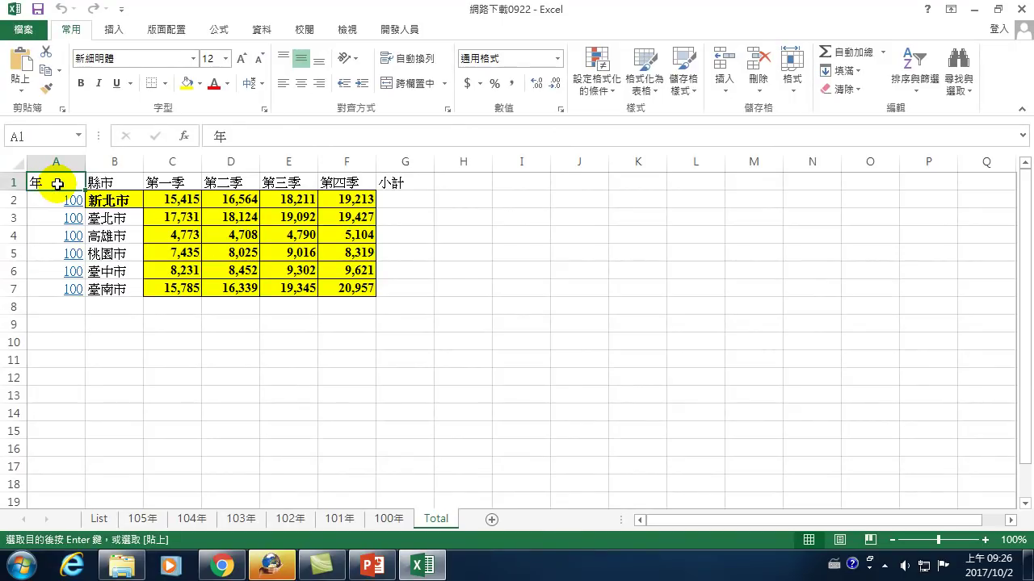
{"action": "key", "text": "ctrl+v"}
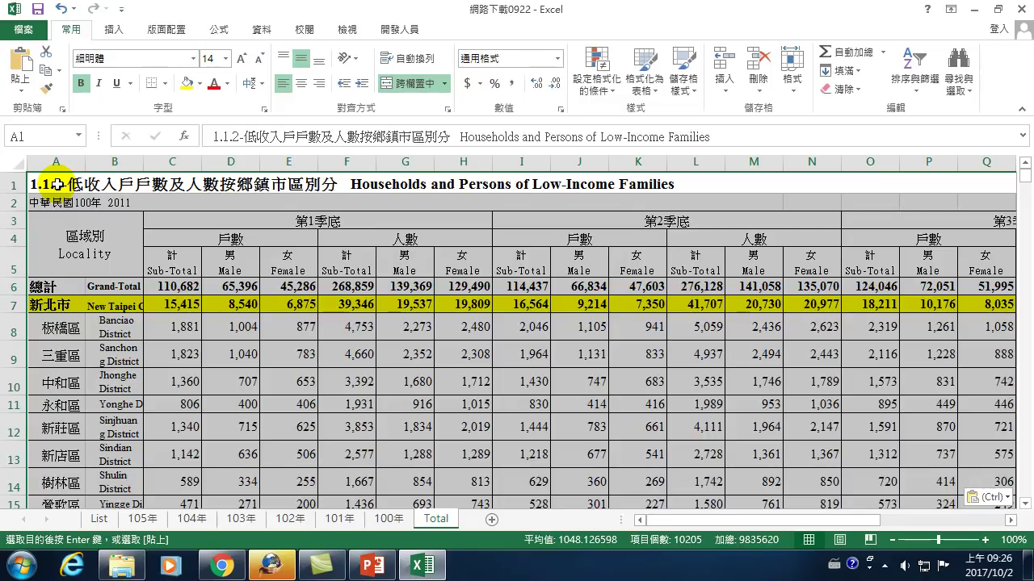
Go to A397, the first empty row below the pasted 2011 data
{"action": "key", "text": "Down"}
{"action": "key", "text": "Down"}
{"action": "key", "text": "Down"}
{"action": "key", "text": "Right"}
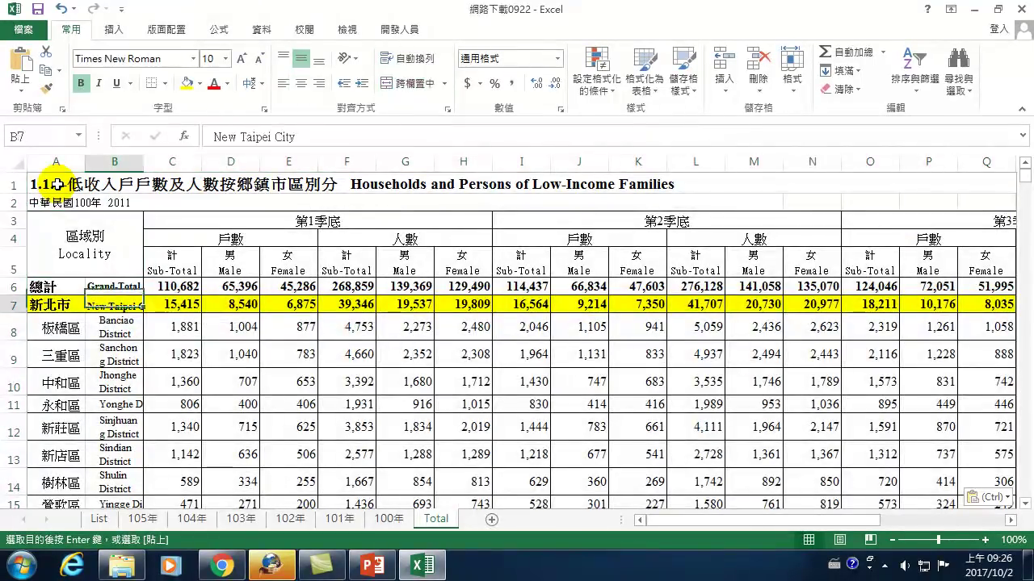
{"action": "key", "text": "Down"}
{"action": "key", "text": "Down"}
{"action": "key", "text": "Down"}
{"action": "key", "text": "Left"}
{"action": "key", "text": "ctrl+Down"}
{"action": "key", "text": "Down"}
{"action": "key", "text": "Down"}
{"action": "key", "text": "Down"}
{"action": "left_click", "coordinate": [62, 461]}
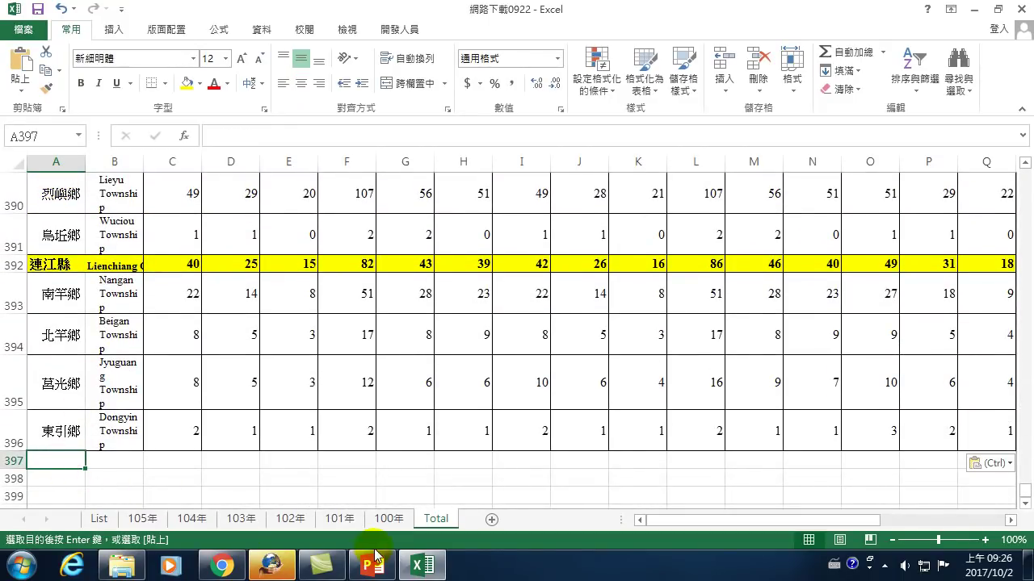
{"action": "left_click", "coordinate": [340, 518]}
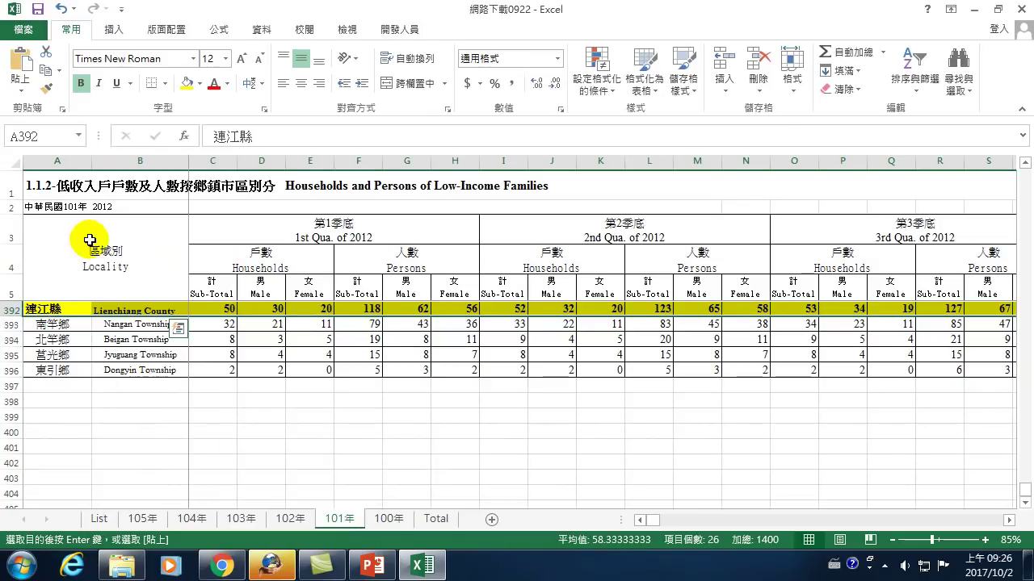
Copy the whole 101年 table and paste it at Total row 397, filling through row 792
{"action": "key", "text": "ctrl+a"}
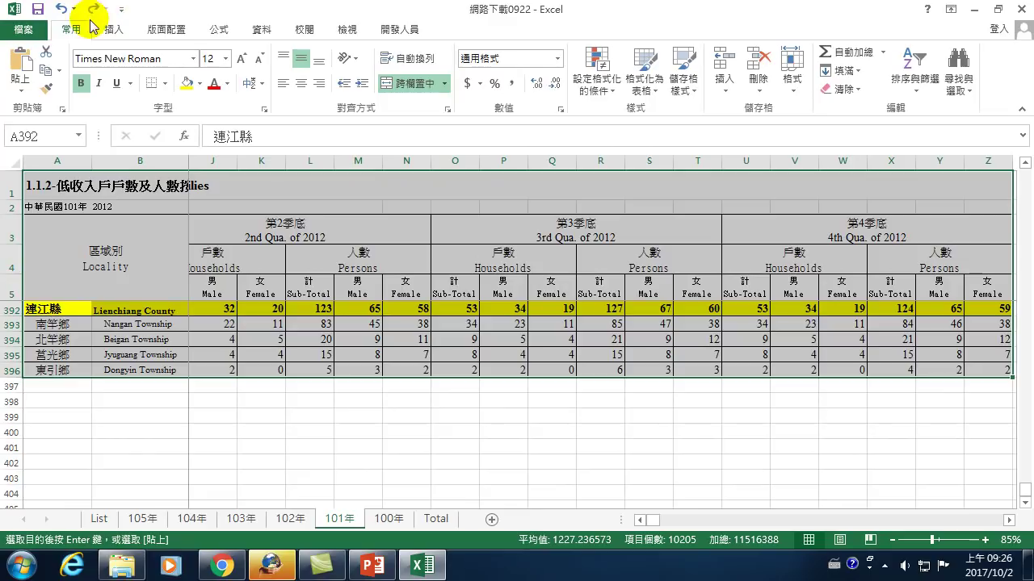
{"action": "left_click", "coordinate": [46, 74]}
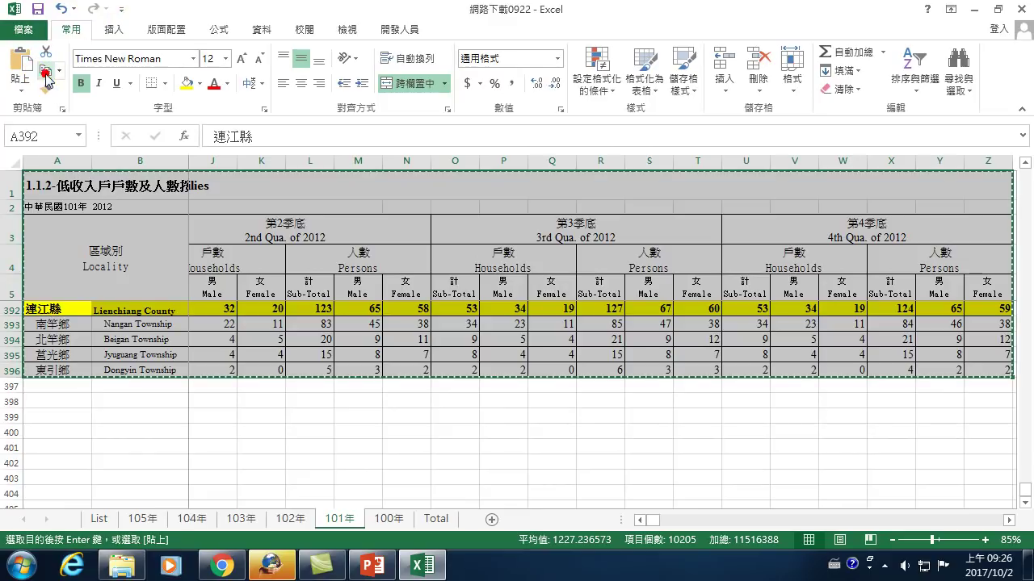
{"action": "left_click", "coordinate": [434, 519]}
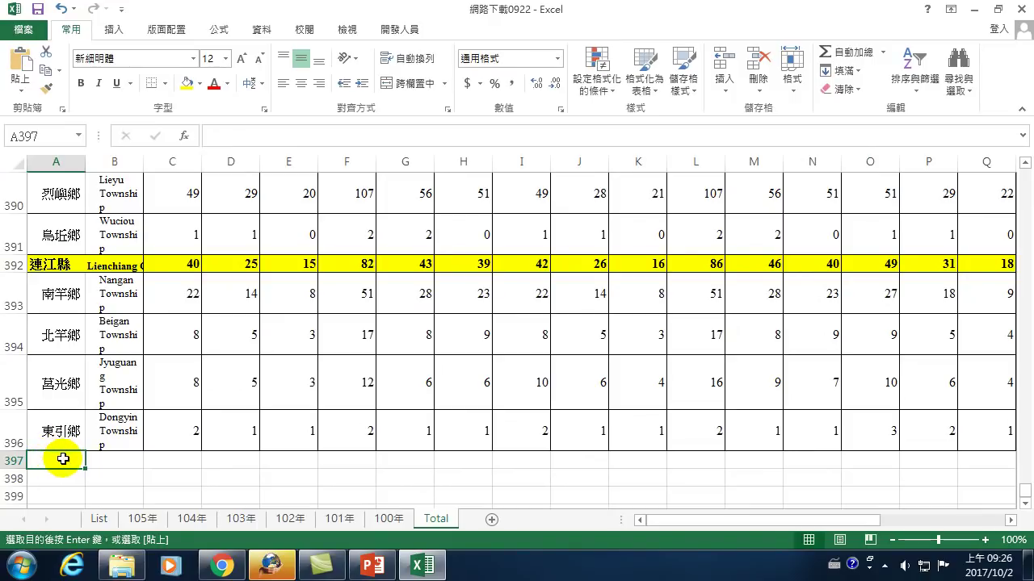
{"action": "key", "text": "ctrl+v"}
{"action": "scroll", "coordinate": [50, 472], "scroll_direction": "down", "scroll_amount": 4}
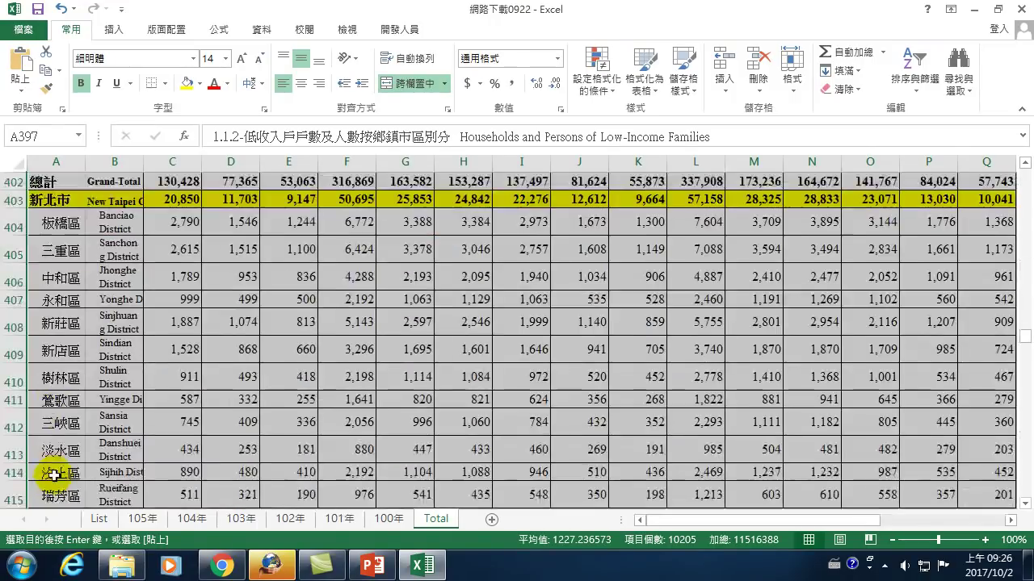
{"action": "left_click", "coordinate": [61, 401]}
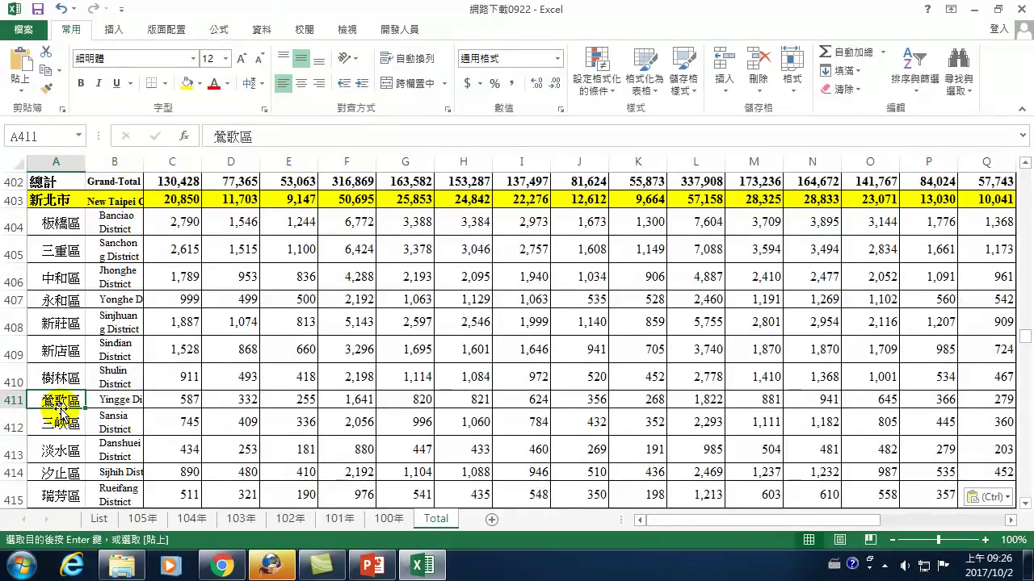
{"action": "key", "text": "ctrl+Down"}
{"action": "key", "text": "Down"}
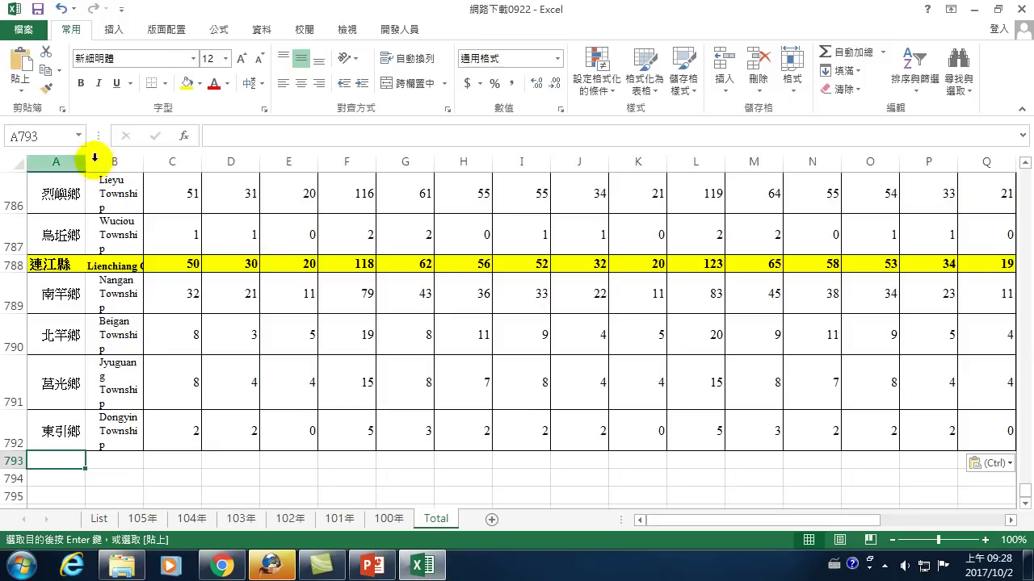
{"action": "left_click", "coordinate": [176, 293]}
Return to the Total sheet and close Excel, back to the 20171002 folder
{"action": "key", "text": "ctrl+Page_Up"}
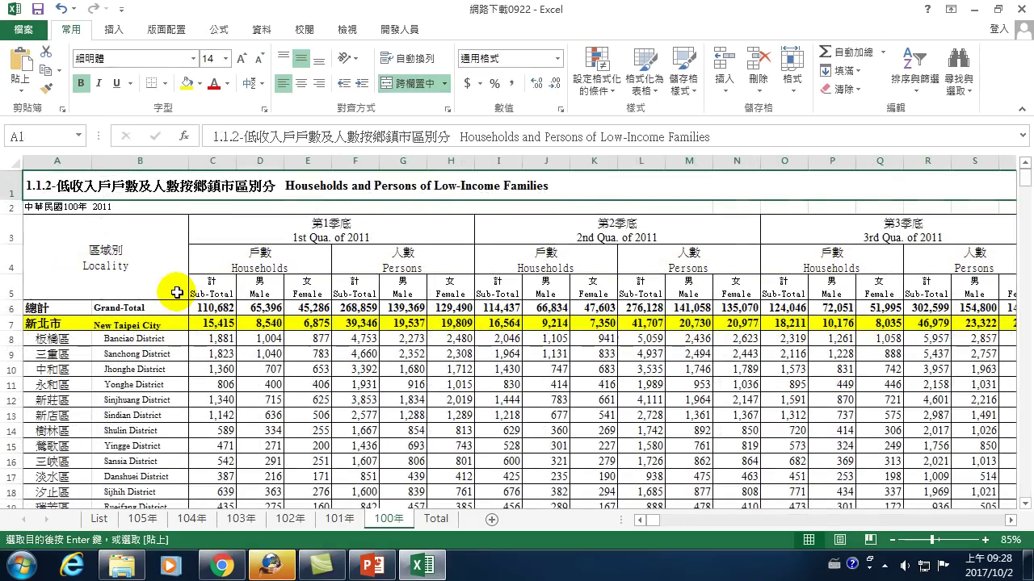
{"action": "left_click", "coordinate": [436, 519]}
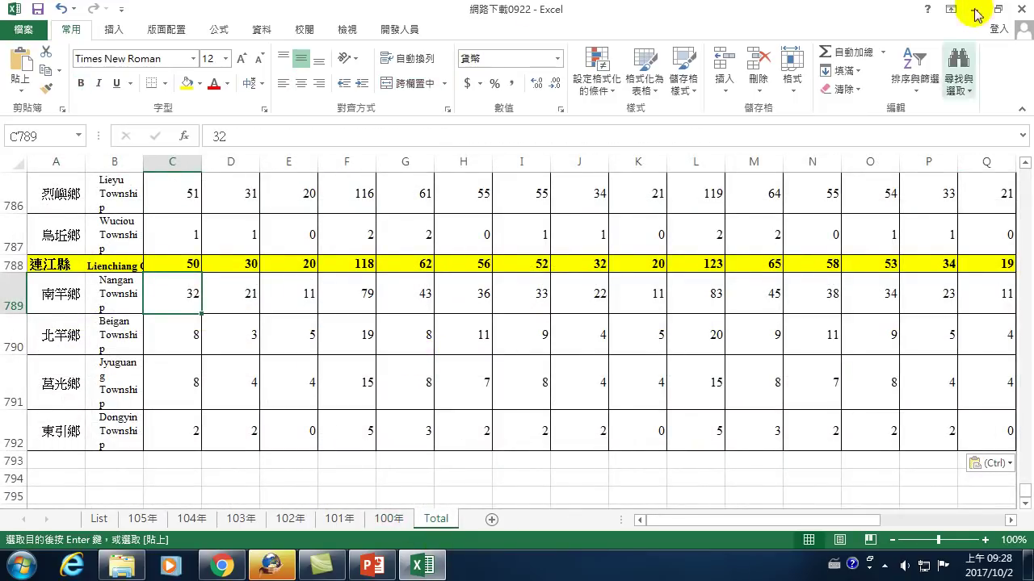
{"action": "left_click", "coordinate": [1021, 8]}
{"action": "left_click", "coordinate": [514, 300]}
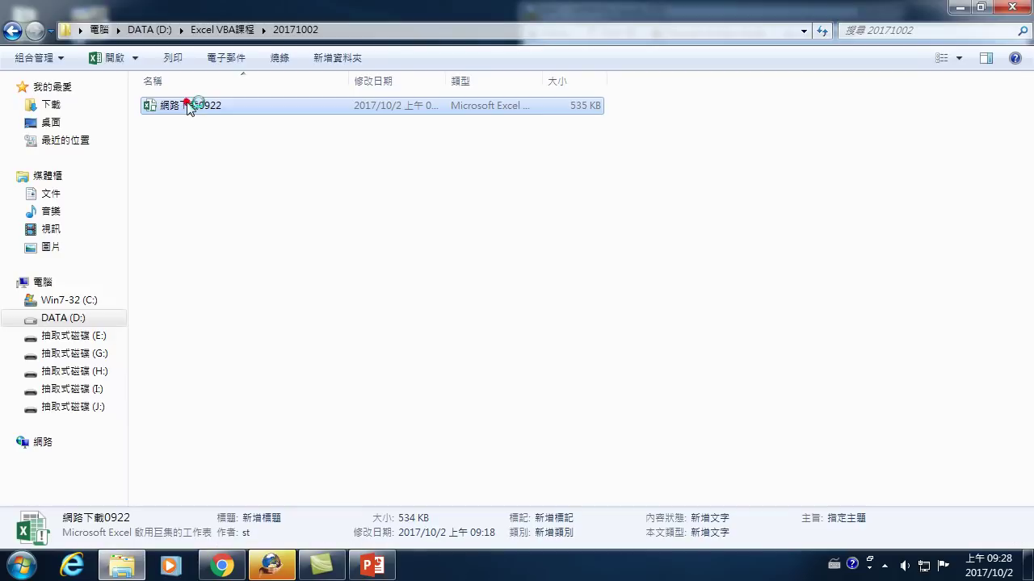
Reopen 網路下載0922 and view its Total sheet's six-city year 100 table
{"action": "double_click", "coordinate": [188, 105]}
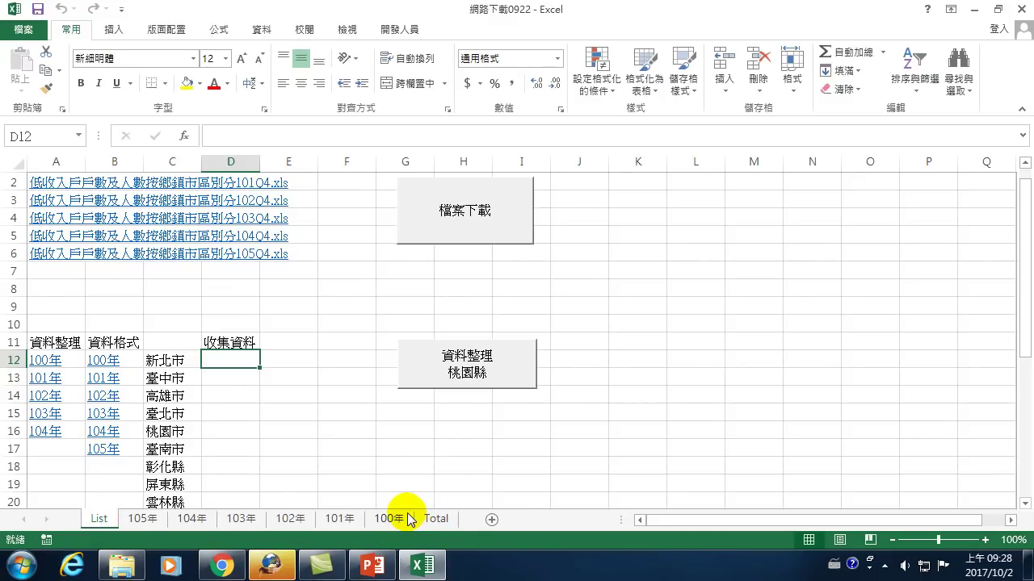
{"action": "left_click", "coordinate": [437, 519]}
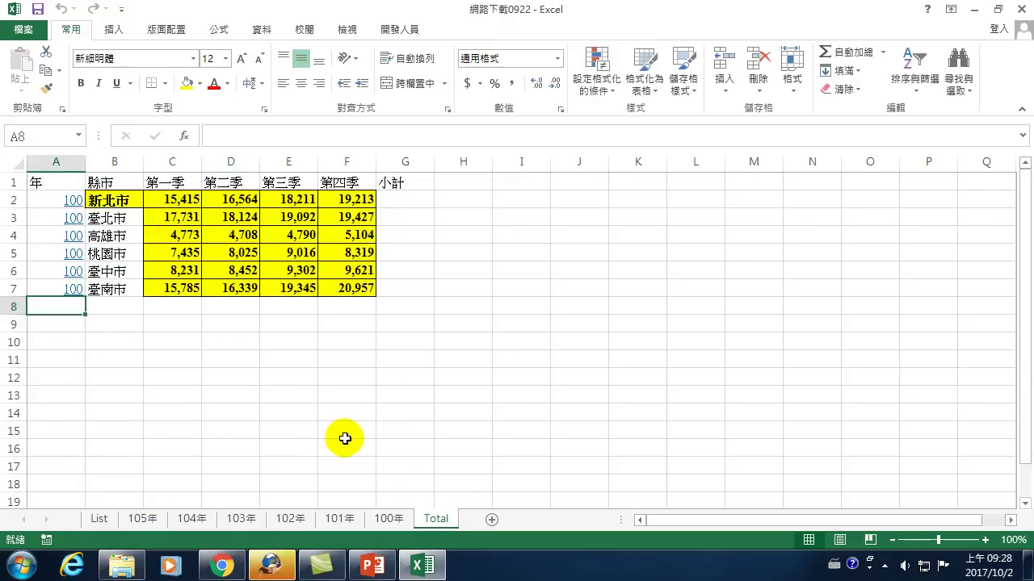
Delete the contents of Total rows 1–14, leaving fill and borders, then undo the deletion
{"action": "left_click_drag", "start_coordinate": [16, 201], "coordinate": [82, 413]}
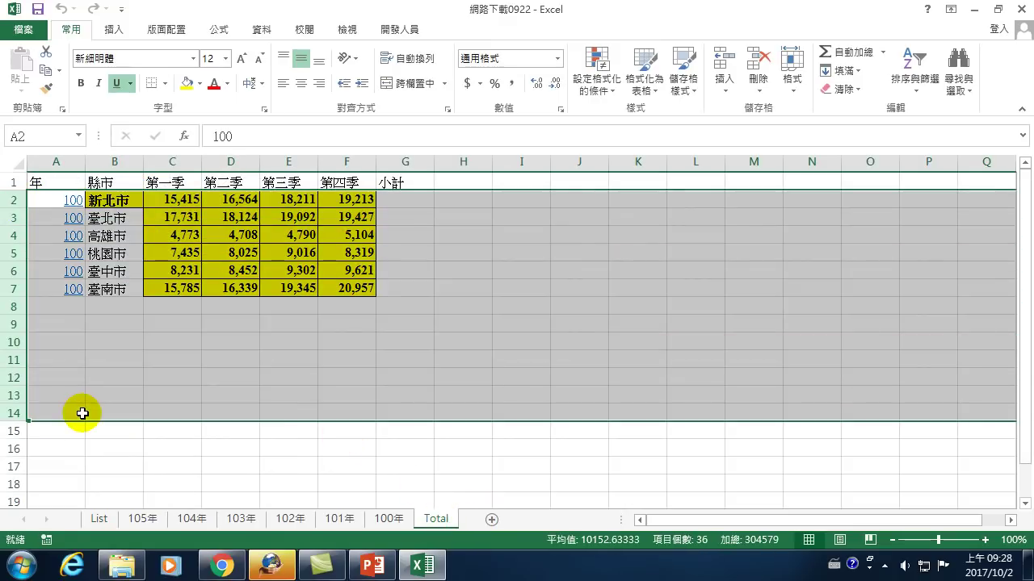
{"action": "key", "text": "Delete"}
{"action": "left_click_drag", "start_coordinate": [16, 182], "coordinate": [16, 351]}
{"action": "key", "text": "Delete"}
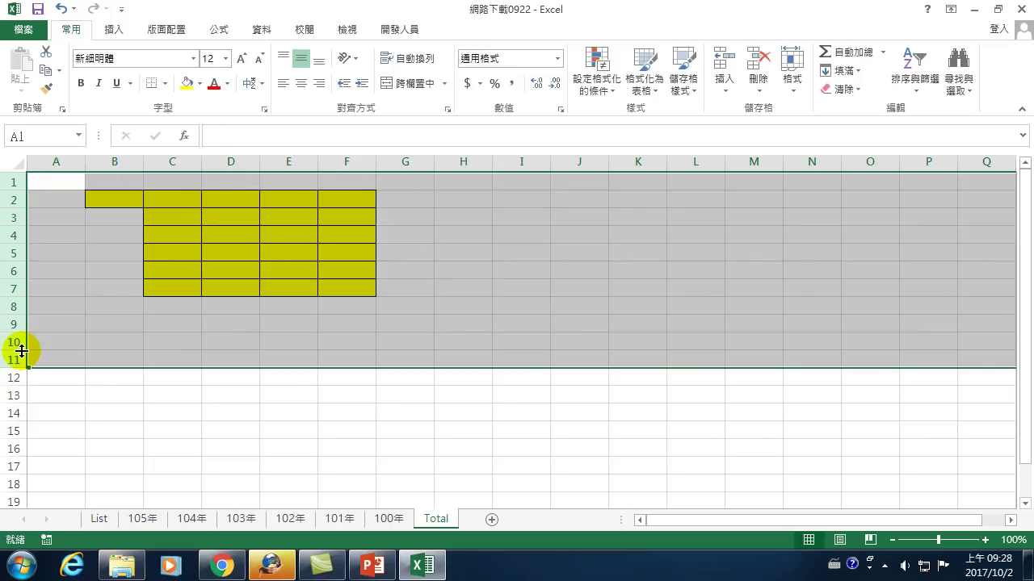
{"action": "left_click", "coordinate": [53, 181]}
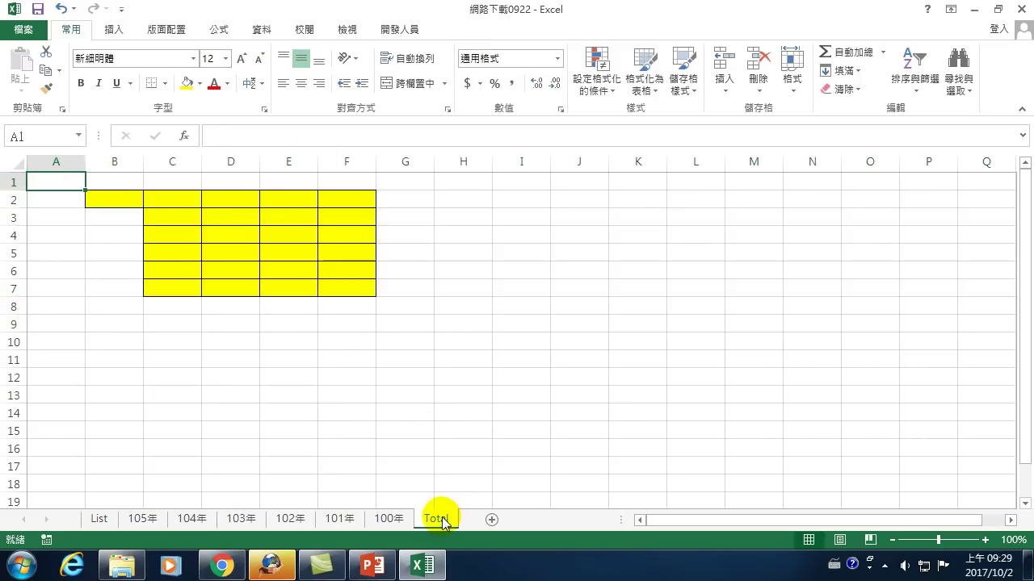
{"action": "right_click", "coordinate": [442, 519]}
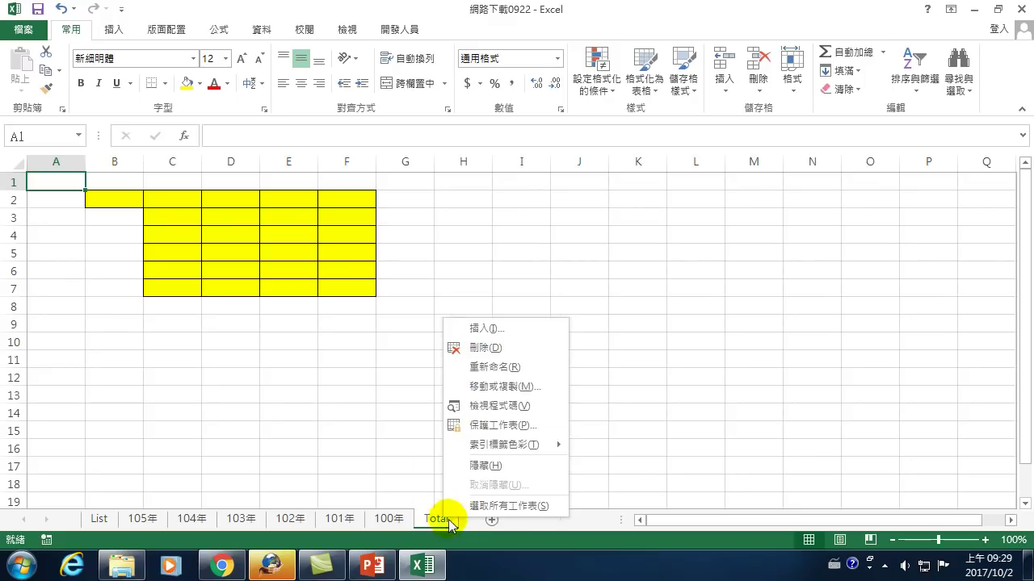
{"action": "key", "text": "Escape"}
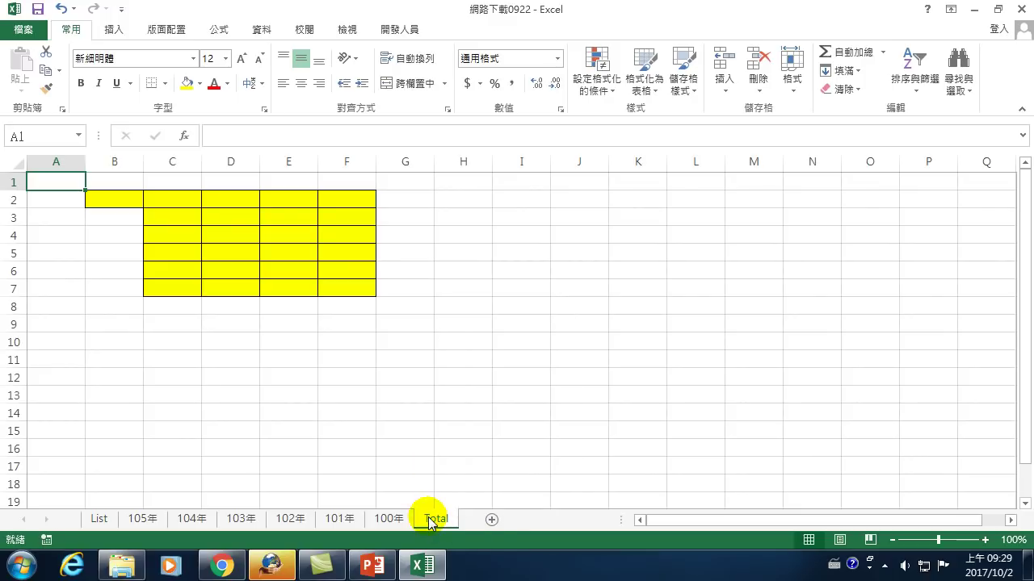
{"action": "key", "text": "ctrl+z"}
{"action": "key", "text": "ctrl+z"}
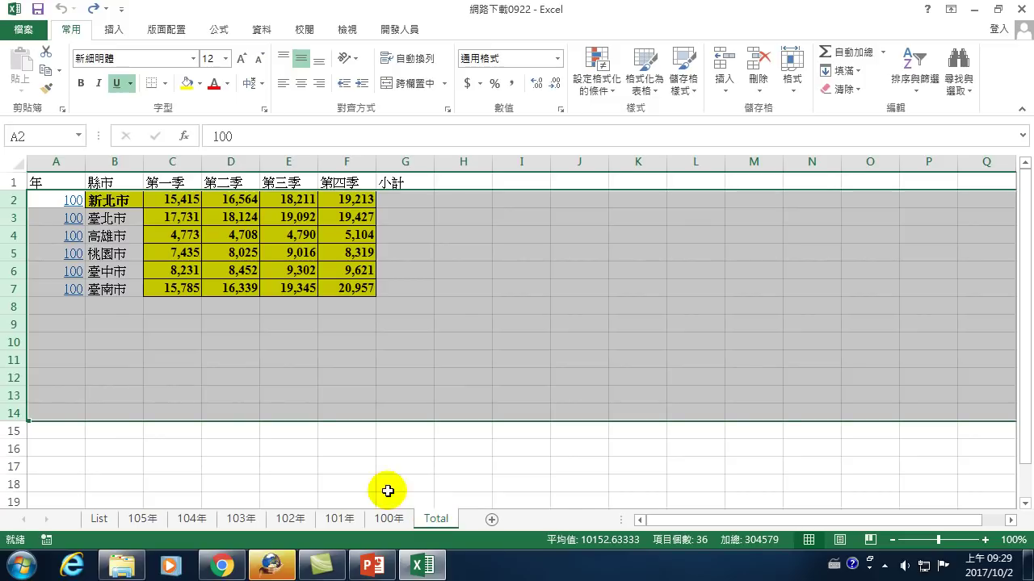
Insert a new blank sheet after Total and rename it Total2
{"action": "left_click", "coordinate": [489, 519]}
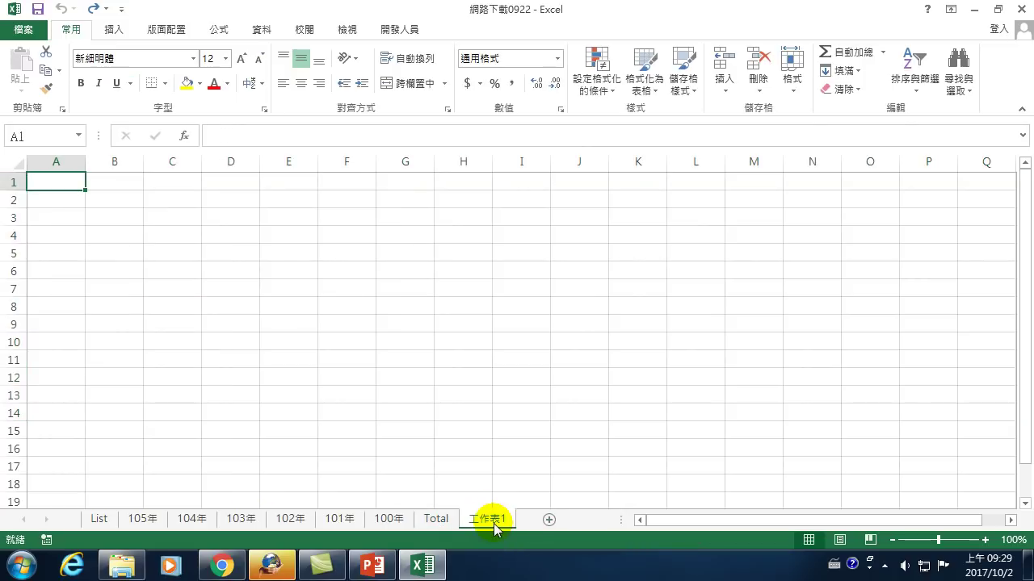
{"action": "double_click", "coordinate": [491, 521]}
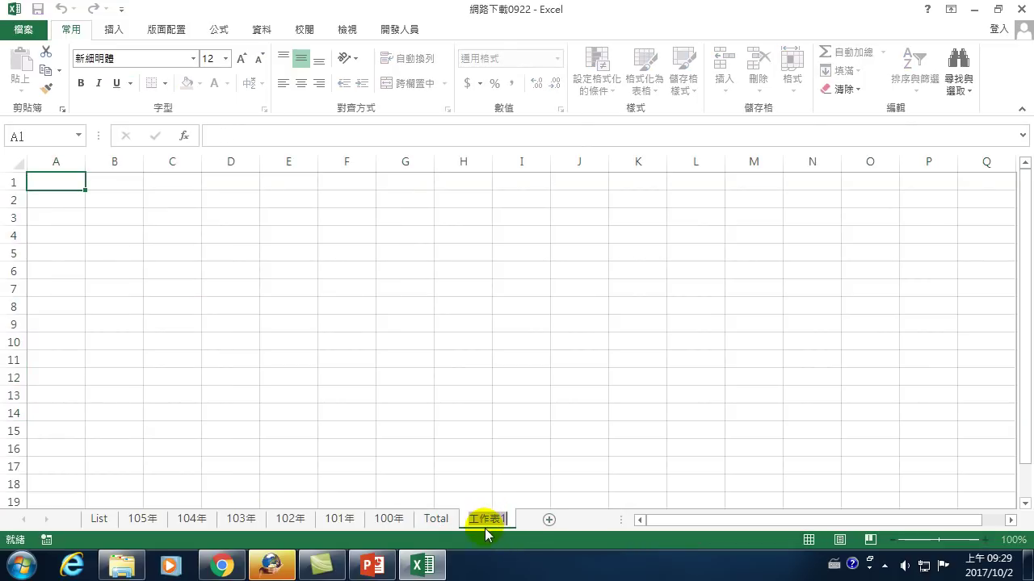
{"action": "type", "text": "Total2"}
{"action": "key", "text": "Return"}
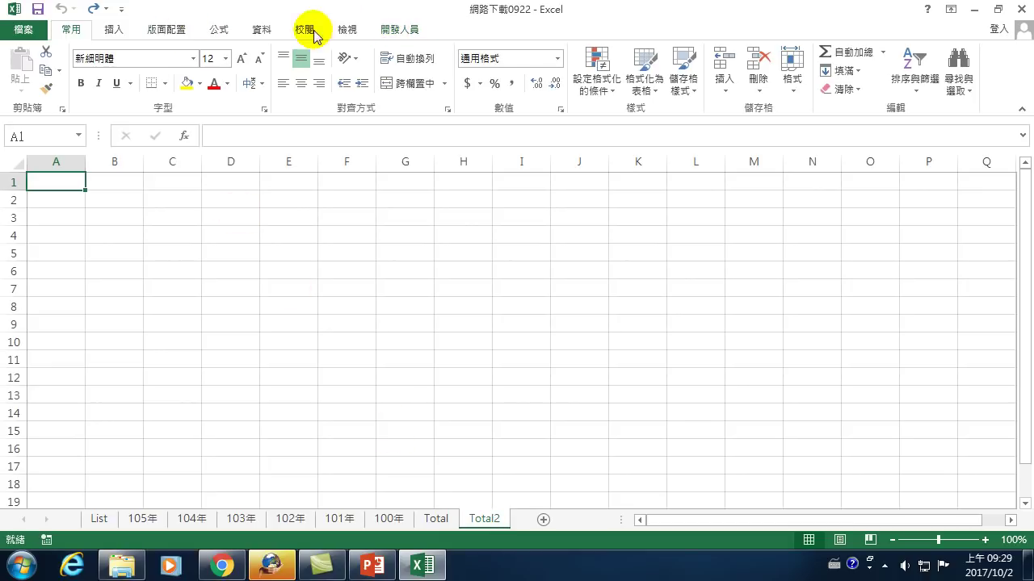
{"action": "left_click", "coordinate": [23, 29]}
{"action": "left_click", "coordinate": [32, 393]}
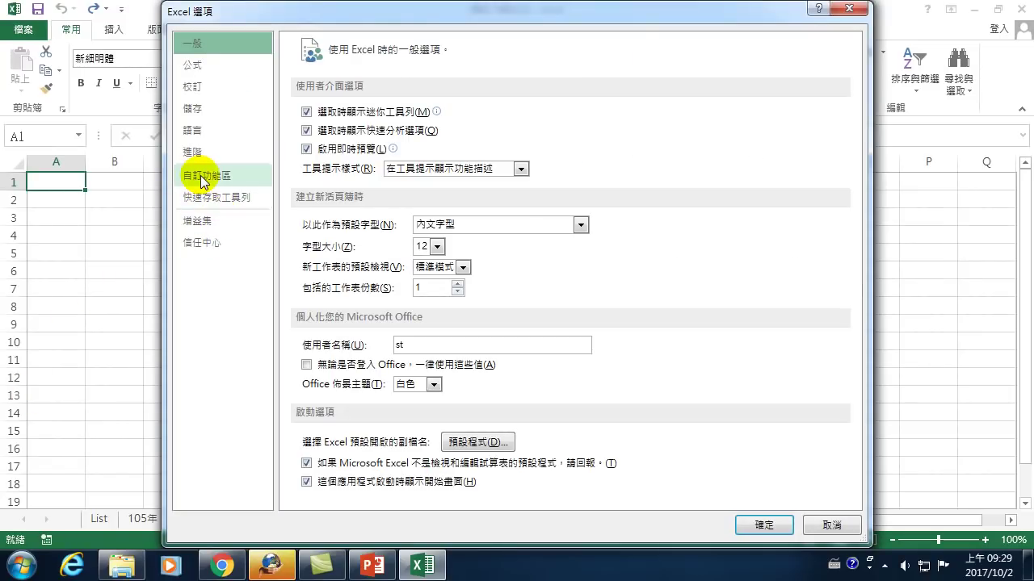
{"action": "left_click", "coordinate": [201, 176]}
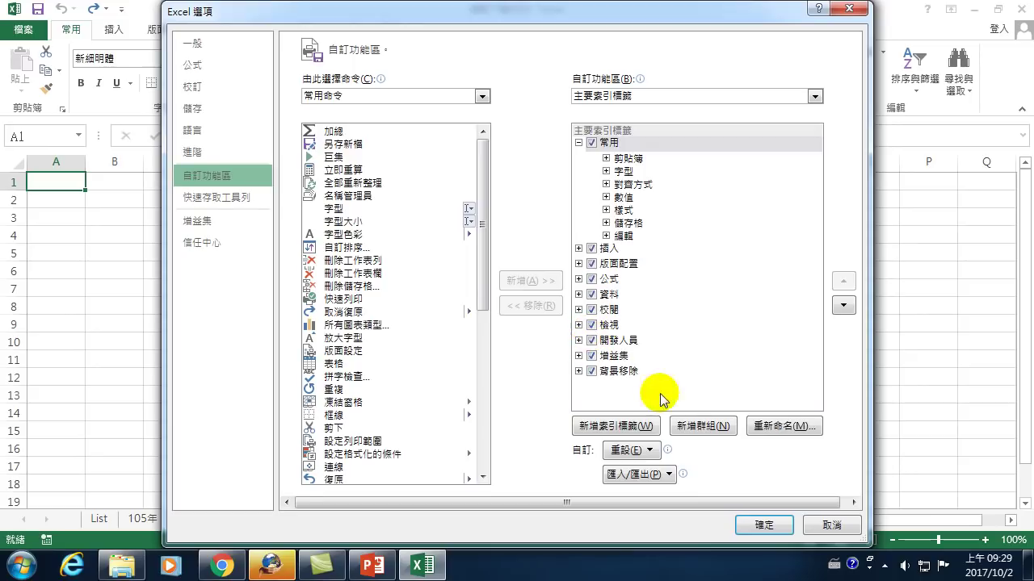
{"action": "left_click", "coordinate": [762, 526]}
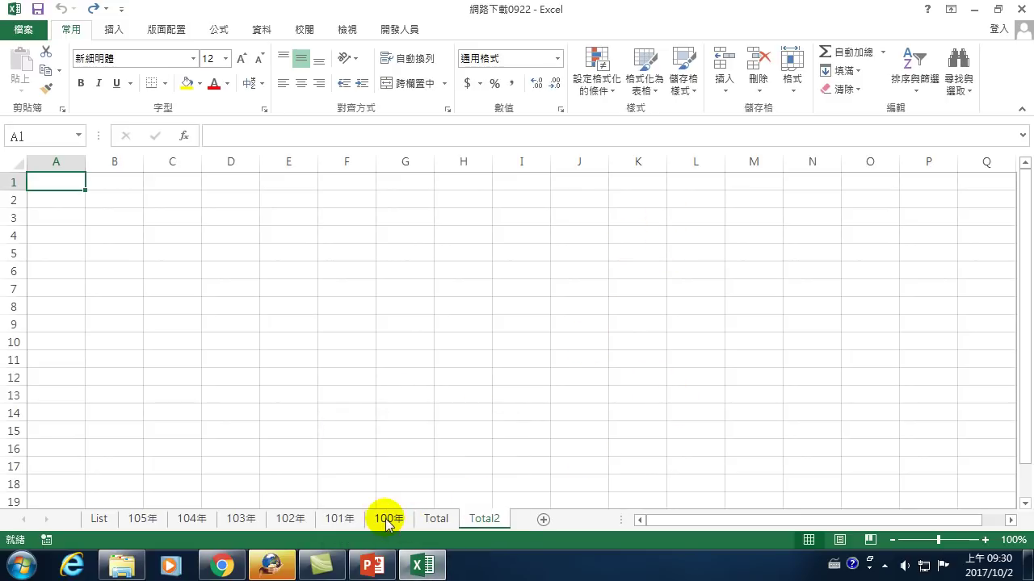
{"action": "left_click", "coordinate": [386, 519]}
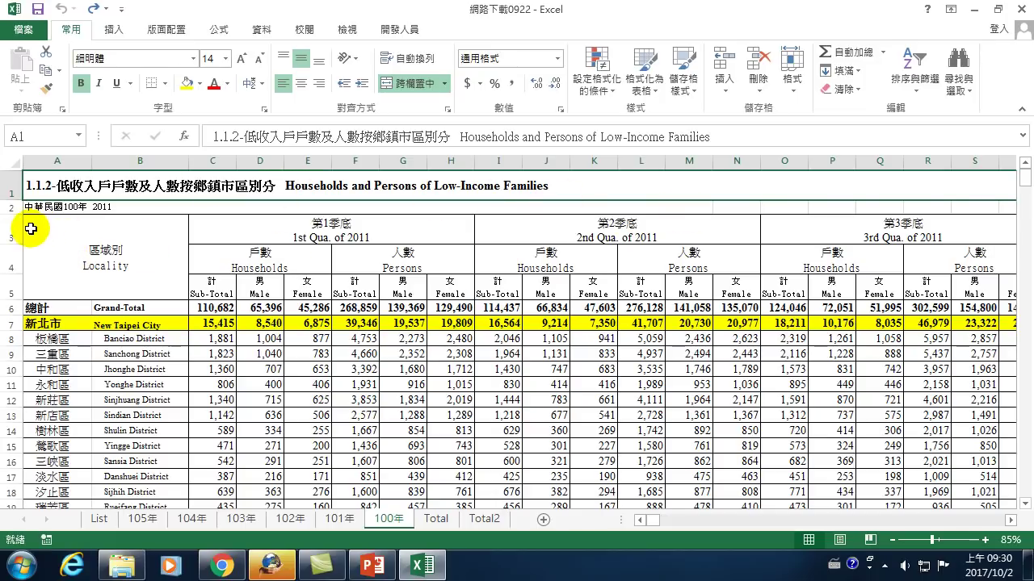
Copy the 100年 header rows A3:Z5 and bring up paste options at Total2 cell A1
{"action": "left_click", "coordinate": [36, 227]}
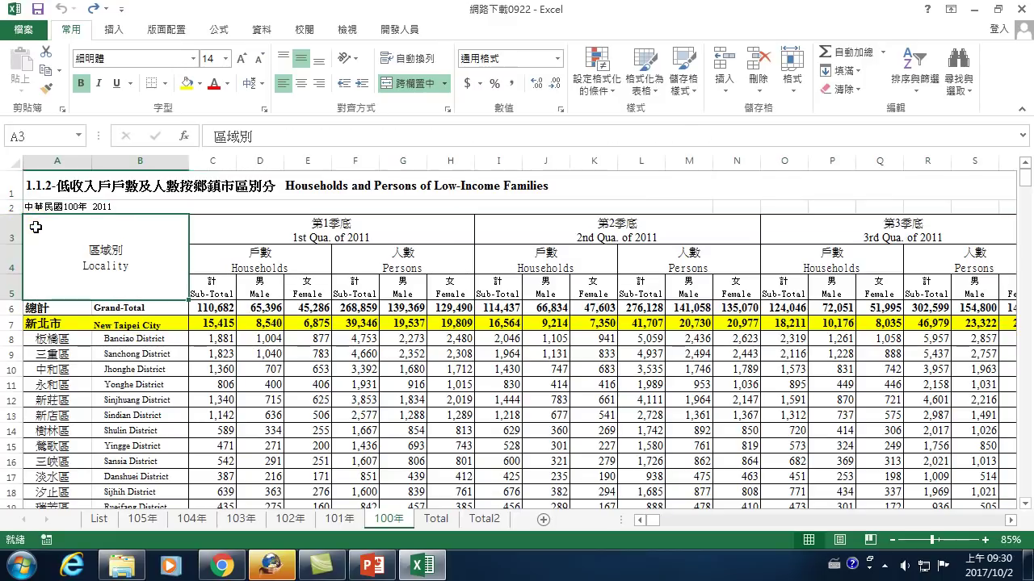
{"action": "left_click_drag", "start_coordinate": [36, 227], "coordinate": [352, 233]}
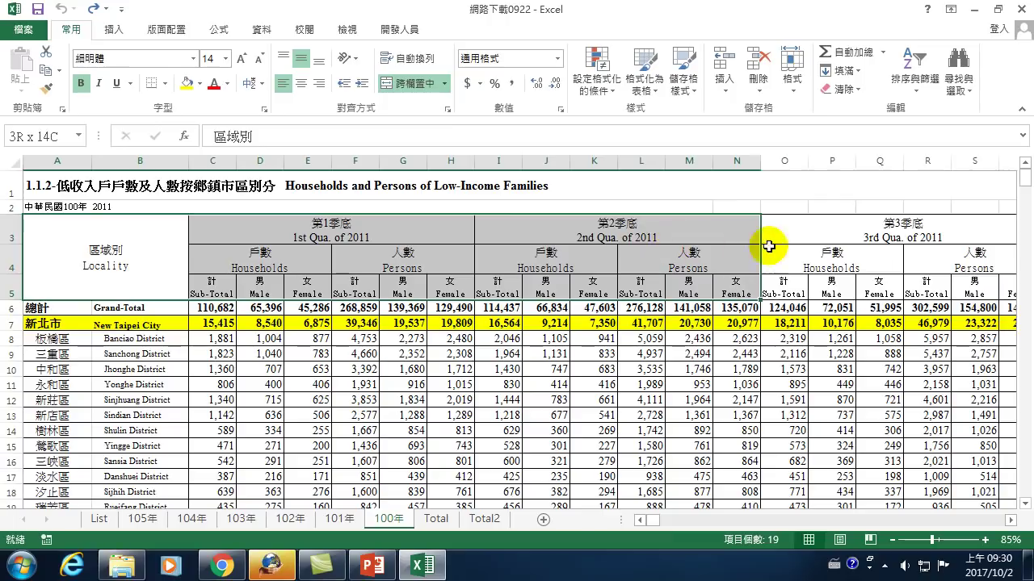
{"action": "mouse_move", "coordinate": [352, 234]}
{"action": "left_mouse_down"}
{"action": "mouse_move", "coordinate": [976, 255]}
{"action": "mouse_move", "coordinate": [575, 255]}
{"action": "left_mouse_up"}
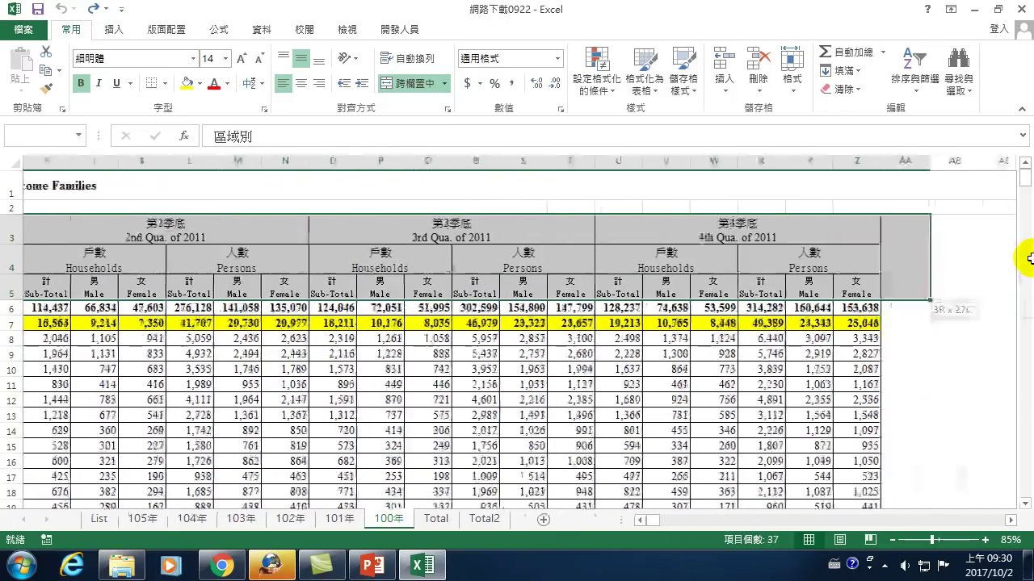
{"action": "left_click_drag", "start_coordinate": [574, 255], "coordinate": [566, 258]}
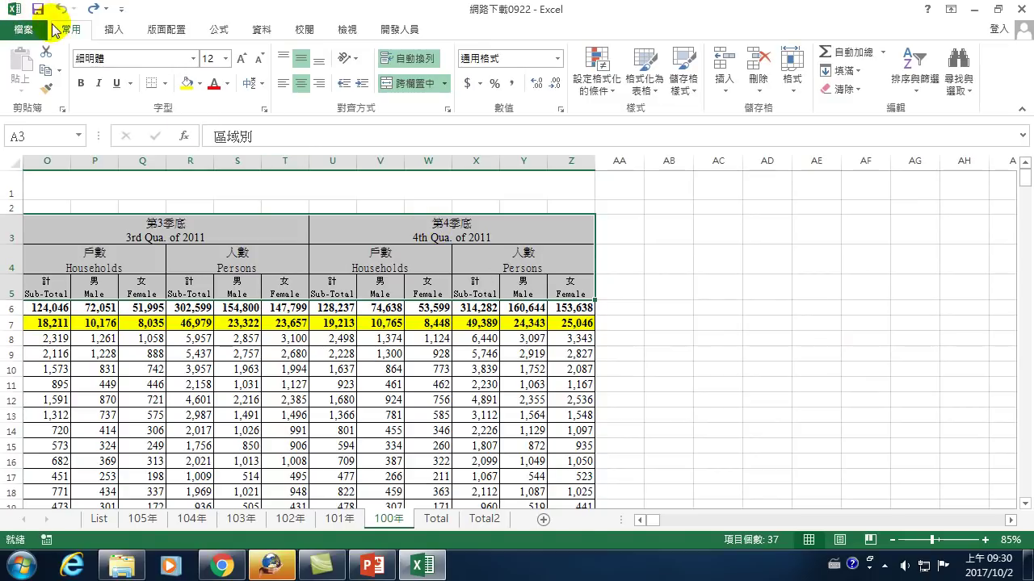
{"action": "left_click", "coordinate": [46, 70]}
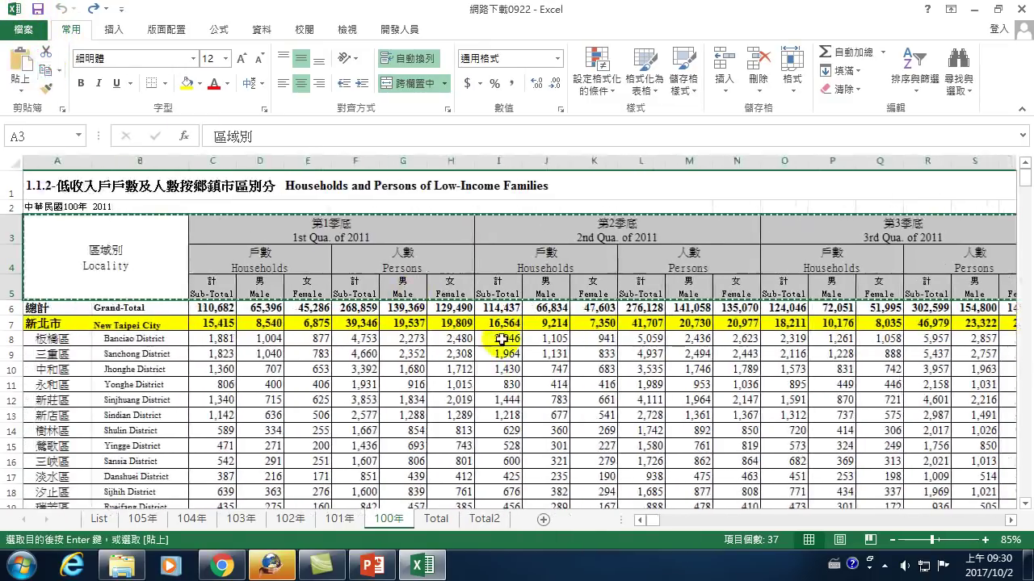
{"action": "left_click", "coordinate": [484, 519]}
{"action": "right_click", "coordinate": [51, 183]}
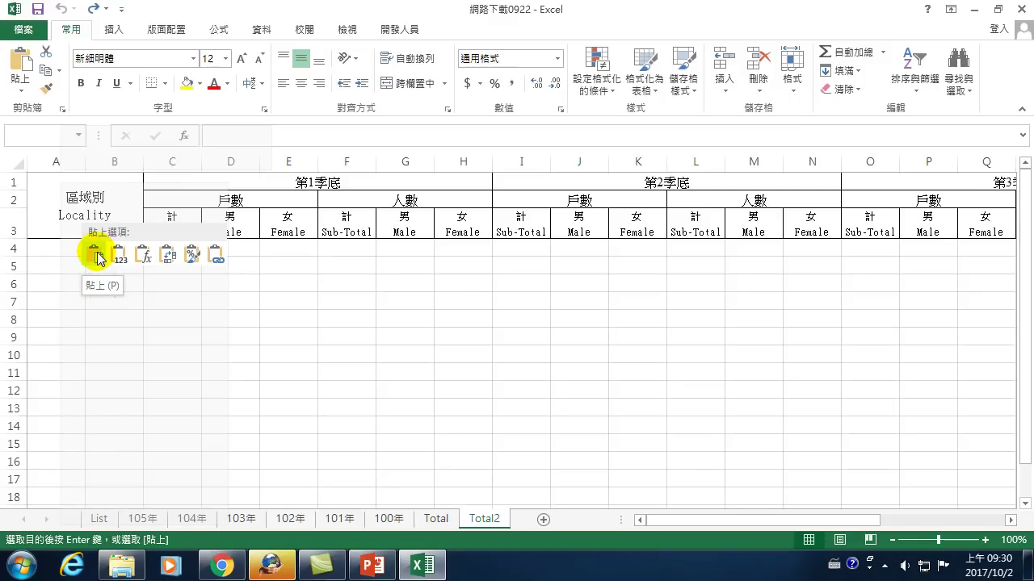
Paste the copied header rows at A1 and insert a blank column A before the table
{"action": "left_click", "coordinate": [96, 257]}
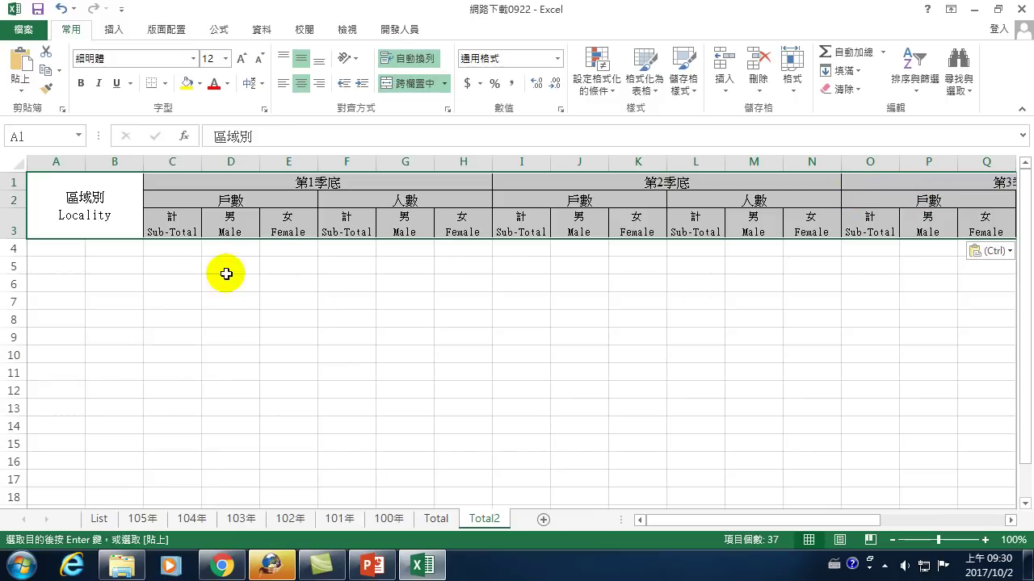
{"action": "left_click", "coordinate": [62, 248]}
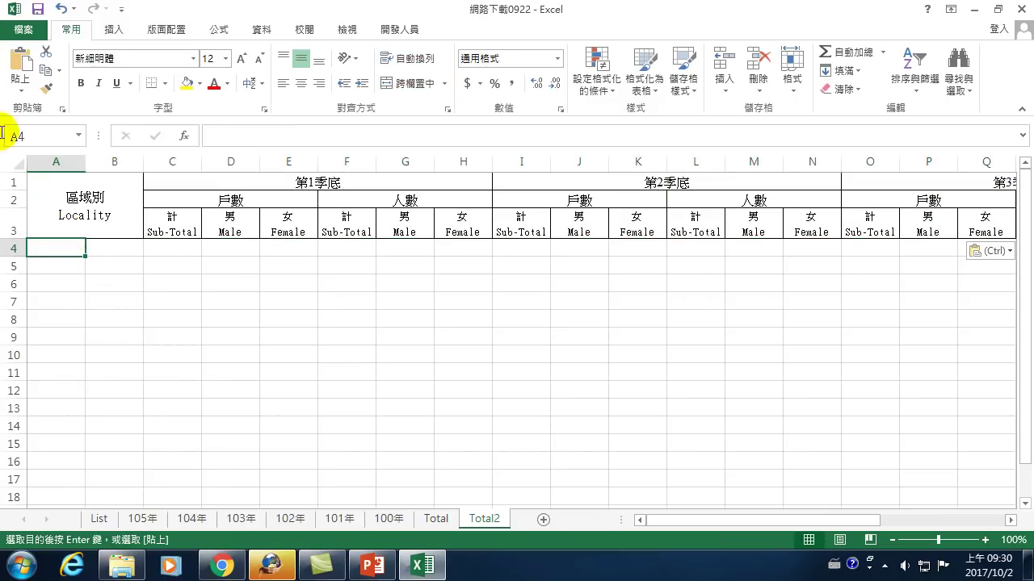
{"action": "right_click", "coordinate": [61, 163]}
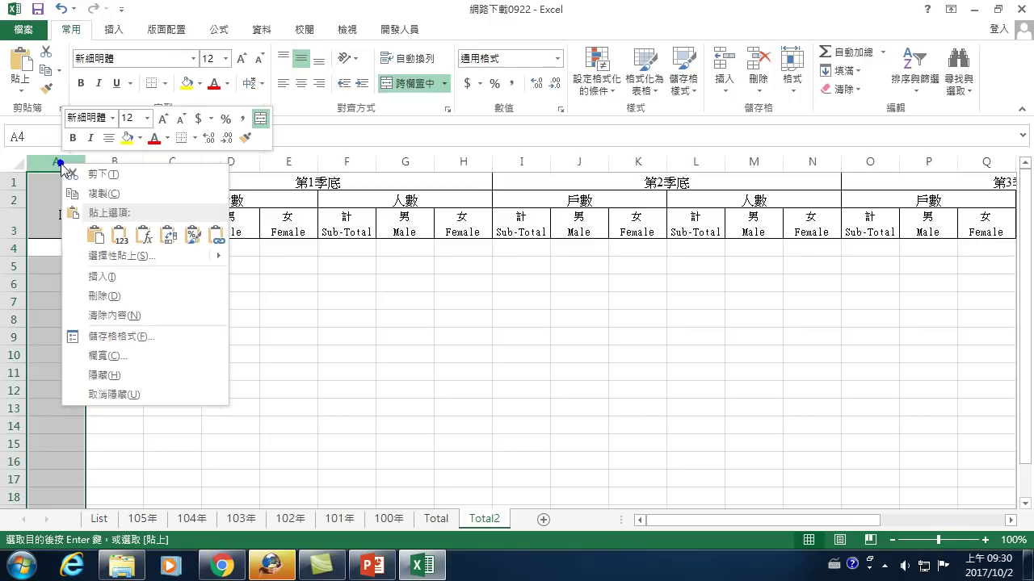
{"action": "left_click", "coordinate": [112, 277]}
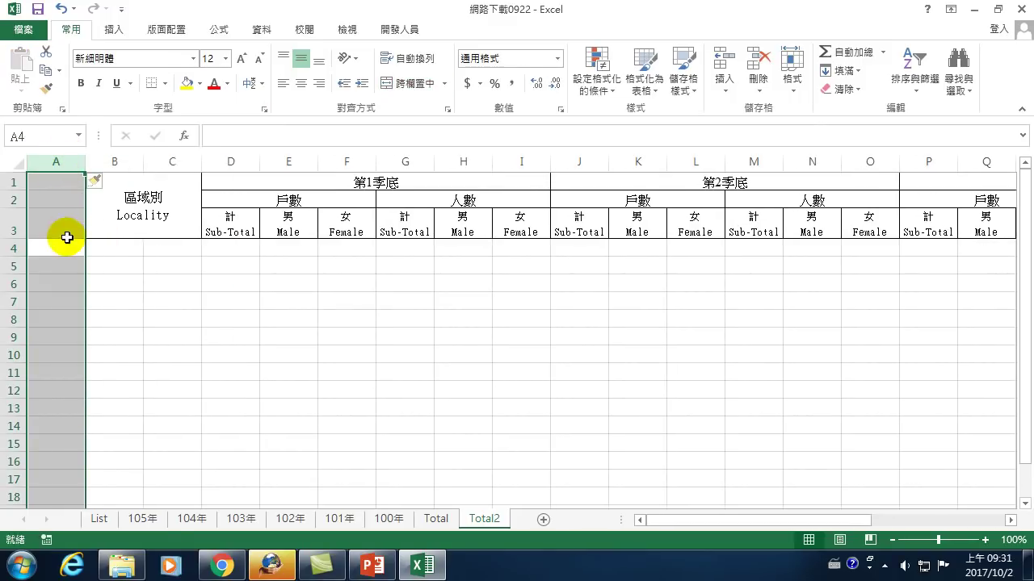
Merge A1:A3 into one centred cell and label it 年
{"action": "left_click", "coordinate": [60, 196]}
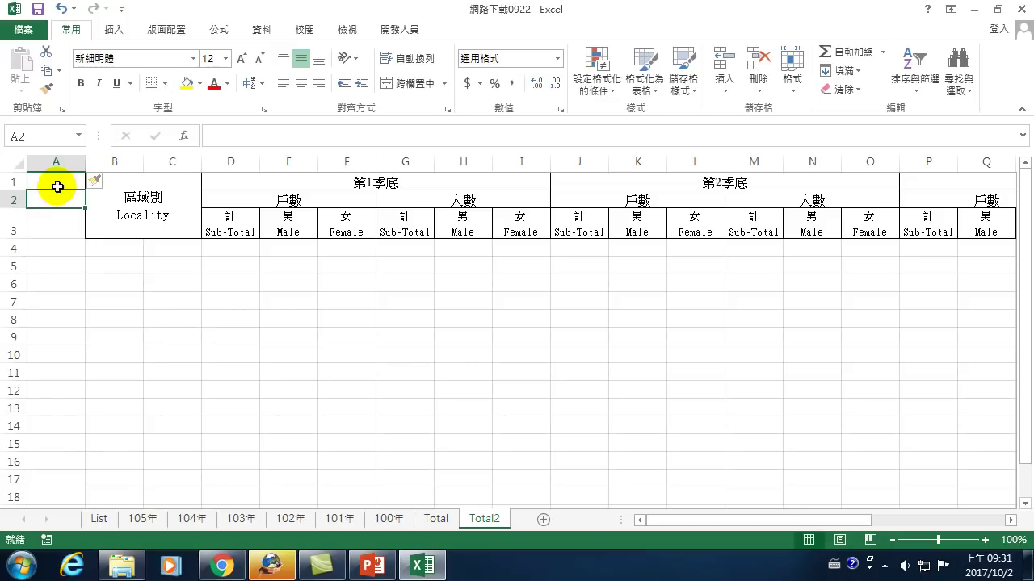
{"action": "left_click", "coordinate": [52, 176]}
{"action": "left_click_drag", "start_coordinate": [52, 204], "coordinate": [51, 233]}
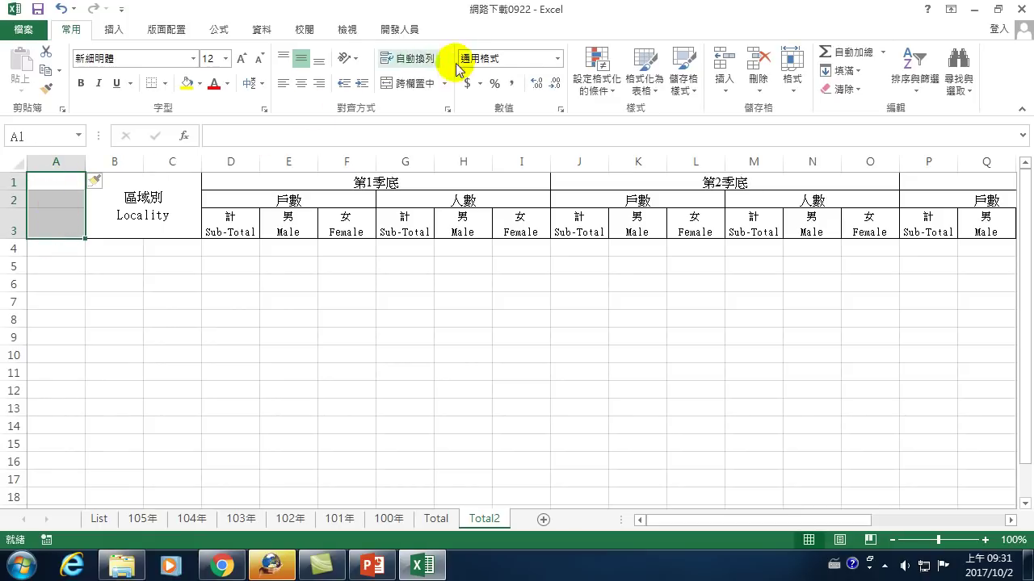
{"action": "left_click", "coordinate": [411, 83]}
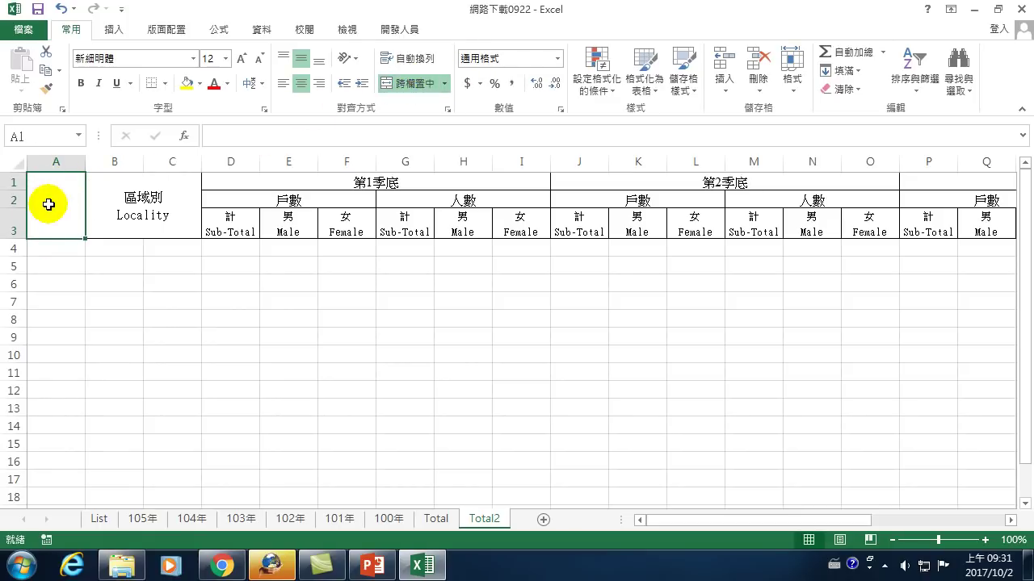
{"action": "type", "text": "oq"}
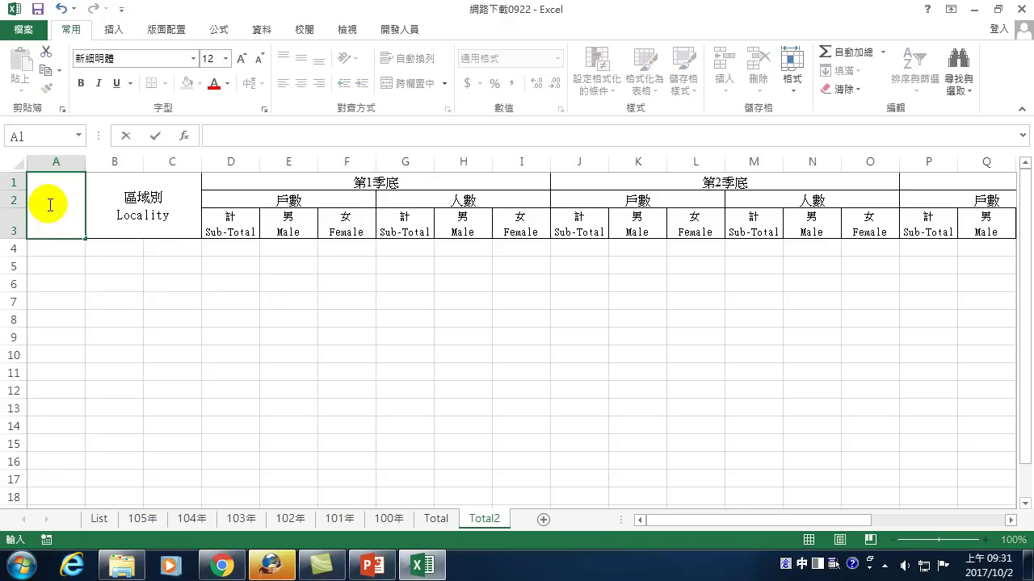
{"action": "type", "text": "年"}
{"action": "key", "text": "Return"}
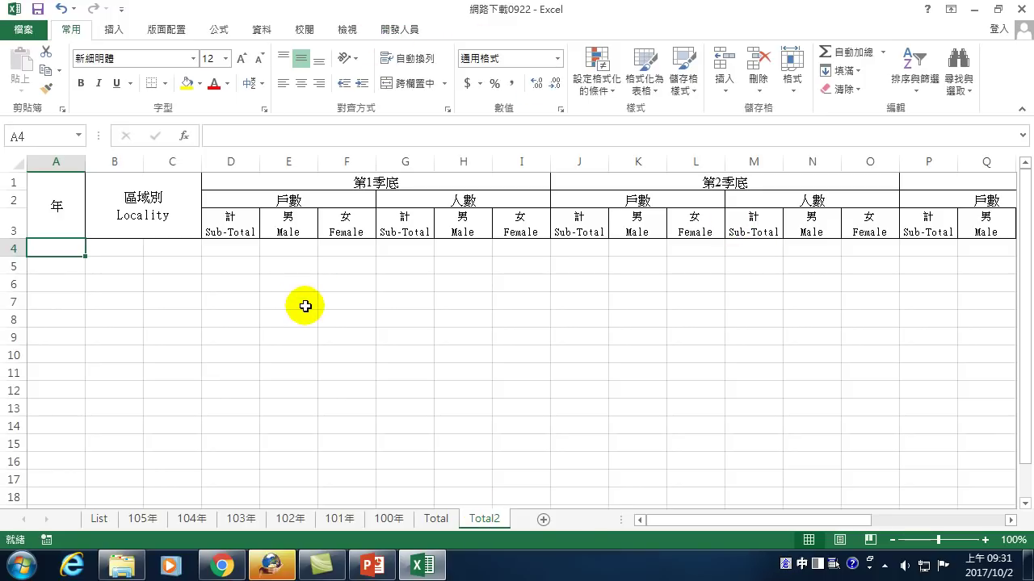
On the List sheet, enter the label 整合工作表 in cell D10
{"action": "left_click", "coordinate": [97, 519]}
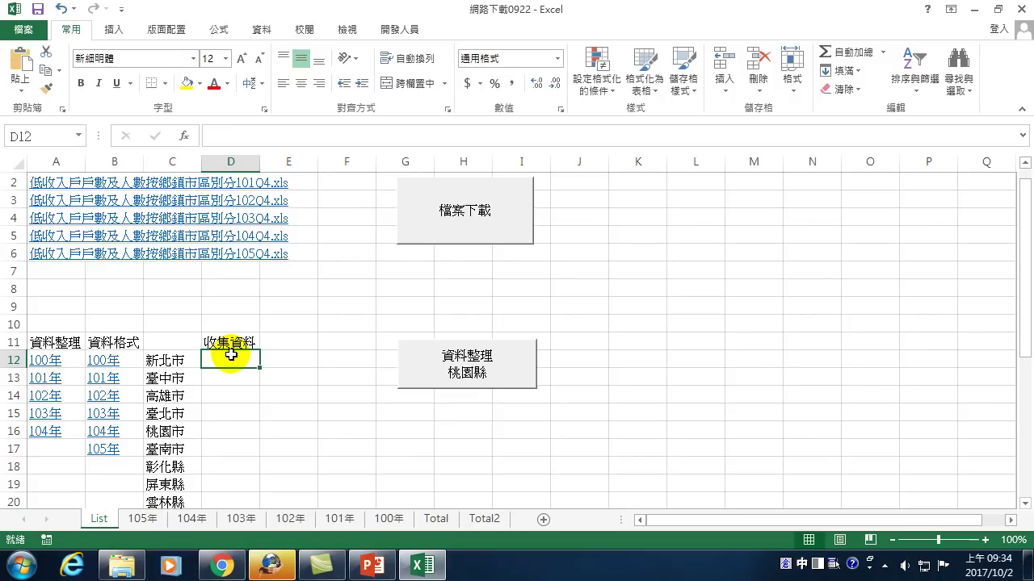
{"action": "left_click", "coordinate": [210, 324]}
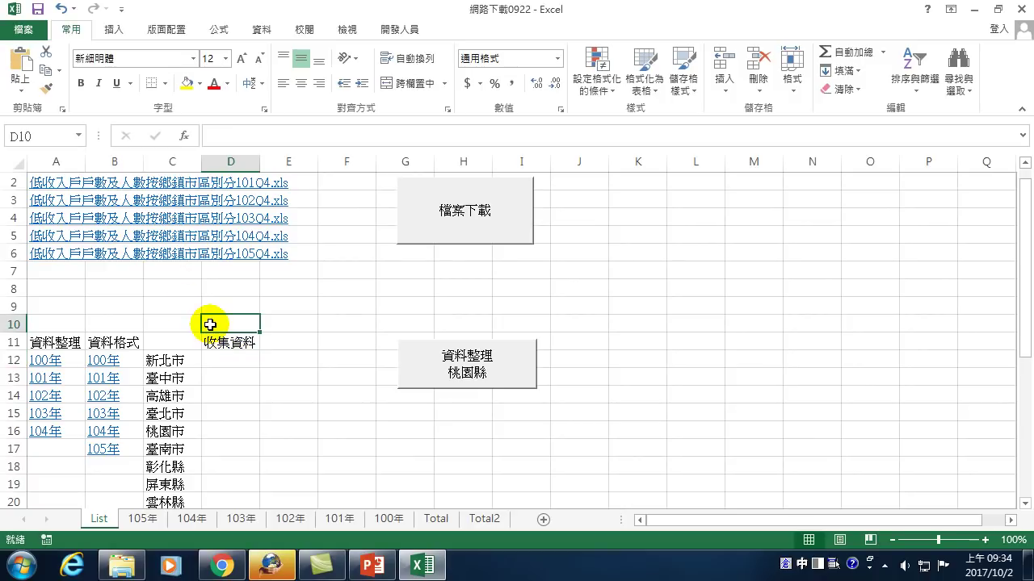
{"action": "type", "text": "整合"}
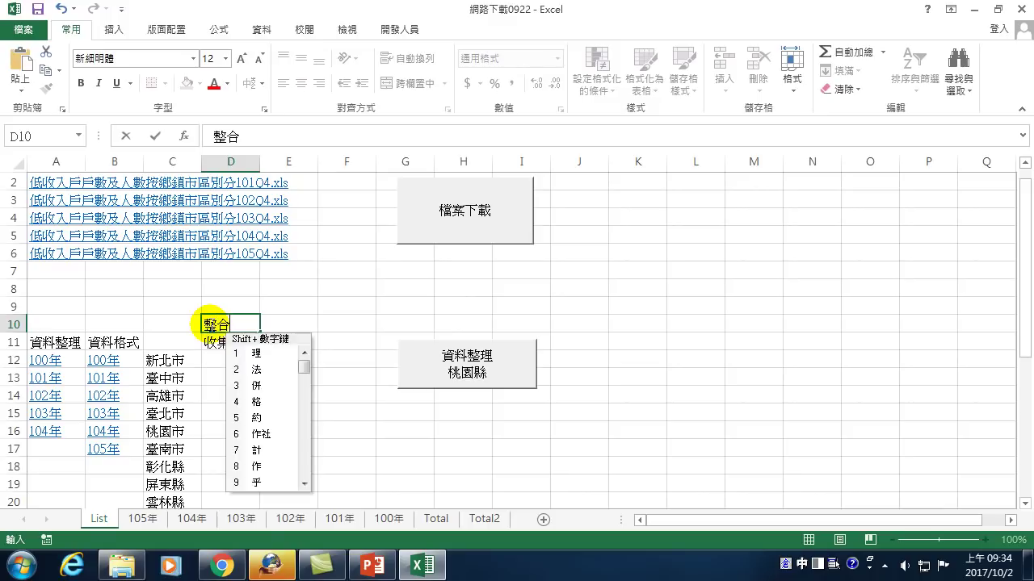
{"action": "type", "text": "工作"}
{"action": "key", "text": "Down"}
{"action": "key", "text": "Return"}
{"action": "key", "text": "Return"}
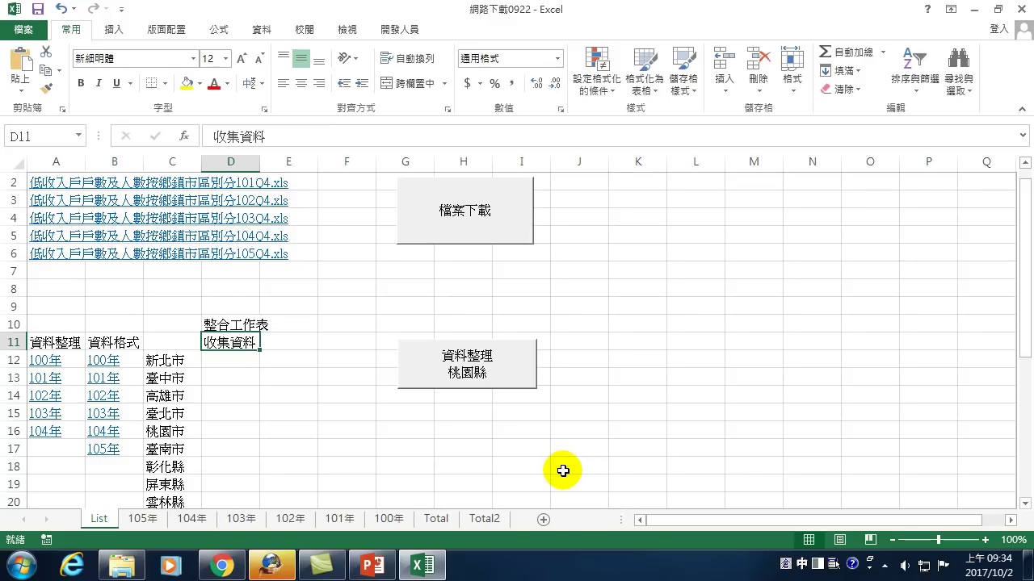
Check cells D12 and D13, then select K2 as the starting cell
{"action": "left_click", "coordinate": [225, 362]}
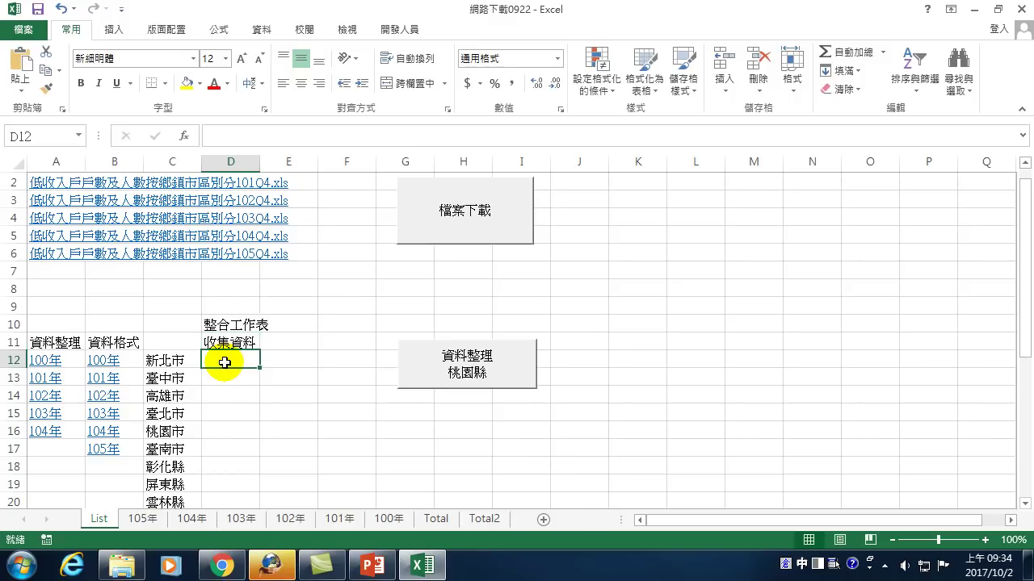
{"action": "key", "text": "Return"}
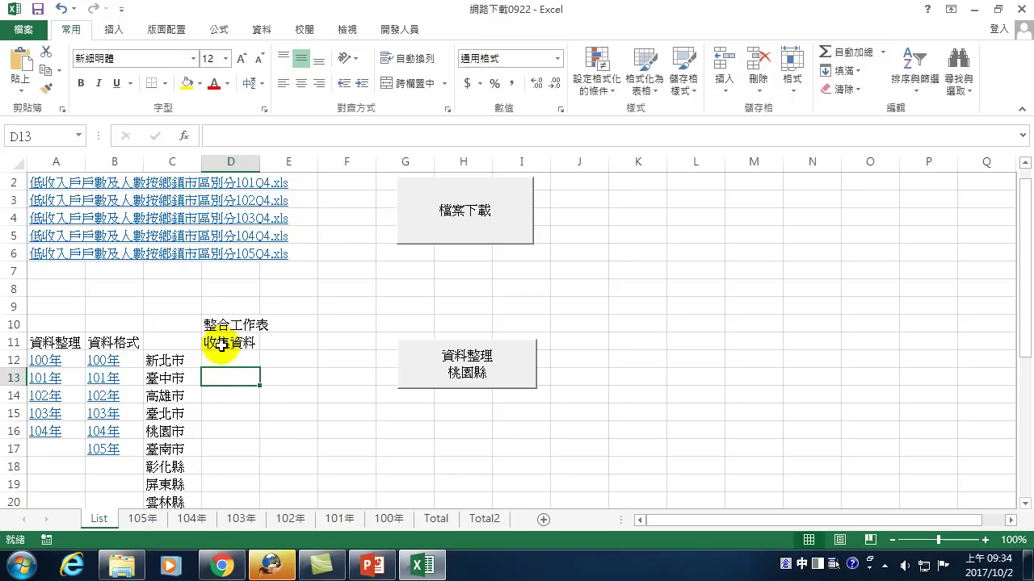
{"action": "left_click", "coordinate": [221, 355]}
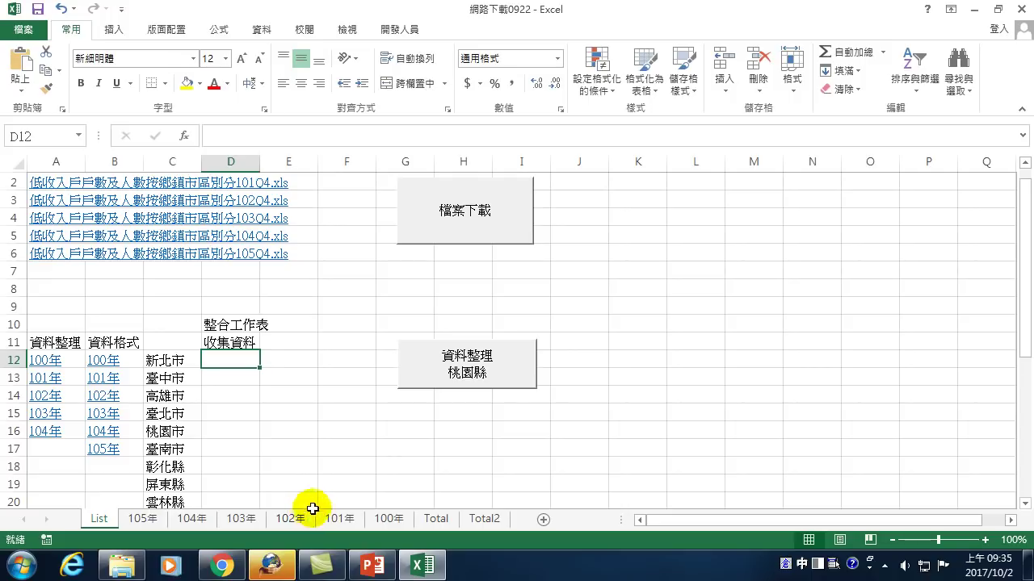
{"action": "left_click", "coordinate": [623, 182]}
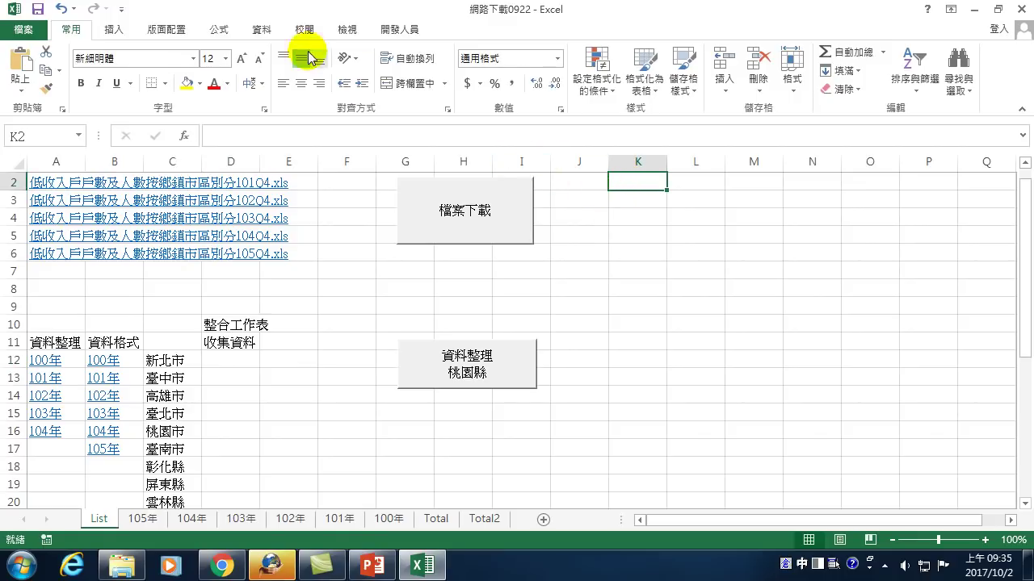
{"action": "left_click", "coordinate": [219, 29]}
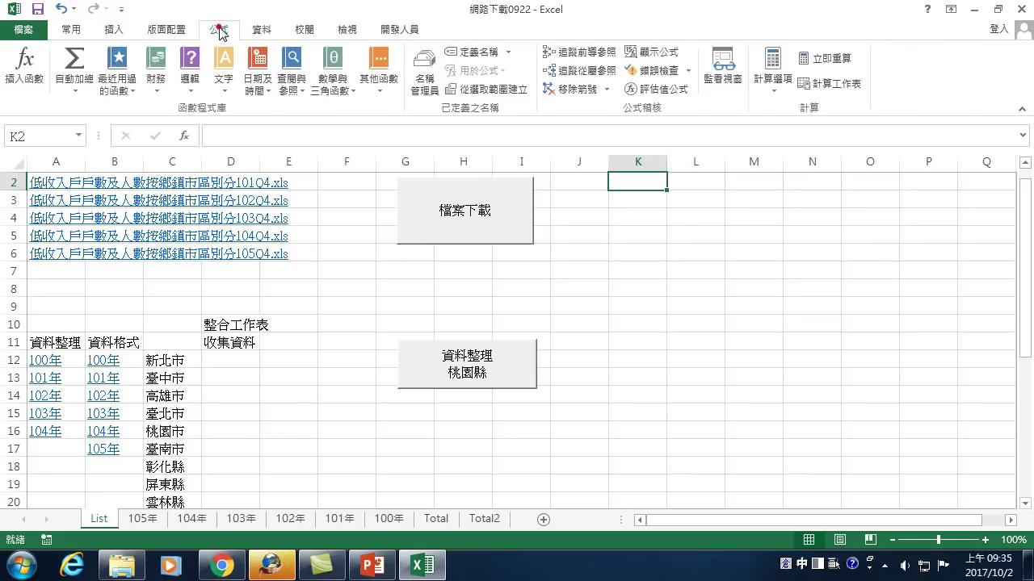
Create the defined name AllSheetName, replacing its Refers to value with =get.workbook(1)
{"action": "left_click", "coordinate": [478, 51]}
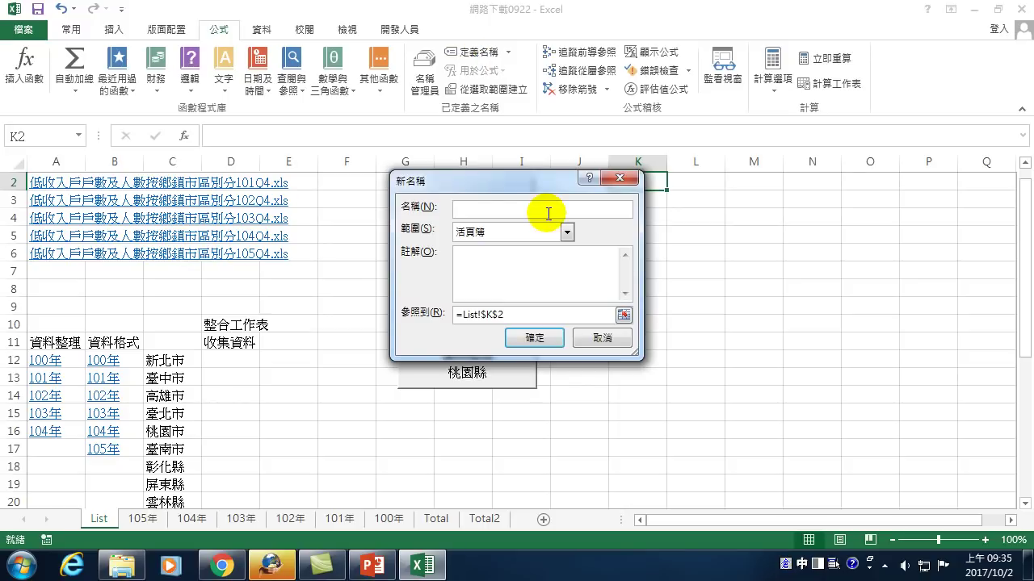
{"action": "type", "text": "A"}
{"action": "type", "text": "llSheetName"}
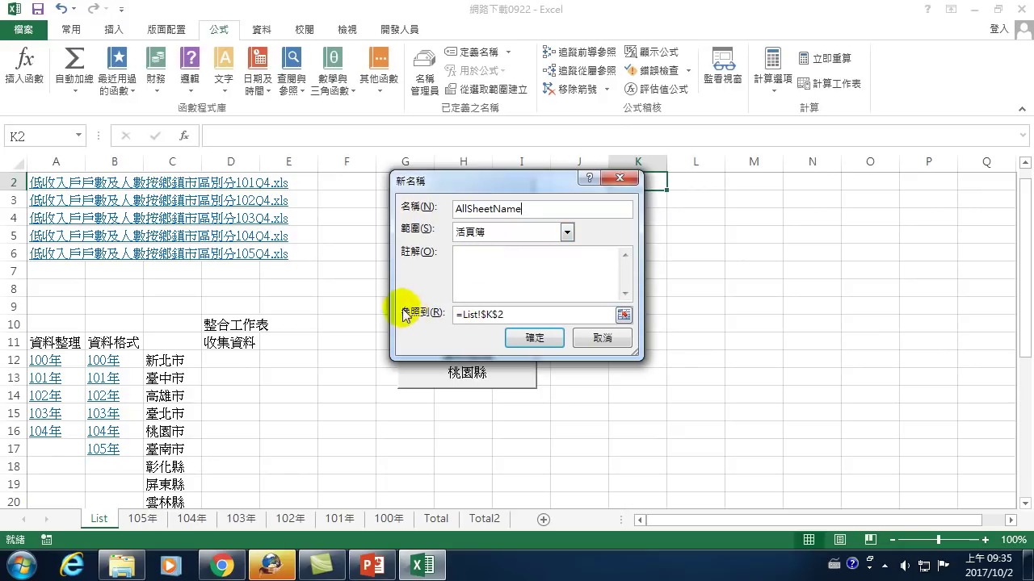
{"action": "left_click_drag", "start_coordinate": [460, 315], "coordinate": [553, 314]}
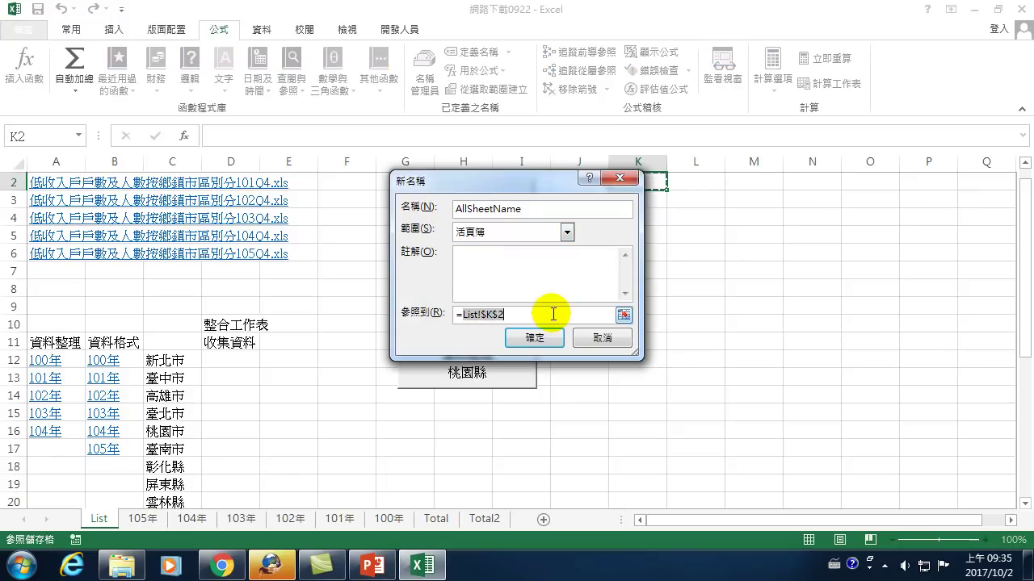
{"action": "type", "text": "=get"}
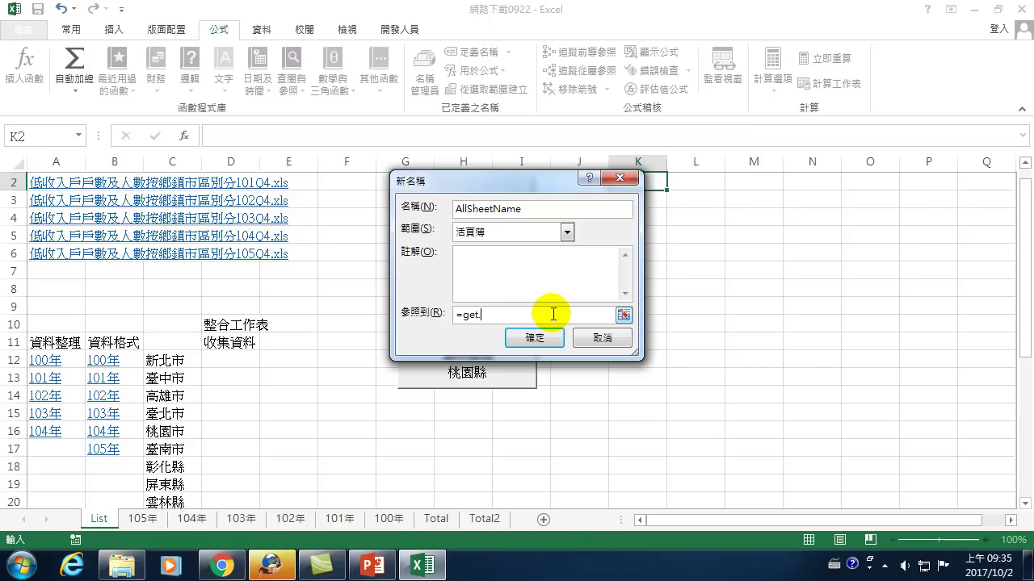
{"action": "type", "text": ".workbook"}
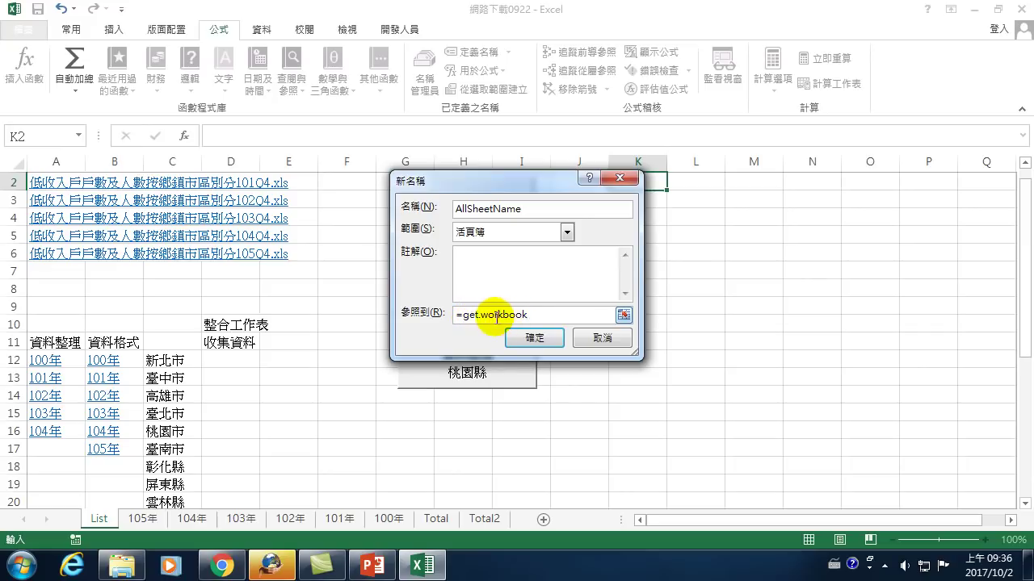
{"action": "type", "text": "(1)"}
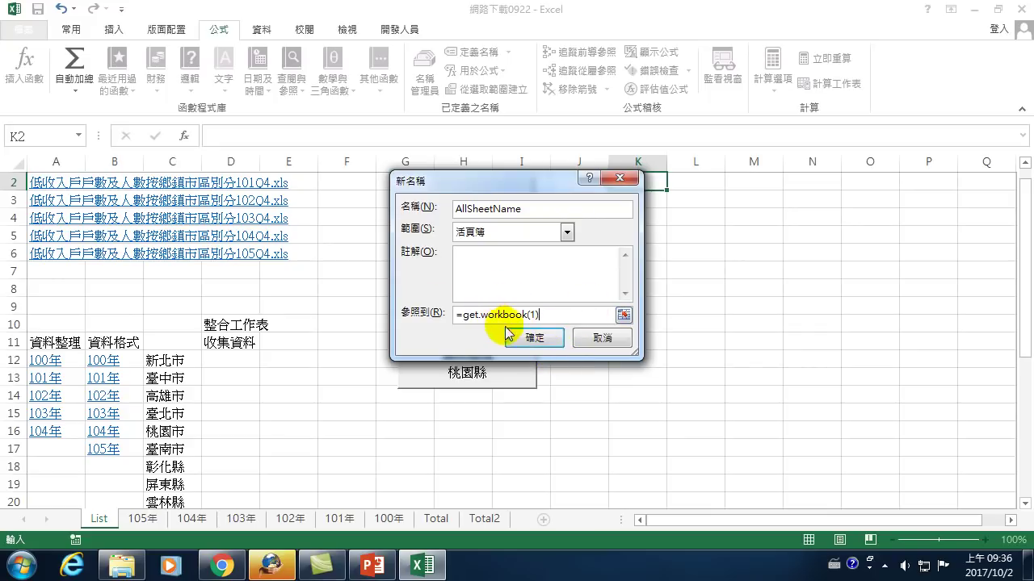
{"action": "left_click", "coordinate": [550, 340]}
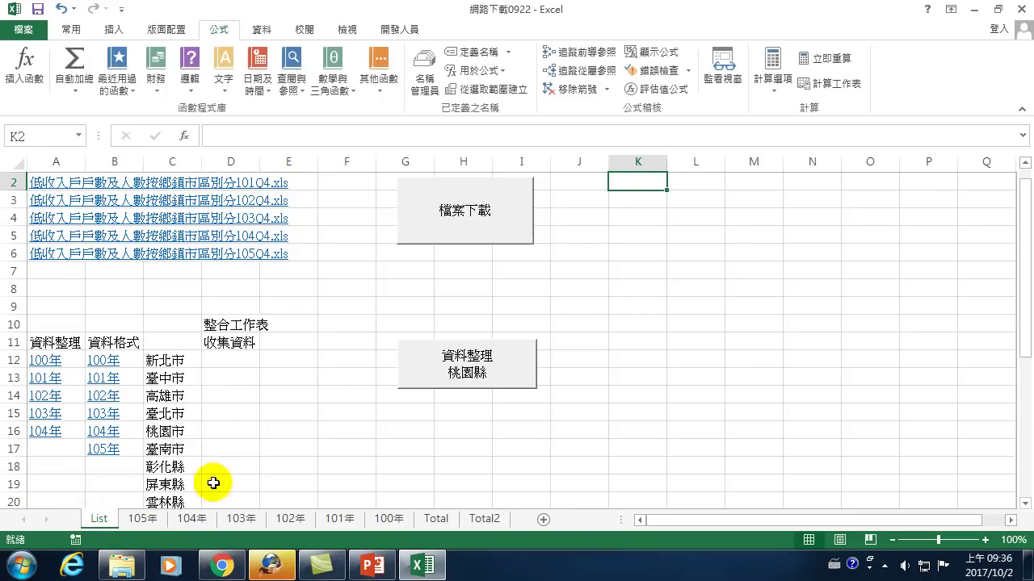
Select K2:V2 and enter =AllSheetName as an array formula with Ctrl+Shift+Enter
{"action": "mouse_move", "coordinate": [637, 179]}
{"action": "left_mouse_down"}
{"action": "mouse_move", "coordinate": [993, 191]}
{"action": "mouse_move", "coordinate": [933, 188]}
{"action": "left_mouse_up"}
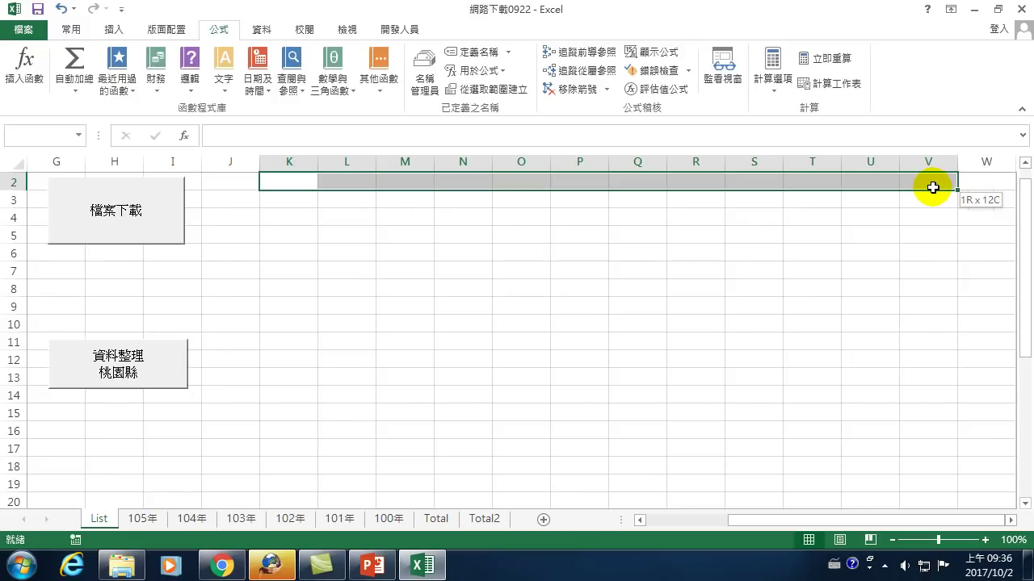
{"action": "left_click_drag", "start_coordinate": [933, 188], "coordinate": [925, 190]}
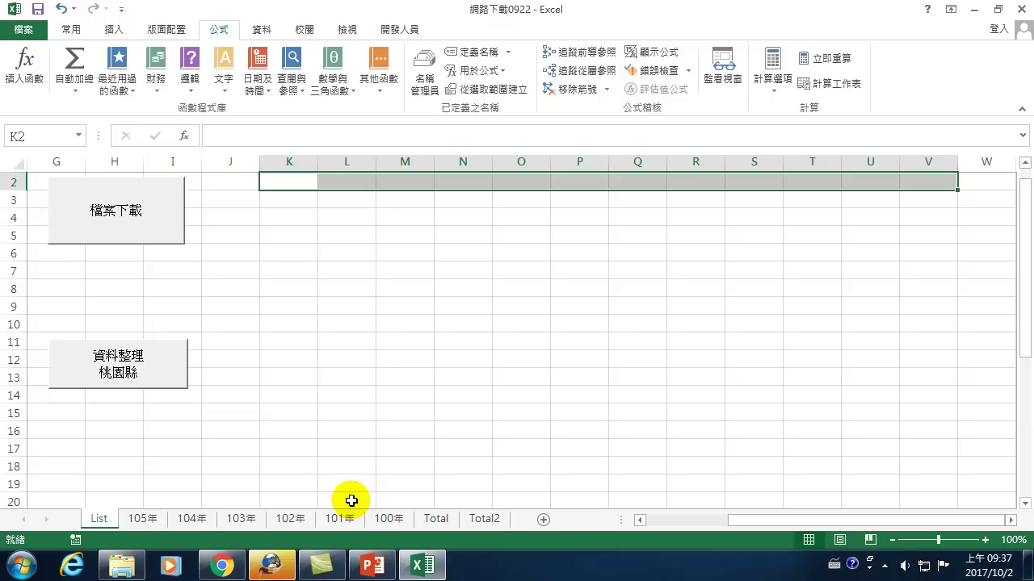
{"action": "type", "text": "="}
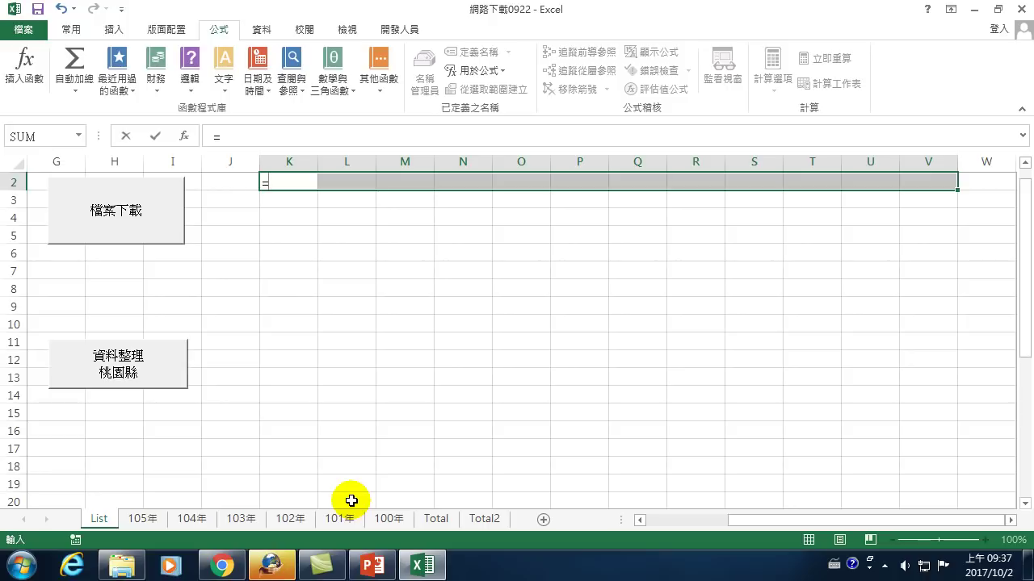
{"action": "type", "text": "ge"}
{"action": "key", "text": "BackSpace"}
{"action": "key", "text": "BackSpace"}
{"action": "type", "text": "A"}
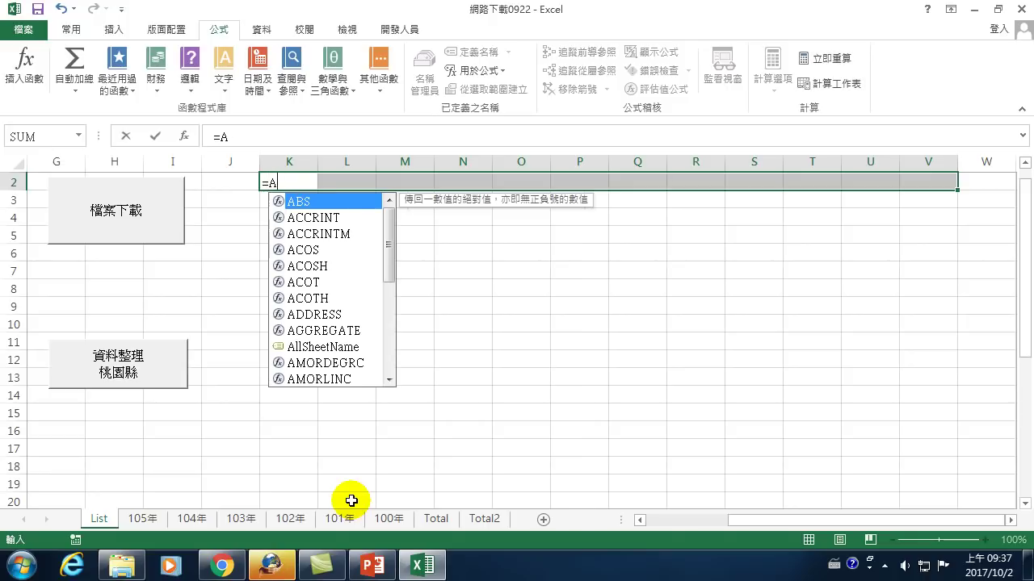
{"action": "type", "text": "llsh"}
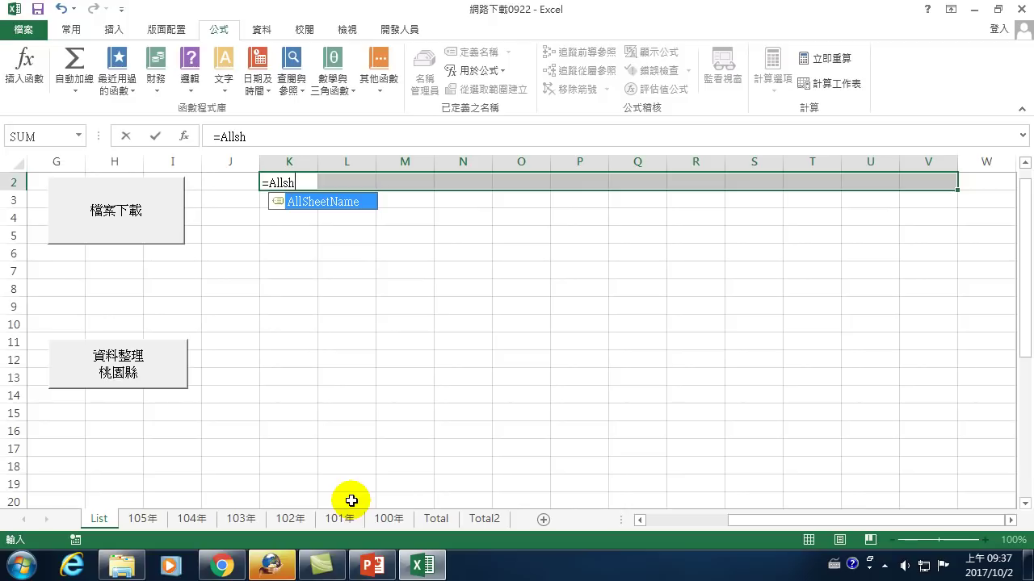
{"action": "key", "text": "Tab"}
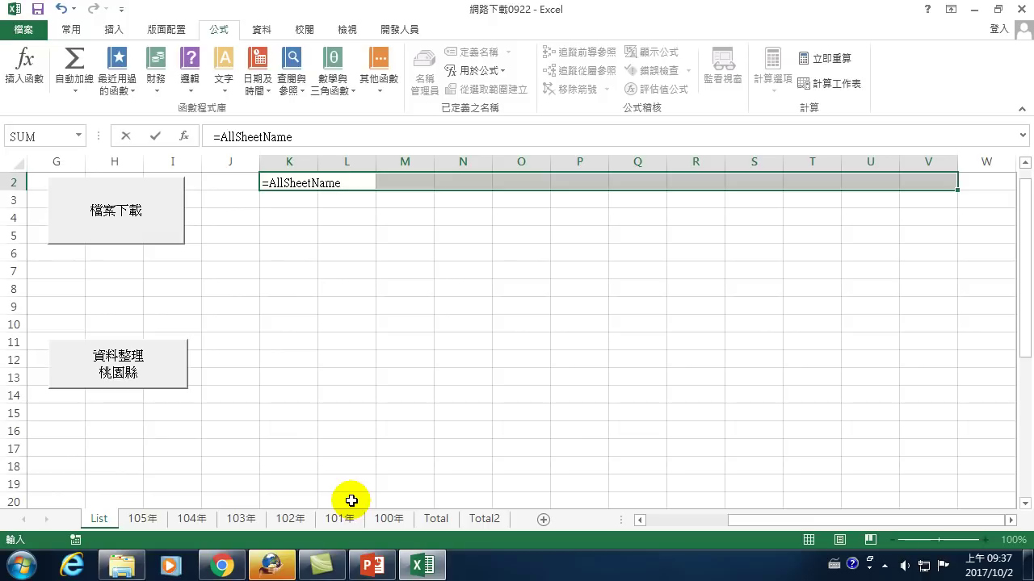
{"action": "key", "text": "ctrl+shift+Return"}
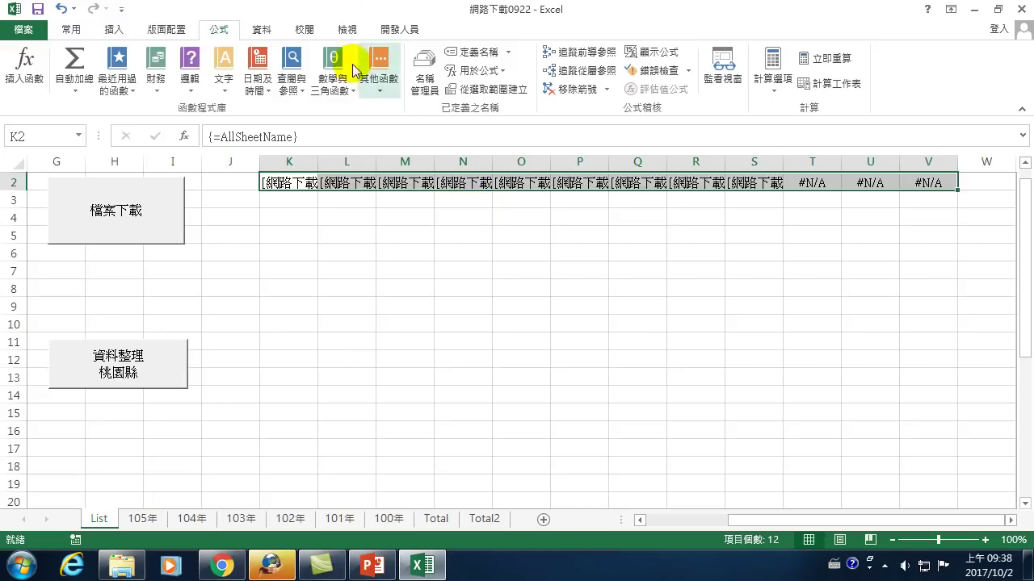
{"action": "mouse_move", "coordinate": [274, 182]}
{"action": "left_mouse_down"}
{"action": "mouse_move", "coordinate": [739, 176]}
{"action": "mouse_move", "coordinate": [759, 202]}
{"action": "left_mouse_up"}
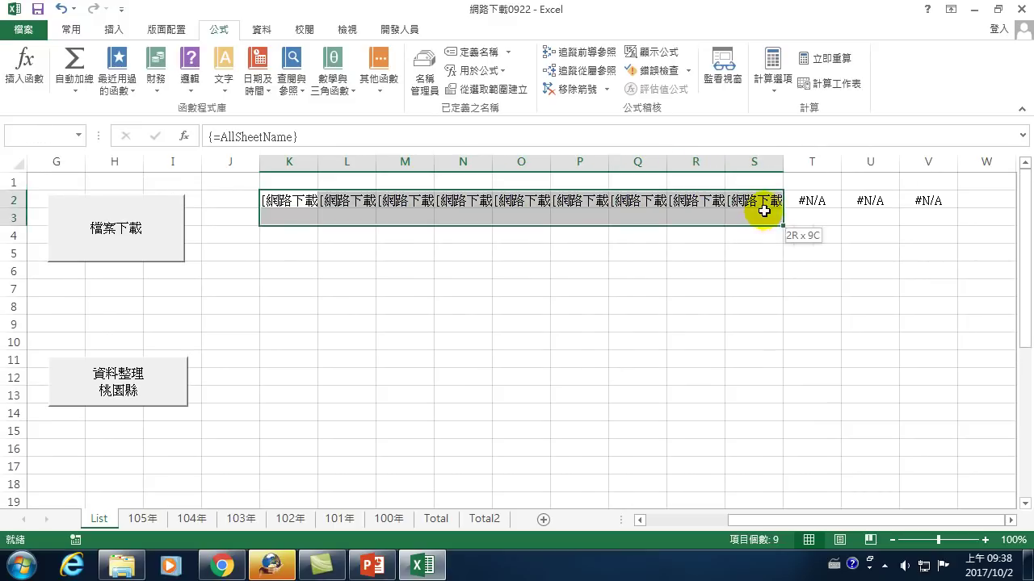
Copy the sheet names in K2:S2 and paste them at D12 as transposed values
{"action": "right_click", "coordinate": [756, 203]}
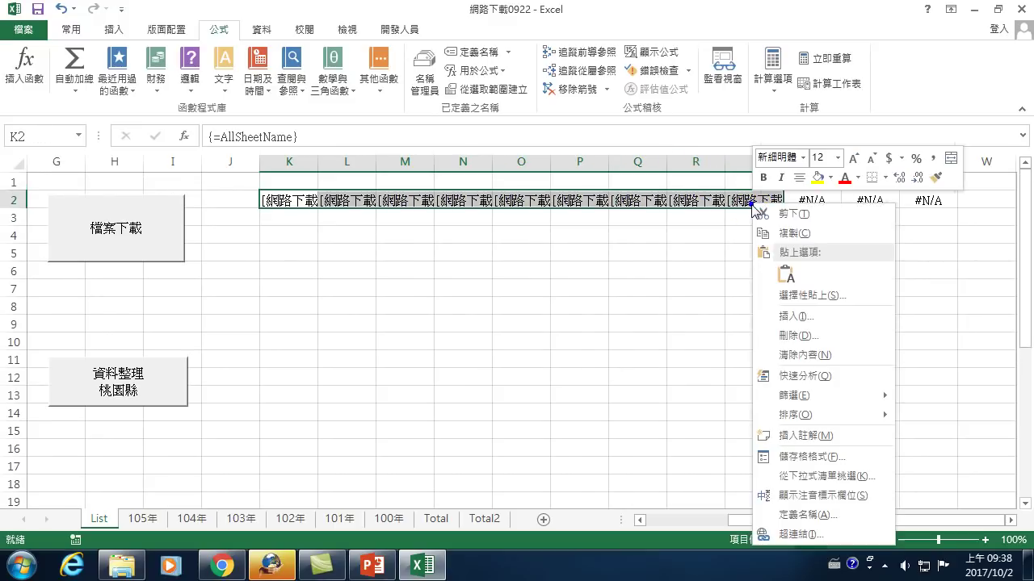
{"action": "left_click", "coordinate": [792, 233]}
{"action": "scroll", "coordinate": [796, 521], "scroll_direction": "left", "scroll_amount": 3}
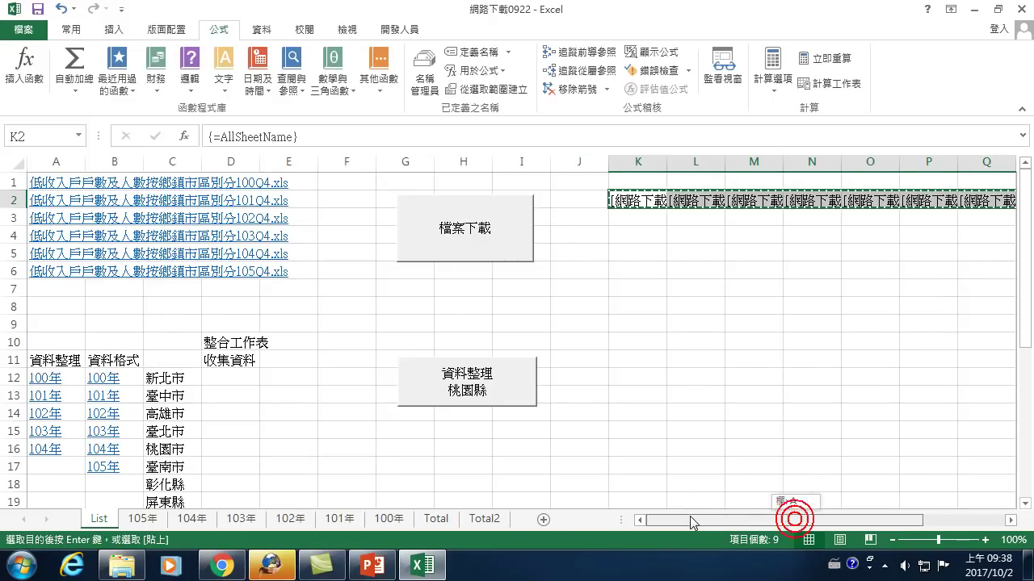
{"action": "right_click", "coordinate": [223, 376]}
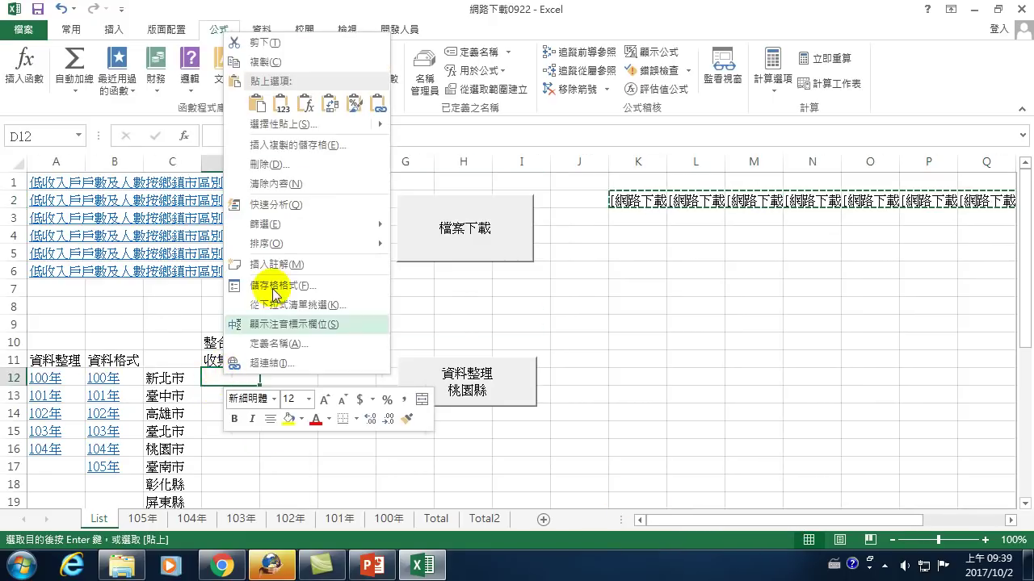
{"action": "left_click", "coordinate": [279, 123]}
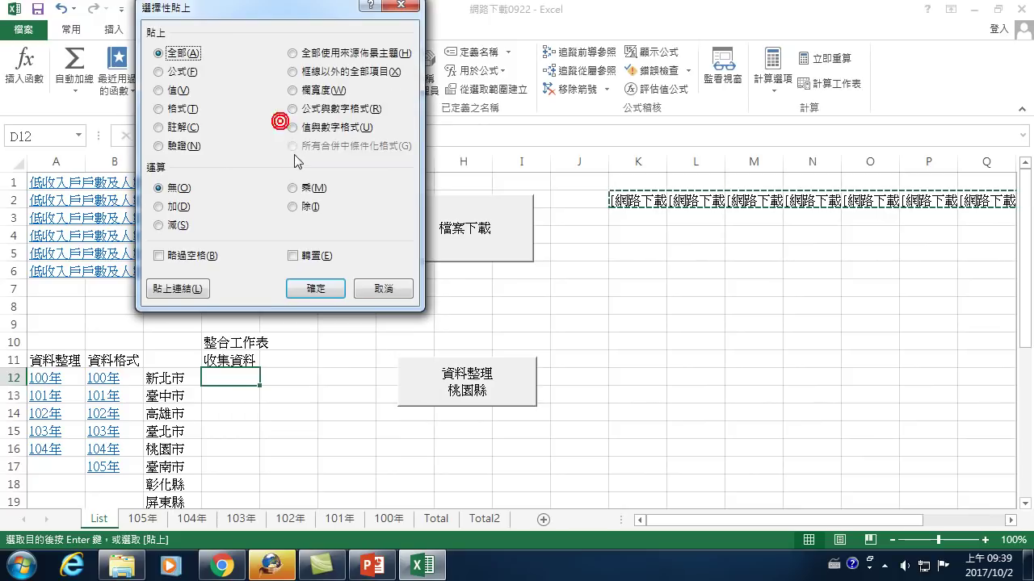
{"action": "left_click", "coordinate": [161, 90]}
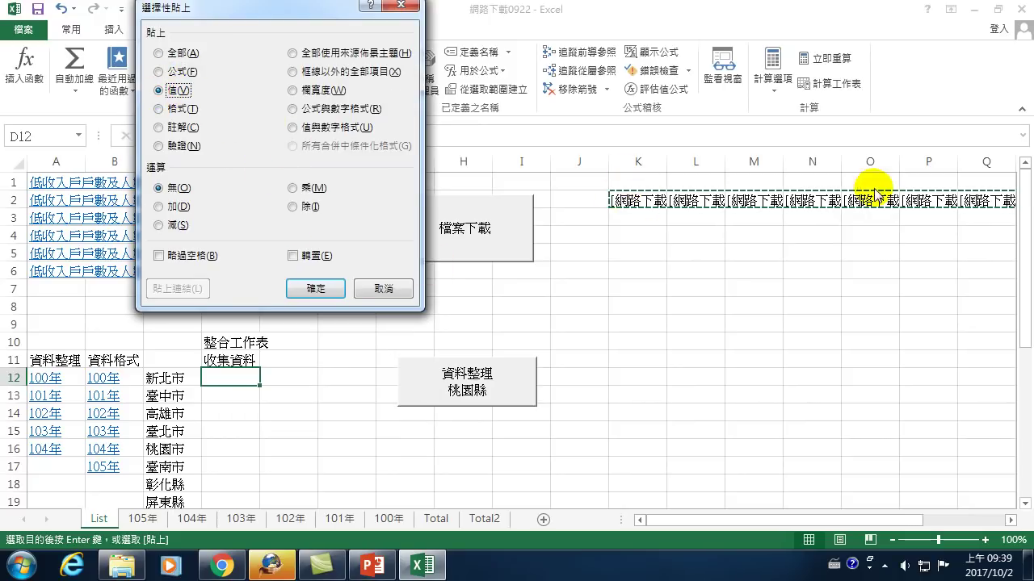
{"action": "left_click", "coordinate": [294, 256]}
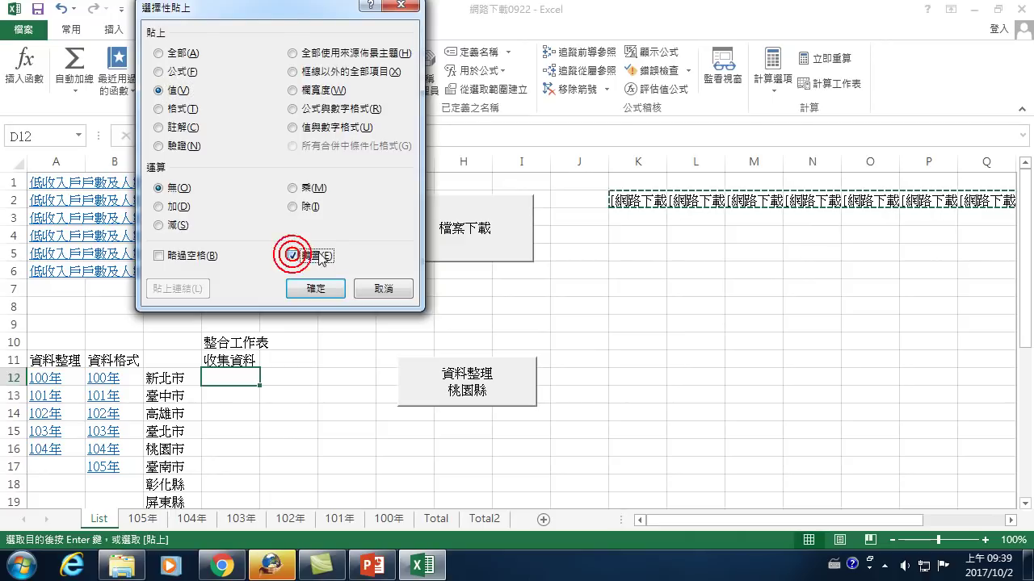
{"action": "left_click", "coordinate": [316, 288]}
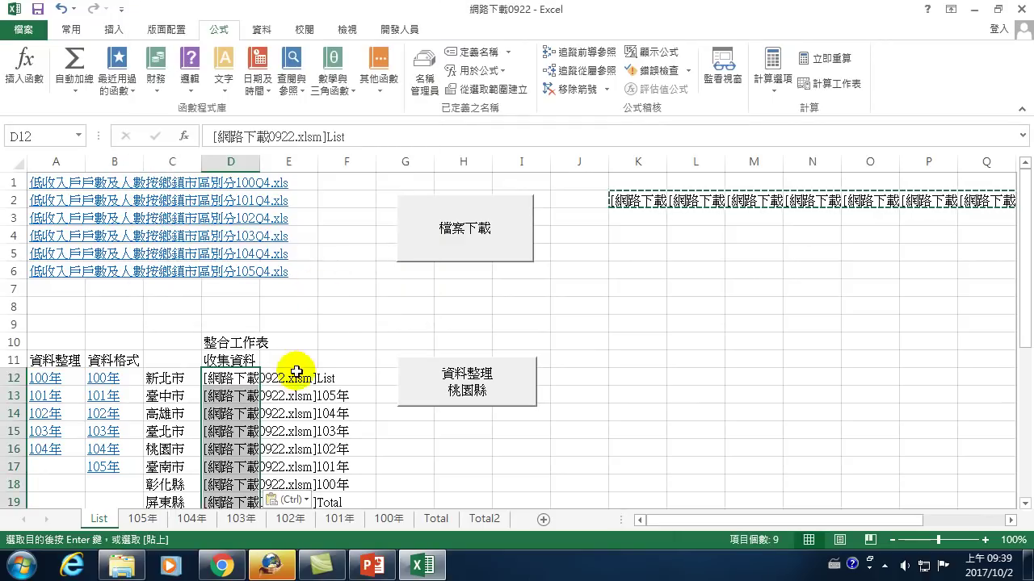
{"action": "scroll", "coordinate": [299, 369], "scroll_direction": "down", "scroll_amount": 1}
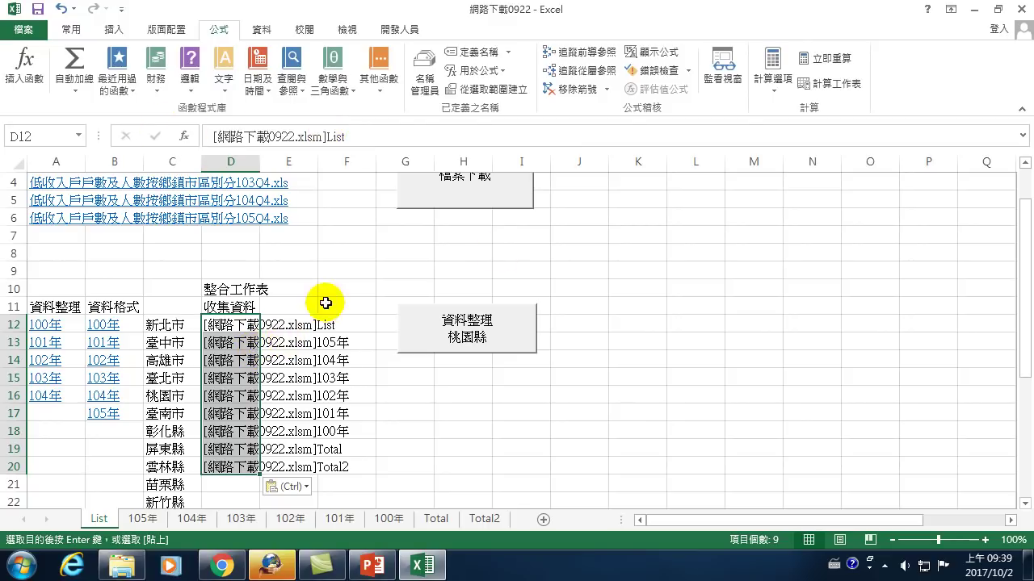
Use Find and Replace to replace *] with nothing, clearing the prefix from all nine names
{"action": "left_click", "coordinate": [69, 30]}
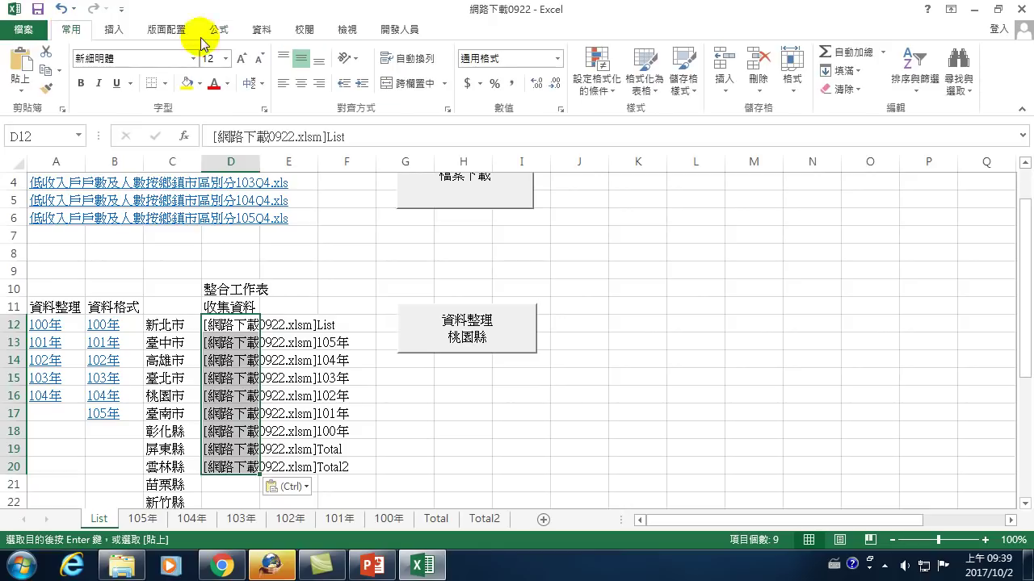
{"action": "left_click", "coordinate": [958, 69]}
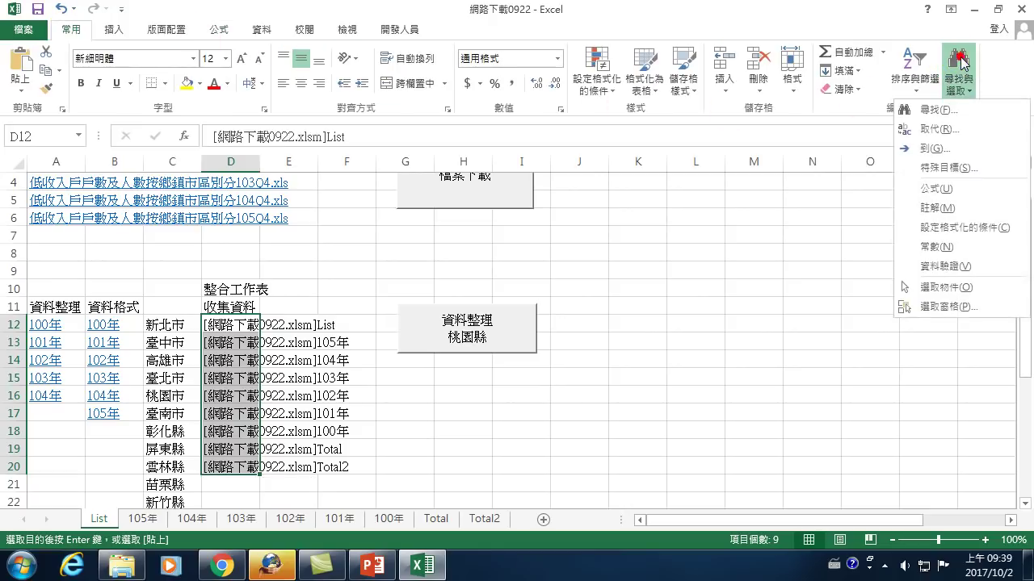
{"action": "left_click", "coordinate": [930, 131]}
{"action": "mouse_move", "coordinate": [599, 216]}
{"action": "left_mouse_down"}
{"action": "mouse_move", "coordinate": [678, 282]}
{"action": "mouse_move", "coordinate": [648, 283]}
{"action": "left_mouse_up"}
{"action": "left_click", "coordinate": [495, 355]}
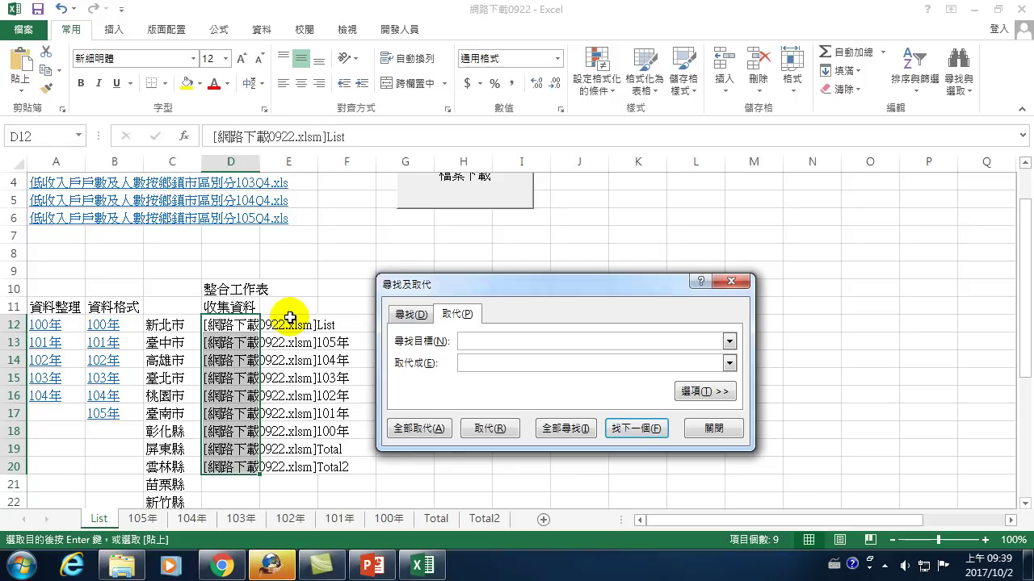
{"action": "left_click", "coordinate": [466, 340]}
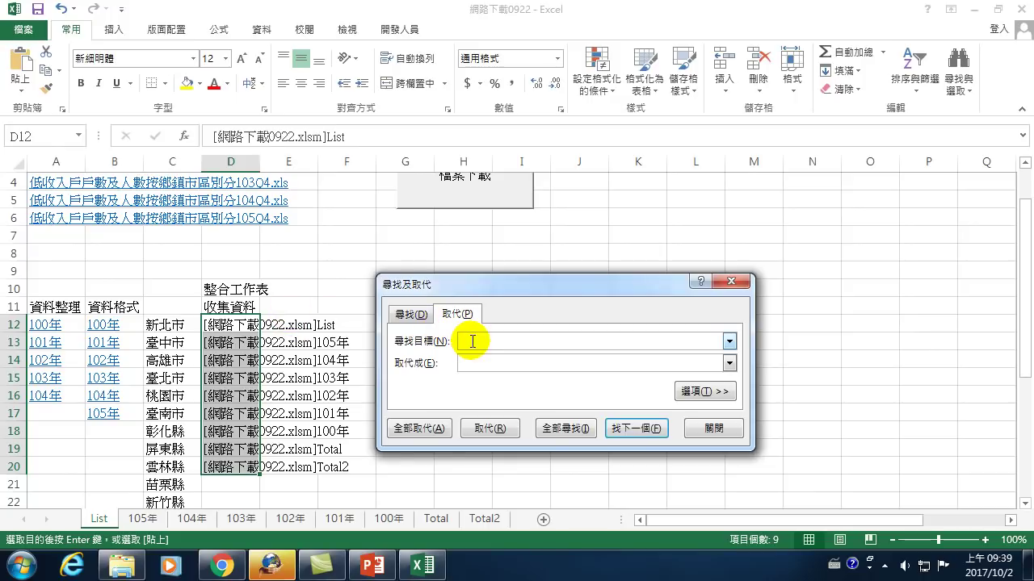
{"action": "type", "text": "*"}
{"action": "type", "text": "]"}
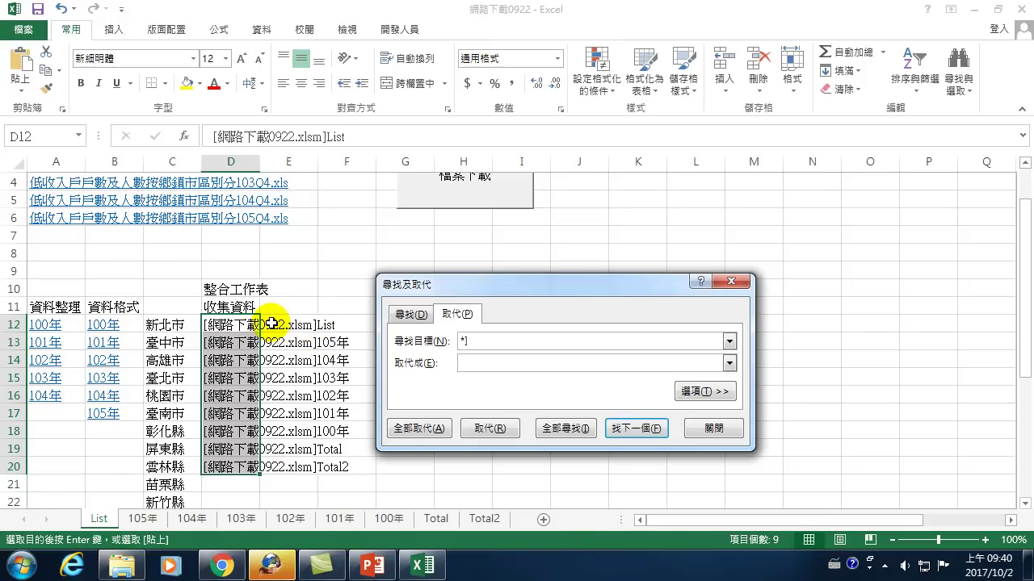
{"action": "left_click", "coordinate": [464, 360]}
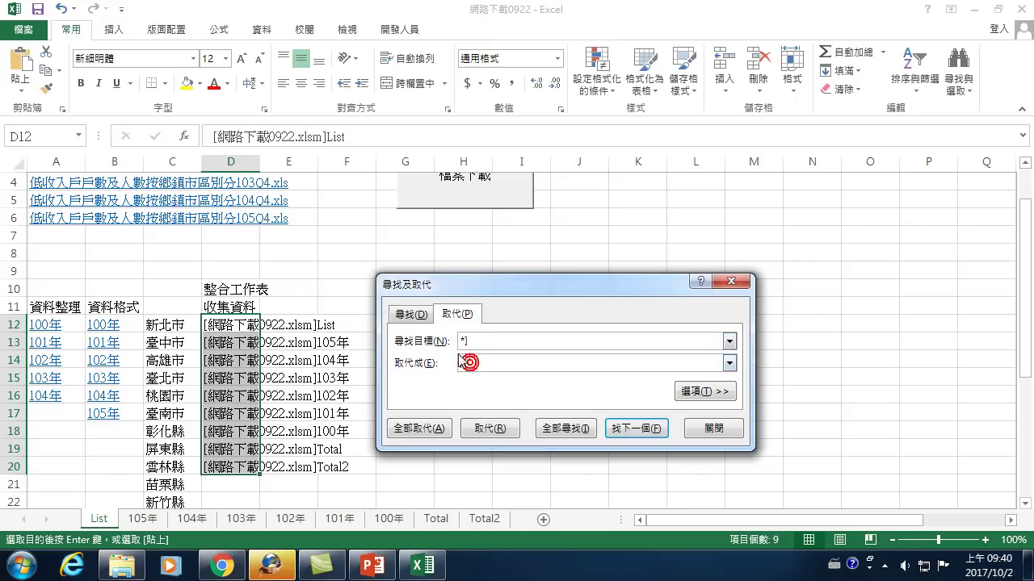
{"action": "left_click", "coordinate": [431, 430]}
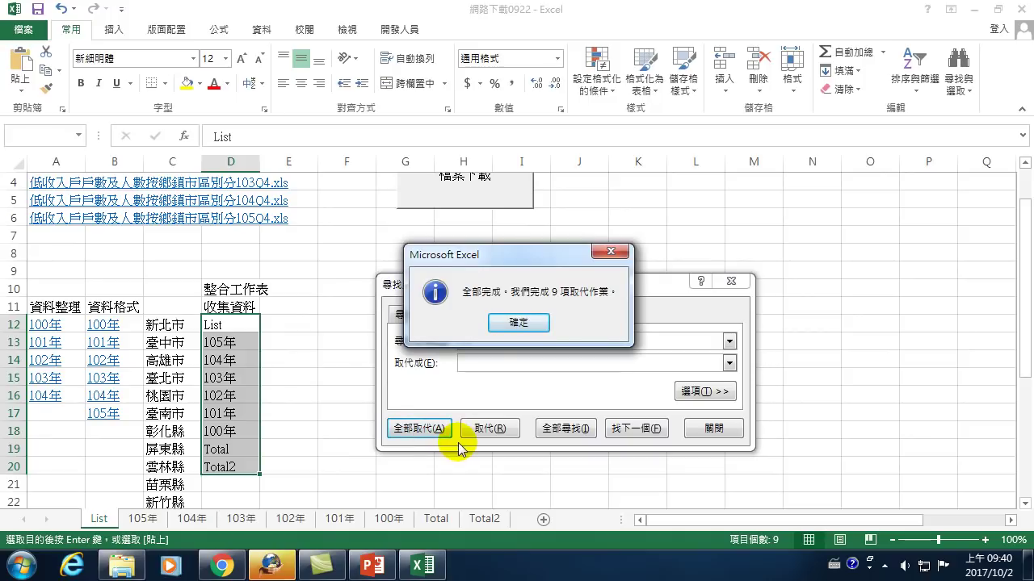
{"action": "left_click", "coordinate": [518, 323]}
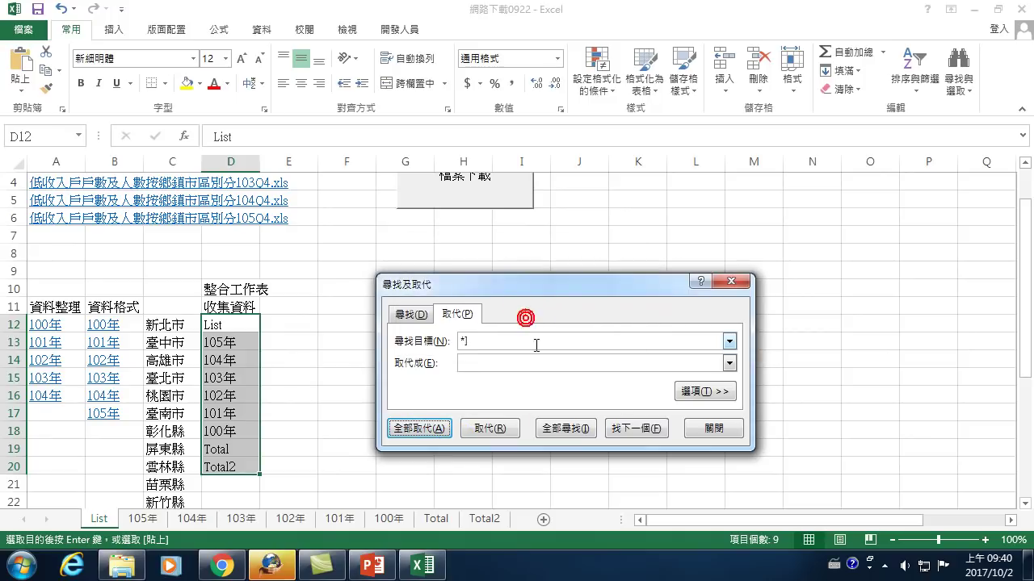
{"action": "left_click", "coordinate": [707, 429]}
{"action": "left_click", "coordinate": [221, 327]}
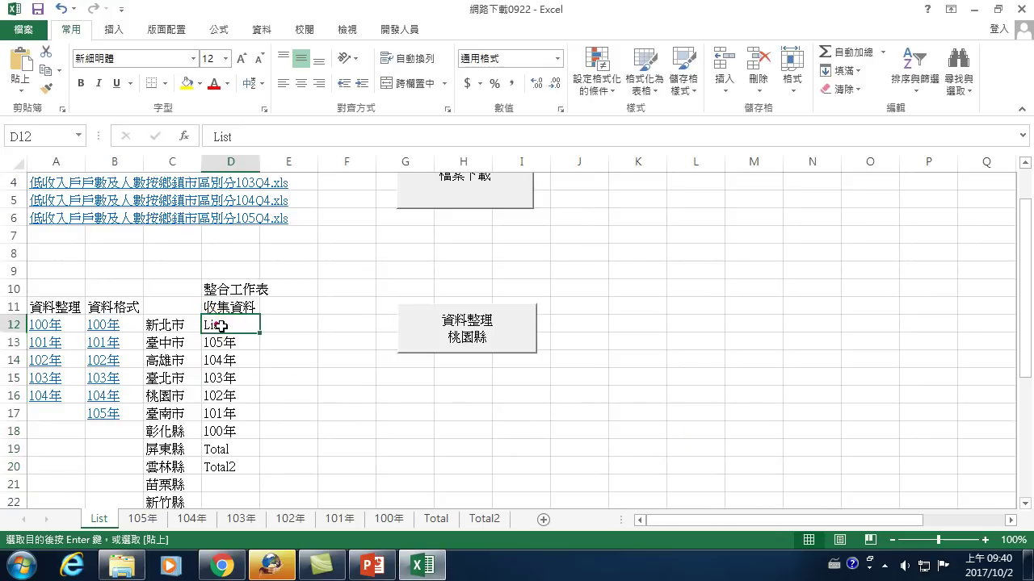
Delete the List, Total and Total2 entries from D12, D19 and D20
{"action": "key", "text": "Delete"}
{"action": "key", "text": "Down"}
{"action": "key", "text": "Down"}
{"action": "key", "text": "Down"}
{"action": "key", "text": "Down"}
{"action": "key", "text": "Down"}
{"action": "key", "text": "Down"}
{"action": "key", "text": "Down"}
{"action": "key", "text": "Down"}
{"action": "key", "text": "Up"}
{"action": "key", "text": "Delete"}
{"action": "key", "text": "Down"}
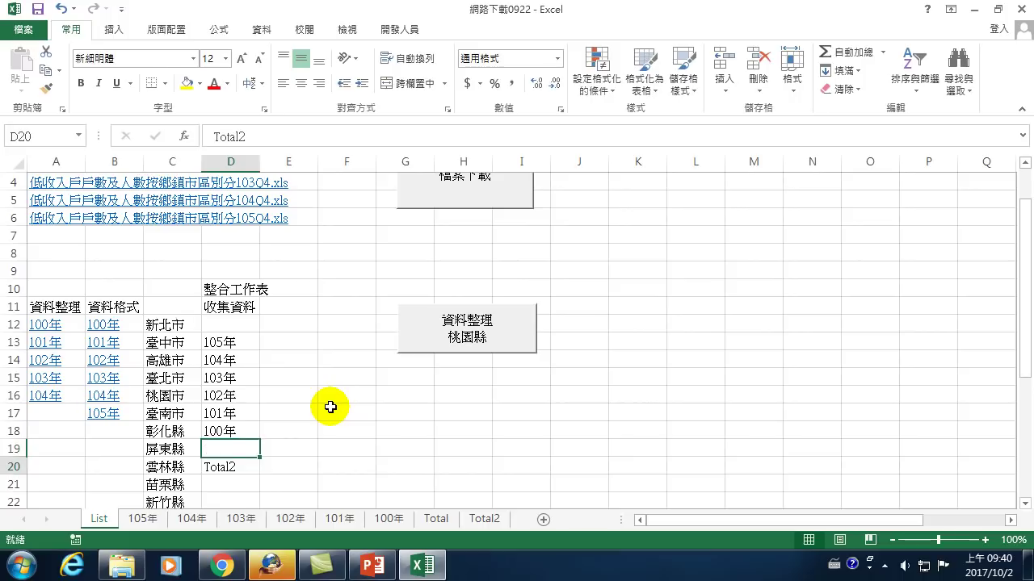
{"action": "key", "text": "Delete"}
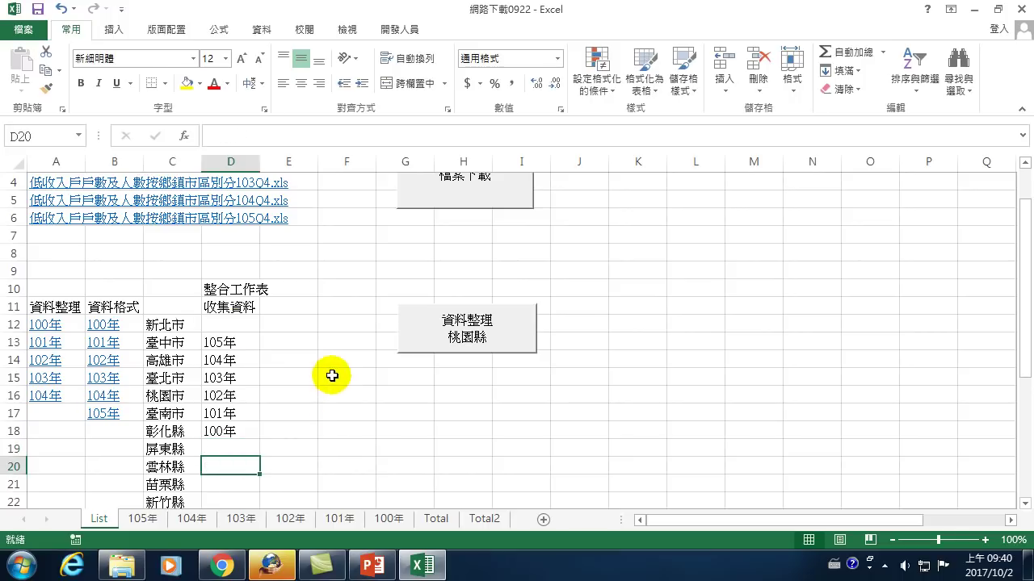
Sort D13:D18 A to Z on the current selection only, then move the block up to D12
{"action": "left_click_drag", "start_coordinate": [219, 341], "coordinate": [231, 430]}
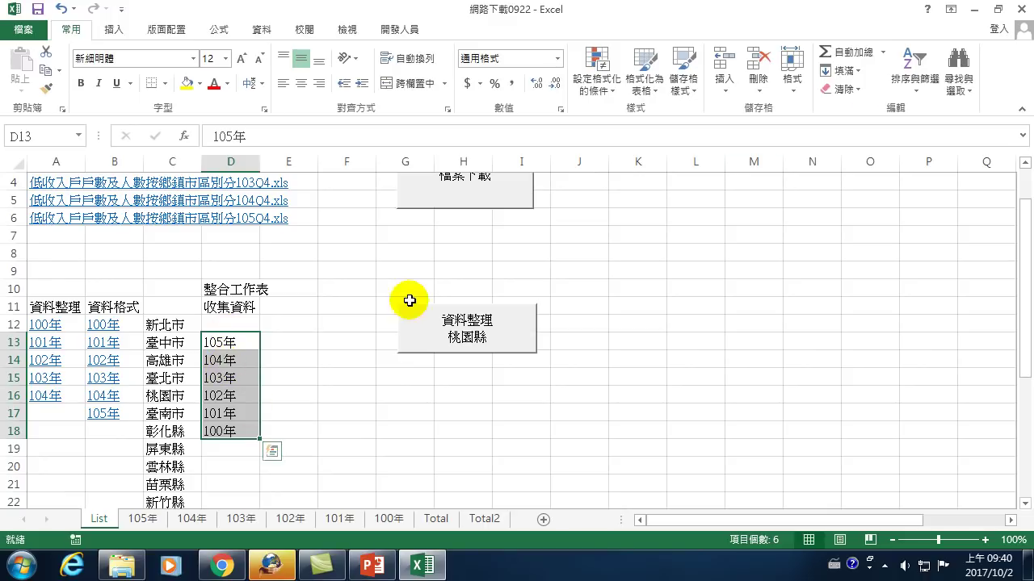
{"action": "left_click", "coordinate": [918, 76]}
{"action": "left_click", "coordinate": [936, 112]}
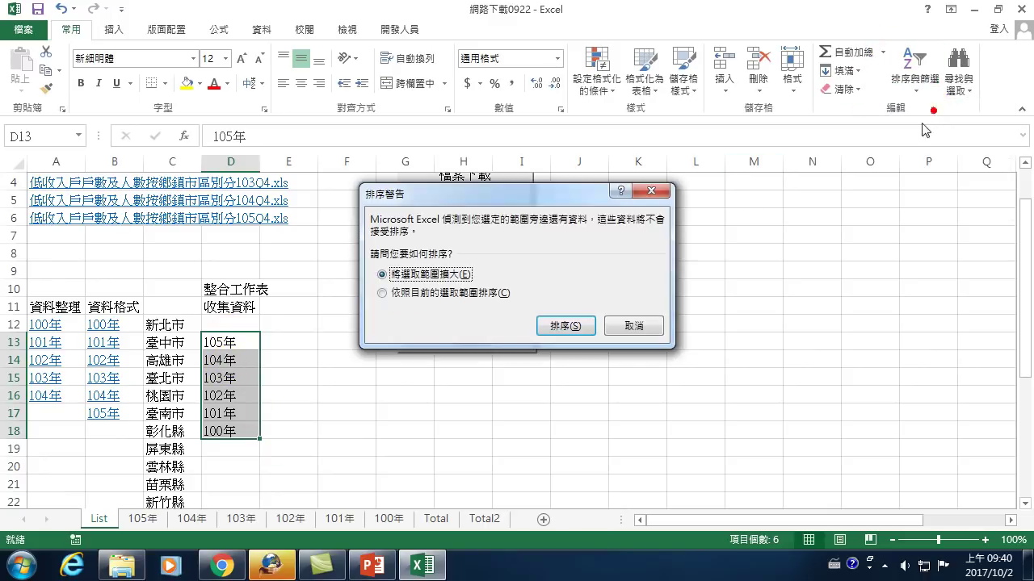
{"action": "left_click", "coordinate": [438, 294]}
{"action": "left_click", "coordinate": [565, 326]}
{"action": "left_click_drag", "start_coordinate": [264, 405], "coordinate": [264, 389]}
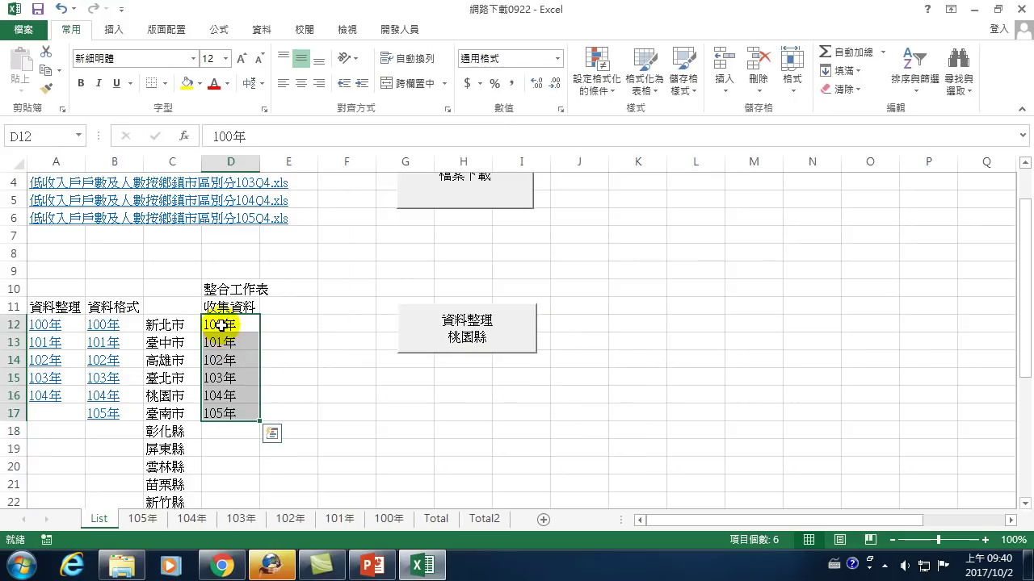
{"action": "left_click", "coordinate": [233, 322]}
{"action": "left_click", "coordinate": [236, 327]}
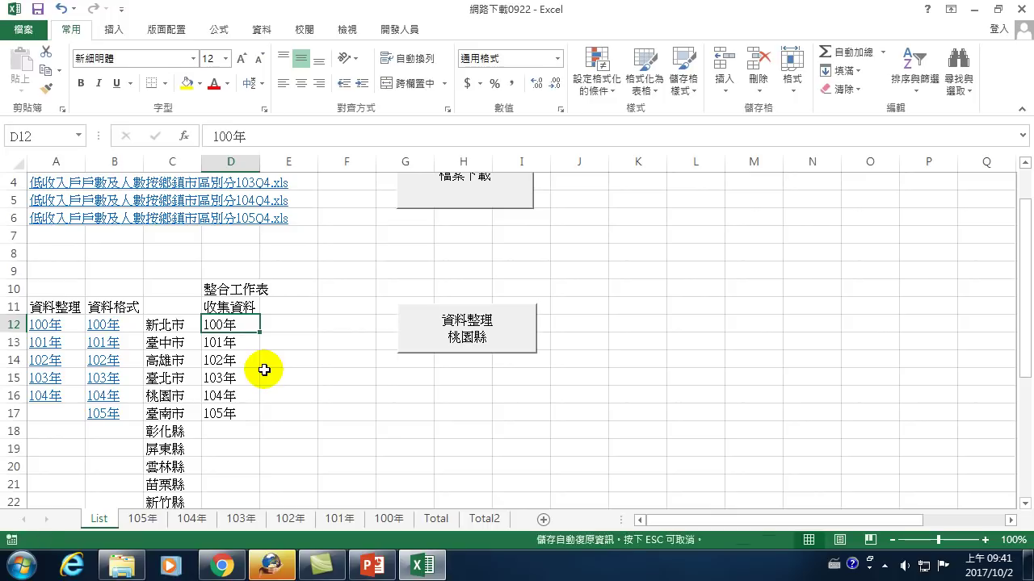
{"action": "scroll", "coordinate": [325, 348], "scroll_direction": "up", "scroll_amount": 1}
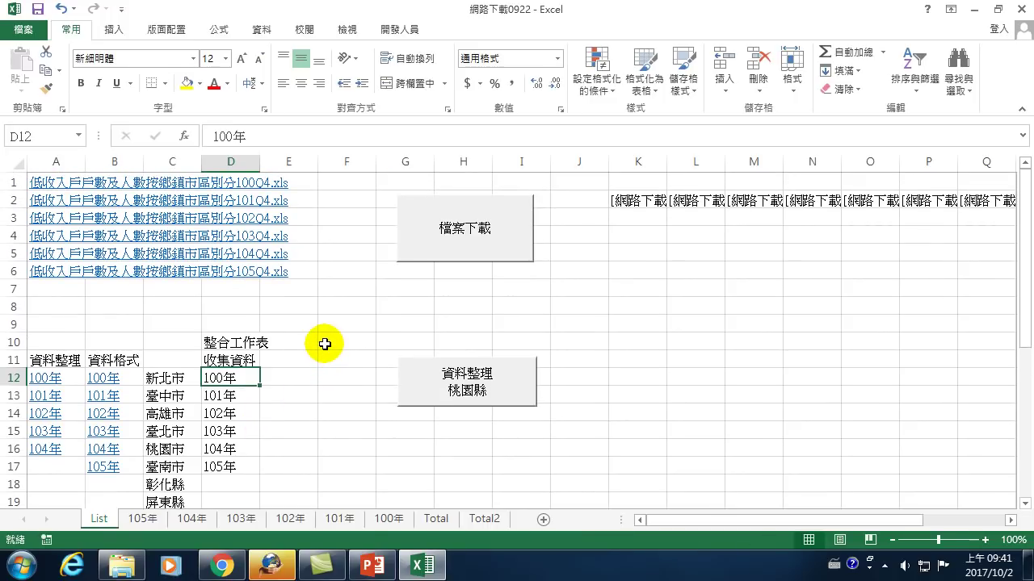
{"action": "left_click_drag", "start_coordinate": [629, 201], "coordinate": [930, 202]}
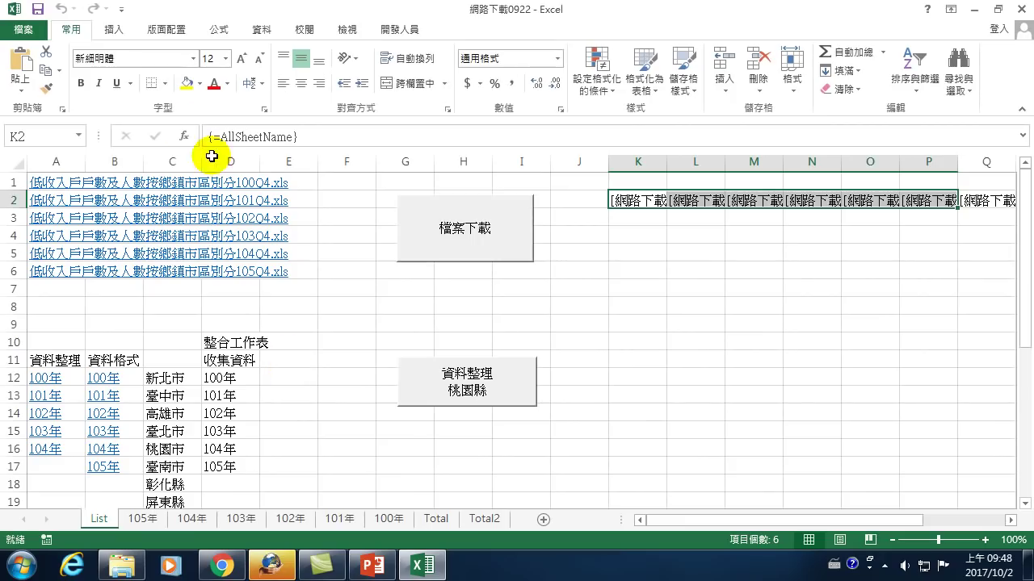
Select 100年 in D12, then select A4:A12 under the 年 heading on Total2
{"action": "left_click", "coordinate": [230, 378]}
{"action": "left_click", "coordinate": [232, 378]}
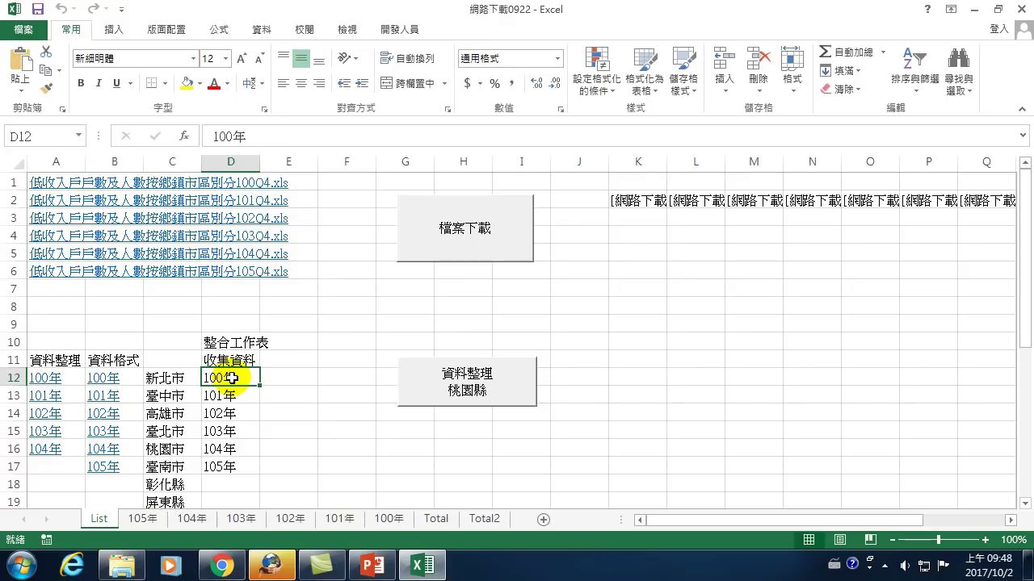
{"action": "left_click", "coordinate": [486, 519]}
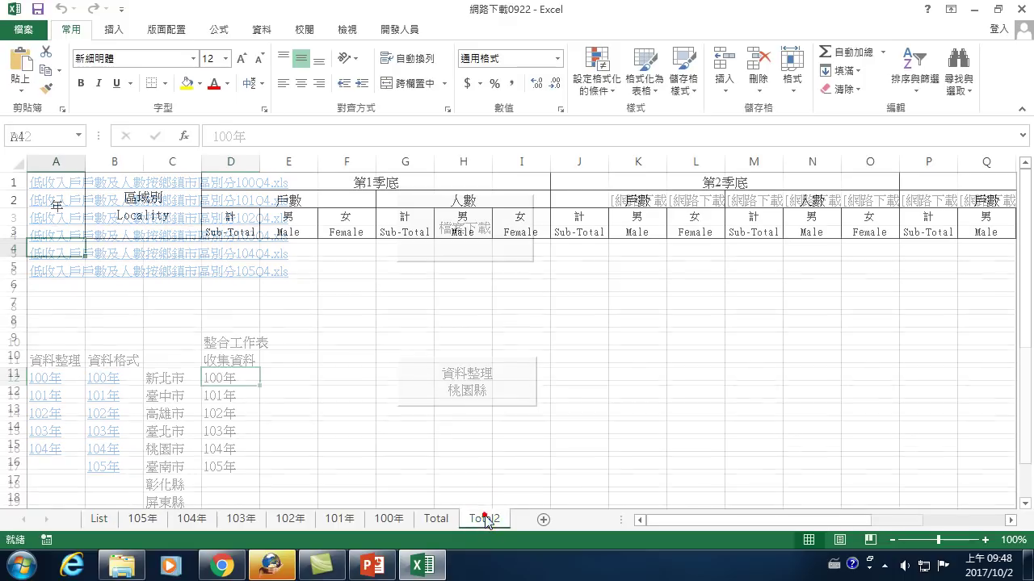
{"action": "left_click_drag", "start_coordinate": [68, 245], "coordinate": [78, 391]}
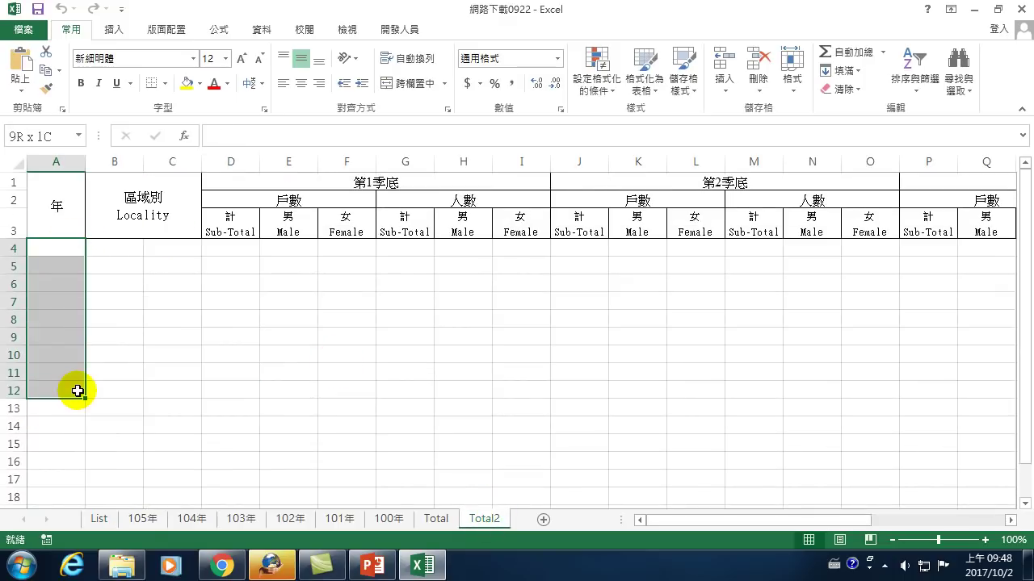
{"action": "left_click_drag", "start_coordinate": [76, 393], "coordinate": [76, 392]}
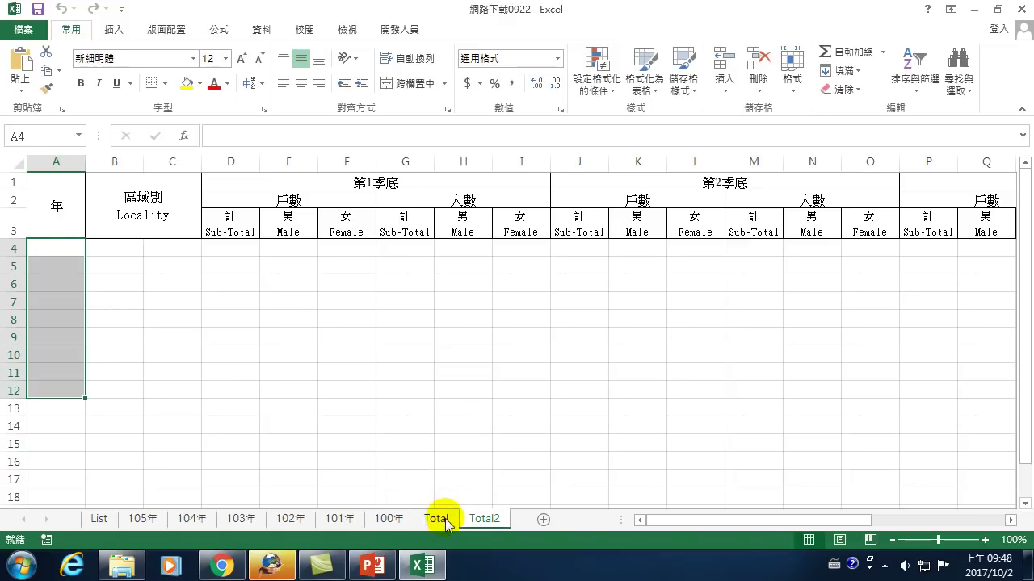
Review the List city names and 100年 label, then select Total2's year column from A4
{"action": "left_click", "coordinate": [436, 519]}
{"action": "left_click", "coordinate": [99, 519]}
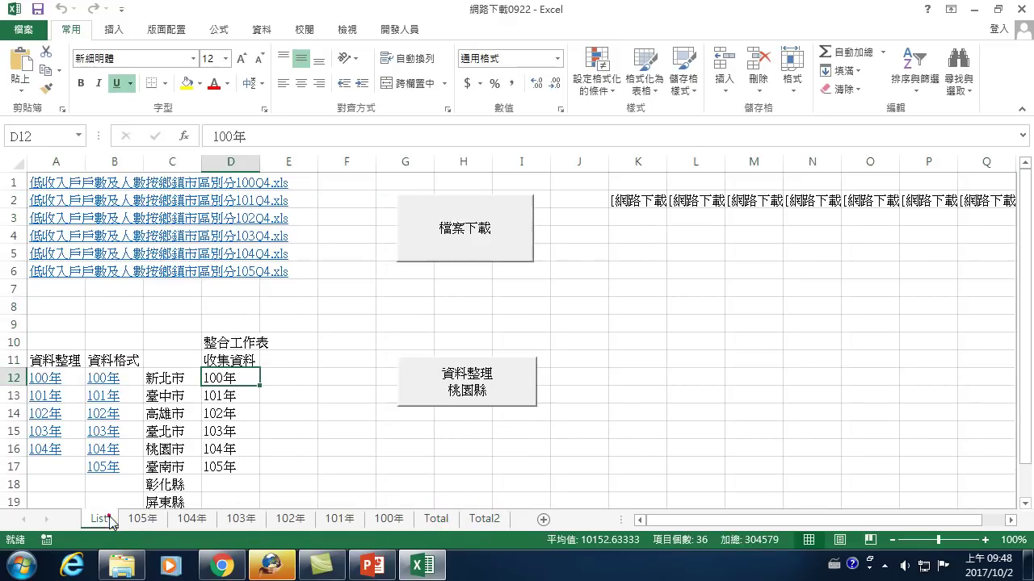
{"action": "left_click", "coordinate": [169, 378]}
{"action": "left_click_drag", "start_coordinate": [172, 432], "coordinate": [173, 467]}
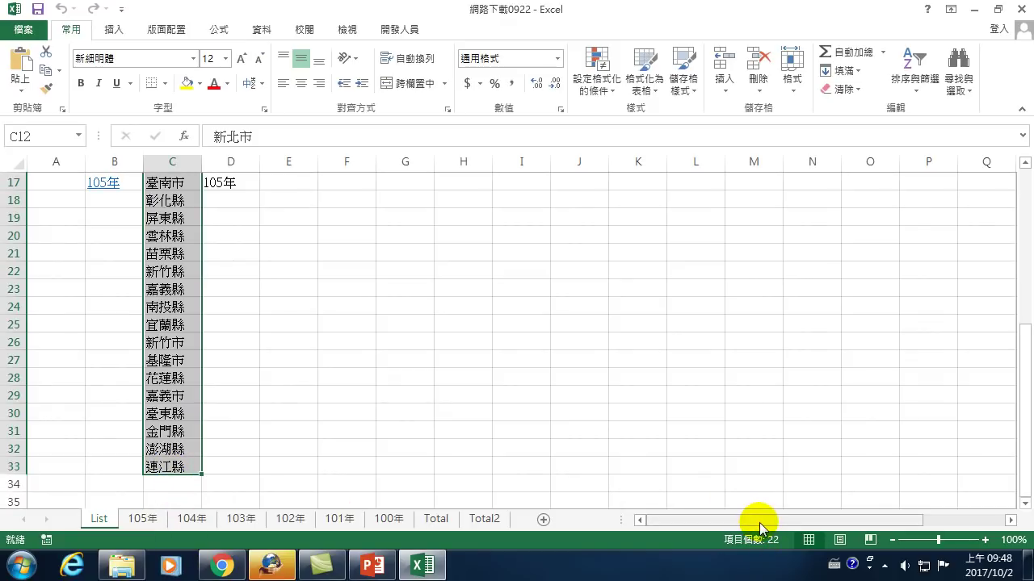
{"action": "scroll", "coordinate": [267, 331], "scroll_direction": "up", "scroll_amount": 5}
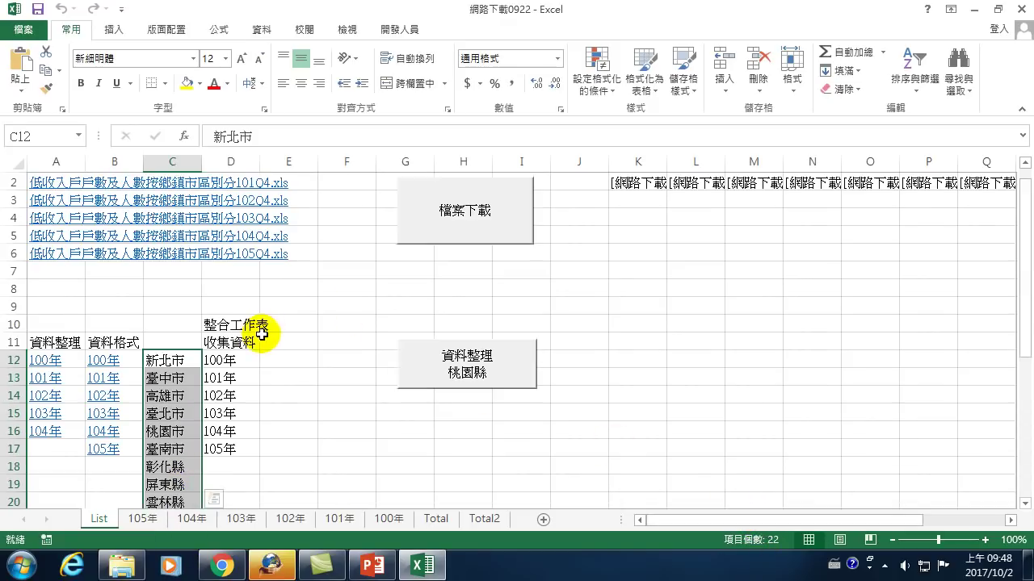
{"action": "left_click", "coordinate": [229, 359]}
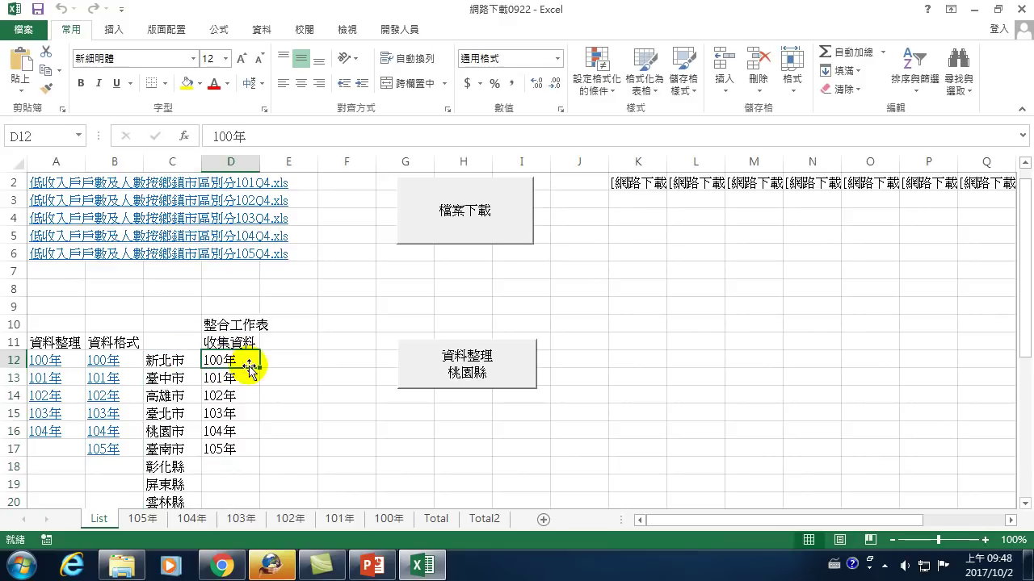
{"action": "left_click", "coordinate": [487, 519]}
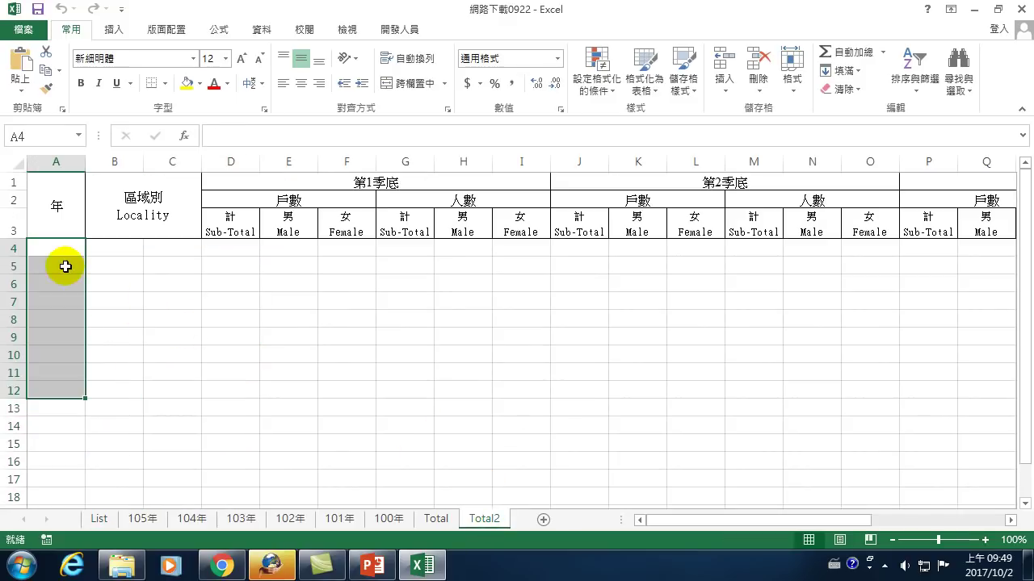
{"action": "left_click_drag", "start_coordinate": [57, 246], "coordinate": [71, 505]}
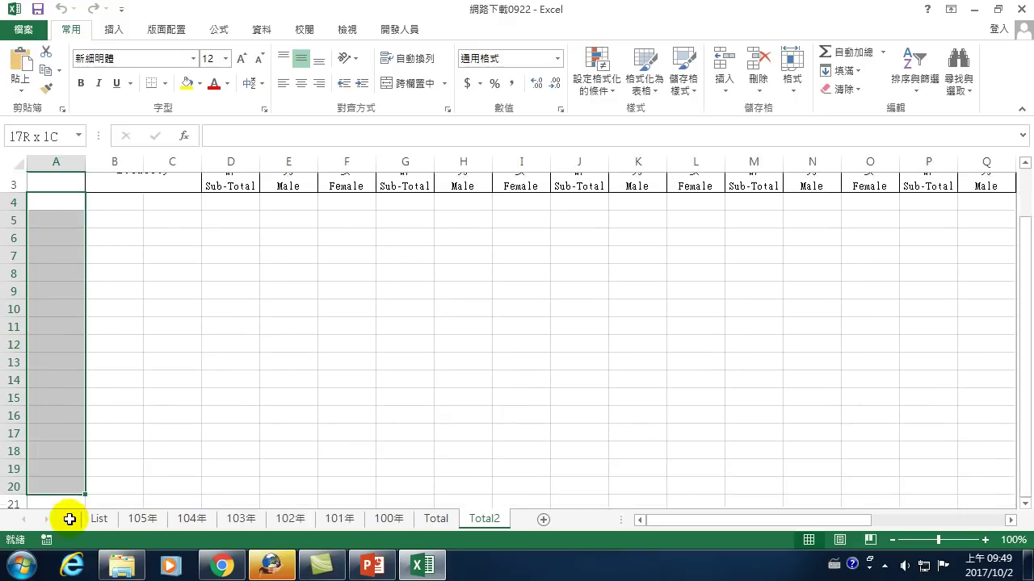
{"action": "mouse_move", "coordinate": [71, 505]}
{"action": "left_mouse_down"}
{"action": "mouse_move", "coordinate": [54, 246]}
{"action": "mouse_move", "coordinate": [51, 483]}
{"action": "mouse_move", "coordinate": [52, 449]}
{"action": "mouse_move", "coordinate": [53, 463]}
{"action": "left_mouse_up"}
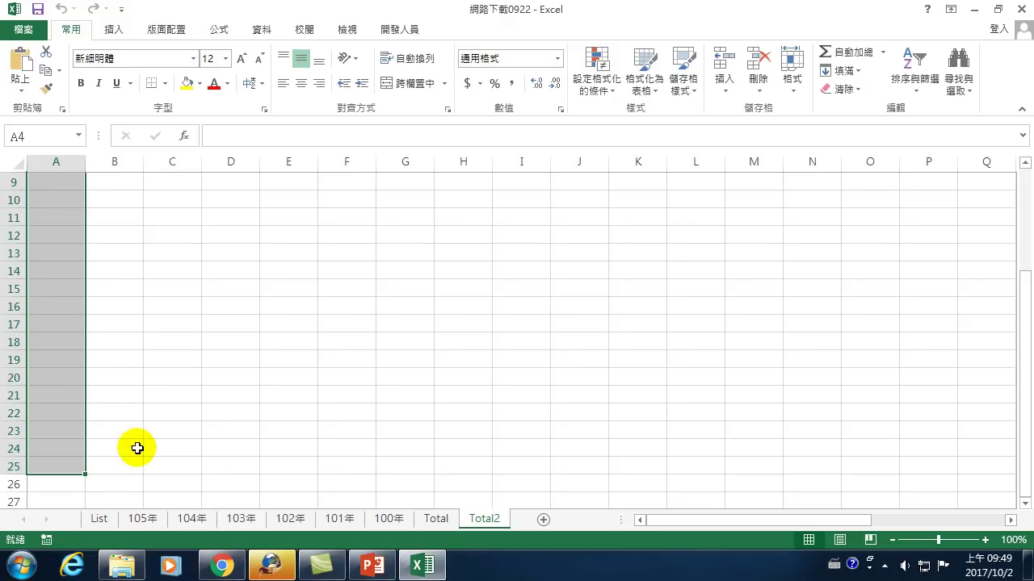
{"action": "scroll", "coordinate": [117, 368], "scroll_direction": "up", "scroll_amount": 3}
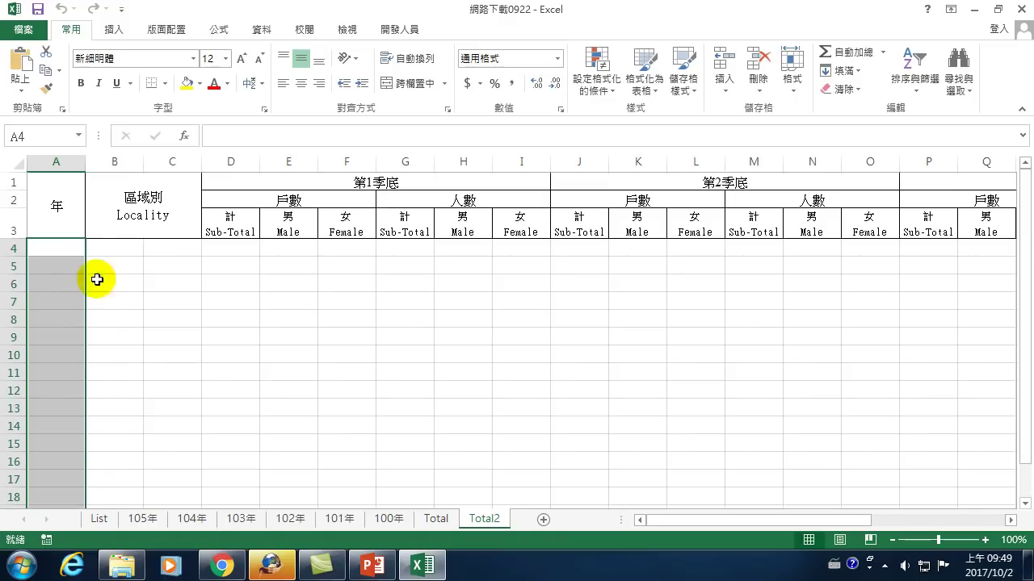
{"action": "left_click", "coordinate": [51, 247]}
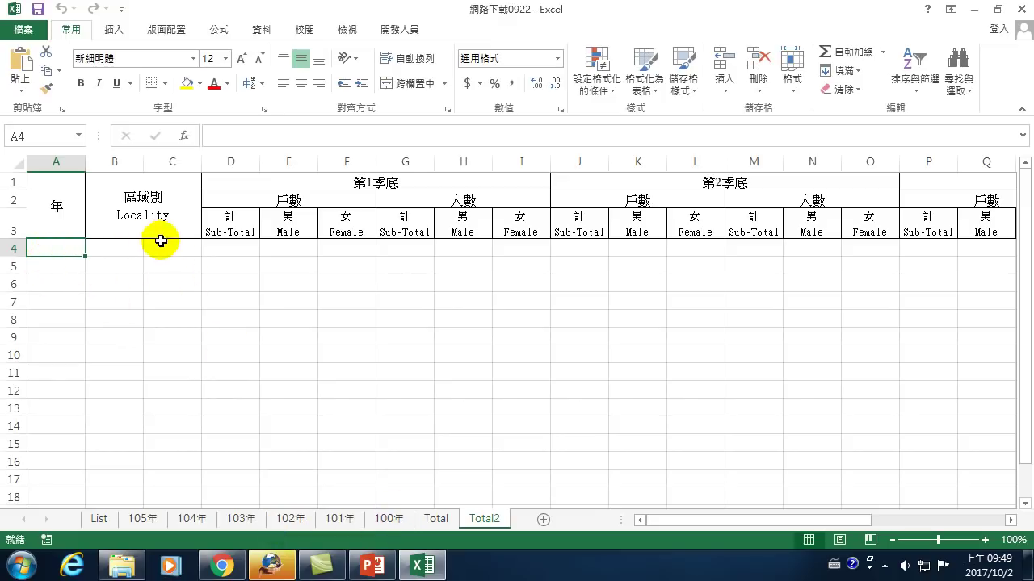
On the 100年 sheet, select the locality names in column A from A7 to A396
{"action": "left_click", "coordinate": [389, 519]}
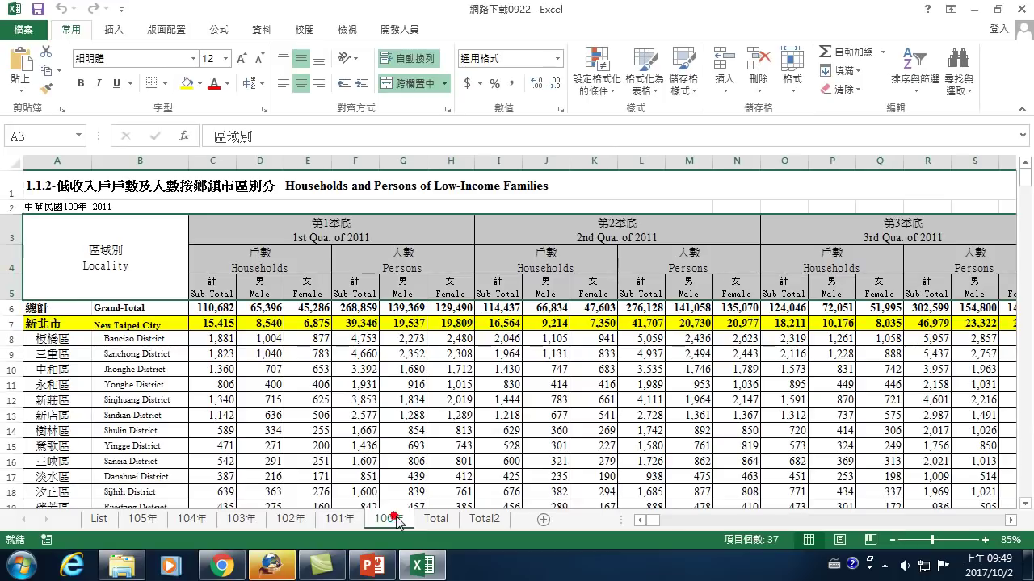
{"action": "left_click_drag", "start_coordinate": [47, 323], "coordinate": [769, 470]}
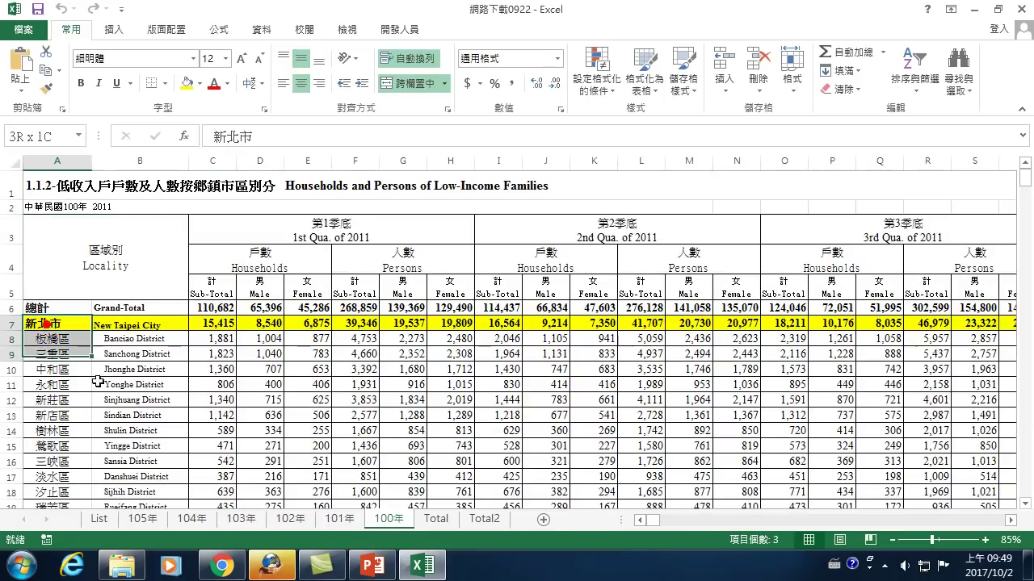
{"action": "left_click", "coordinate": [105, 369]}
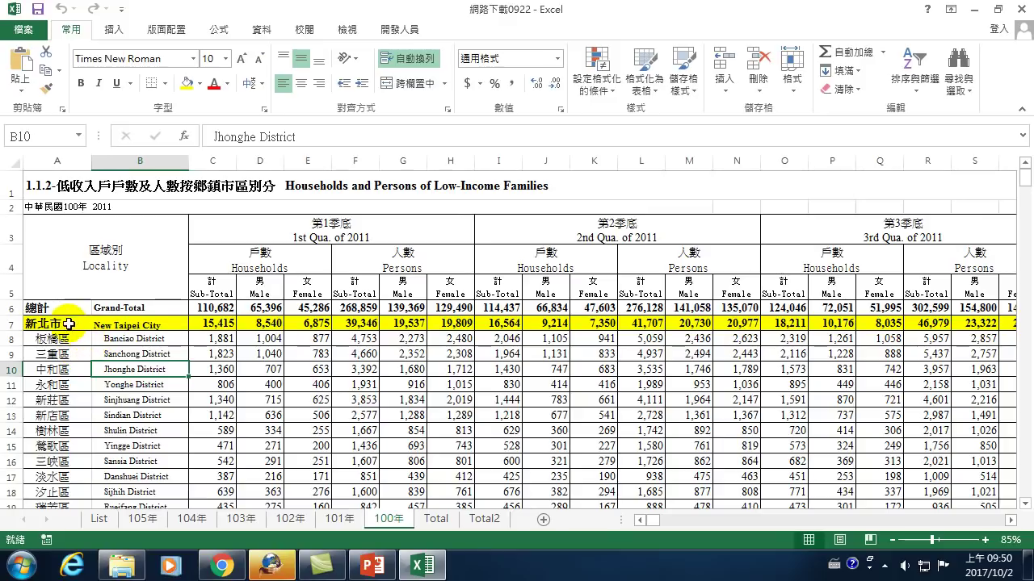
{"action": "left_click_drag", "start_coordinate": [63, 323], "coordinate": [50, 347]}
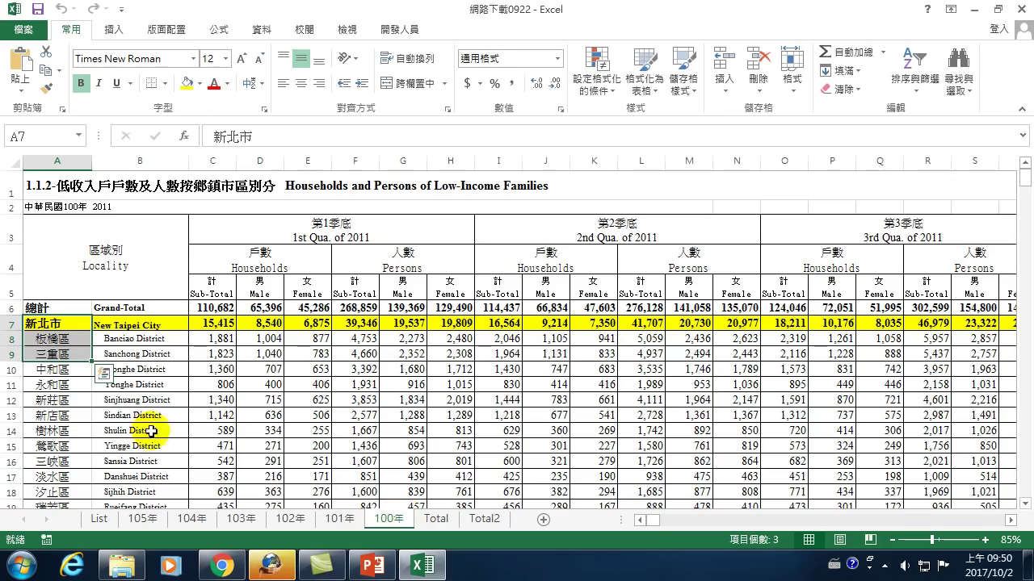
{"action": "left_click", "coordinate": [50, 323]}
{"action": "left_click_drag", "start_coordinate": [50, 323], "coordinate": [50, 574]}
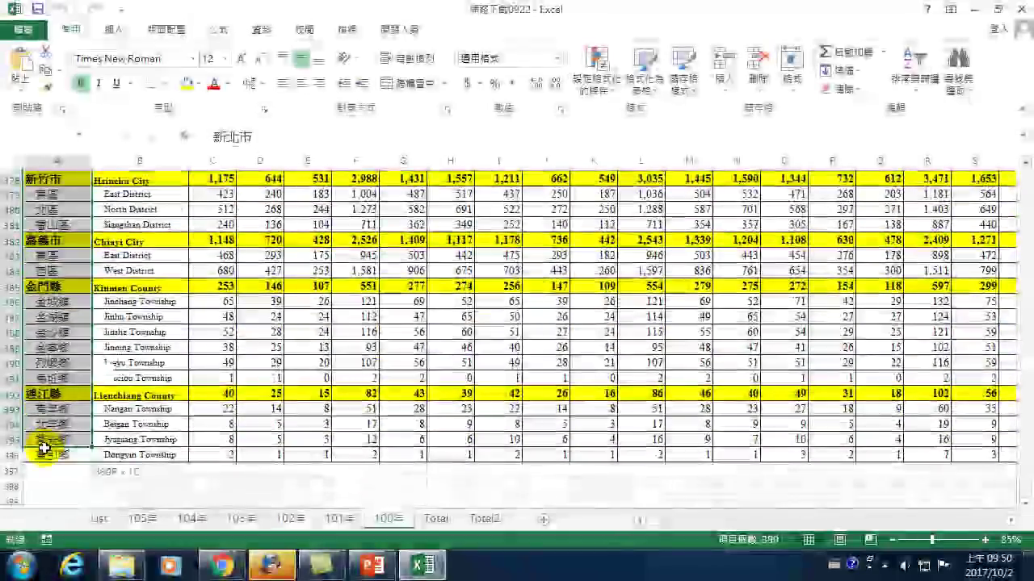
{"action": "left_click_drag", "start_coordinate": [50, 575], "coordinate": [42, 455]}
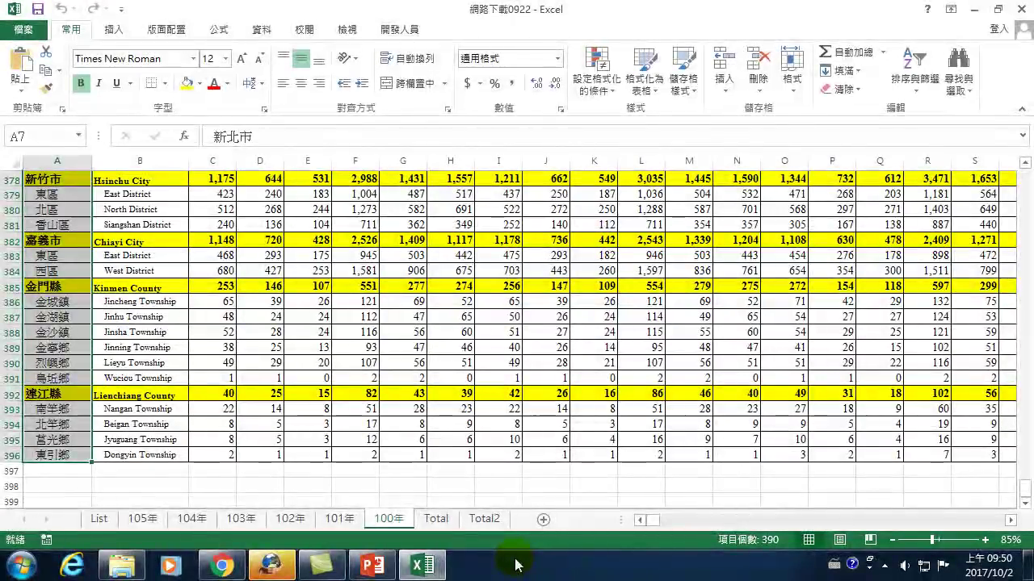
{"action": "left_click", "coordinate": [483, 521]}
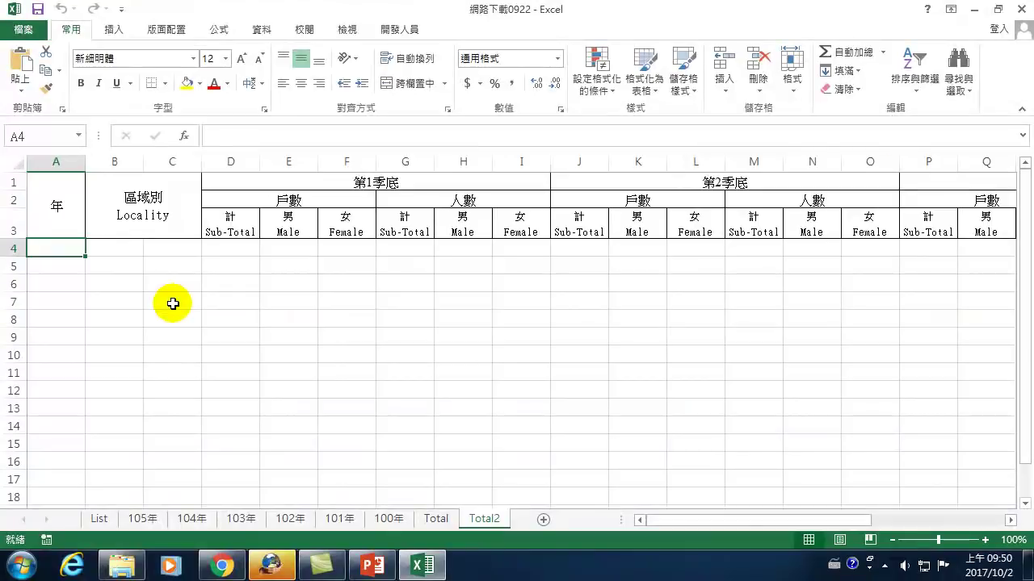
Enter 100年 in A4 and fill to A17, then undo the fill and clear A4
{"action": "type", "text": "100oq"}
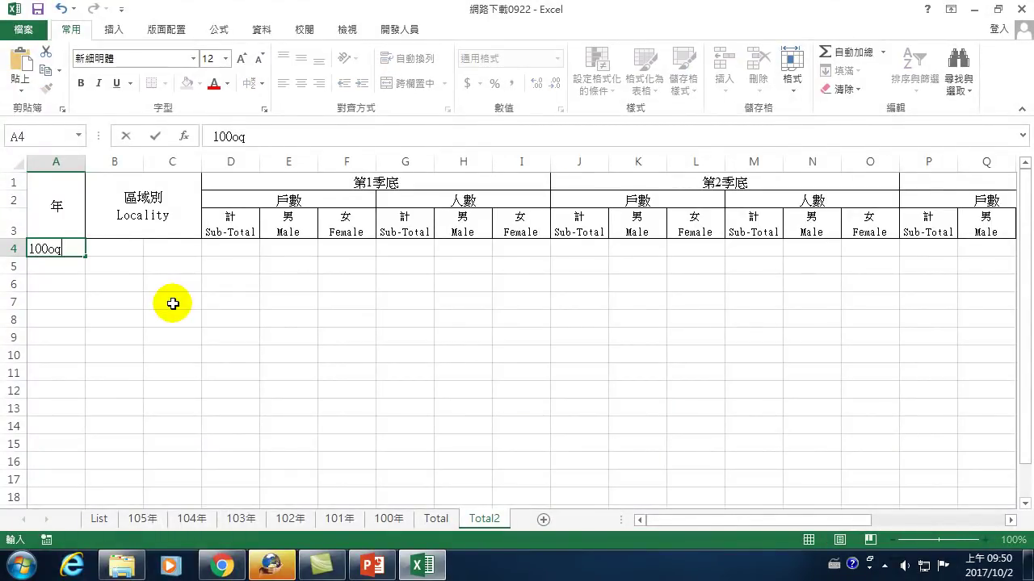
{"action": "key", "text": "space"}
{"action": "key", "text": "Return"}
{"action": "key", "text": "Return"}
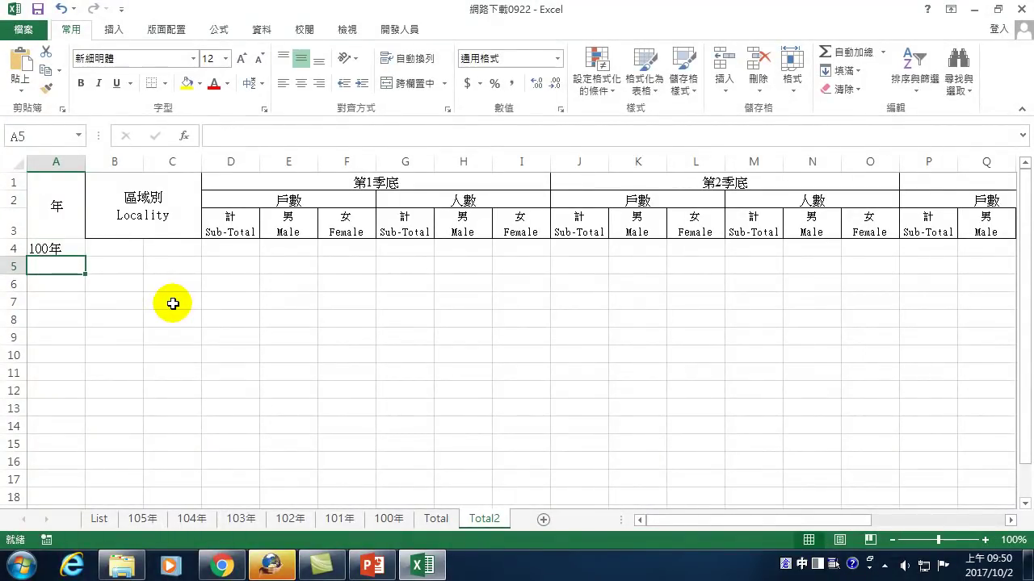
{"action": "left_click", "coordinate": [79, 249]}
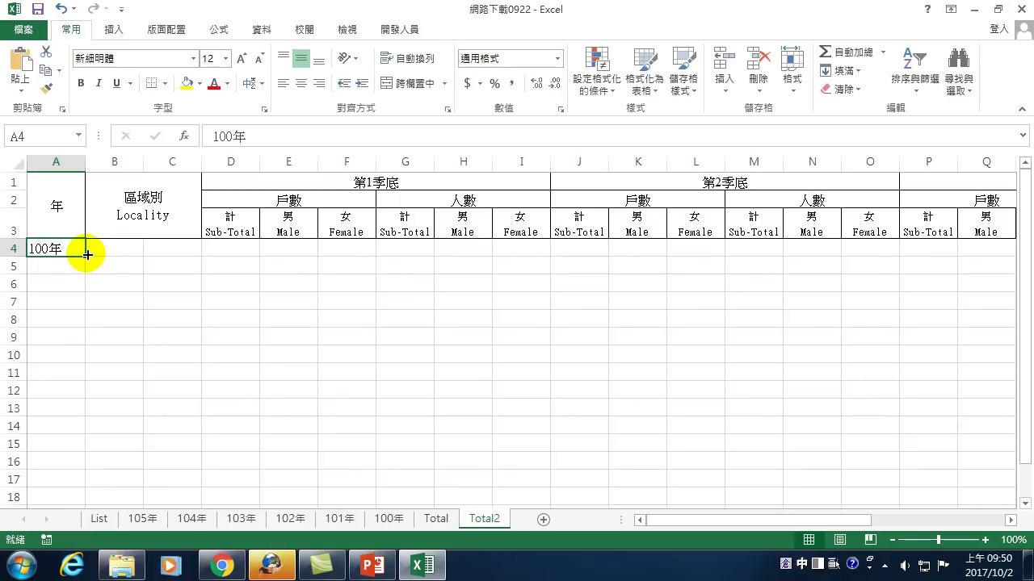
{"action": "left_click_drag", "start_coordinate": [84, 256], "coordinate": [87, 490]}
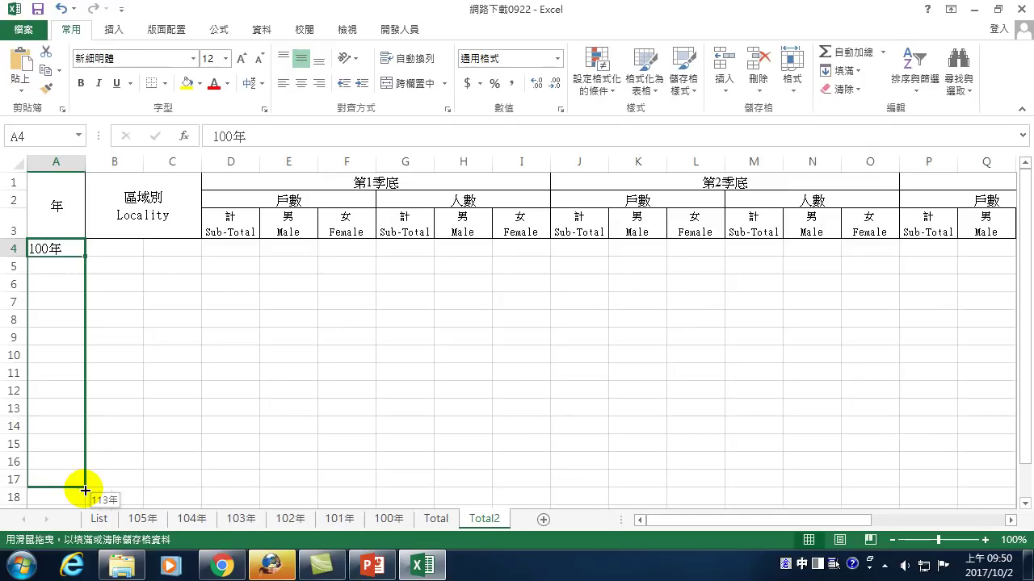
{"action": "left_click_drag", "start_coordinate": [85, 490], "coordinate": [86, 489]}
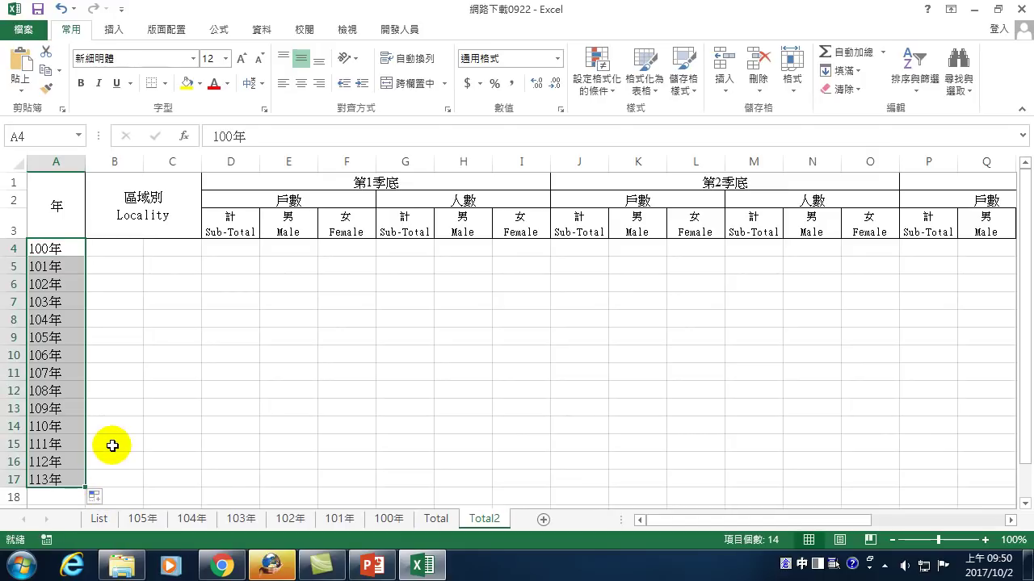
{"action": "key", "text": "ctrl+z"}
{"action": "key", "text": "Delete"}
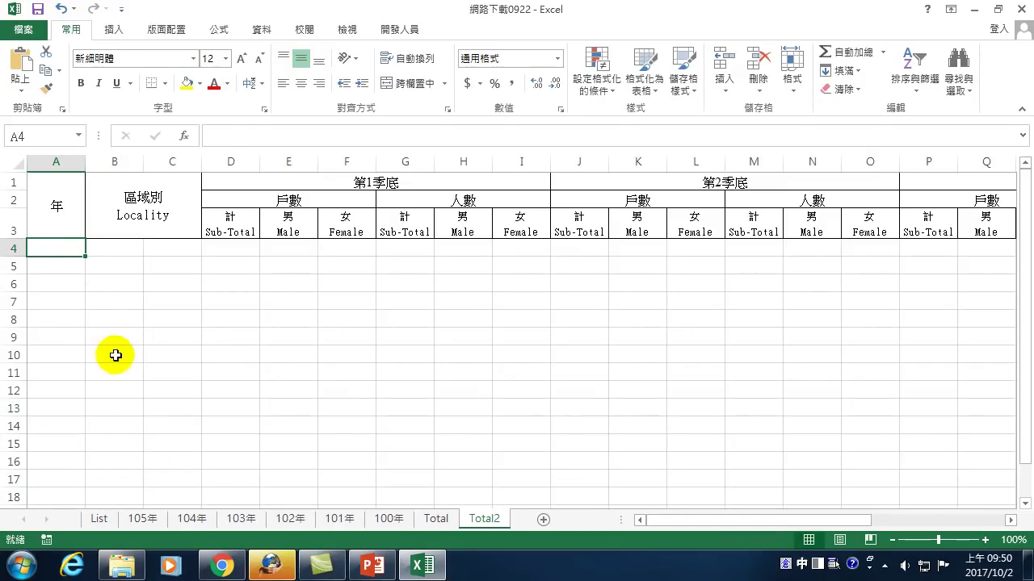
{"action": "left_click", "coordinate": [436, 519]}
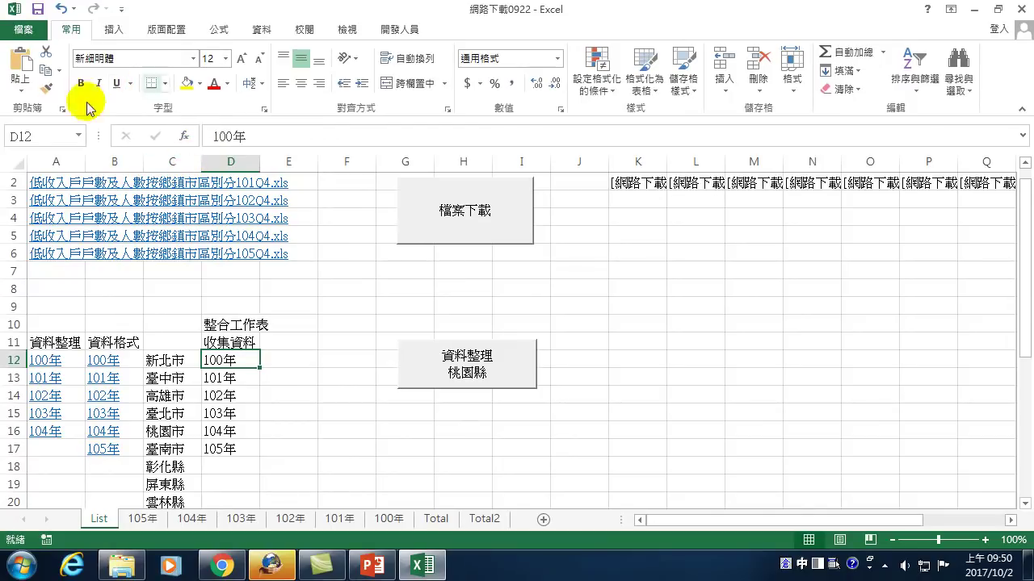
Copy the 100年 label from List D12 and paste it into Total2 cells A4:A393
{"action": "left_click", "coordinate": [45, 71]}
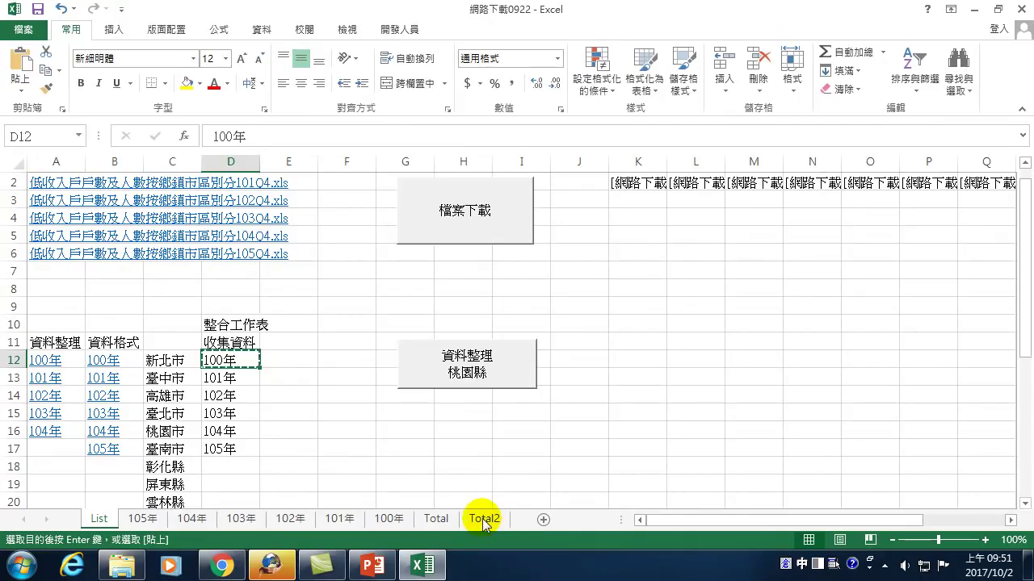
{"action": "left_click", "coordinate": [482, 519]}
{"action": "mouse_move", "coordinate": [62, 244]}
{"action": "left_mouse_down"}
{"action": "mouse_move", "coordinate": [33, 575]}
{"action": "mouse_move", "coordinate": [37, 260]}
{"action": "left_mouse_up"}
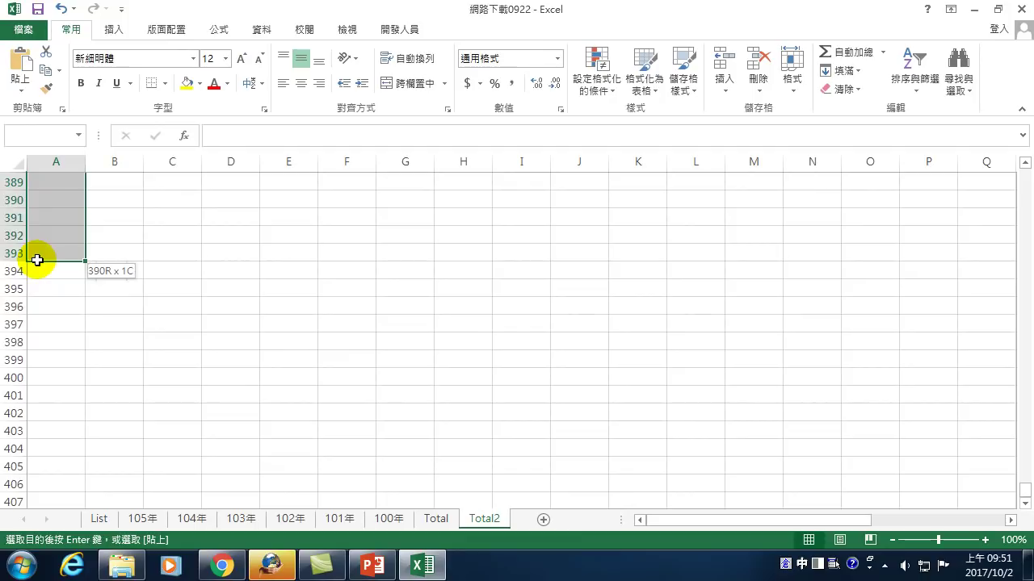
{"action": "left_click_drag", "start_coordinate": [38, 260], "coordinate": [37, 260]}
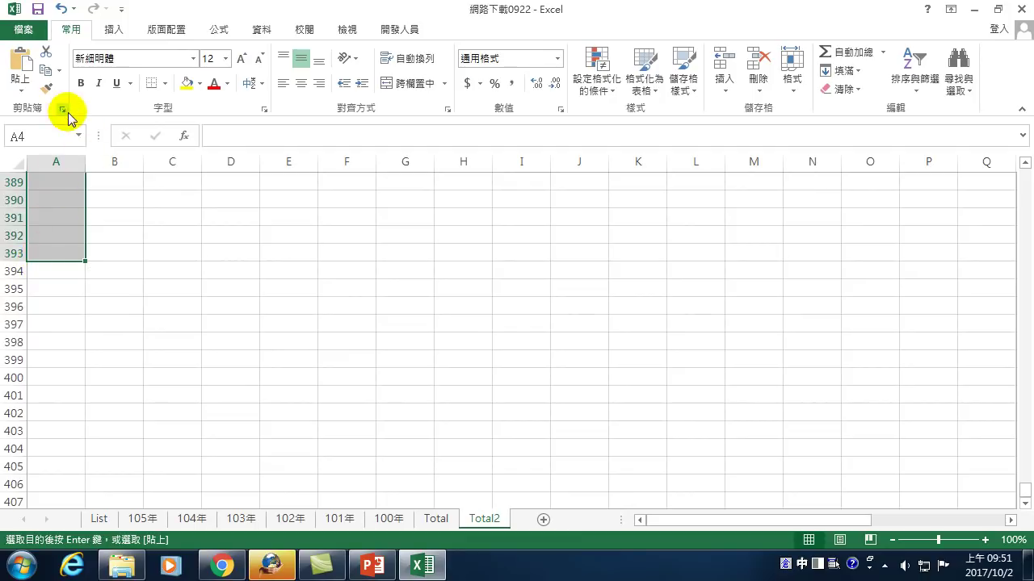
{"action": "left_click", "coordinate": [23, 65]}
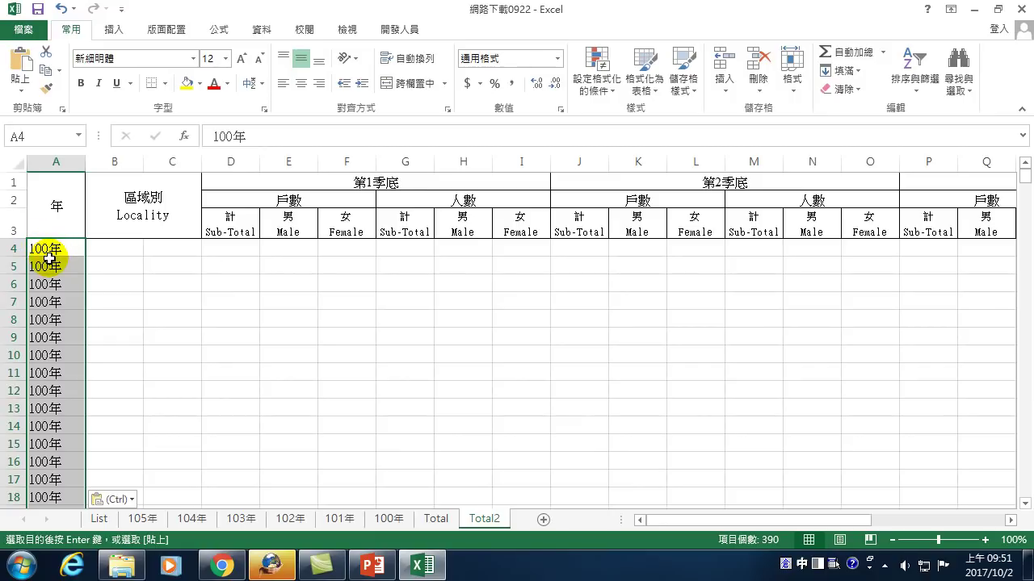
{"action": "key", "text": "Right"}
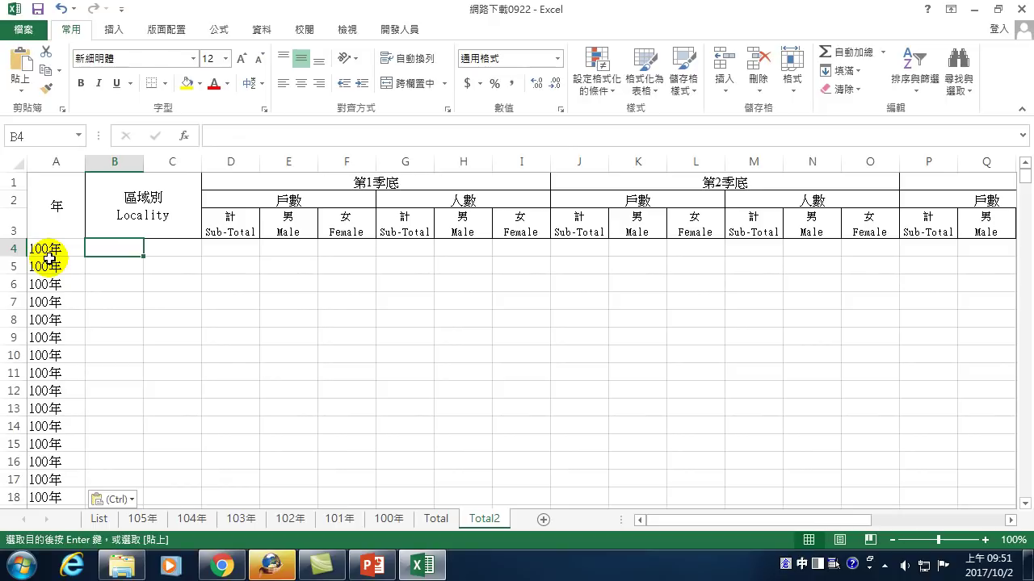
{"action": "left_click", "coordinate": [223, 518]}
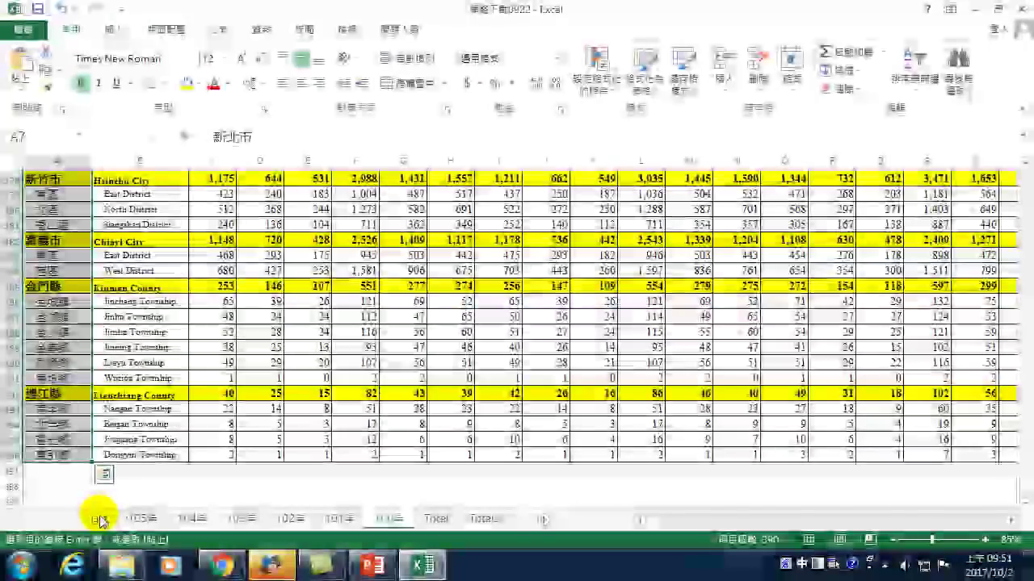
Hyperlink the 100年 entry in List D12 to the 100年 sheet in this workbook
{"action": "left_click", "coordinate": [98, 518]}
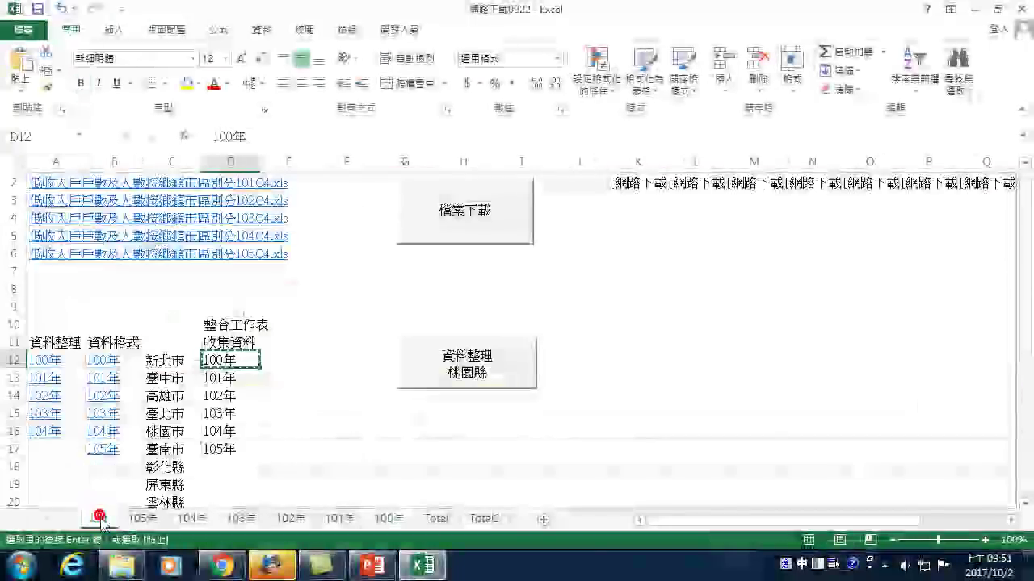
{"action": "right_click", "coordinate": [228, 361]}
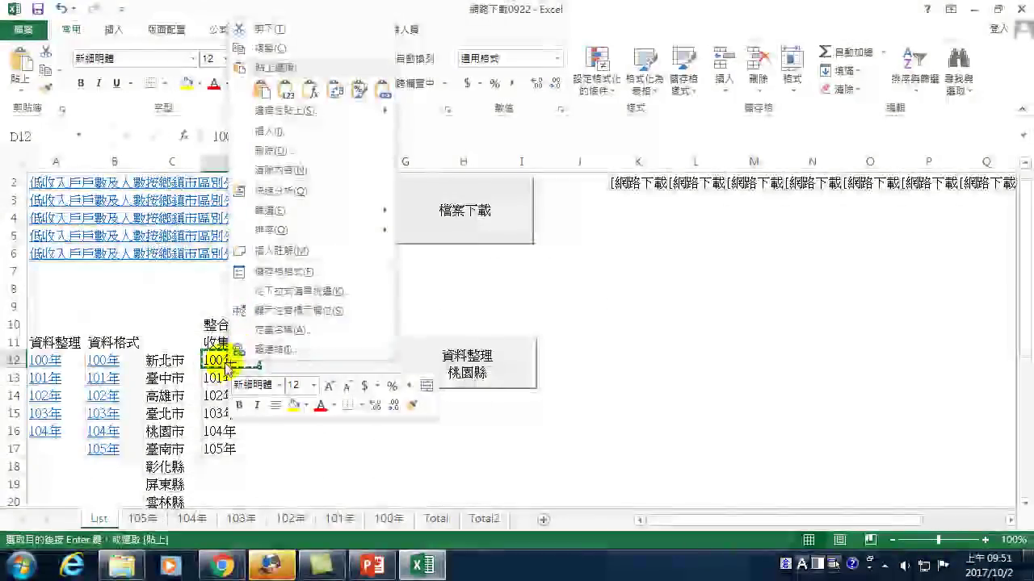
{"action": "left_click", "coordinate": [267, 349]}
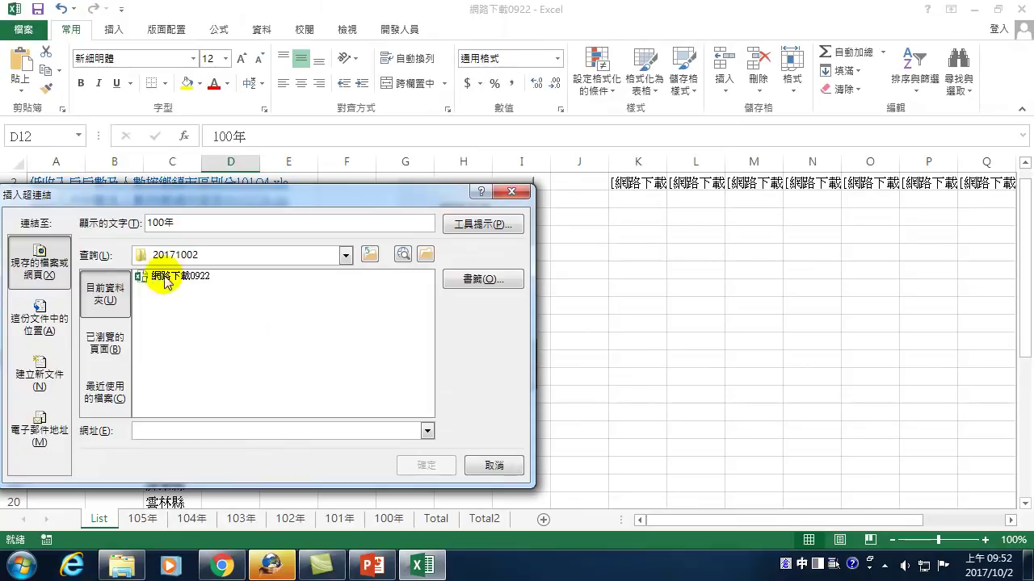
{"action": "left_click", "coordinate": [39, 319]}
{"action": "left_click", "coordinate": [128, 382]}
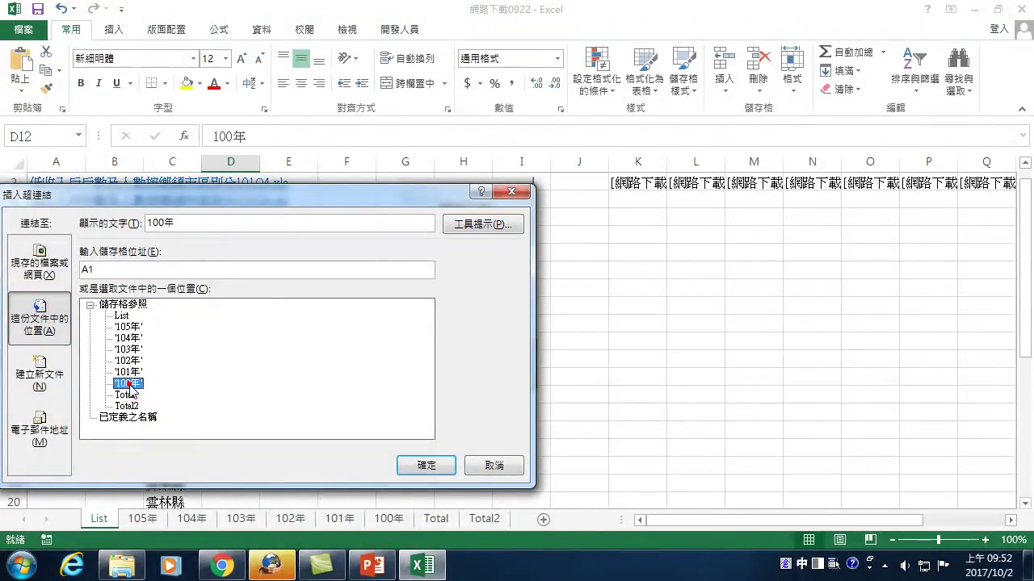
{"action": "left_click", "coordinate": [424, 465]}
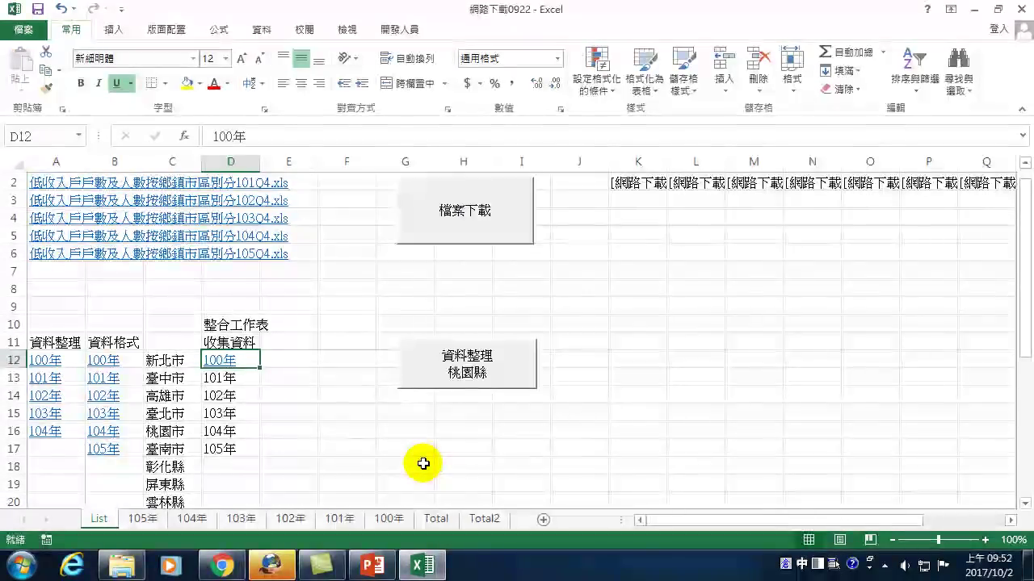
Follow the D12 link and select the 100年 sheet's data block A7:Z396, starting at 新北市
{"action": "right_click", "coordinate": [218, 364]}
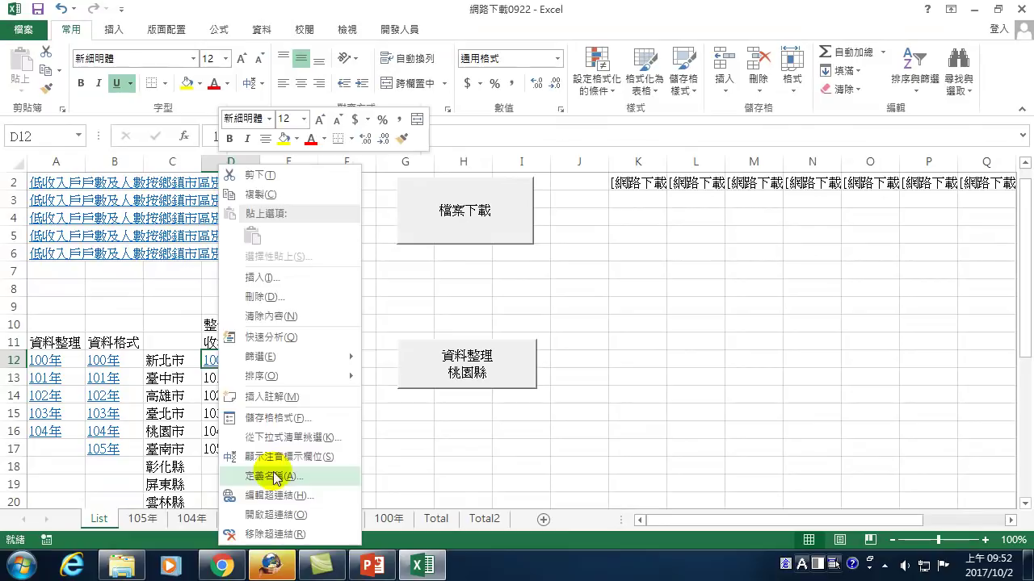
{"action": "left_click", "coordinate": [264, 520]}
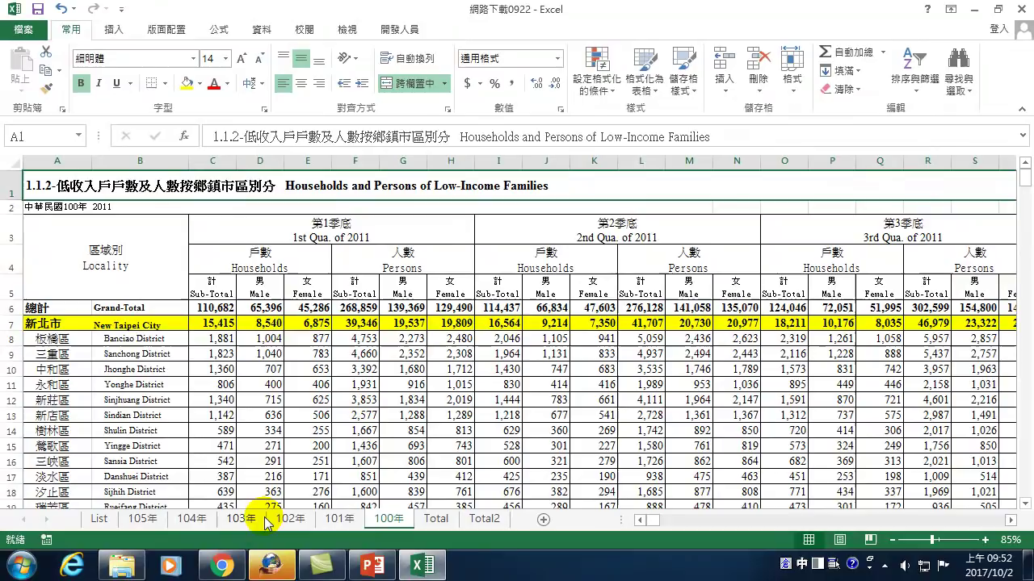
{"action": "key", "text": "Down"}
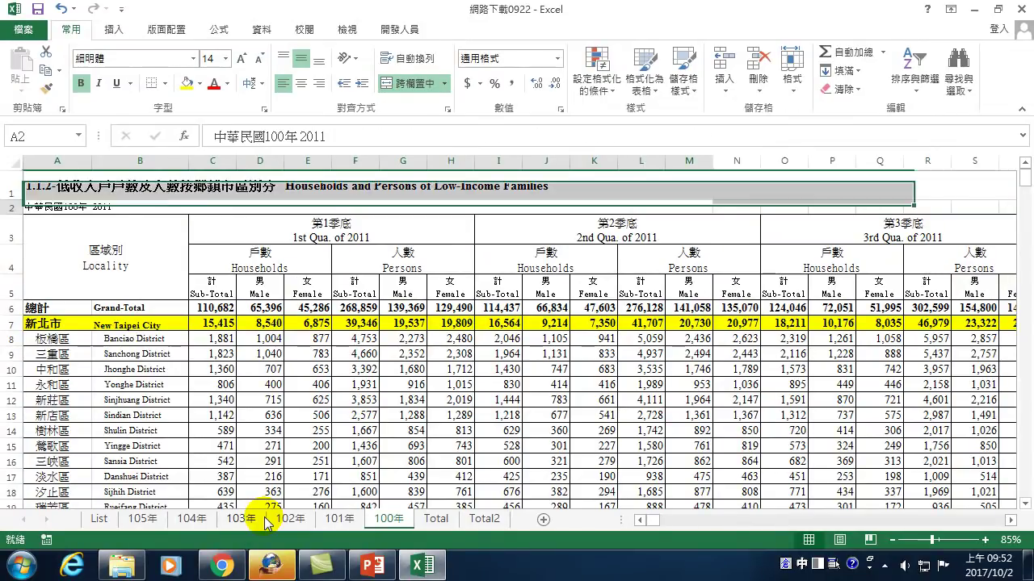
{"action": "key", "text": "Down"}
{"action": "key", "text": "Down"}
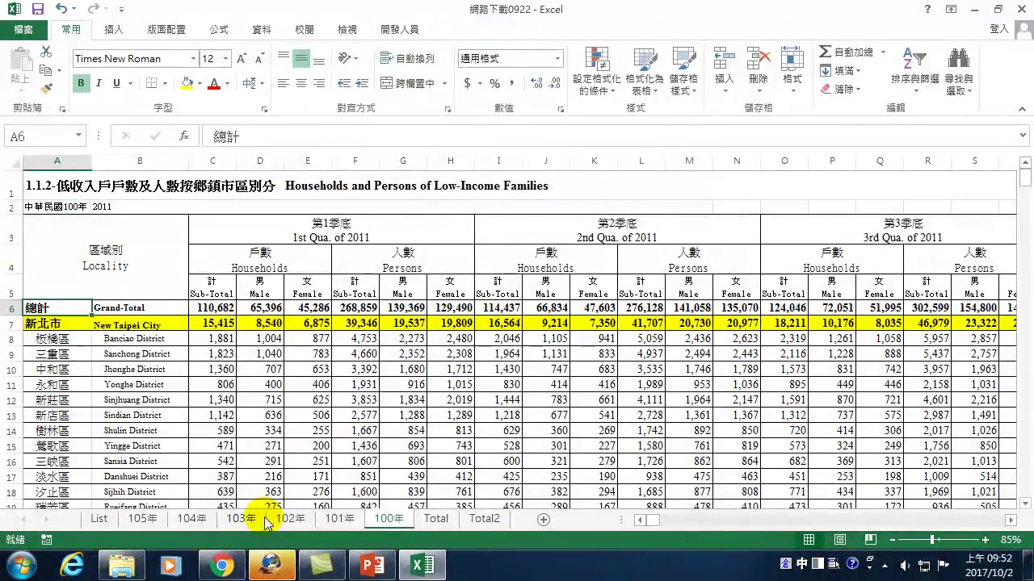
{"action": "key", "text": "Down"}
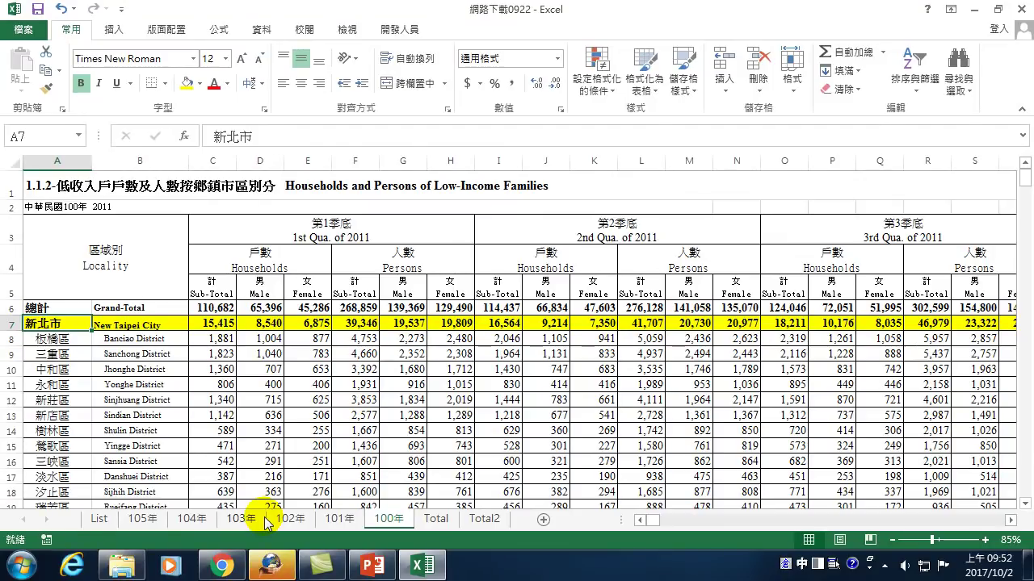
{"action": "key", "text": "End"}
{"action": "key", "text": "shift+Down"}
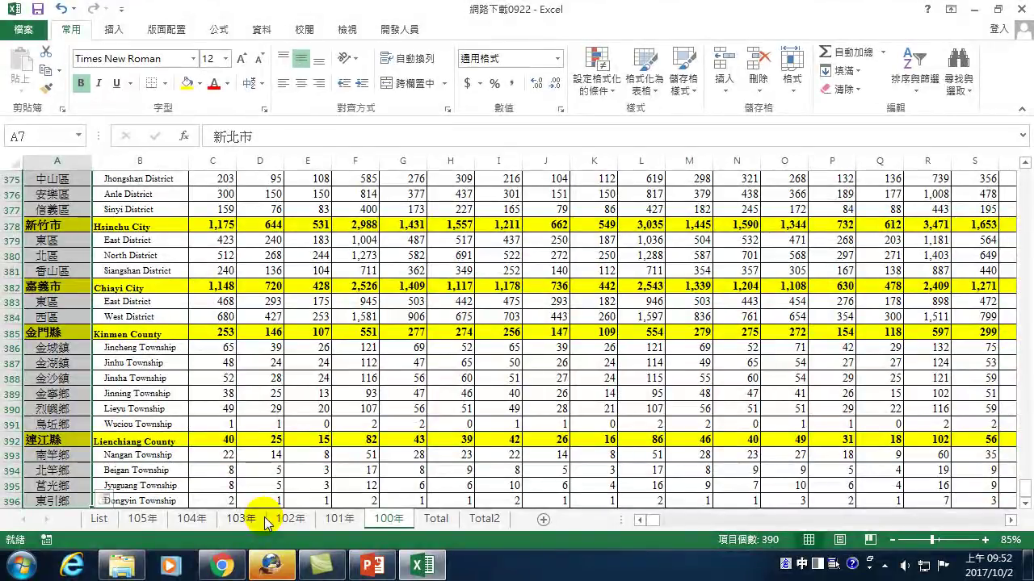
{"action": "key", "text": "End"}
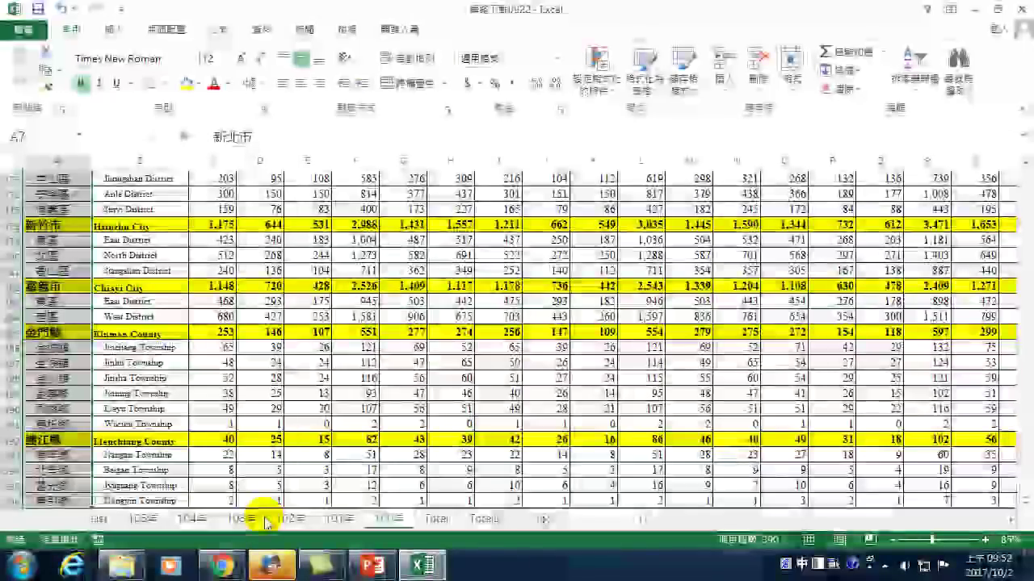
{"action": "key", "text": "shift+Home"}
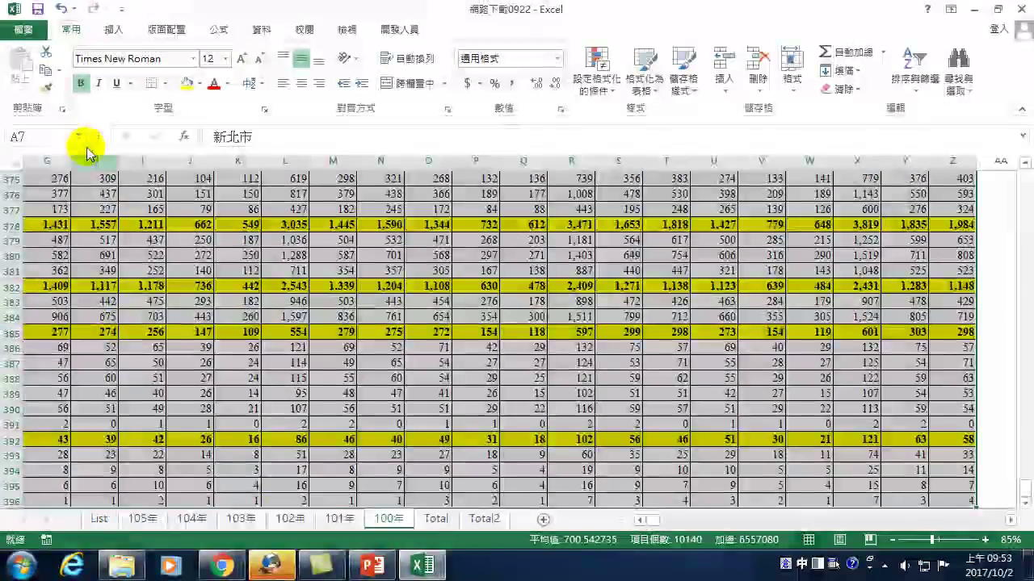
Save the workbook and copy the selected 100年 data block
{"action": "left_click", "coordinate": [38, 9]}
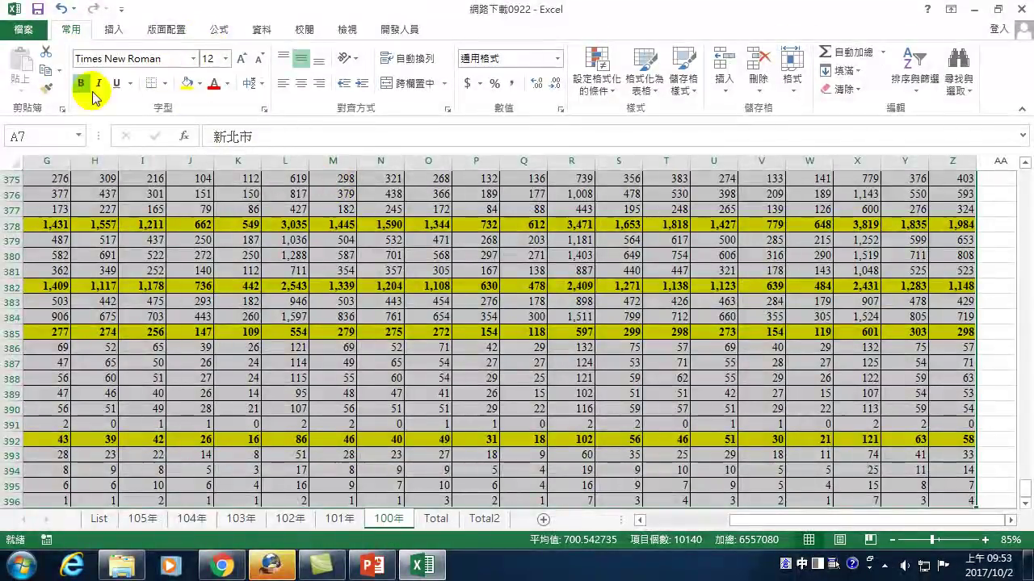
{"action": "left_click", "coordinate": [47, 71]}
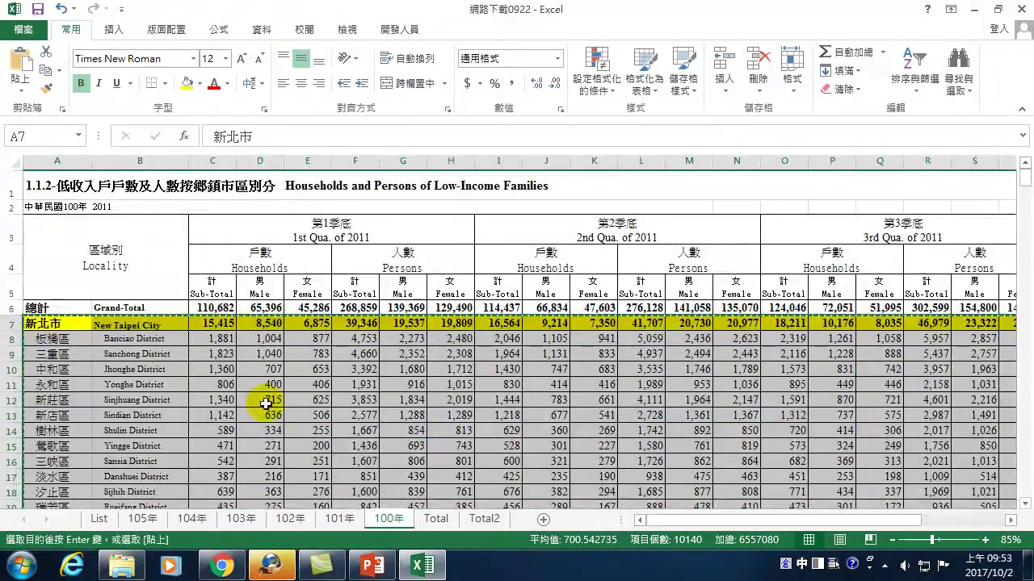
{"action": "left_click", "coordinate": [484, 519]}
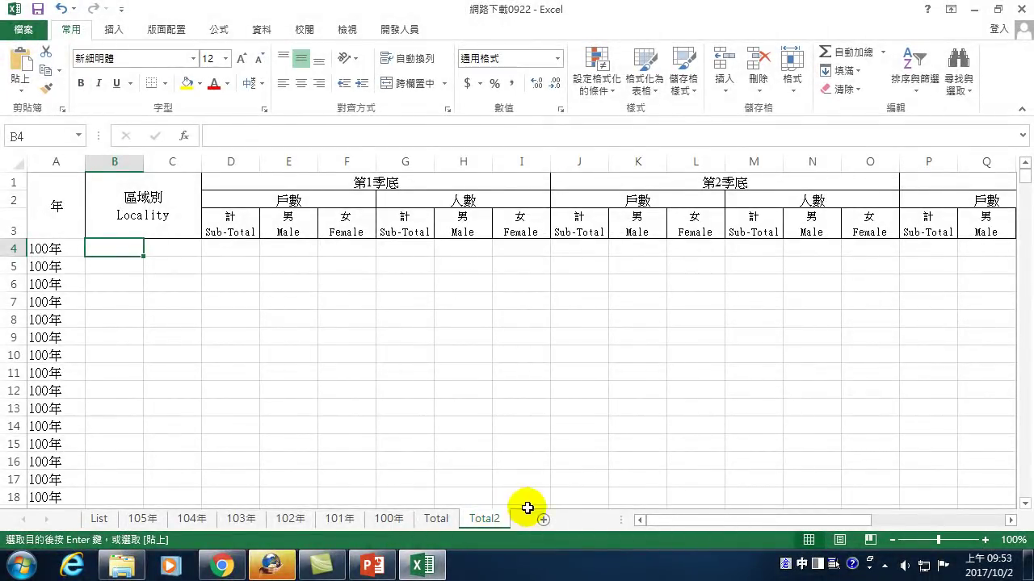
Paste the 100年 data at Total2 B4 and check that it ends at row 393
{"action": "left_click", "coordinate": [20, 59]}
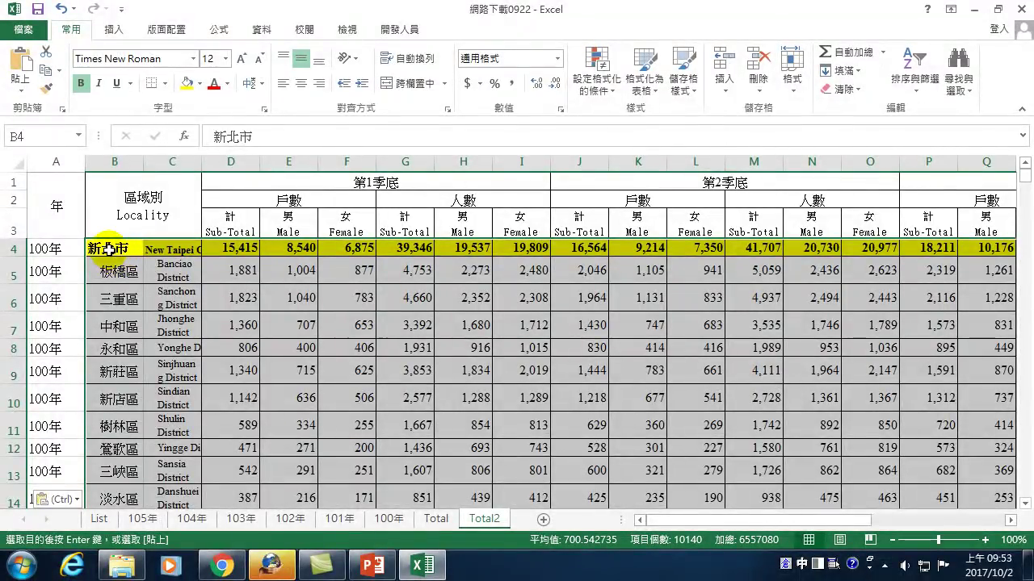
{"action": "key", "text": "Left"}
{"action": "key", "text": "Left"}
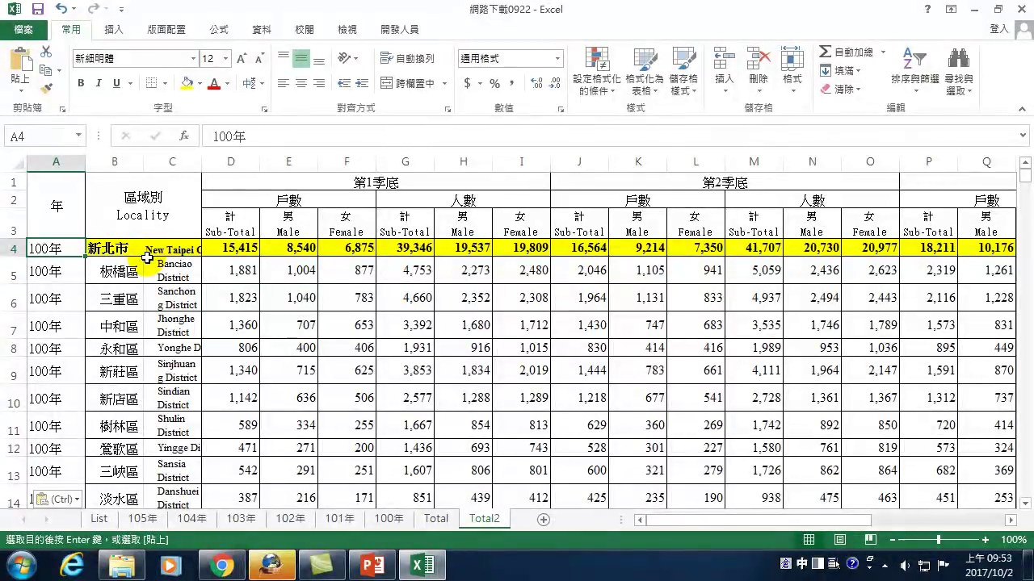
{"action": "key", "text": "ctrl+Down"}
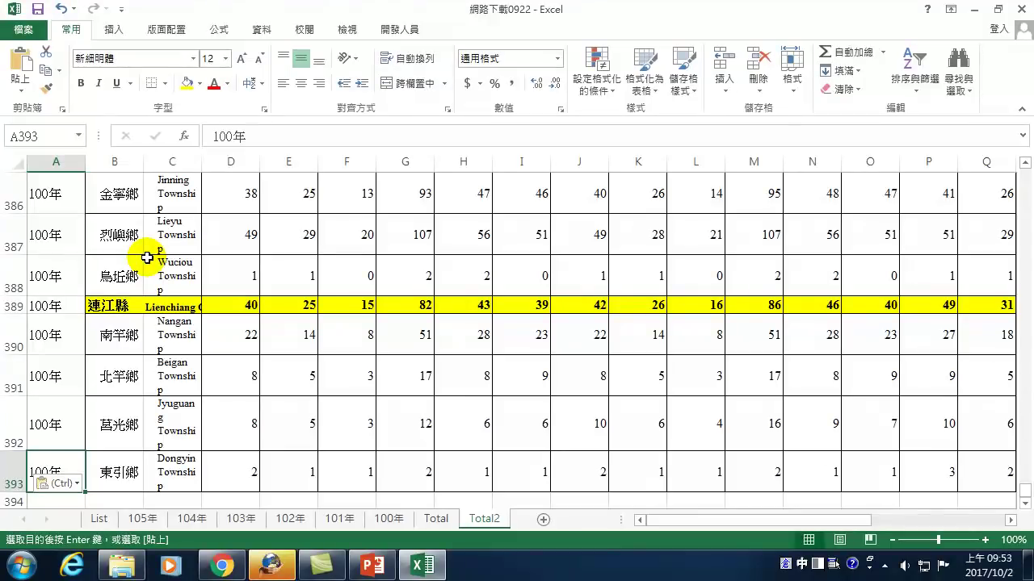
{"action": "key", "text": "Down"}
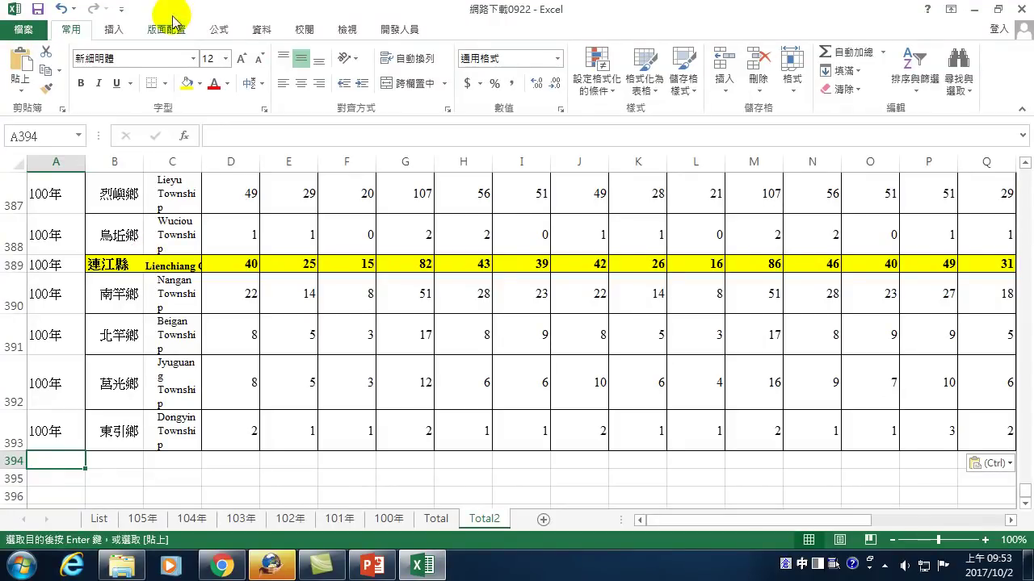
{"action": "left_click", "coordinate": [97, 525]}
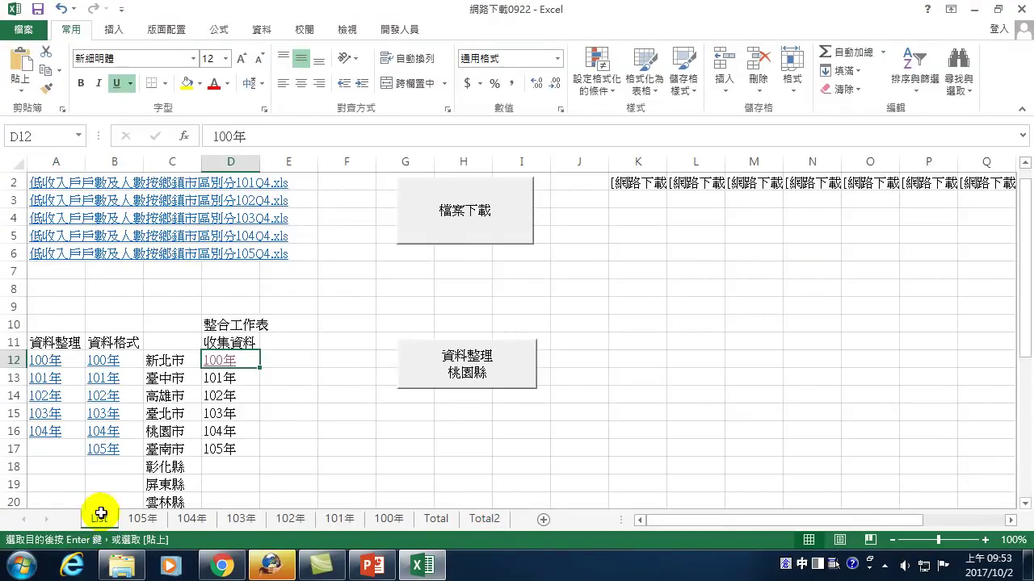
{"action": "key", "text": "Down"}
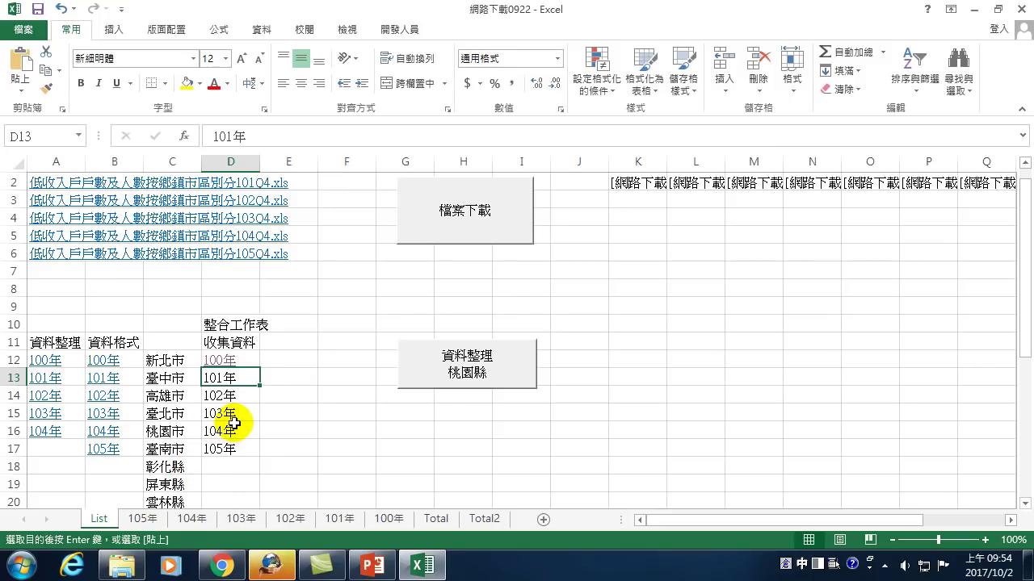
{"action": "left_click", "coordinate": [104, 360]}
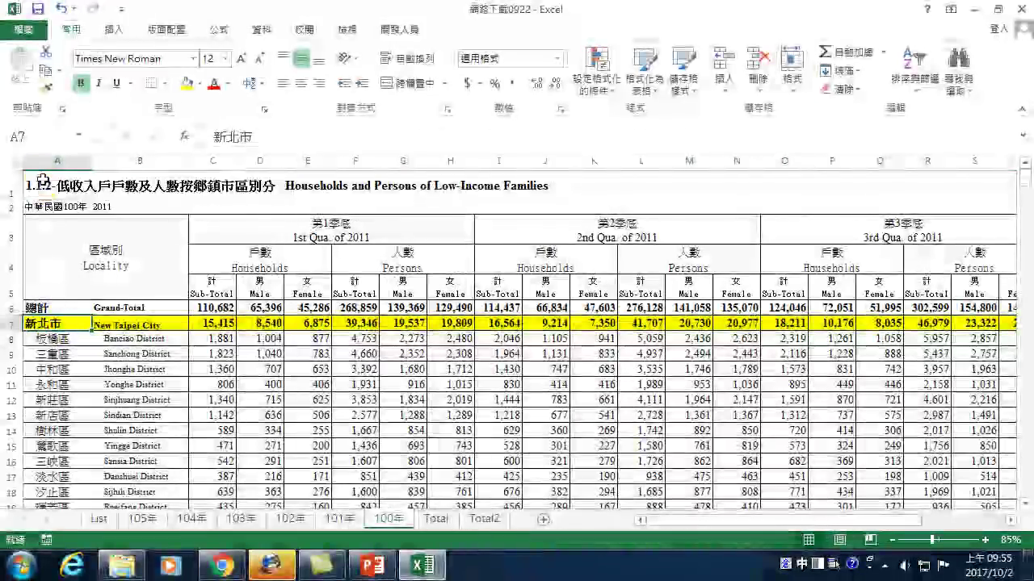
{"action": "left_click", "coordinate": [42, 181]}
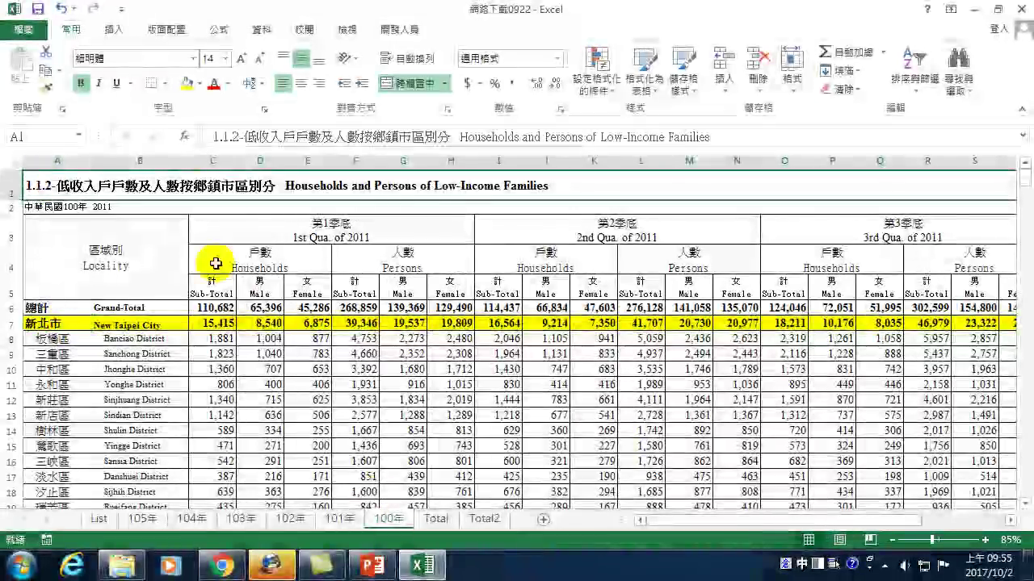
{"action": "left_click", "coordinate": [99, 518]}
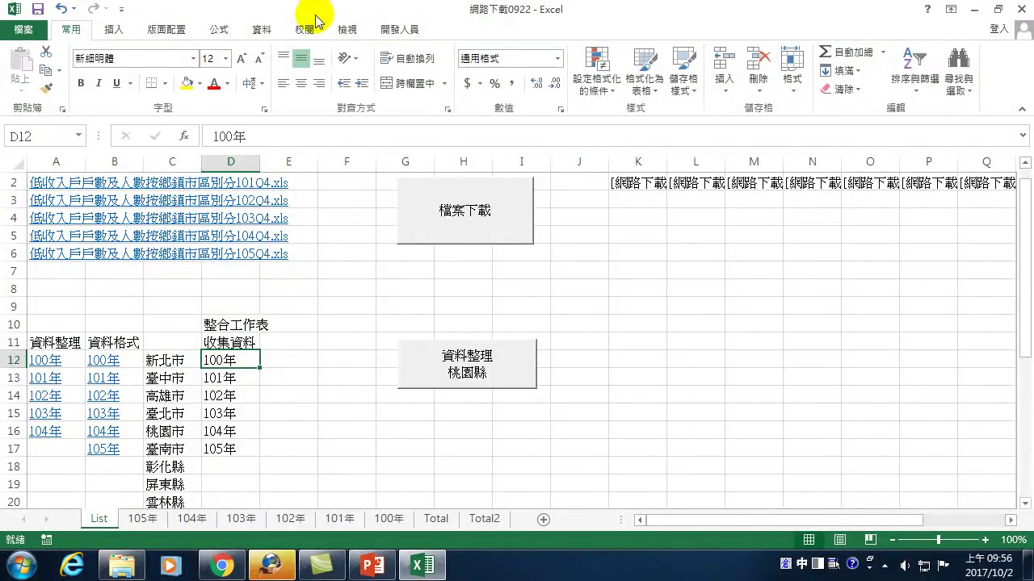
{"action": "left_click", "coordinate": [399, 29]}
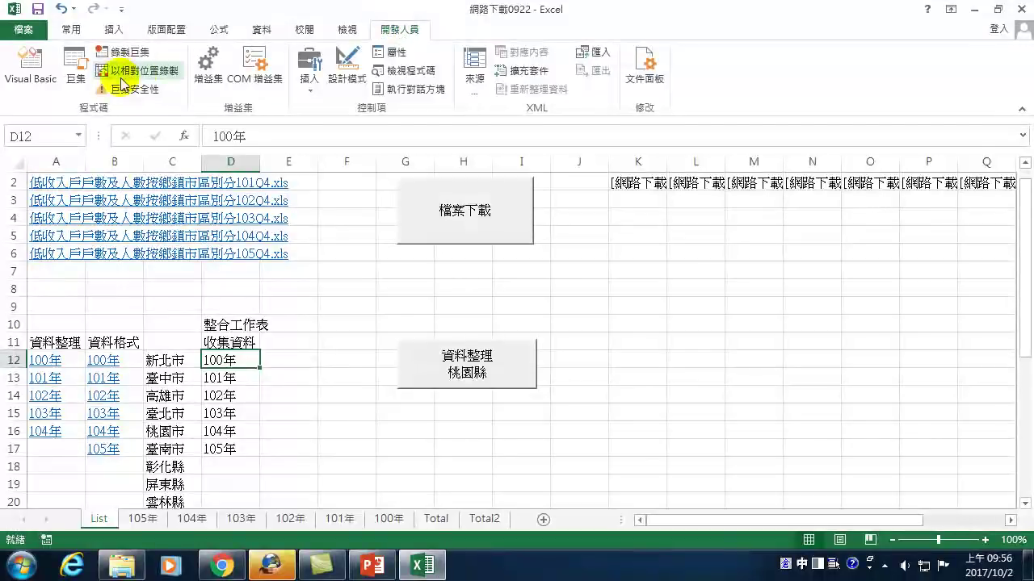
Turn on relative-reference macro recording and copy the 100年 label in List D12
{"action": "left_click", "coordinate": [146, 74]}
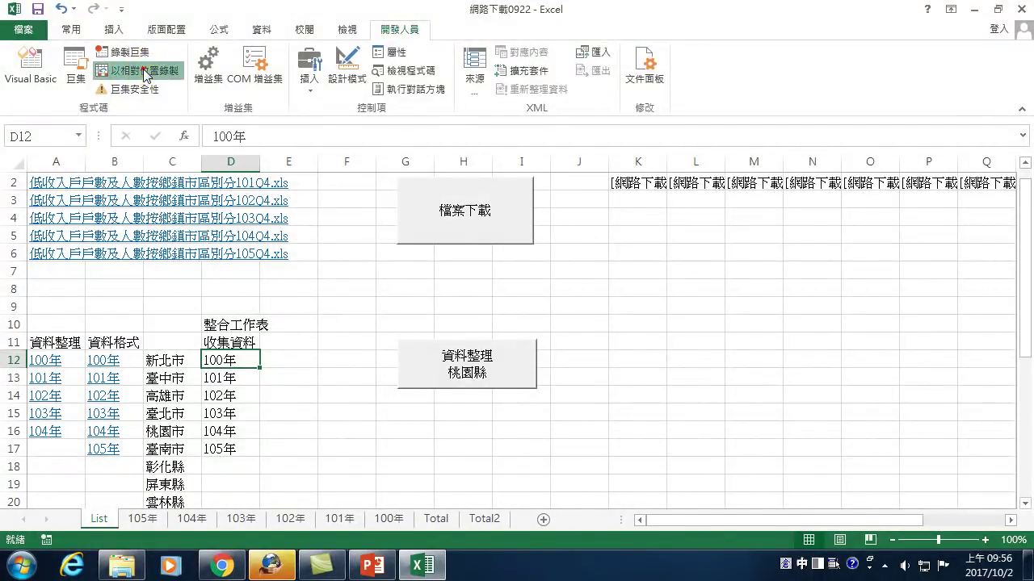
{"action": "left_click", "coordinate": [71, 29]}
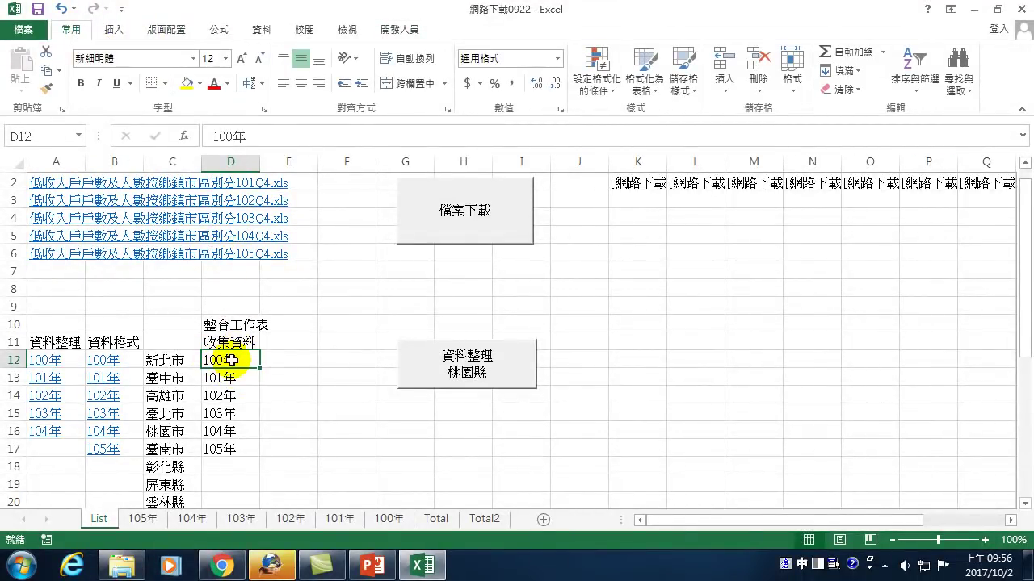
{"action": "left_click", "coordinate": [48, 71]}
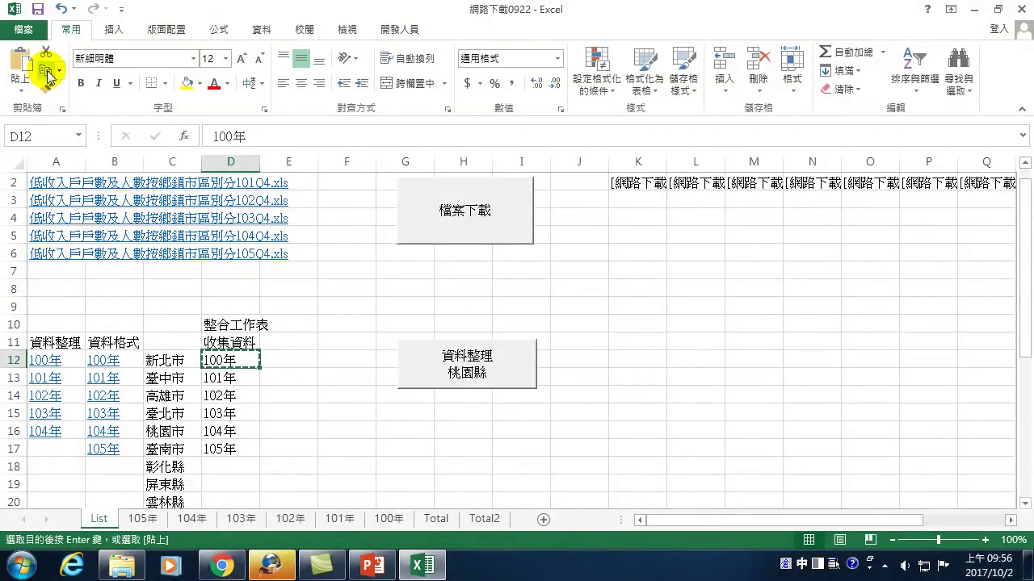
{"action": "left_click", "coordinate": [485, 521]}
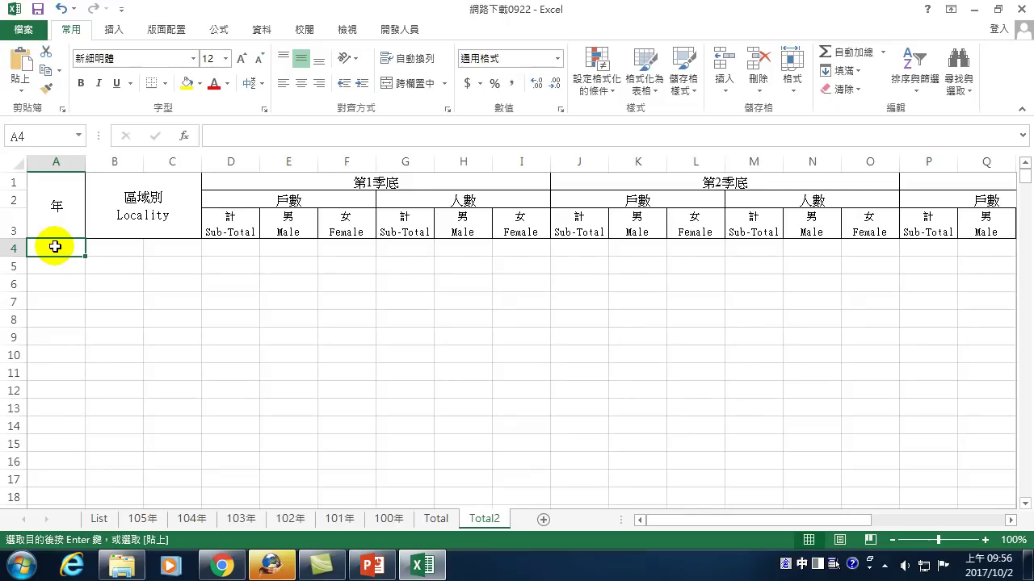
Select Total2 A4:A393 and paste the 100年 label into all 390 cells
{"action": "mouse_move", "coordinate": [55, 247]}
{"action": "left_mouse_down"}
{"action": "mouse_move", "coordinate": [63, 577]}
{"action": "mouse_move", "coordinate": [30, 544]}
{"action": "mouse_move", "coordinate": [69, 512]}
{"action": "mouse_move", "coordinate": [76, 478]}
{"action": "left_mouse_up"}
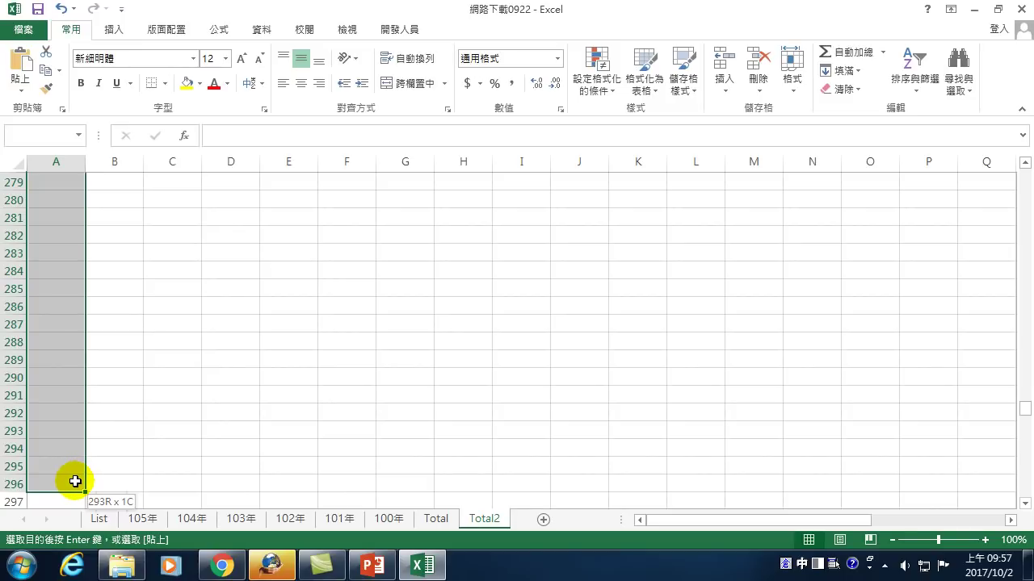
{"action": "left_click_drag", "start_coordinate": [75, 481], "coordinate": [72, 518]}
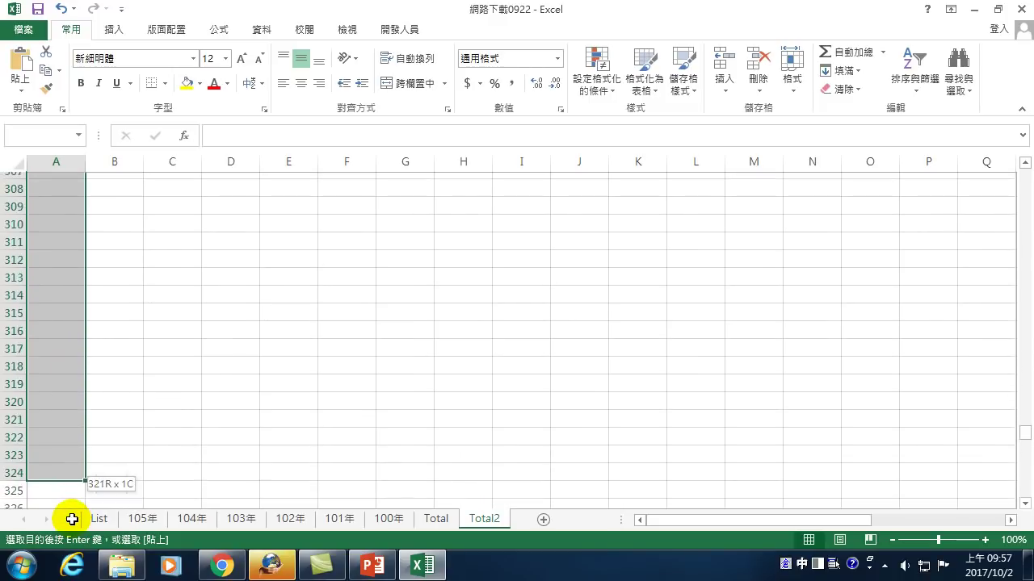
{"action": "mouse_move", "coordinate": [72, 519]}
{"action": "left_mouse_down"}
{"action": "mouse_move", "coordinate": [57, 443]}
{"action": "mouse_move", "coordinate": [51, 471]}
{"action": "left_mouse_up"}
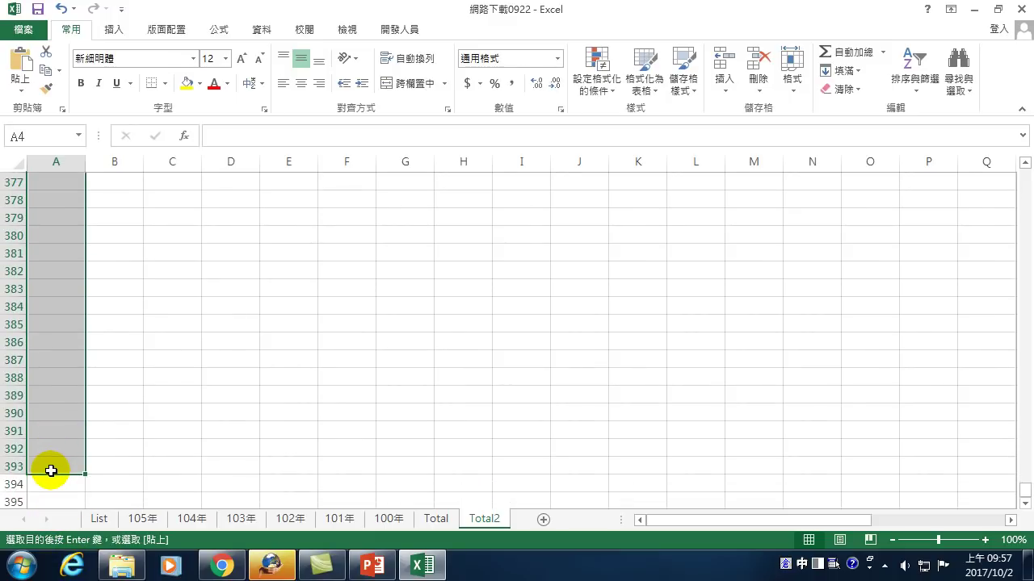
{"action": "left_click", "coordinate": [24, 66]}
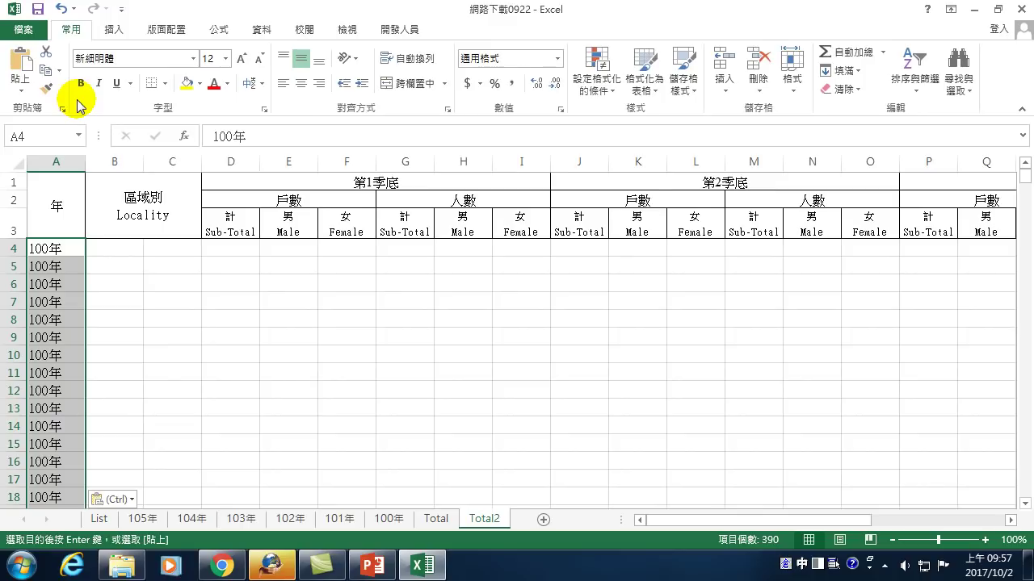
{"action": "key", "text": "Right"}
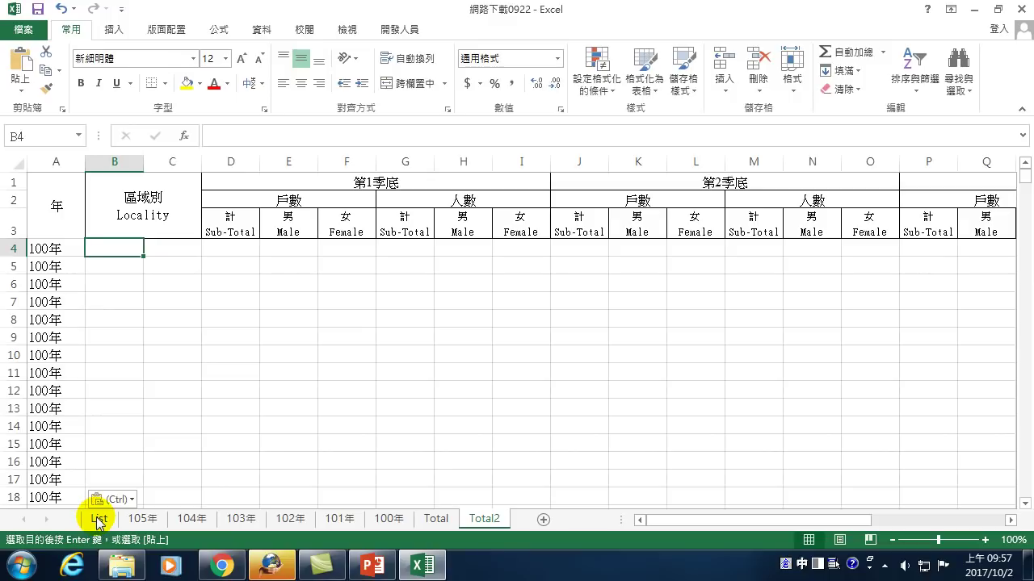
{"action": "left_click", "coordinate": [98, 520]}
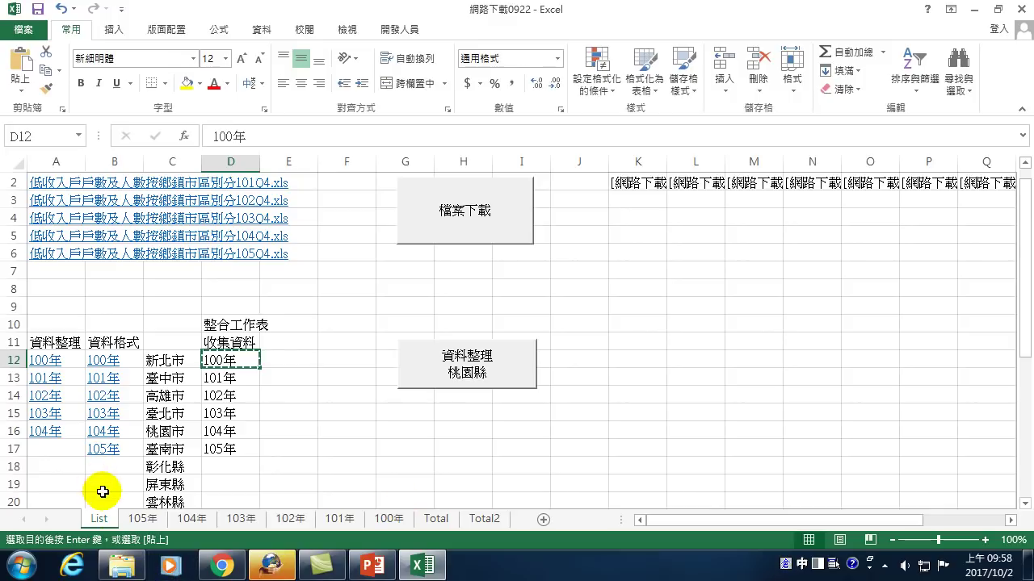
Link List D12's 100年 label to the '100年' sheet using Place in This Document
{"action": "right_click", "coordinate": [221, 363]}
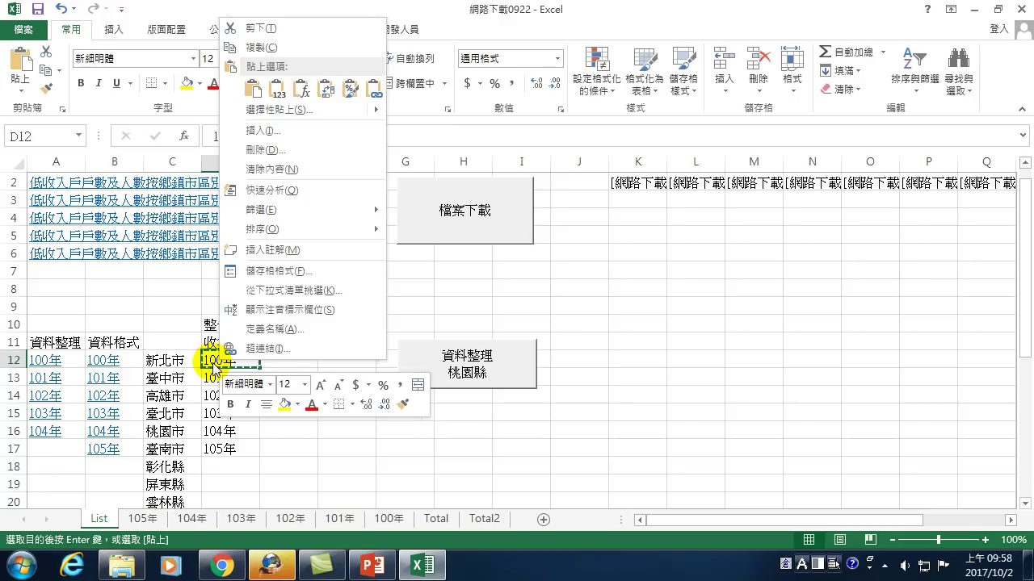
{"action": "left_click", "coordinate": [267, 348]}
{"action": "left_click", "coordinate": [34, 317]}
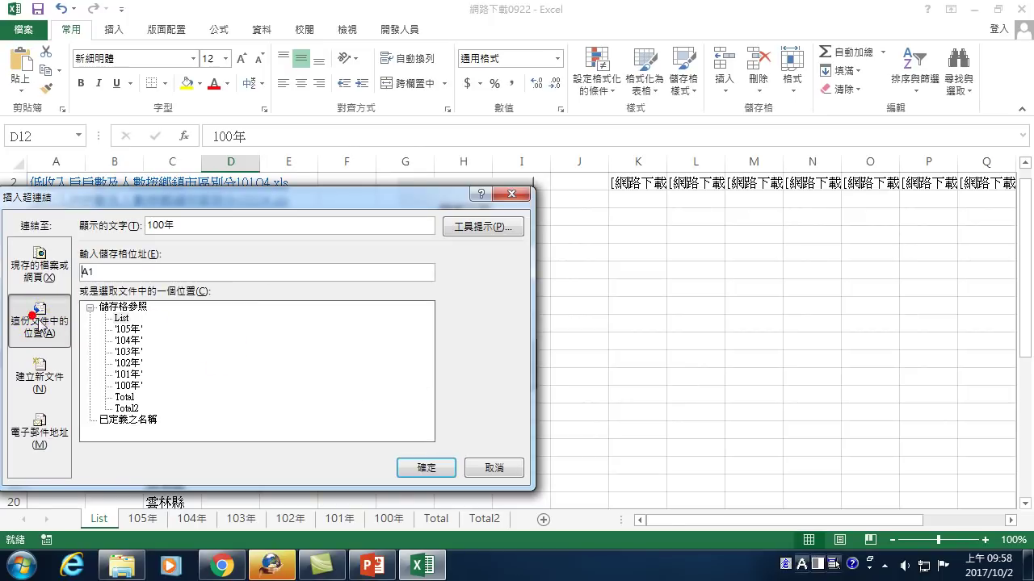
{"action": "left_click", "coordinate": [130, 386]}
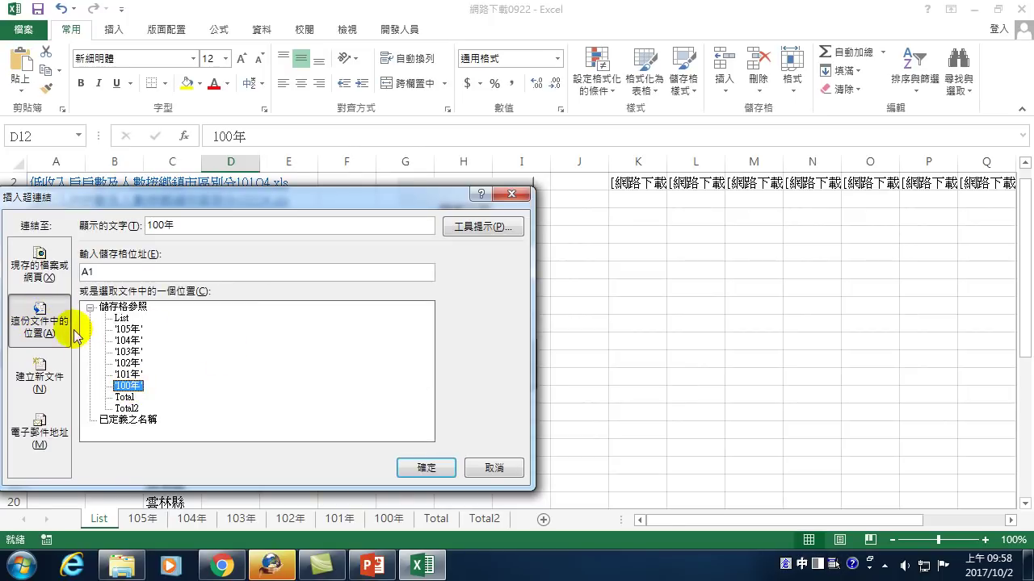
{"action": "left_click", "coordinate": [425, 468]}
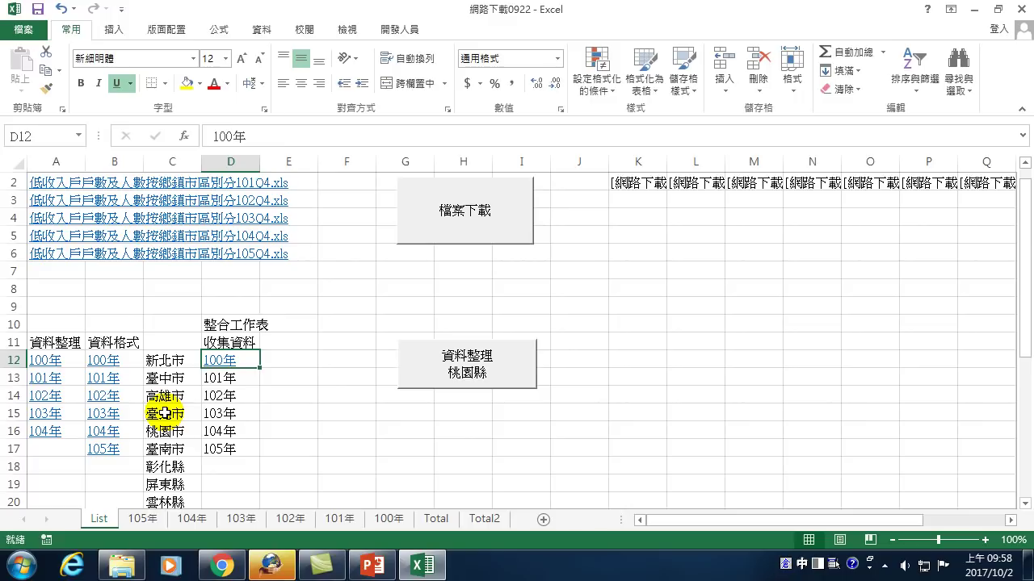
{"action": "right_click", "coordinate": [224, 364]}
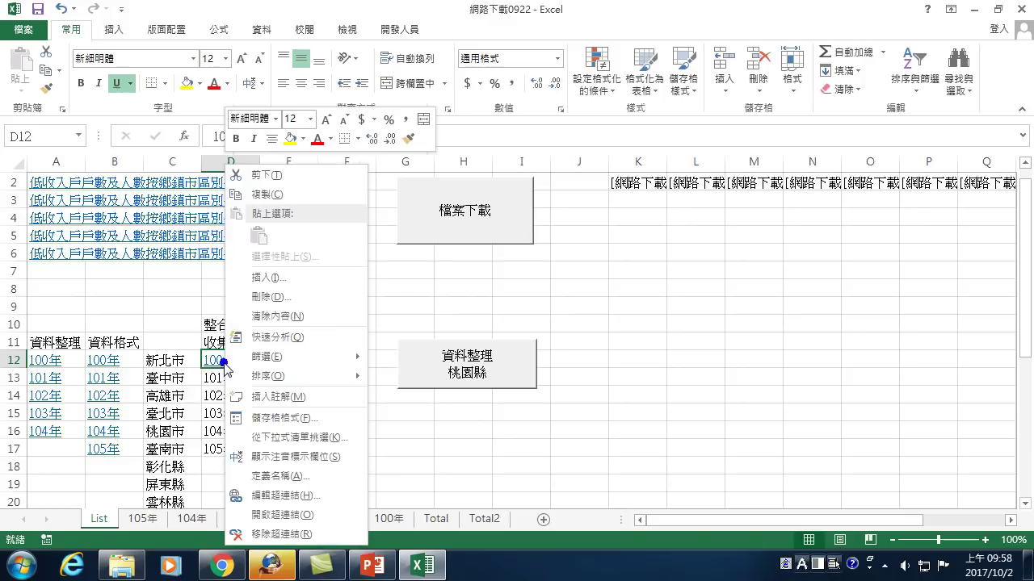
Follow the D12 link and copy the 100年 block from row 7 to row 396 through column Z
{"action": "left_click", "coordinate": [276, 514]}
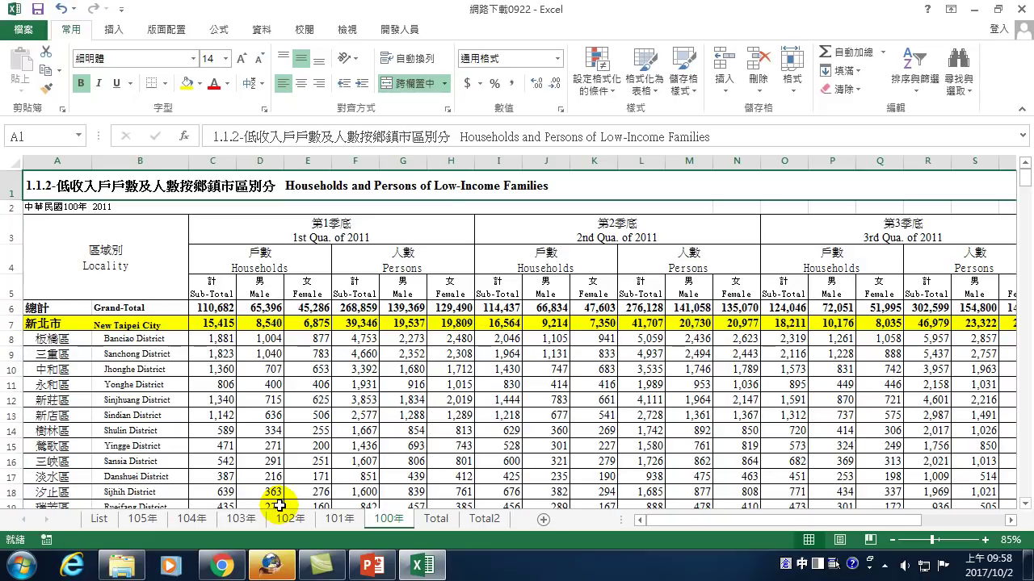
{"action": "key", "text": "Down"}
{"action": "key", "text": "Down"}
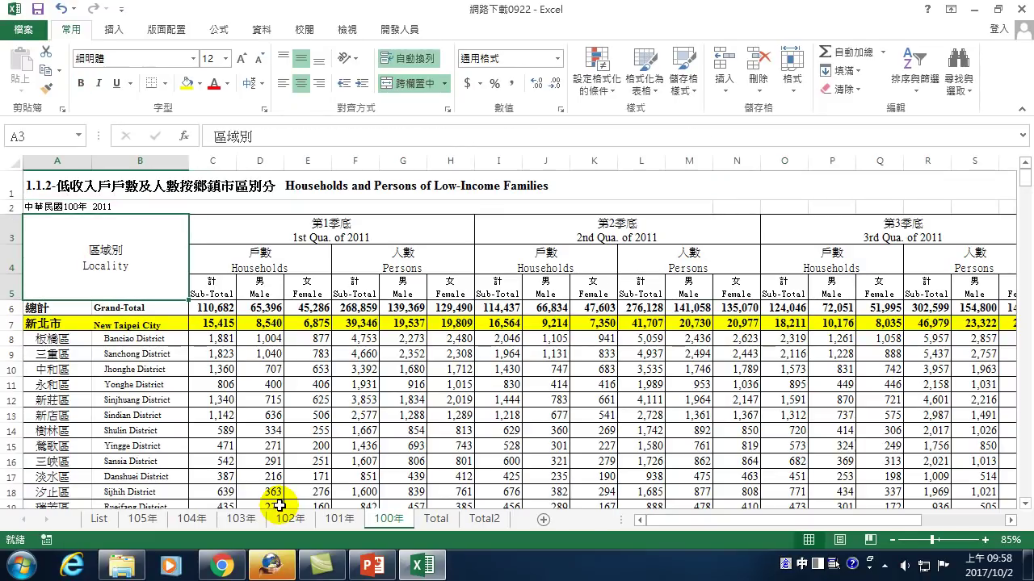
{"action": "key", "text": "Down"}
{"action": "key", "text": "Down"}
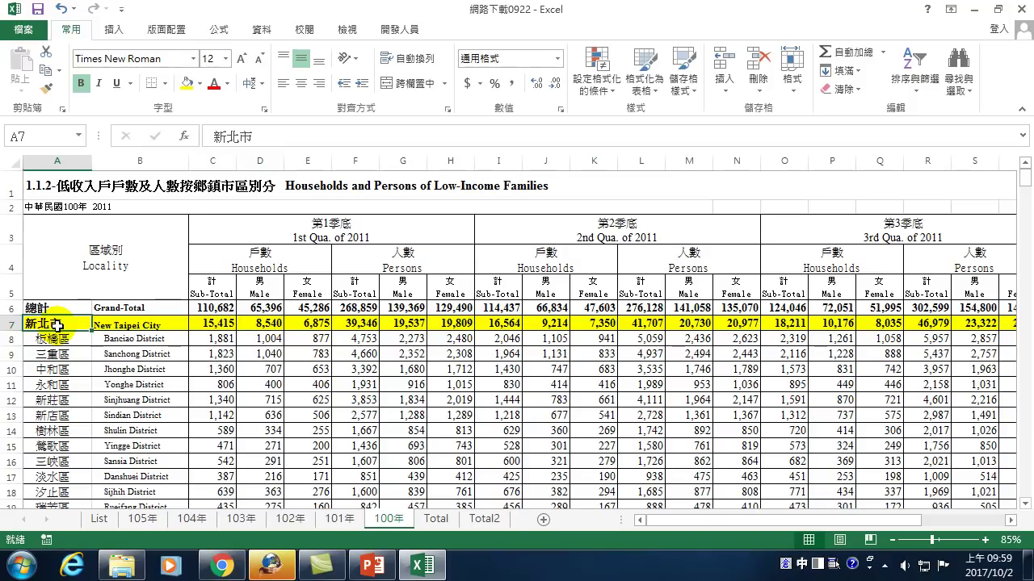
{"action": "key", "text": "End"}
{"action": "key", "text": "shift+Down"}
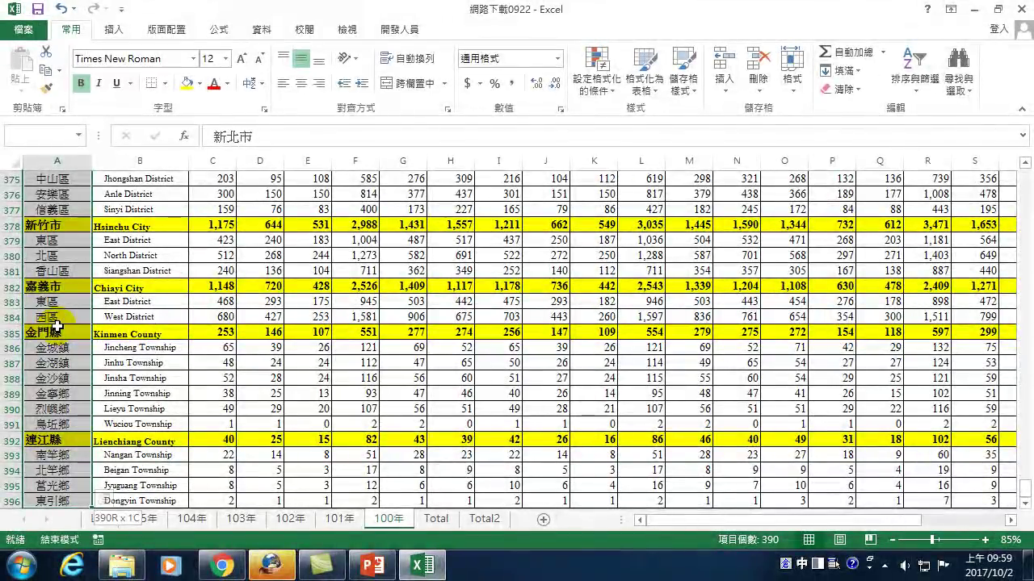
{"action": "key", "text": "ctrl+shift+Right"}
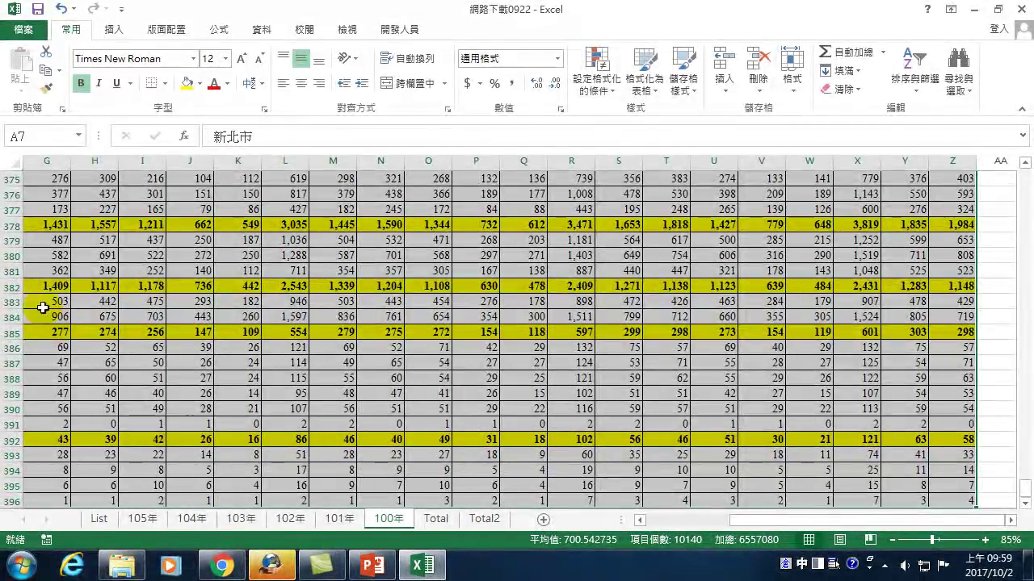
{"action": "left_click", "coordinate": [46, 68]}
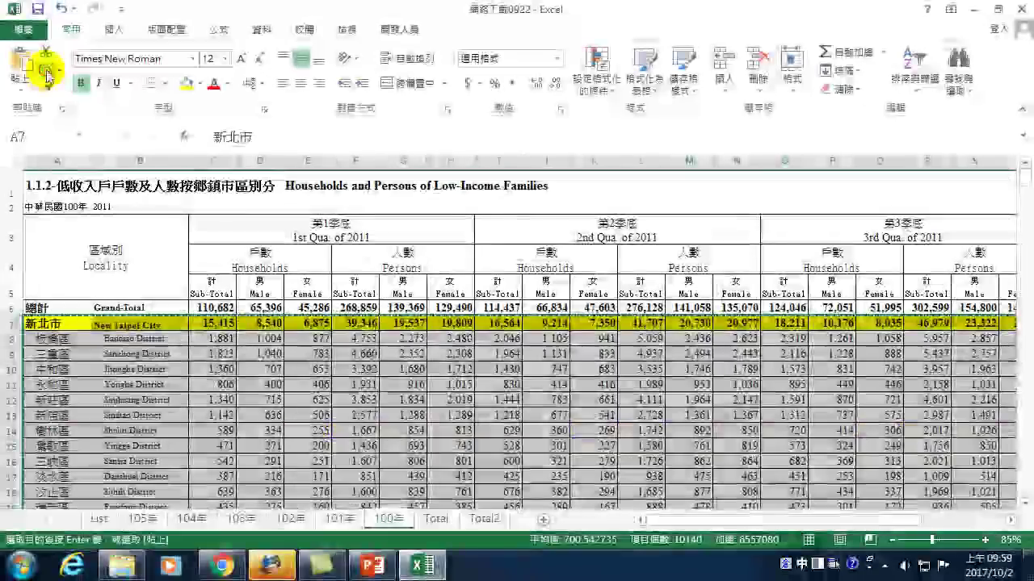
{"action": "left_click", "coordinate": [489, 524]}
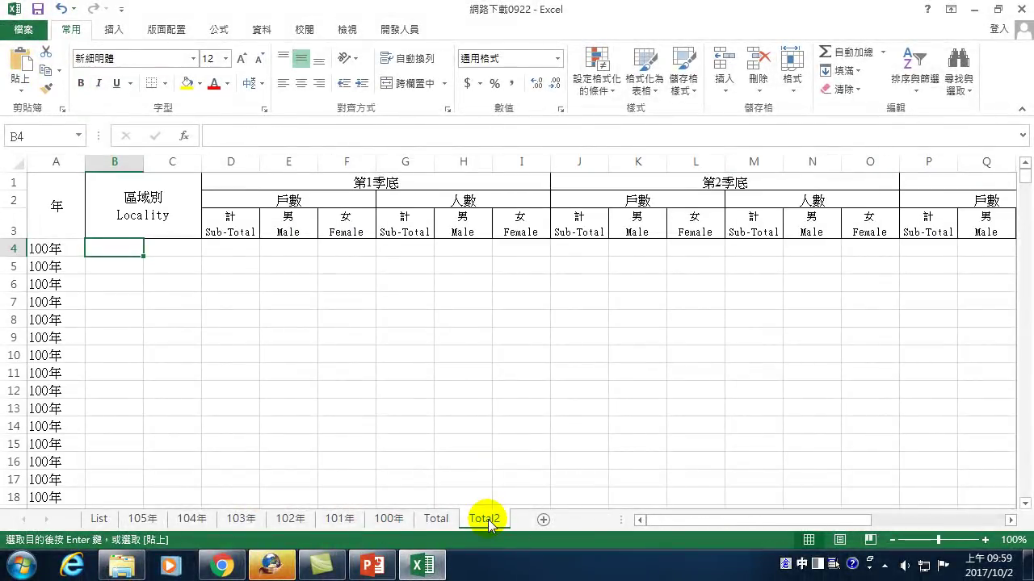
Paste the 100年 block at Total2 B4 and confirm the data ends at row 393
{"action": "left_click", "coordinate": [21, 68]}
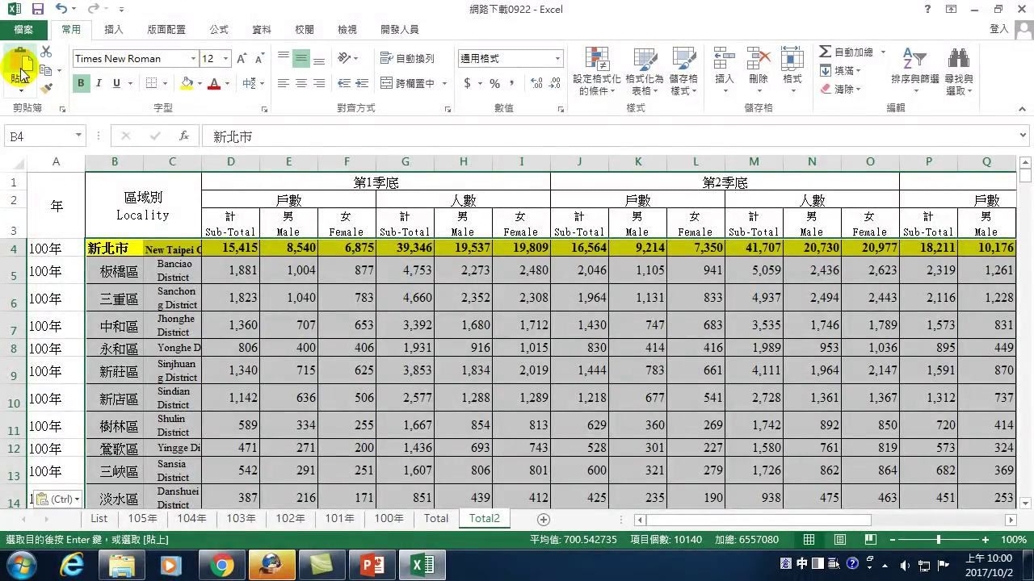
{"action": "key", "text": "Left"}
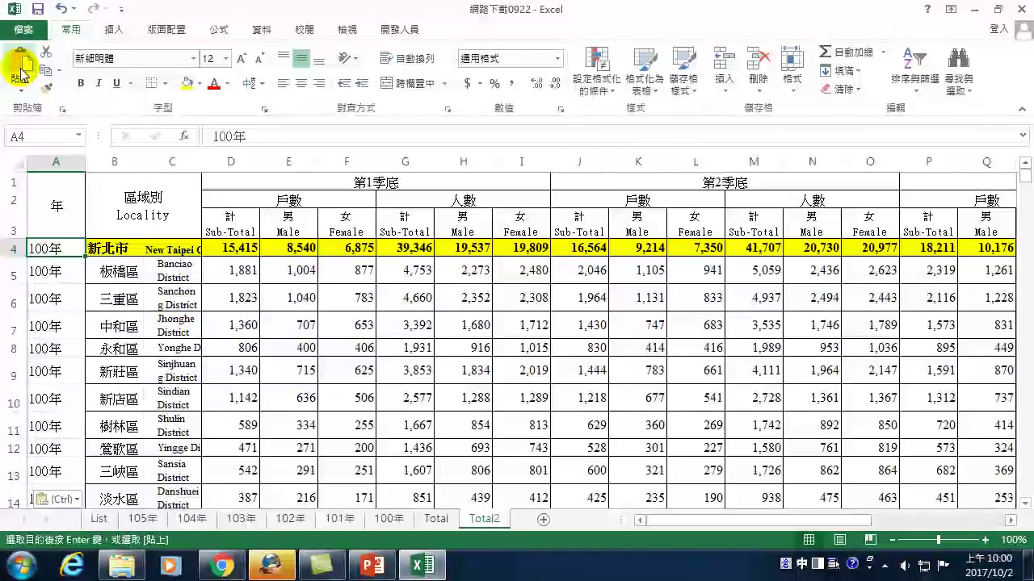
{"action": "key", "text": "ctrl+Down"}
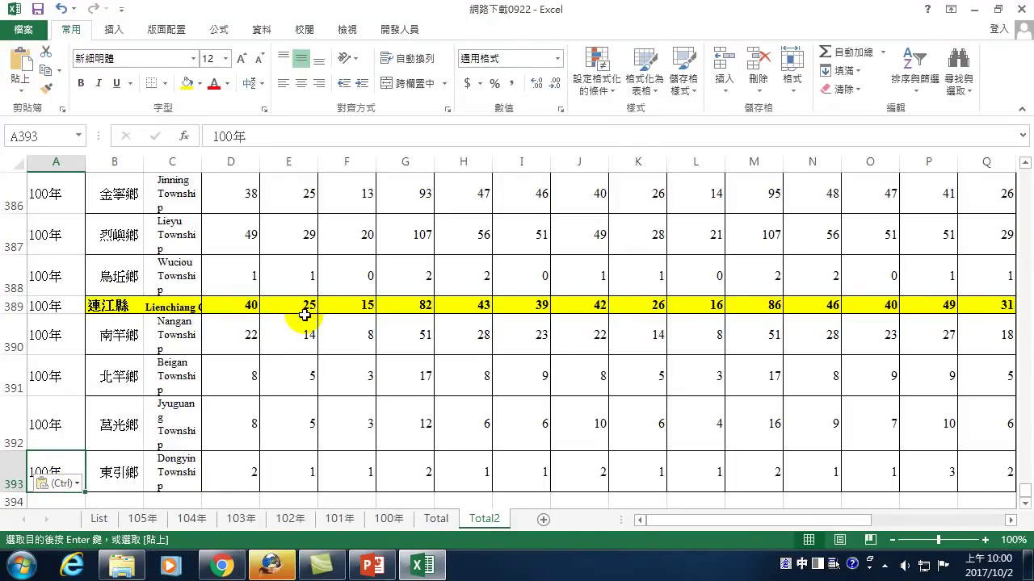
{"action": "key", "text": "Down"}
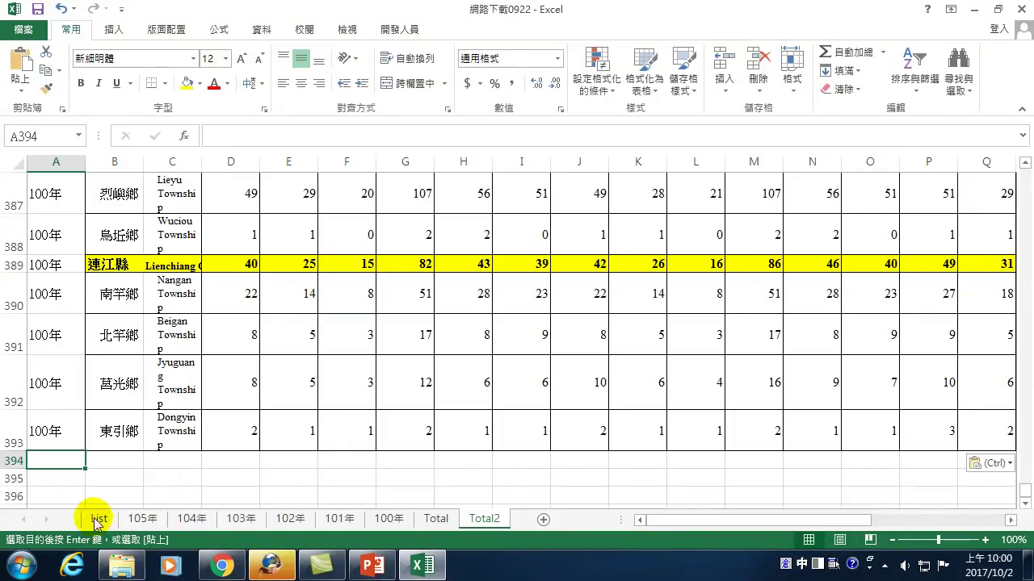
{"action": "left_click", "coordinate": [99, 519]}
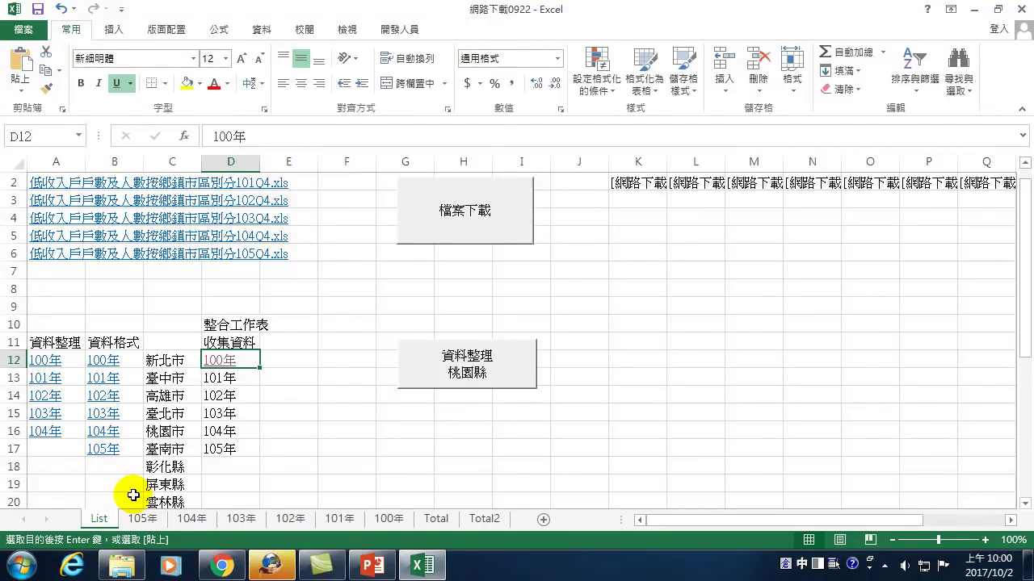
{"action": "key", "text": "Down"}
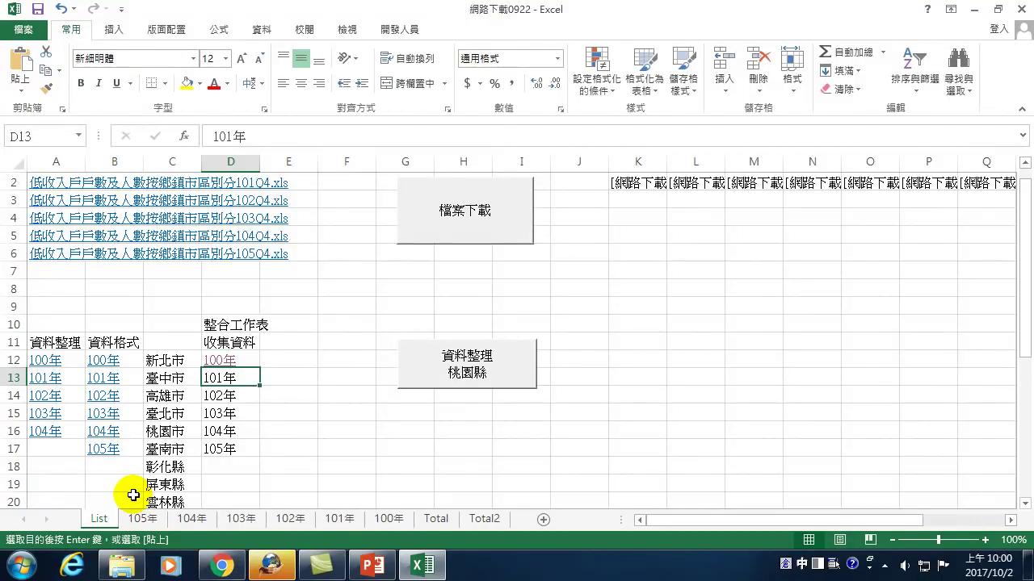
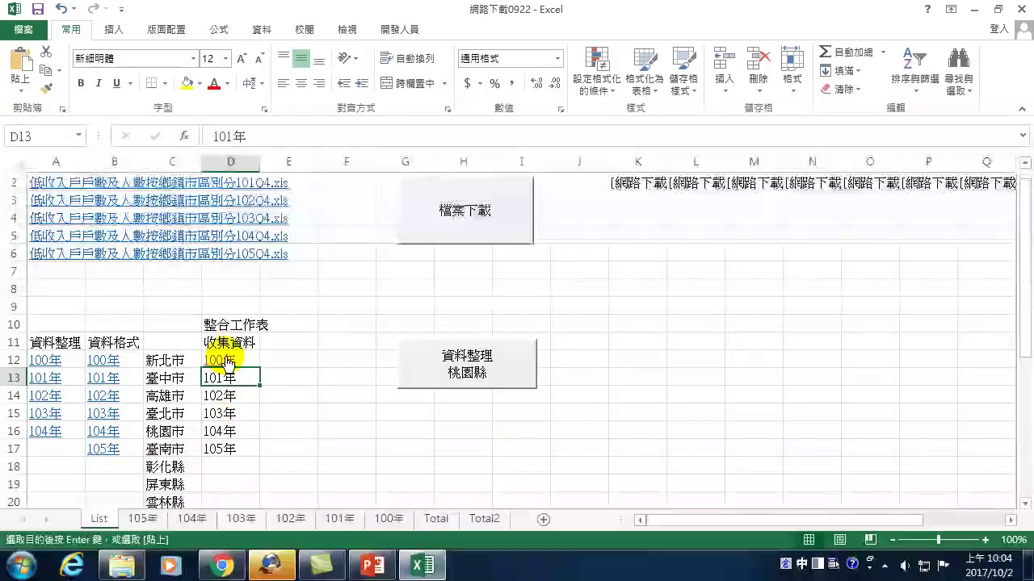
Remove the hyperlink from the 100年 entry in List's D12 so it is plain text
{"action": "right_click", "coordinate": [229, 363]}
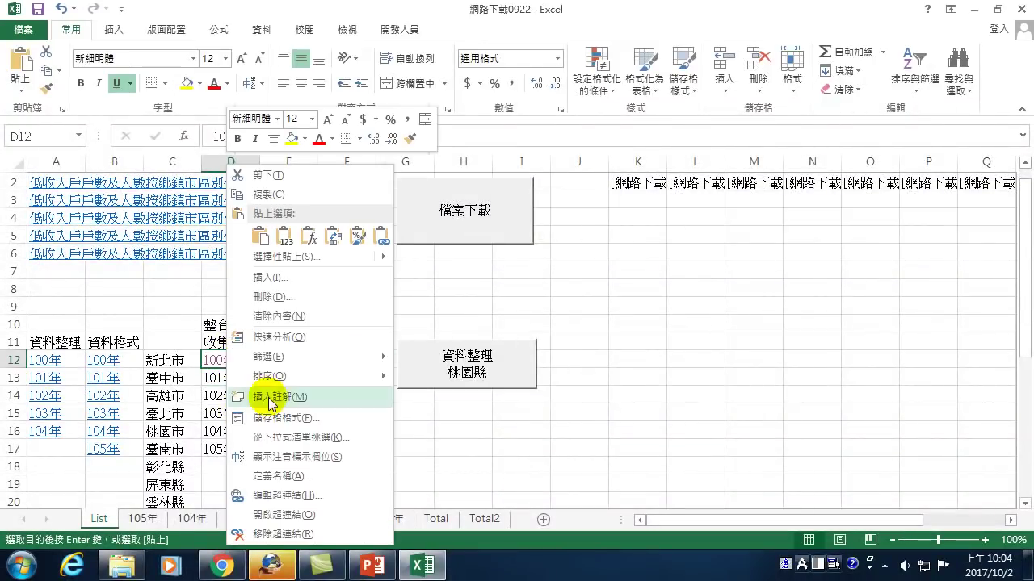
{"action": "left_click", "coordinate": [266, 454]}
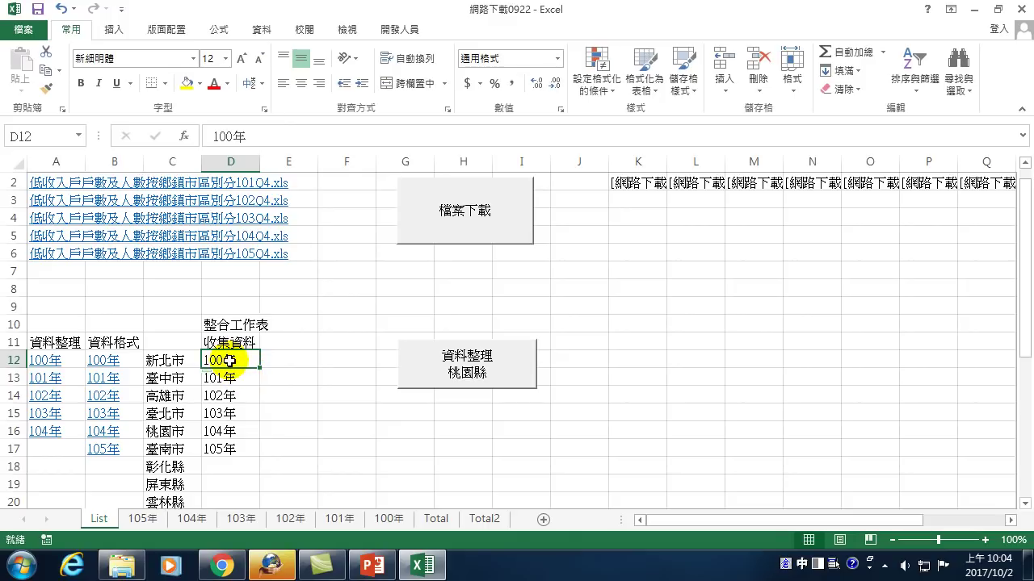
{"action": "left_click", "coordinate": [474, 507]}
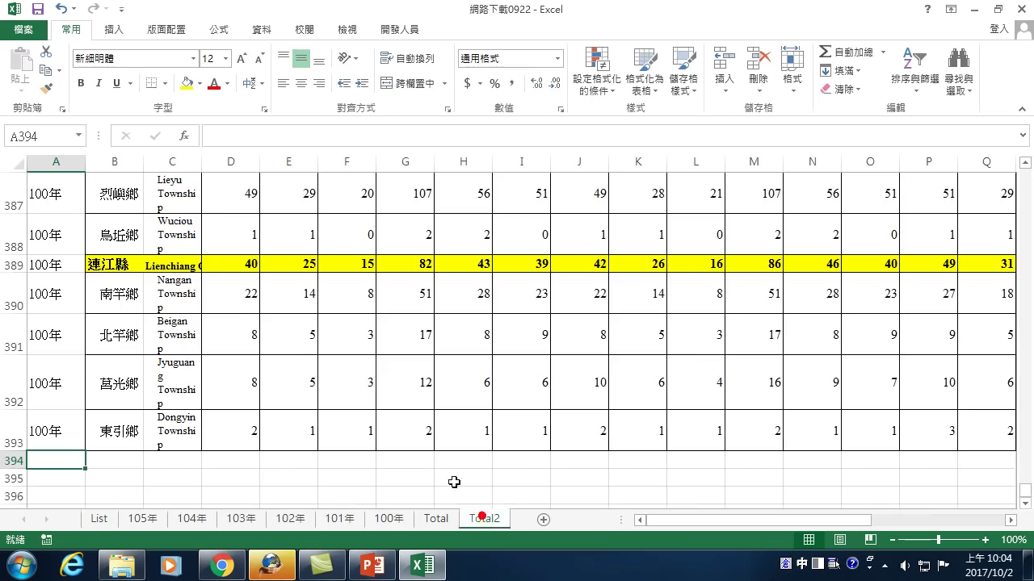
{"action": "scroll", "coordinate": [201, 371], "scroll_direction": "up", "scroll_amount": 12}
{"action": "scroll", "coordinate": [161, 327], "scroll_direction": "up", "scroll_amount": 11}
{"action": "scroll", "coordinate": [122, 290], "scroll_direction": "up", "scroll_amount": 10}
{"action": "scroll", "coordinate": [134, 266], "scroll_direction": "up", "scroll_amount": 4}
{"action": "scroll", "coordinate": [134, 242], "scroll_direction": "up", "scroll_amount": 4}
{"action": "scroll", "coordinate": [157, 239], "scroll_direction": "up", "scroll_amount": 9}
{"action": "scroll", "coordinate": [1026, 367], "scroll_direction": "up", "scroll_amount": 3}
{"action": "scroll", "coordinate": [1025, 367], "scroll_direction": "right", "scroll_amount": 1}
{"action": "left_click_drag", "start_coordinate": [1025, 367], "coordinate": [1026, 177]}
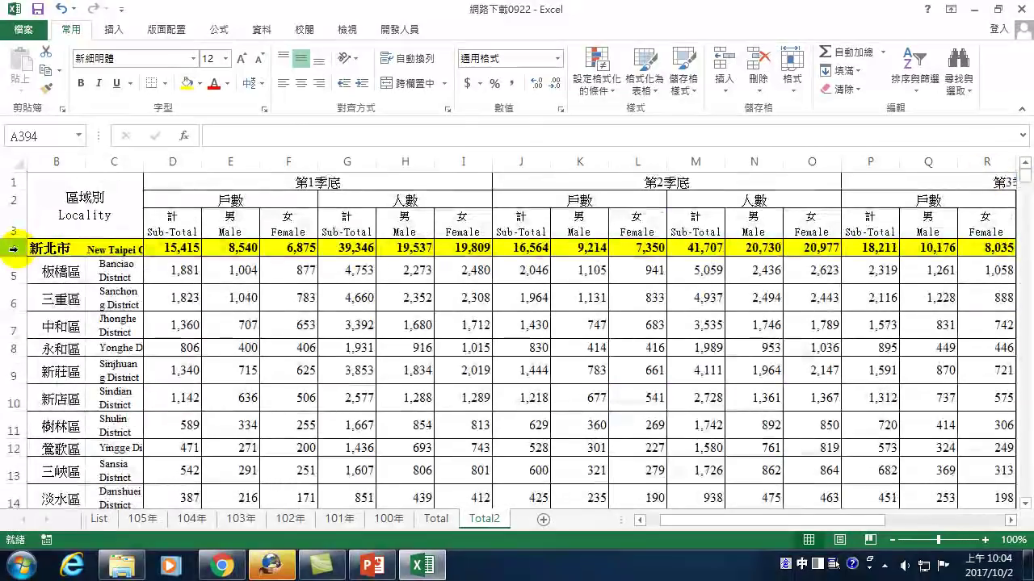
Delete Total2's data rows 4–413, leaving only the header rows
{"action": "mouse_move", "coordinate": [13, 249]}
{"action": "left_mouse_down"}
{"action": "mouse_move", "coordinate": [28, 576]}
{"action": "mouse_move", "coordinate": [17, 577]}
{"action": "left_mouse_up"}
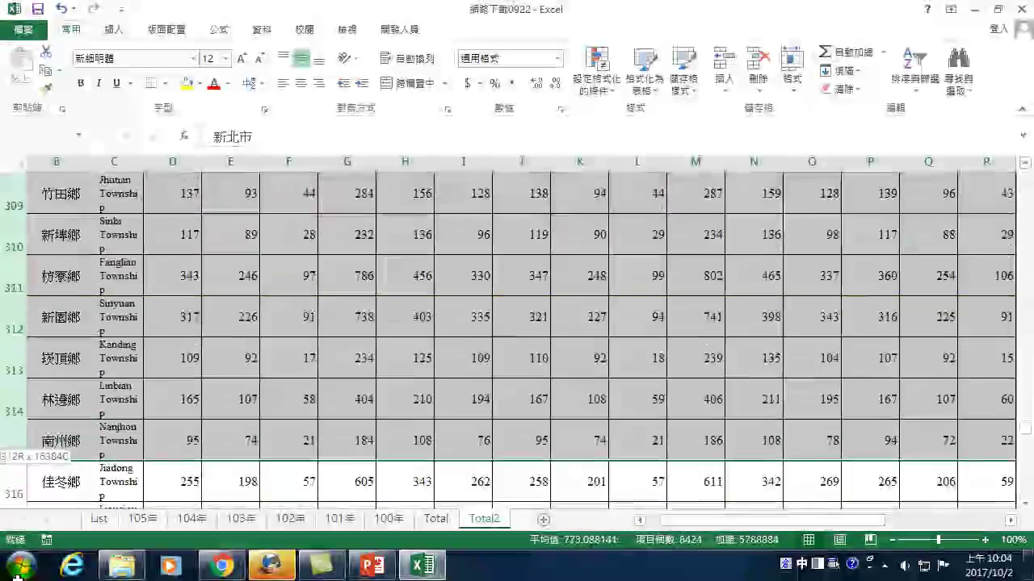
{"action": "left_click_drag", "start_coordinate": [17, 576], "coordinate": [16, 467]}
{"action": "right_click", "coordinate": [166, 249]}
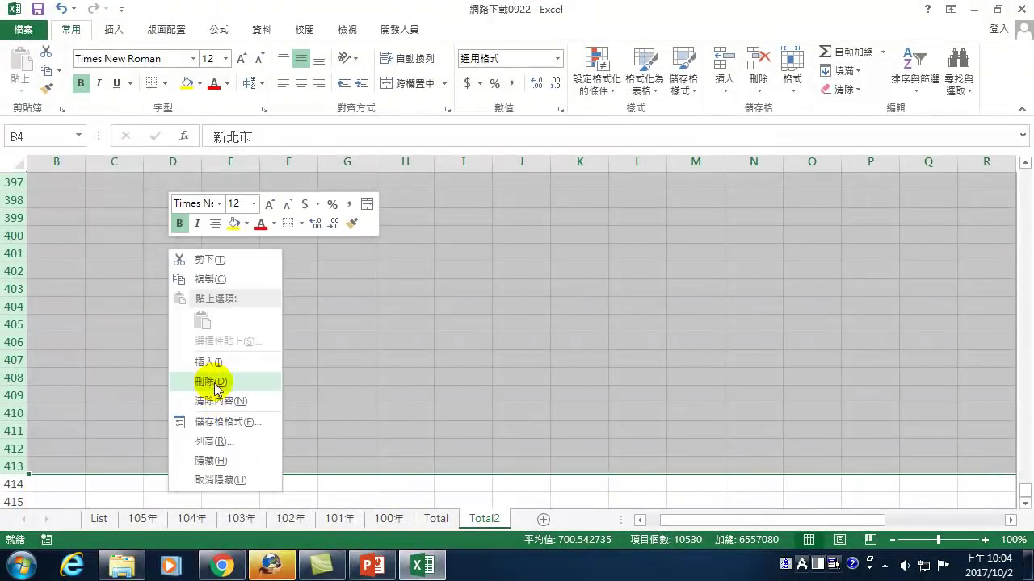
{"action": "left_click", "coordinate": [216, 389]}
{"action": "left_click", "coordinate": [74, 248]}
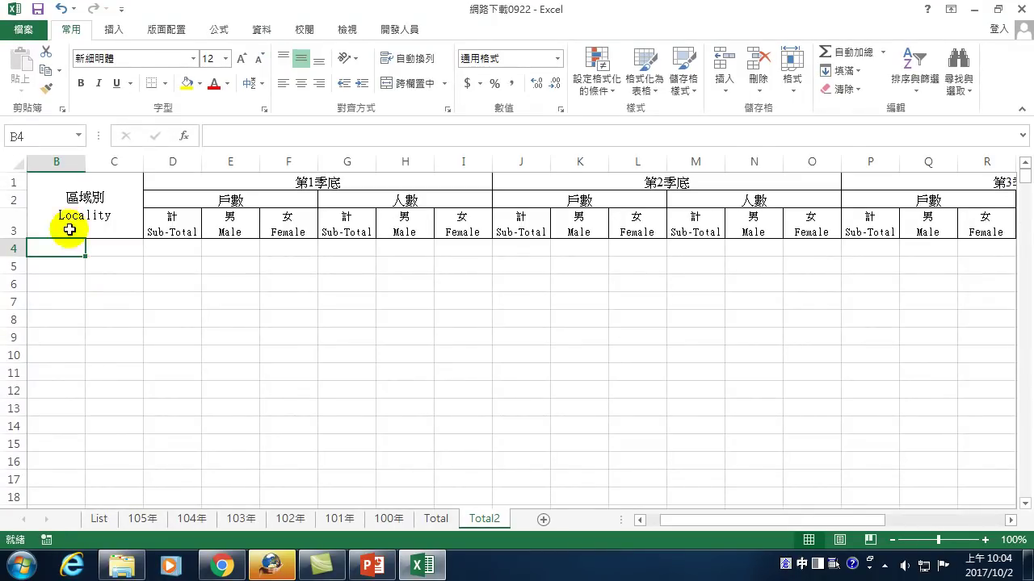
{"action": "left_click", "coordinate": [390, 520]}
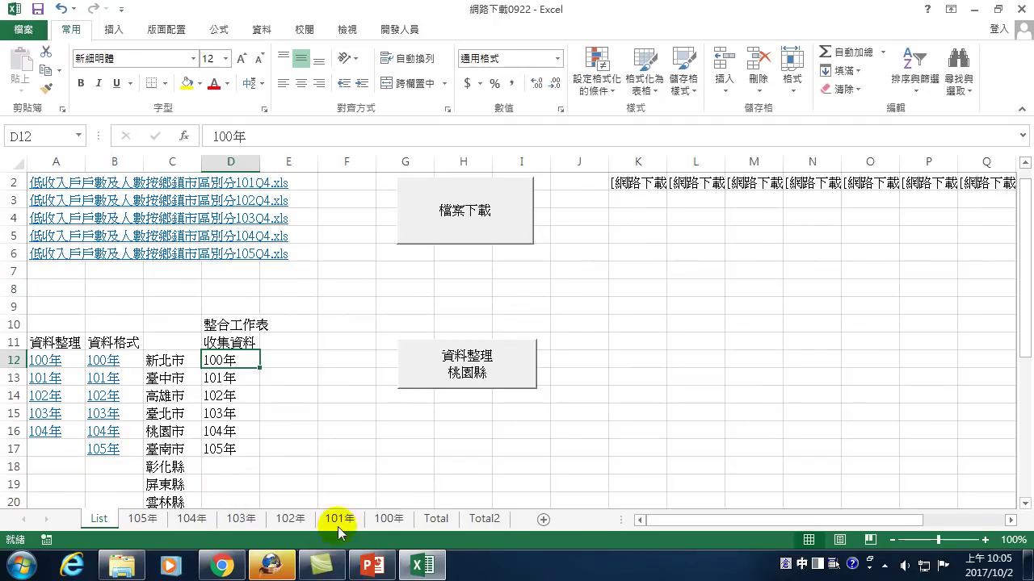
Review the 100年 and Total2 sheets, return to List, and open Record Macro
{"action": "left_click", "coordinate": [389, 519]}
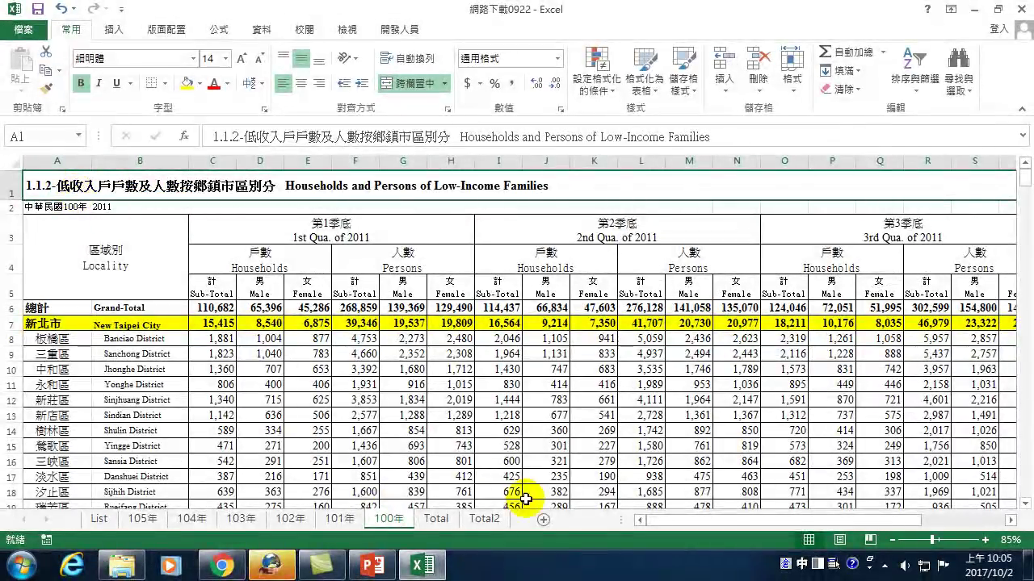
{"action": "left_click", "coordinate": [485, 519]}
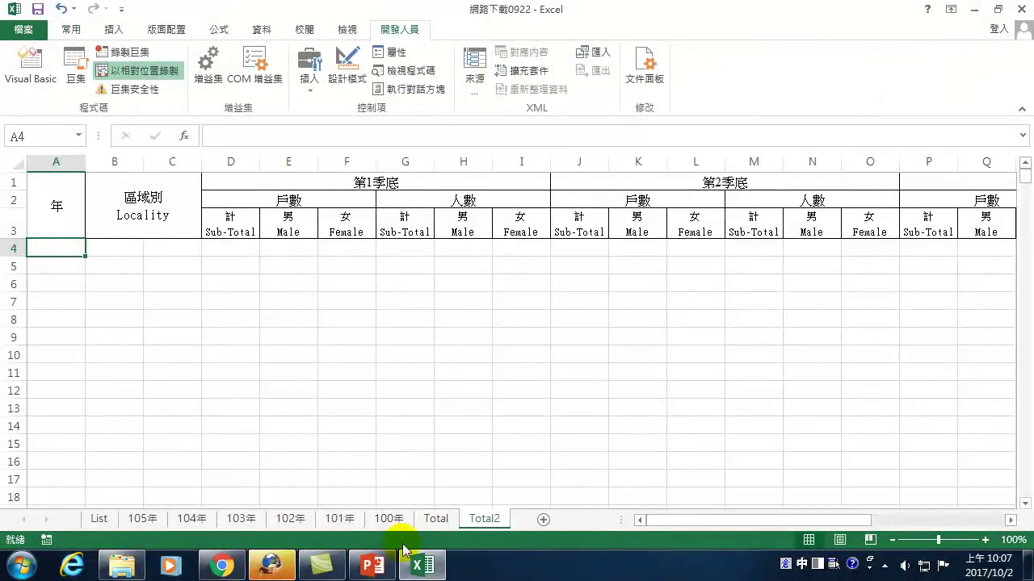
{"action": "left_click", "coordinate": [396, 518]}
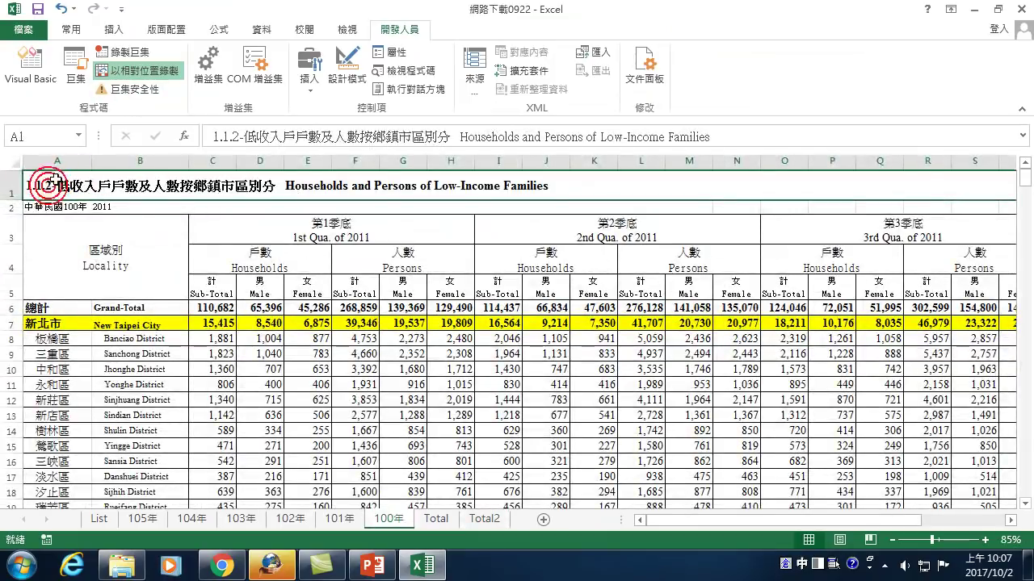
{"action": "left_click", "coordinate": [98, 518]}
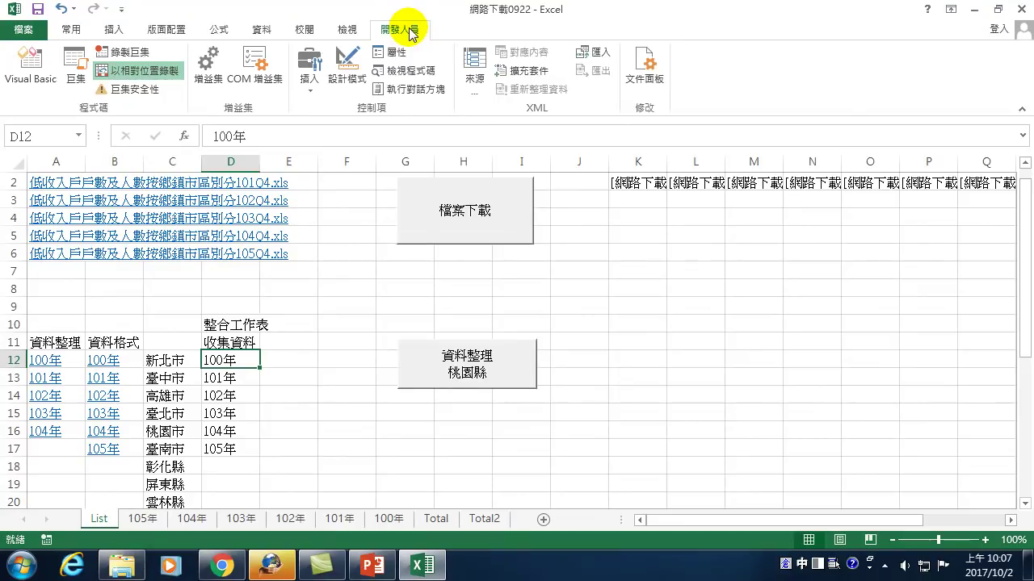
{"action": "left_click", "coordinate": [134, 52]}
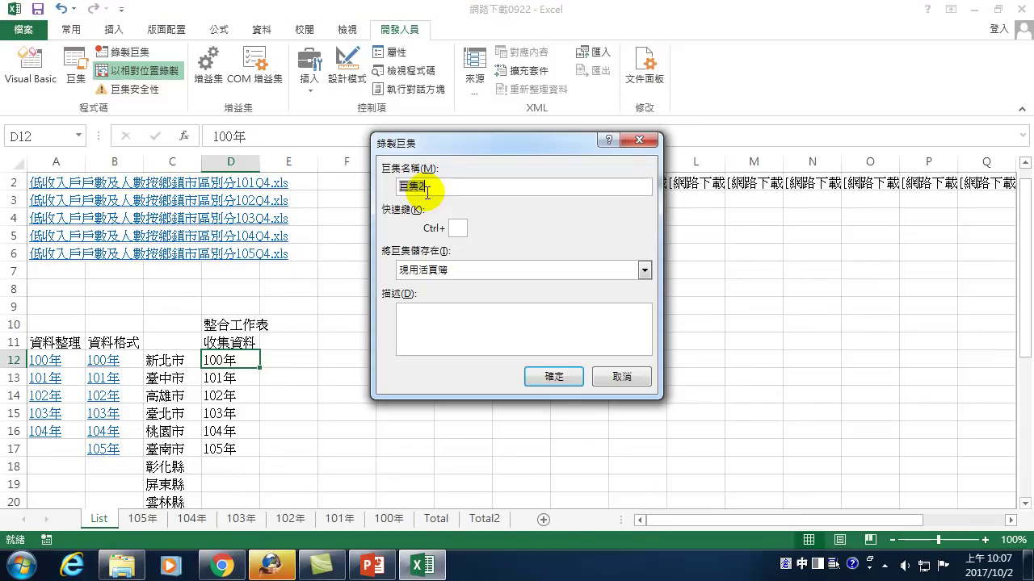
Name the new macro 收集資料3 and begin recording
{"action": "type", "text": "收集"}
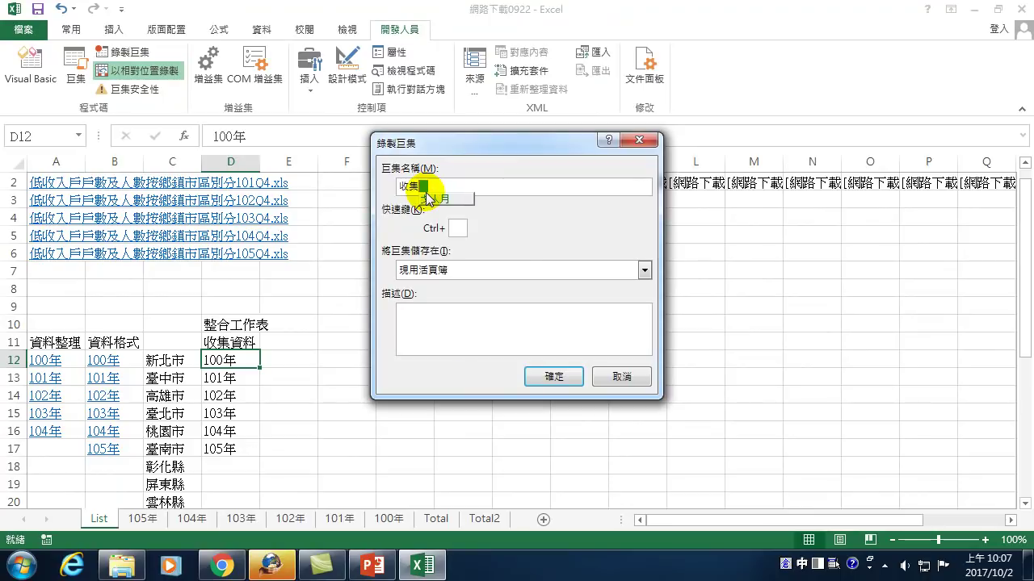
{"action": "type", "text": "資料3"}
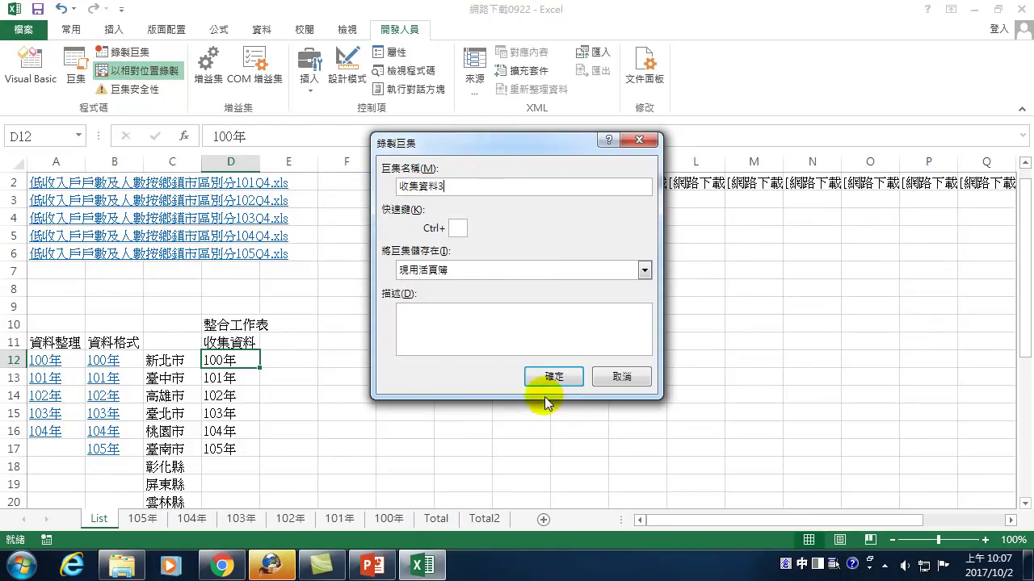
{"action": "left_click", "coordinate": [553, 378]}
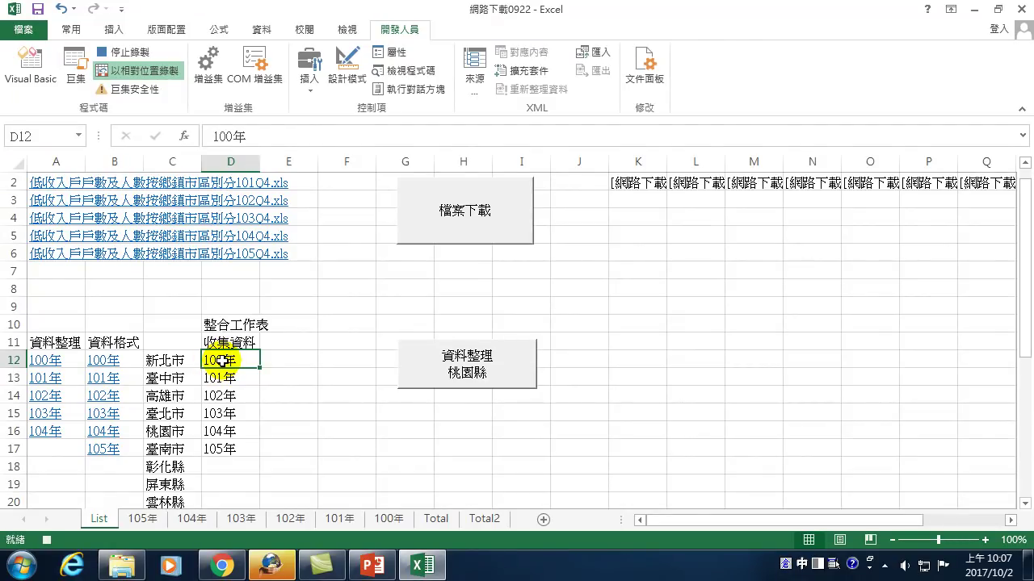
Copy 100年 from List's D12 into Total2 cells A4:A393, then go back to List
{"action": "right_click", "coordinate": [222, 361]}
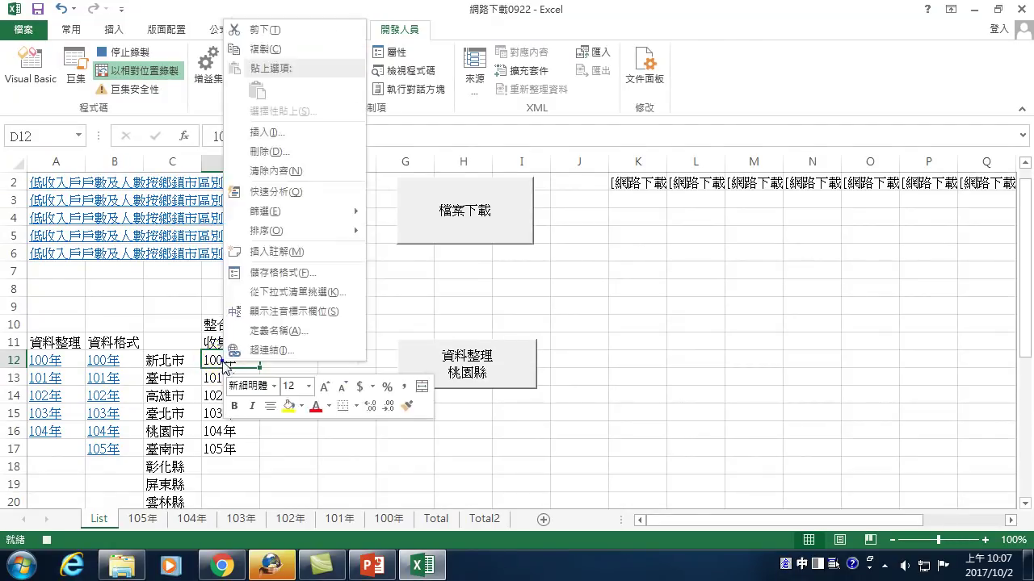
{"action": "left_click", "coordinate": [265, 50]}
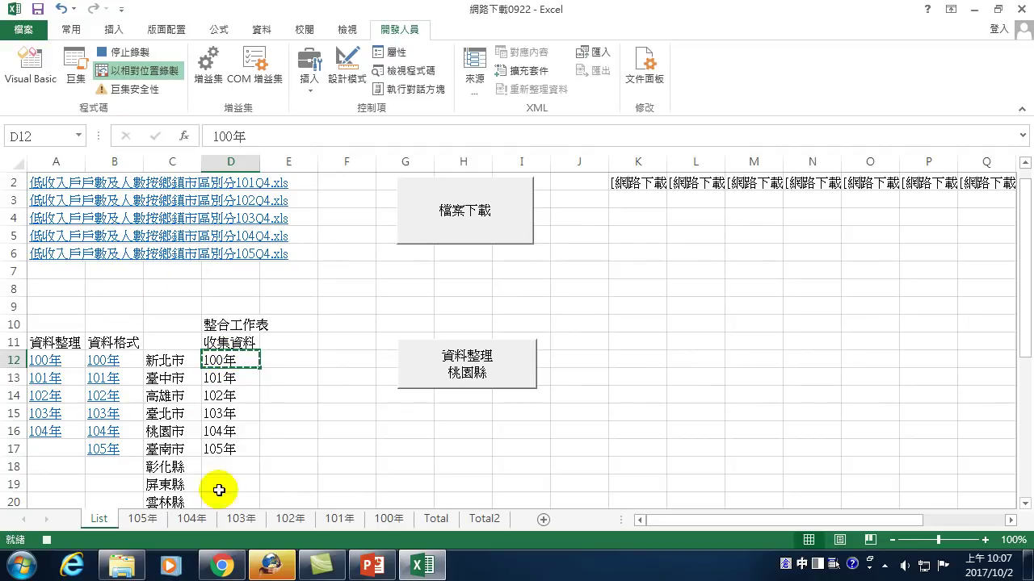
{"action": "left_click", "coordinate": [485, 519]}
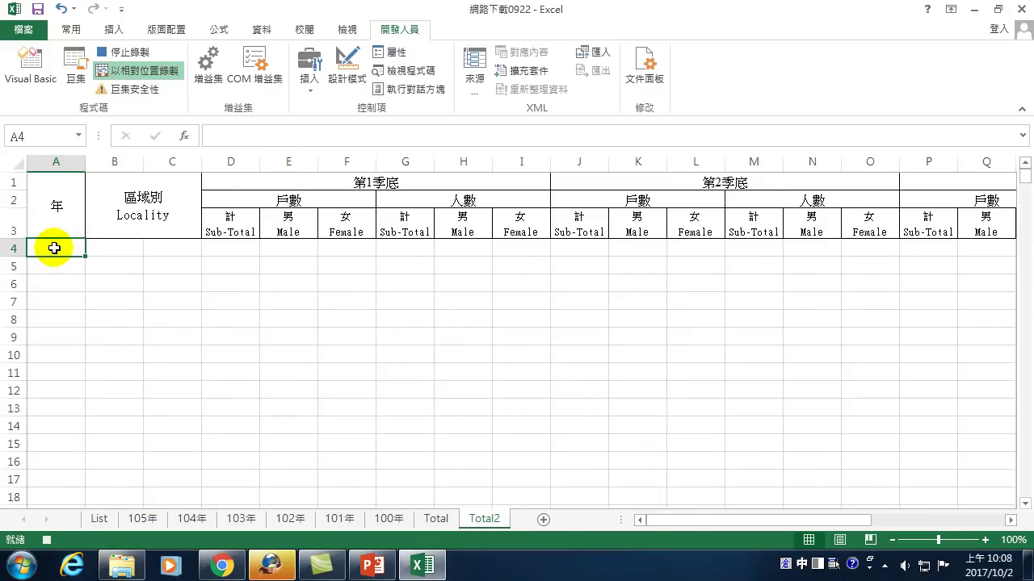
{"action": "mouse_move", "coordinate": [54, 248]}
{"action": "left_mouse_down"}
{"action": "mouse_move", "coordinate": [40, 576]}
{"action": "mouse_move", "coordinate": [28, 509]}
{"action": "left_mouse_up"}
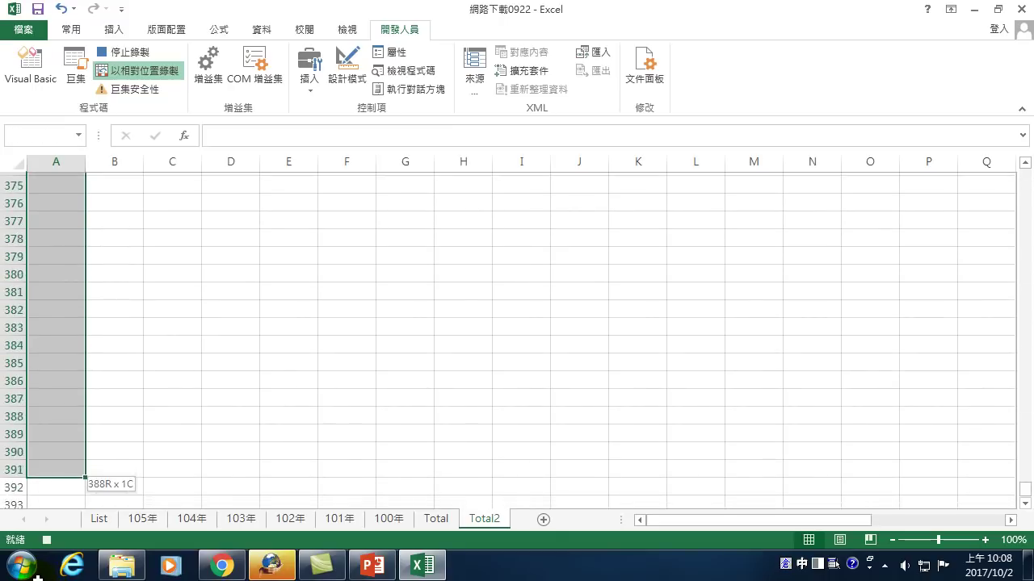
{"action": "left_click_drag", "start_coordinate": [28, 509], "coordinate": [35, 471]}
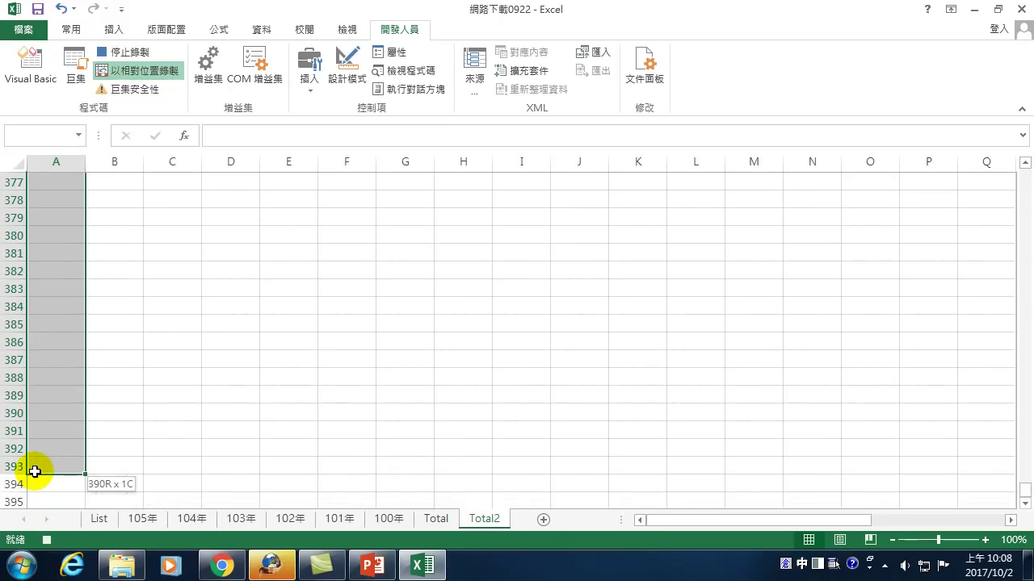
{"action": "left_click", "coordinate": [71, 29]}
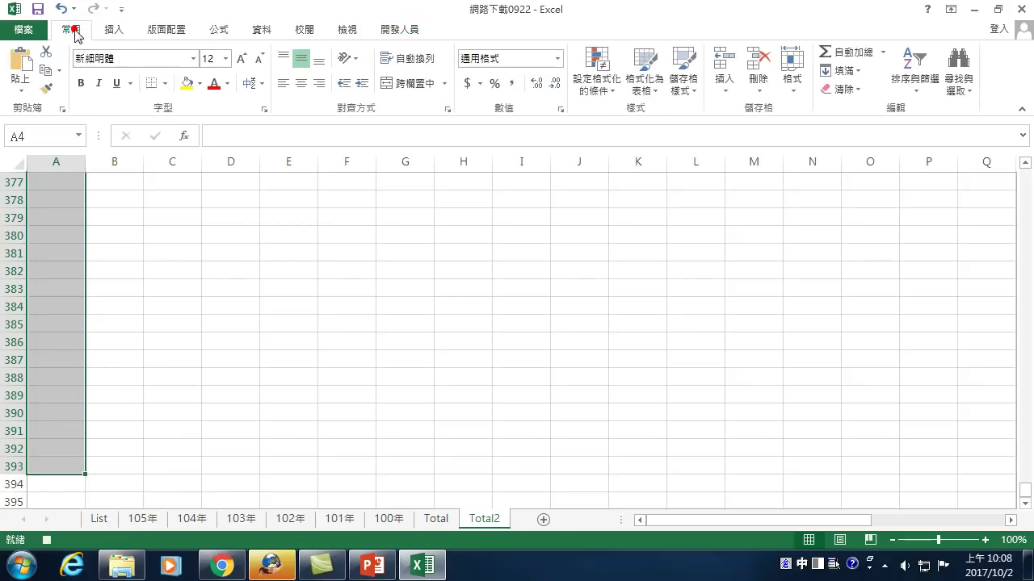
{"action": "left_click", "coordinate": [14, 65]}
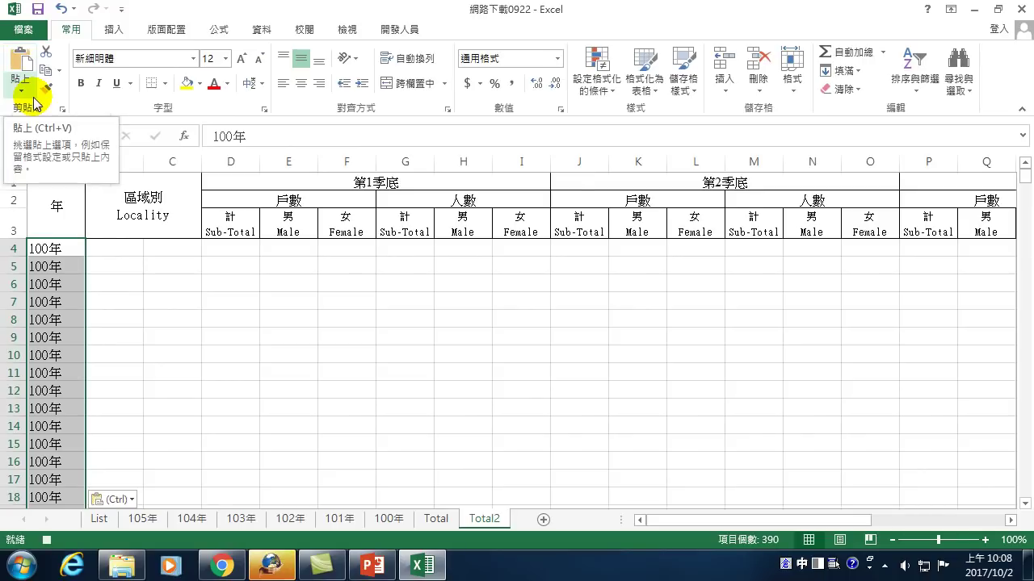
{"action": "key", "text": "Right"}
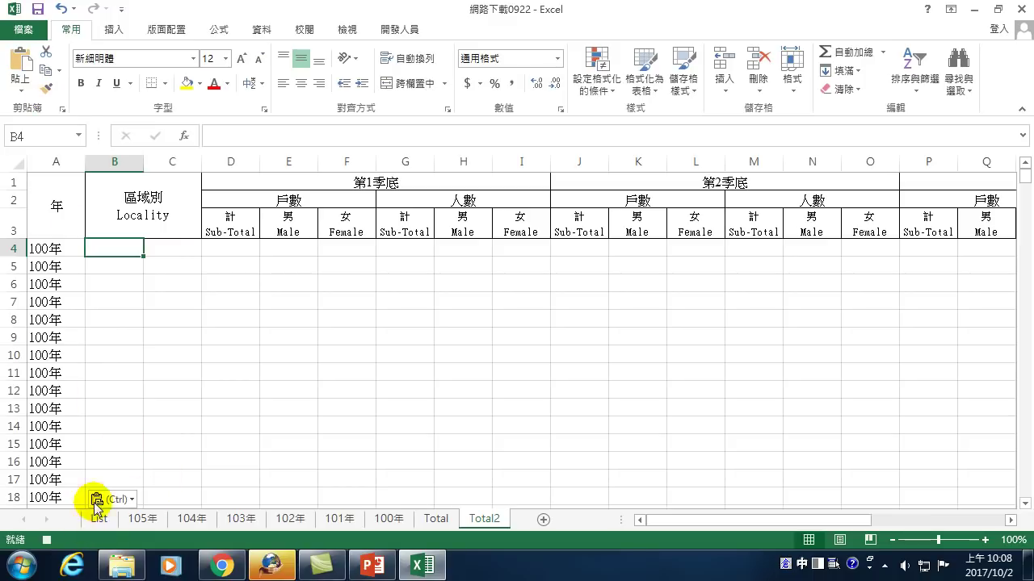
{"action": "left_click", "coordinate": [96, 519]}
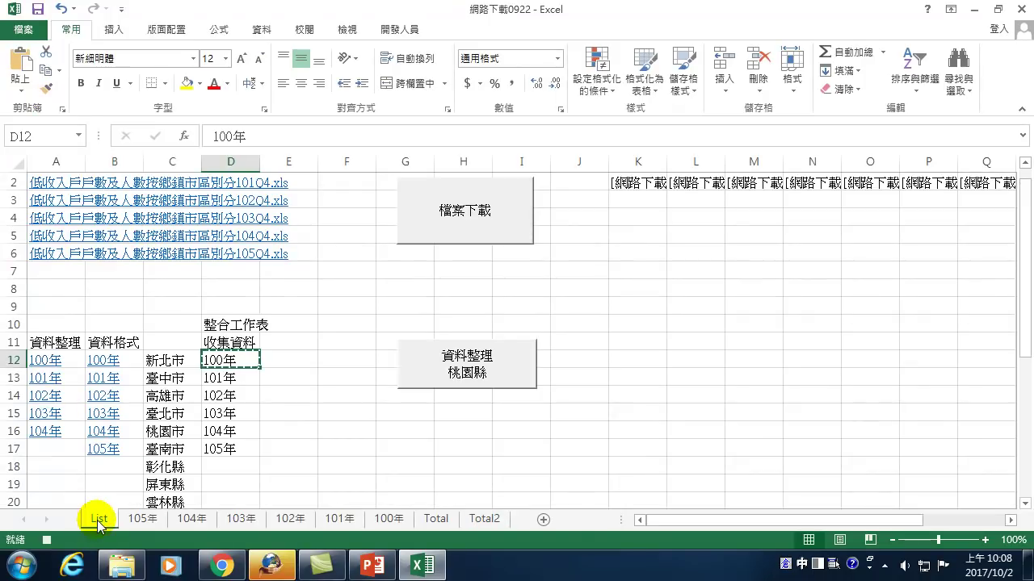
Hyperlink D12's 100年 entry to the '100年' sheet and follow the link there
{"action": "right_click", "coordinate": [218, 363]}
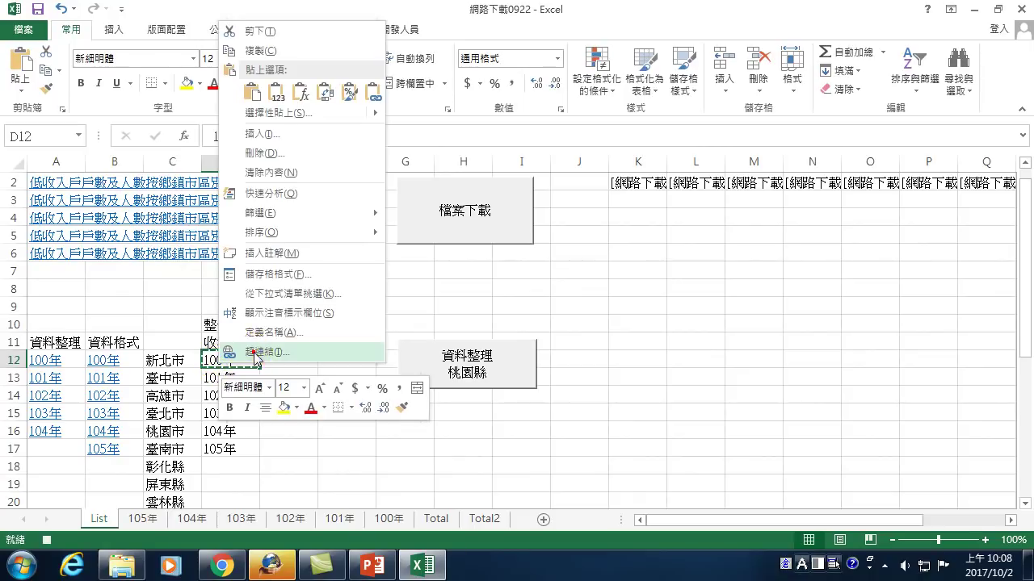
{"action": "left_click", "coordinate": [259, 351]}
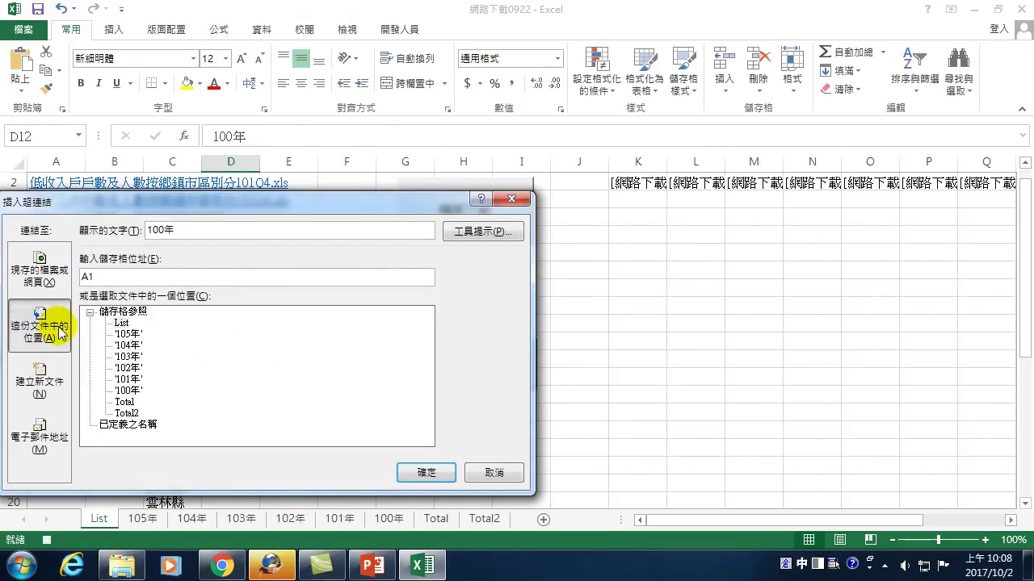
{"action": "left_click", "coordinate": [128, 391]}
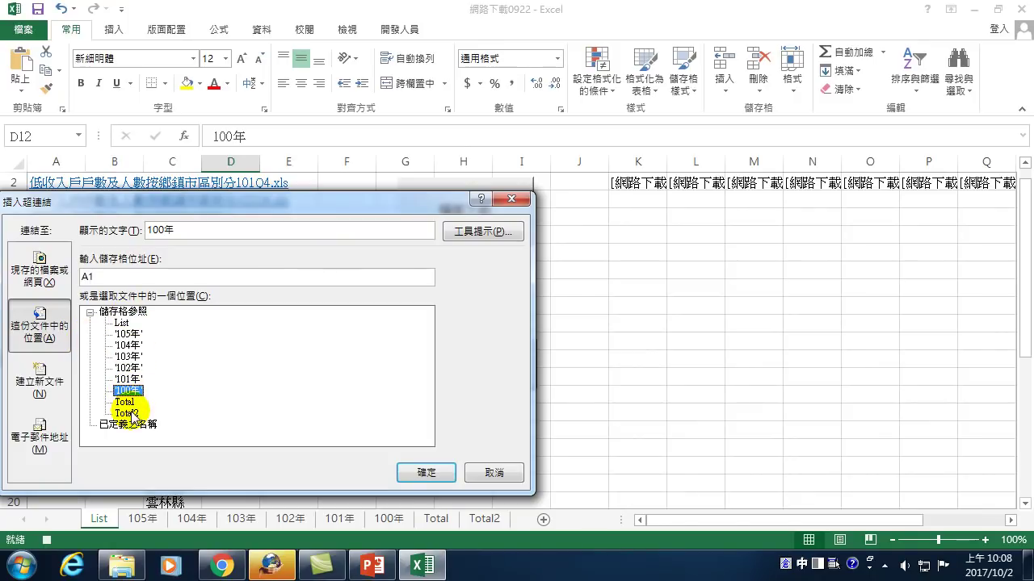
{"action": "left_click", "coordinate": [419, 472]}
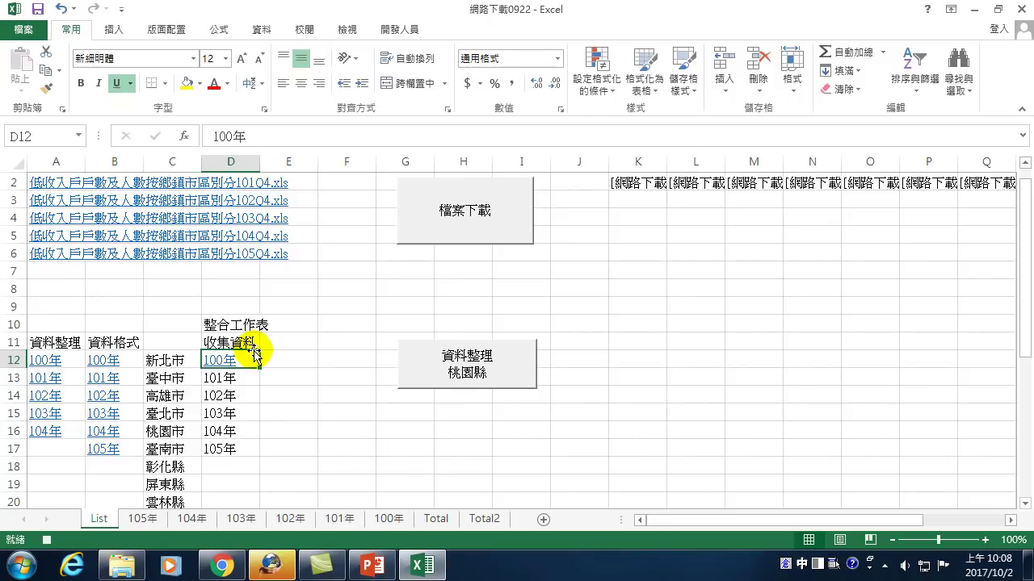
{"action": "right_click", "coordinate": [219, 359]}
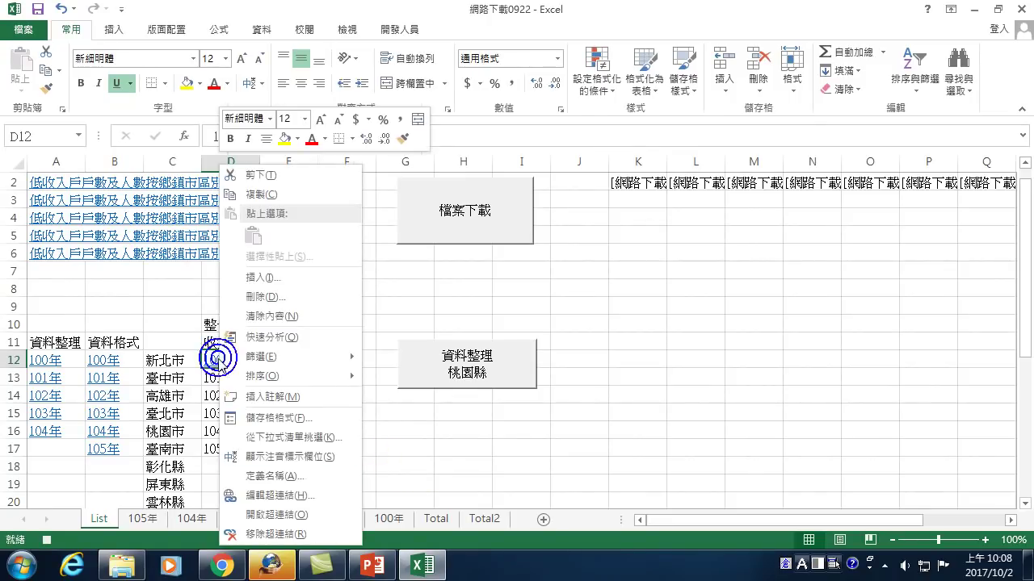
{"action": "left_click", "coordinate": [277, 514]}
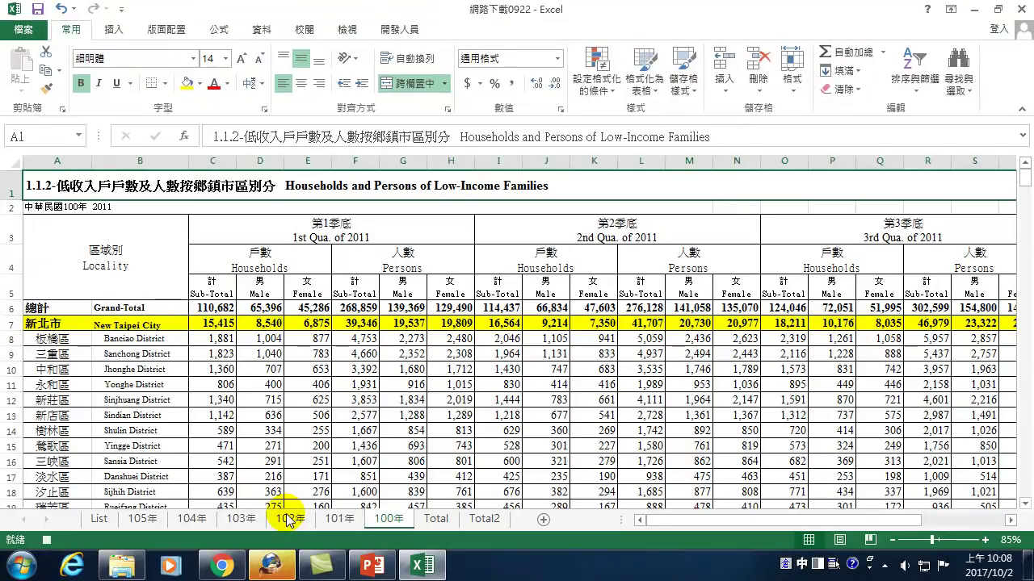
Select the 100年 sheet's data block A7:Z396 using End+Shift keys and copy it
{"action": "key", "text": "Down"}
{"action": "key", "text": "Down"}
{"action": "key", "text": "Down"}
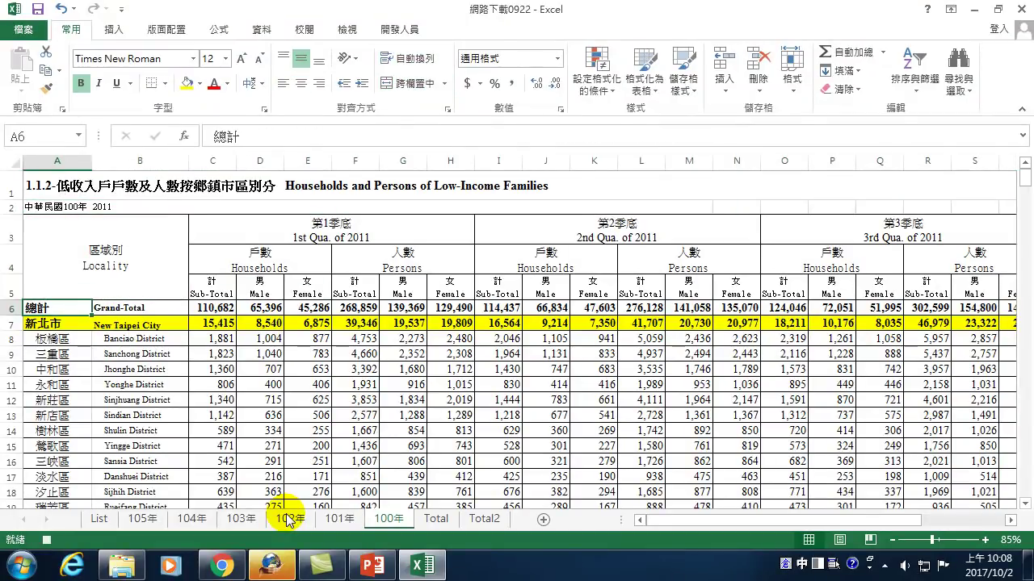
{"action": "key", "text": "Down"}
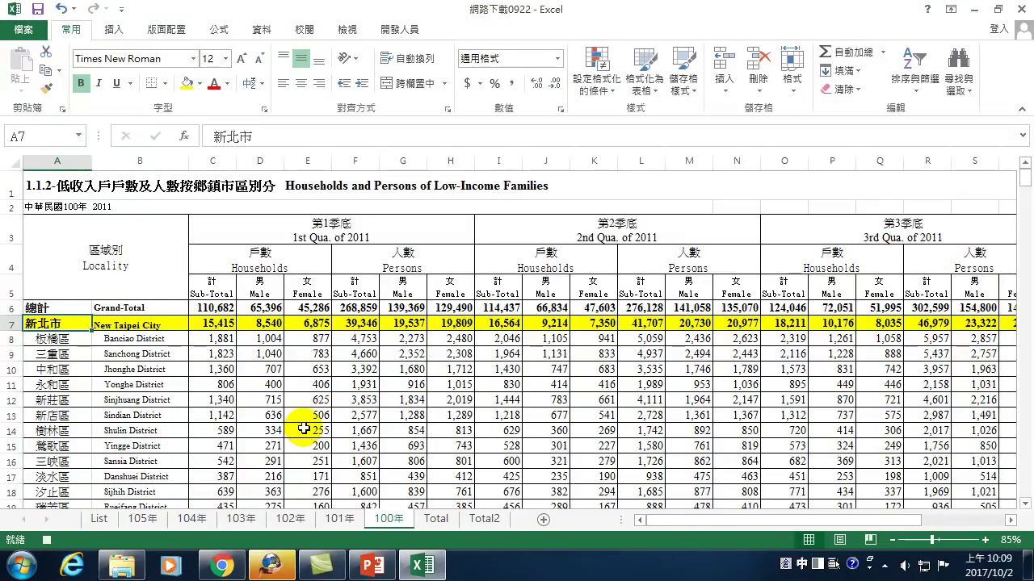
{"action": "key", "text": "End"}
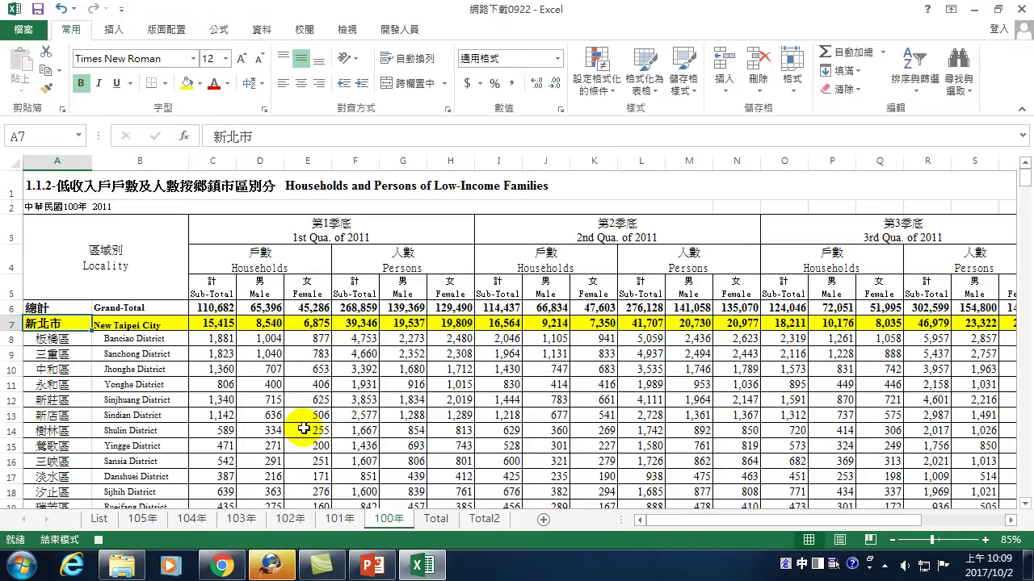
{"action": "key", "text": "shift+Down"}
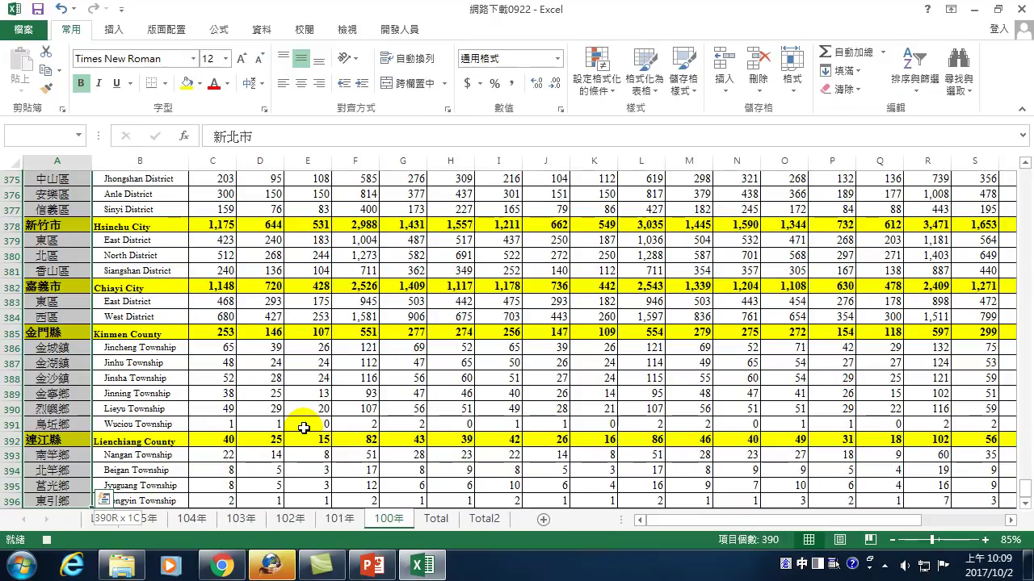
{"action": "key", "text": "End"}
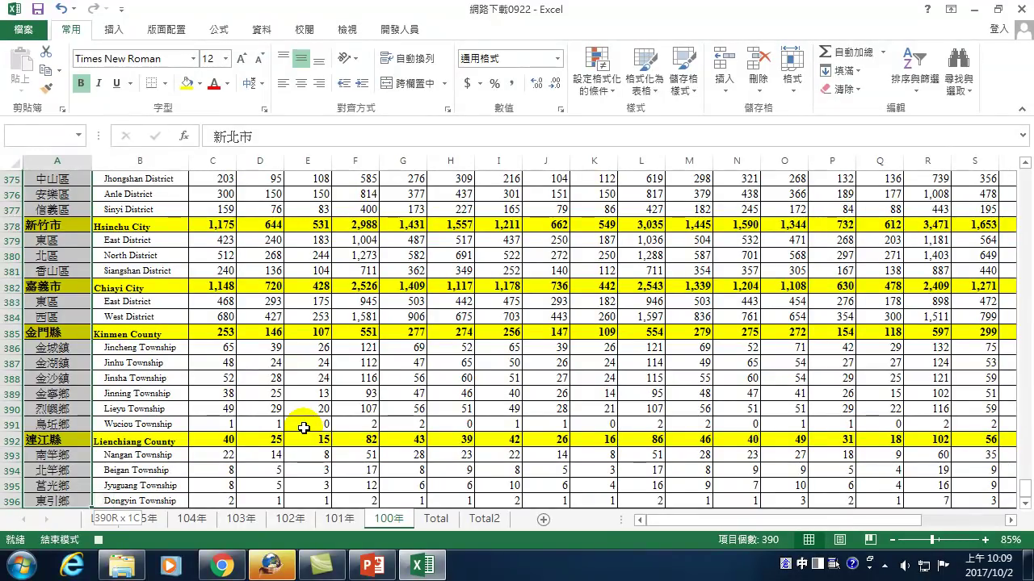
{"action": "key", "text": "shift+Right"}
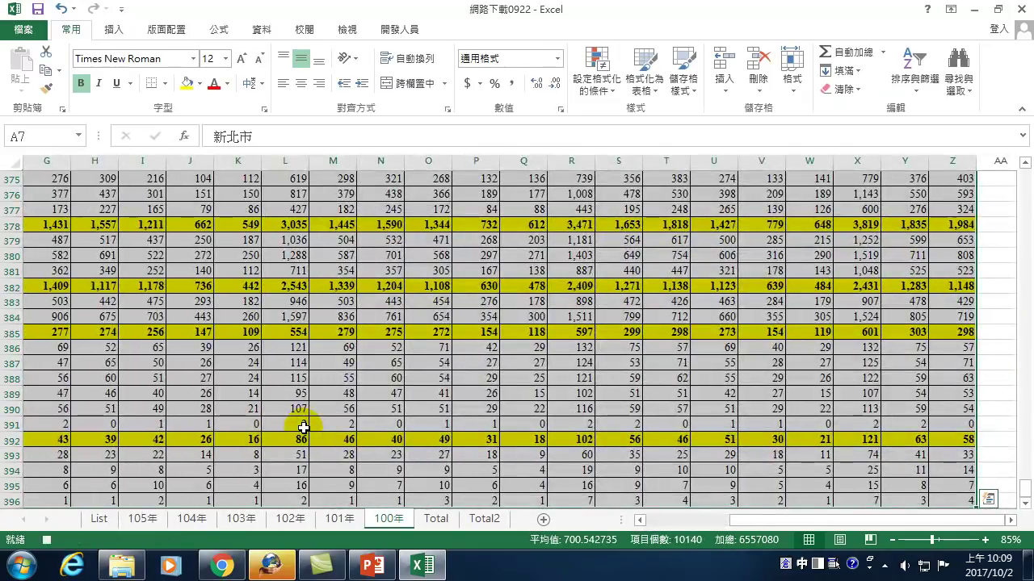
{"action": "left_click", "coordinate": [46, 70]}
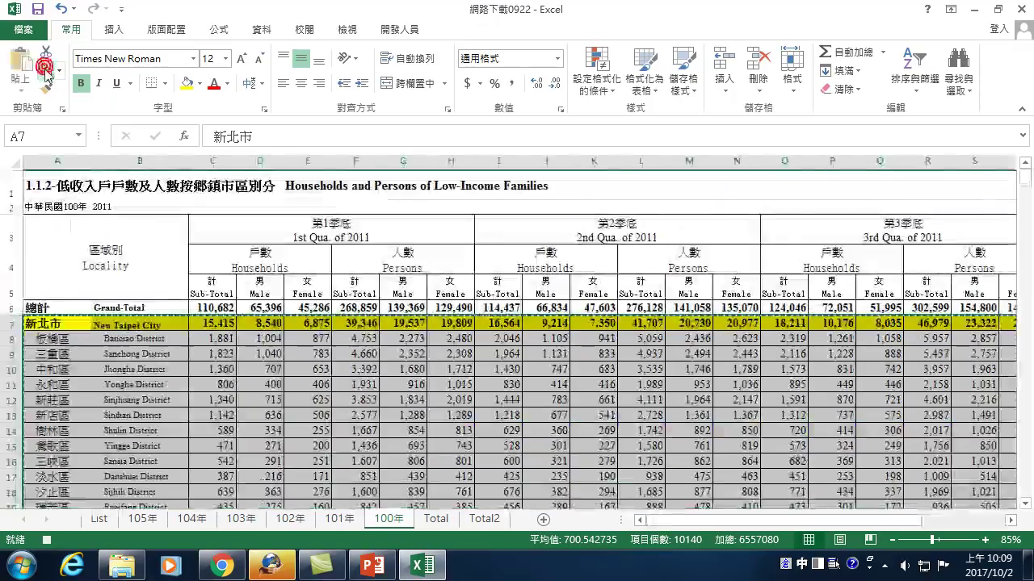
Paste the copied 100年 data into Total2 at B4, check the year column's end, and return to List
{"action": "left_click", "coordinate": [486, 521]}
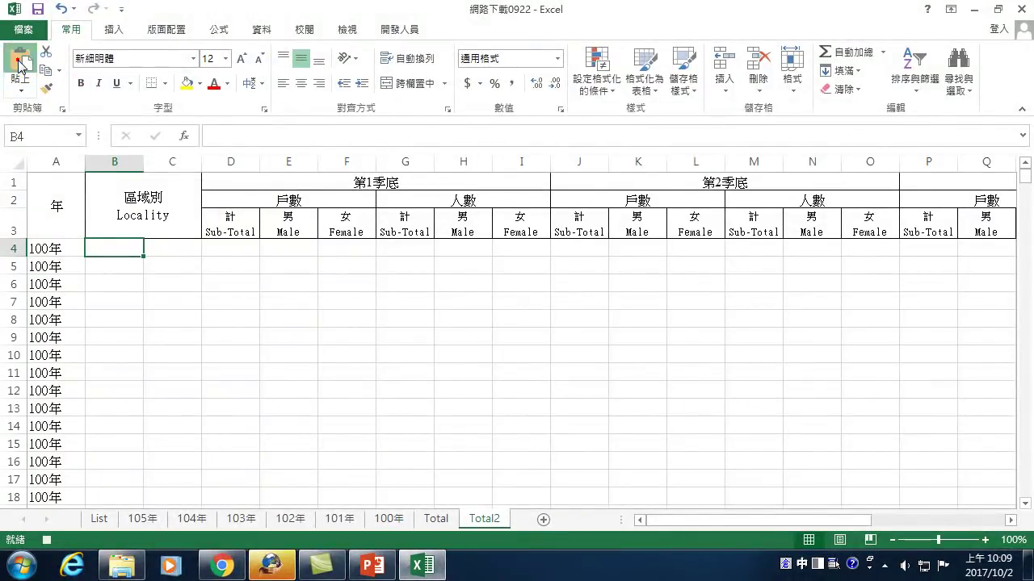
{"action": "left_click", "coordinate": [21, 63]}
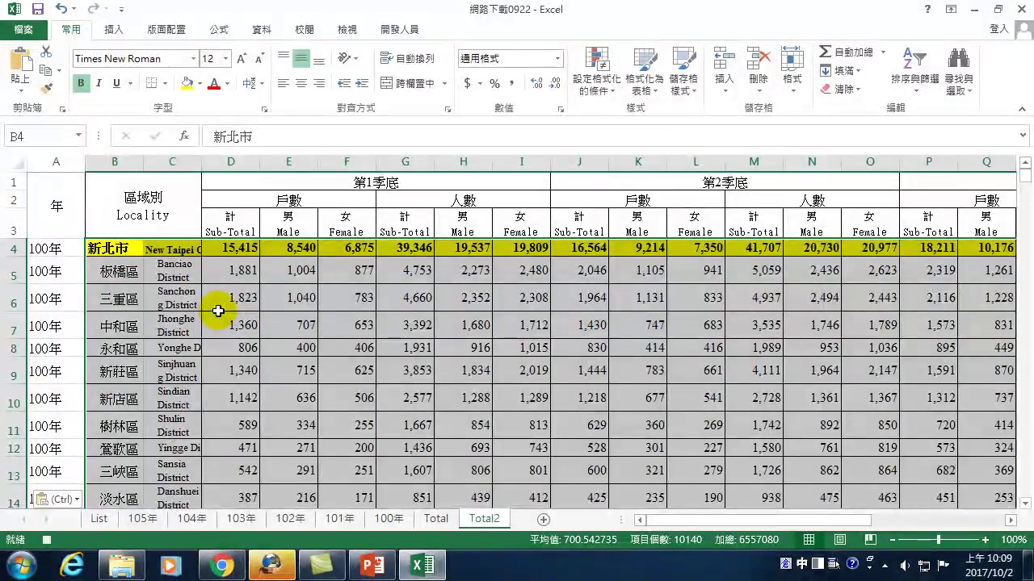
{"action": "key", "text": "Left"}
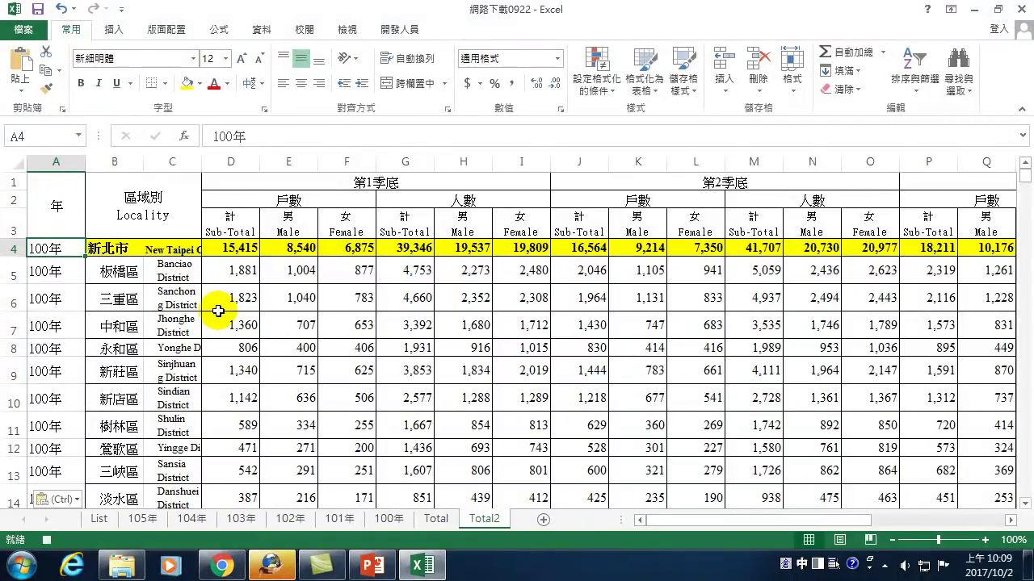
{"action": "key", "text": "End"}
{"action": "key", "text": "Down"}
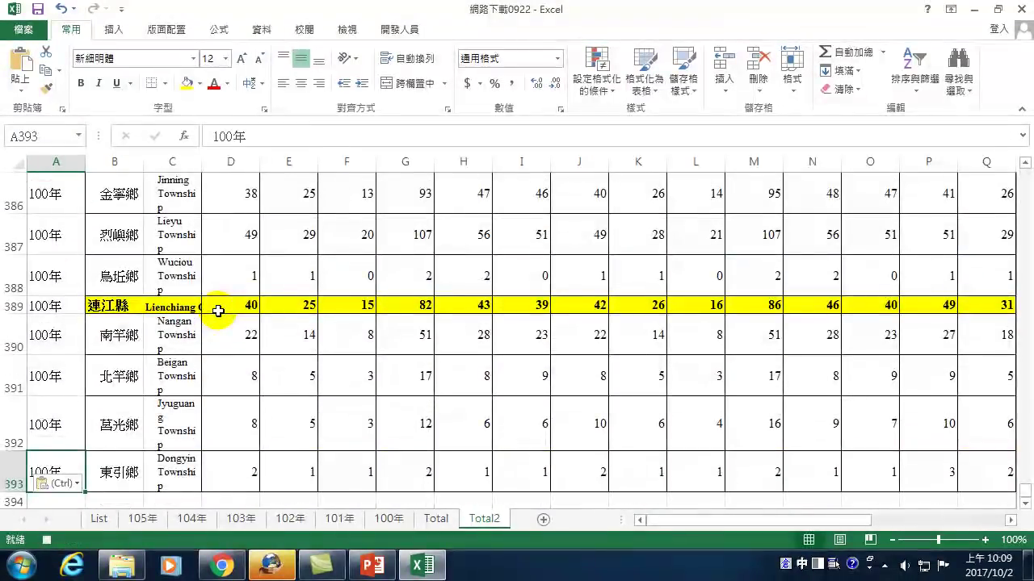
{"action": "key", "text": "Down"}
{"action": "key", "text": "ctrl+v"}
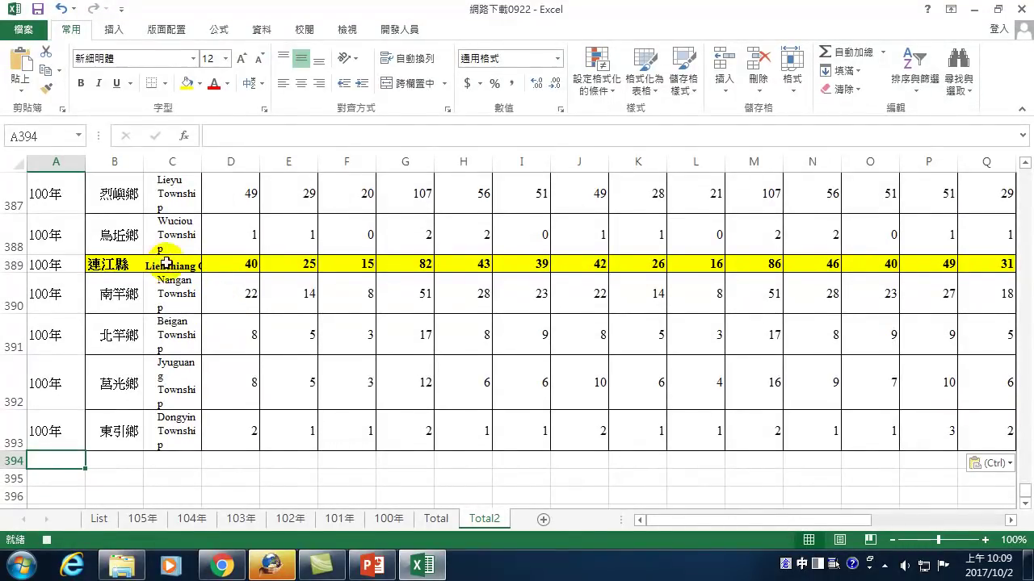
{"action": "left_click", "coordinate": [99, 519]}
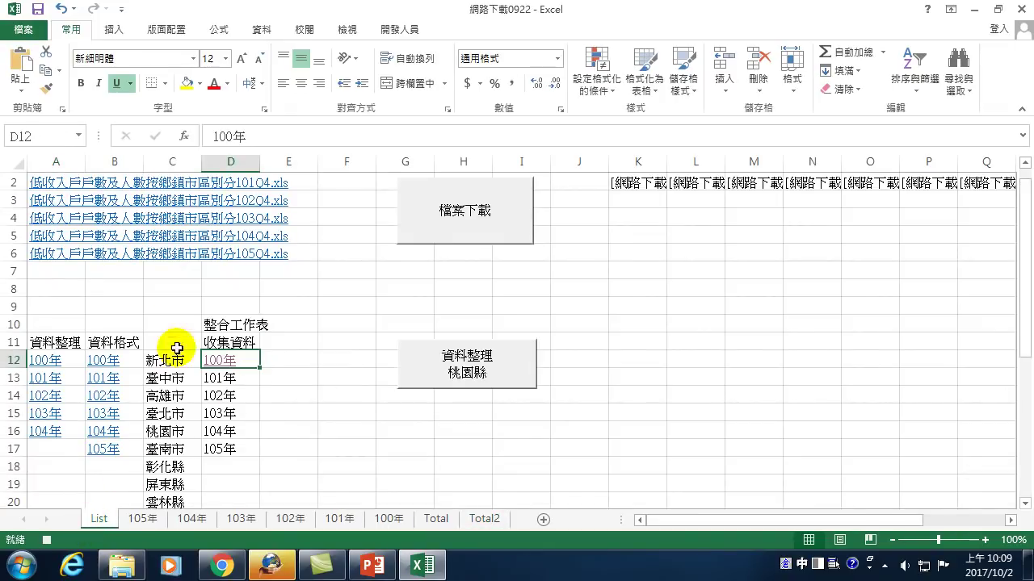
Move to the 101年 entry in D13, stop recording, and pick 收集資料3 in the Macros list
{"action": "key", "text": "Down"}
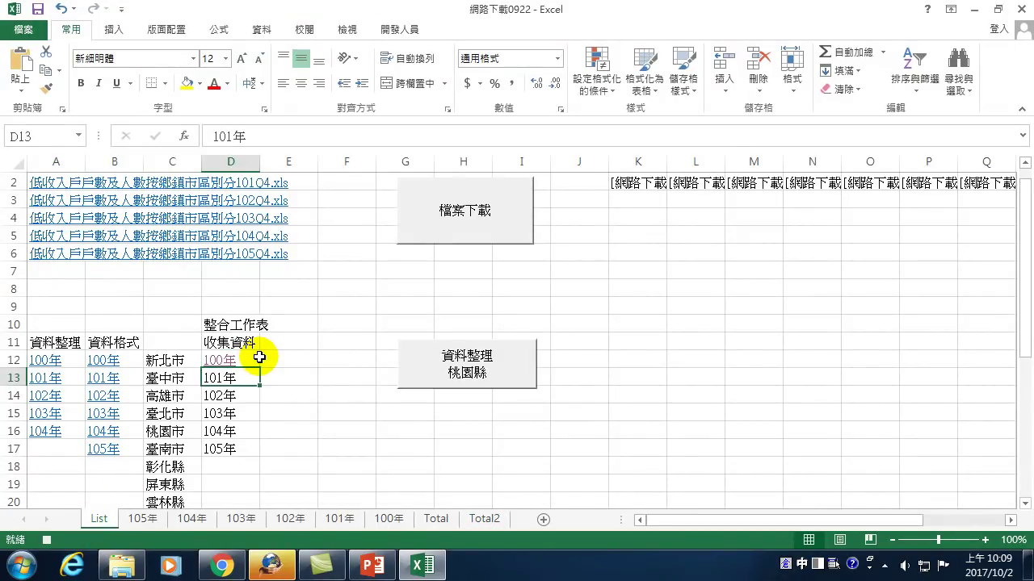
{"action": "left_click", "coordinate": [398, 30]}
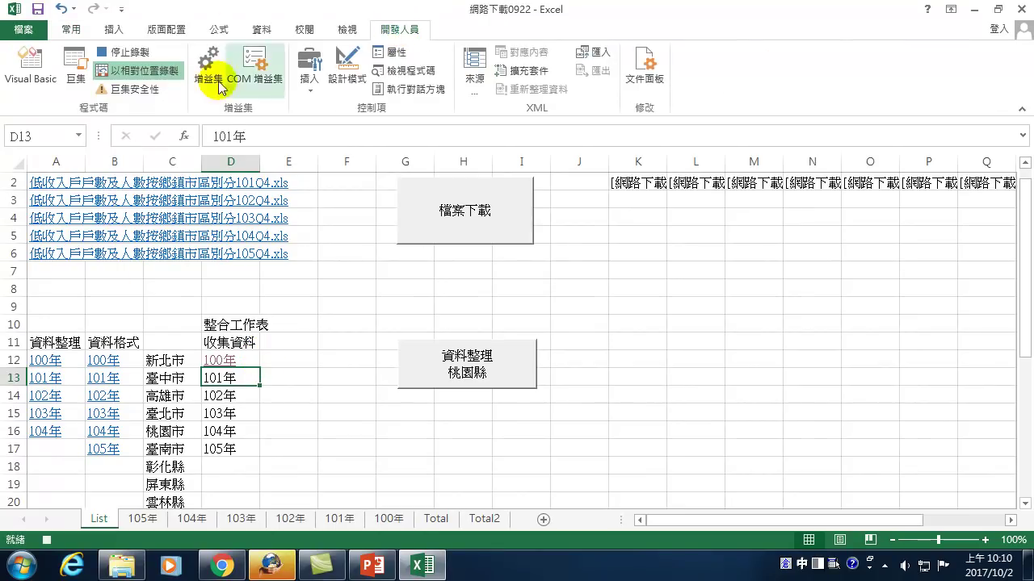
{"action": "left_click", "coordinate": [128, 53]}
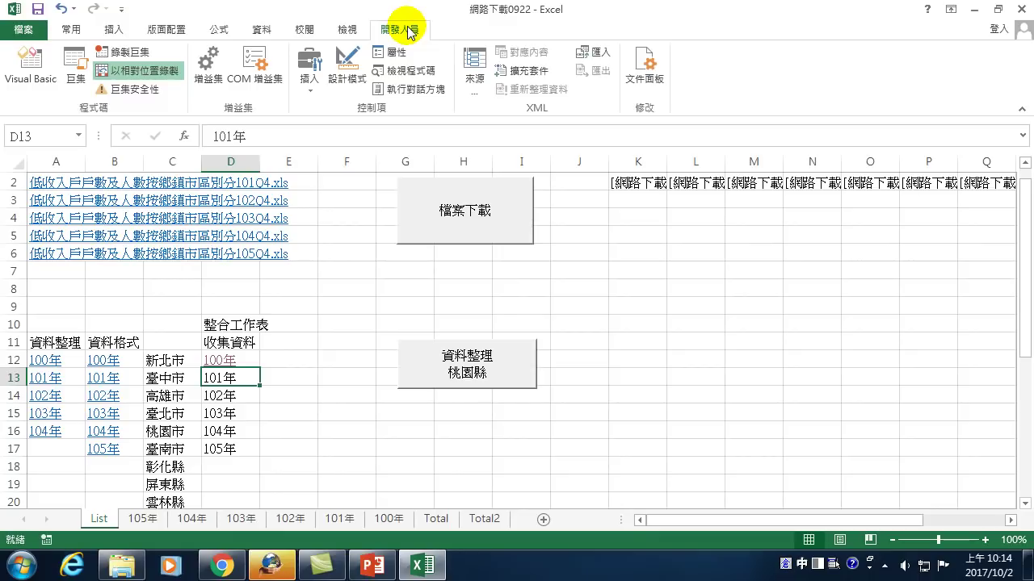
{"action": "left_click", "coordinate": [75, 65]}
{"action": "left_click", "coordinate": [381, 179]}
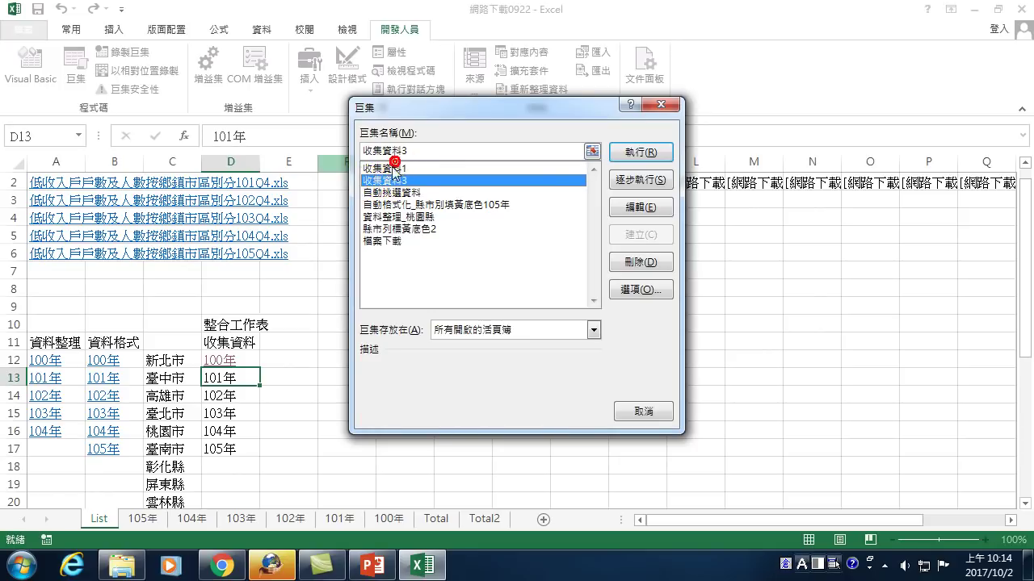
Select 收集資料3 in the Macro list and open its Module5 code for editing
{"action": "left_click", "coordinate": [395, 167]}
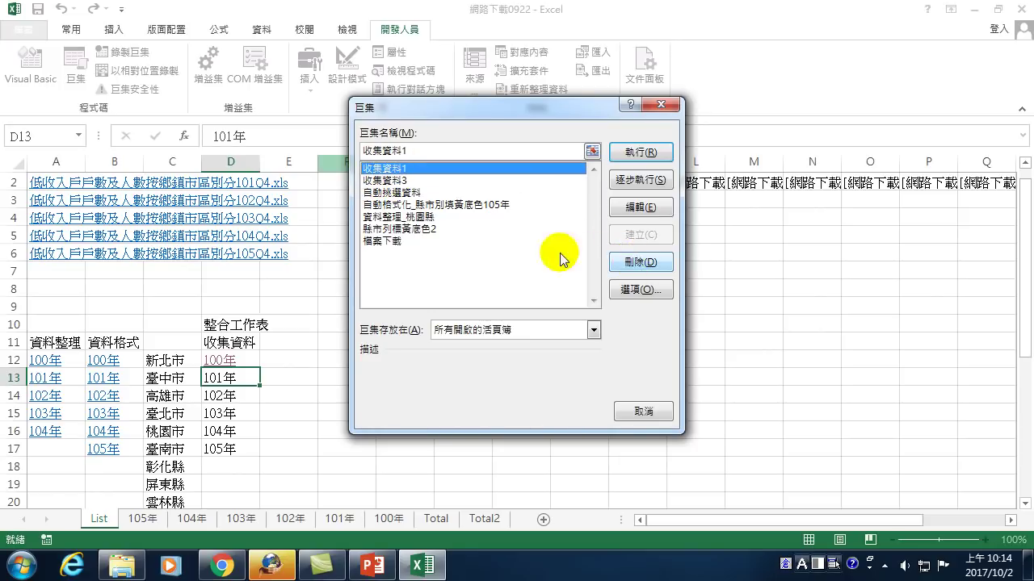
{"action": "left_click", "coordinate": [387, 179]}
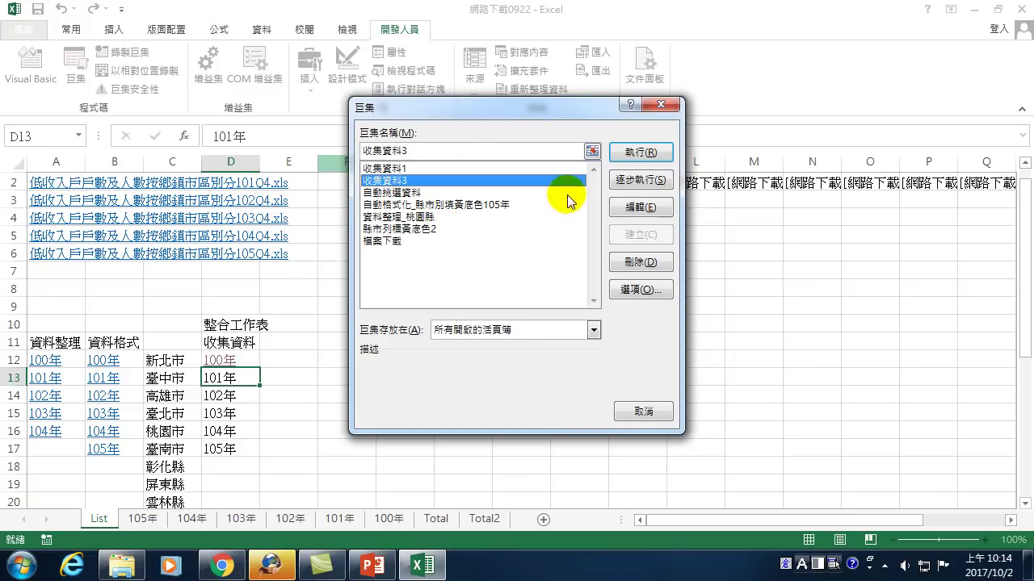
{"action": "left_click", "coordinate": [639, 207]}
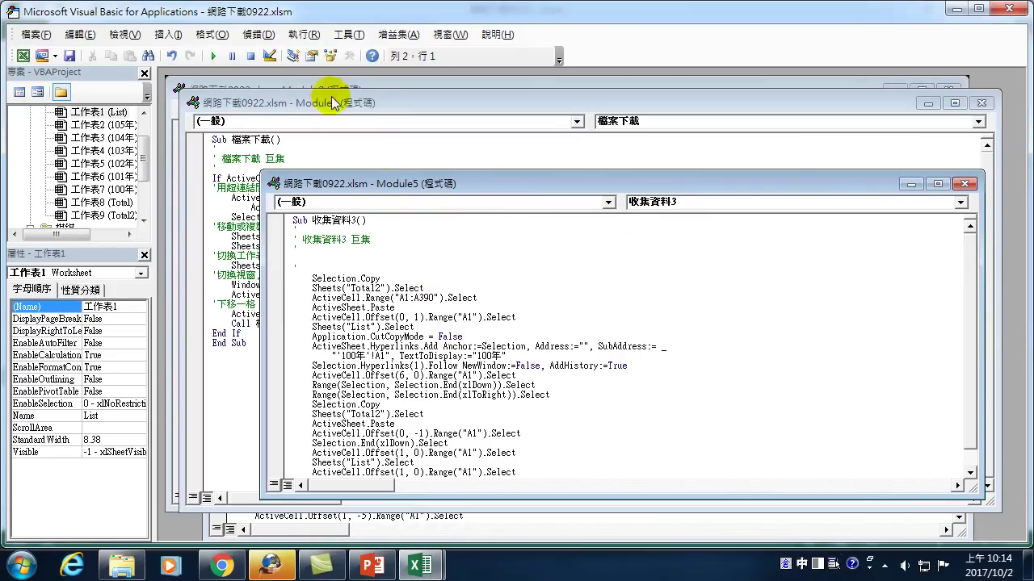
Set the VBA editor's code font size to 14 and reposition the Module5 window
{"action": "left_click", "coordinate": [349, 34]}
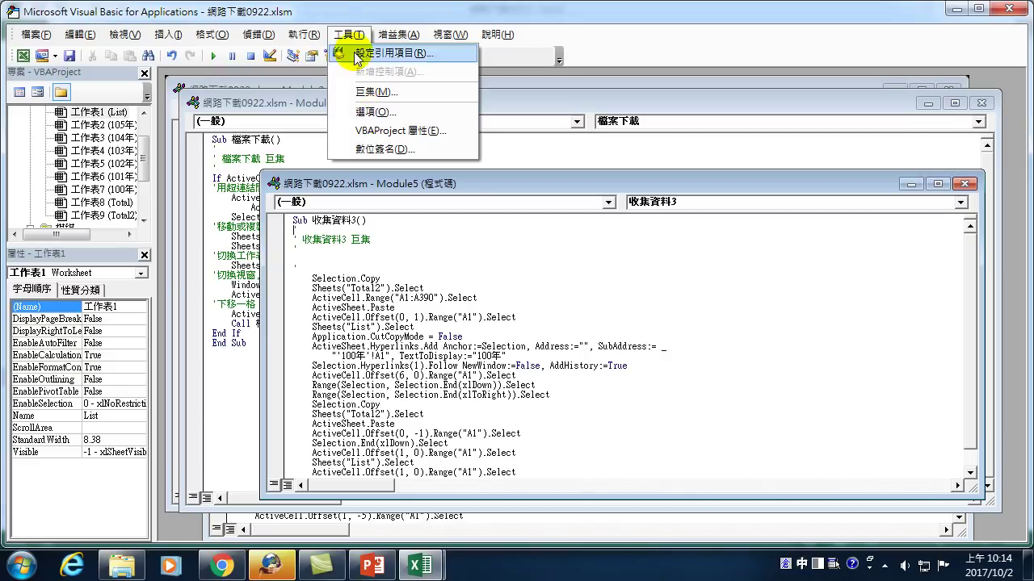
{"action": "left_click", "coordinate": [364, 113]}
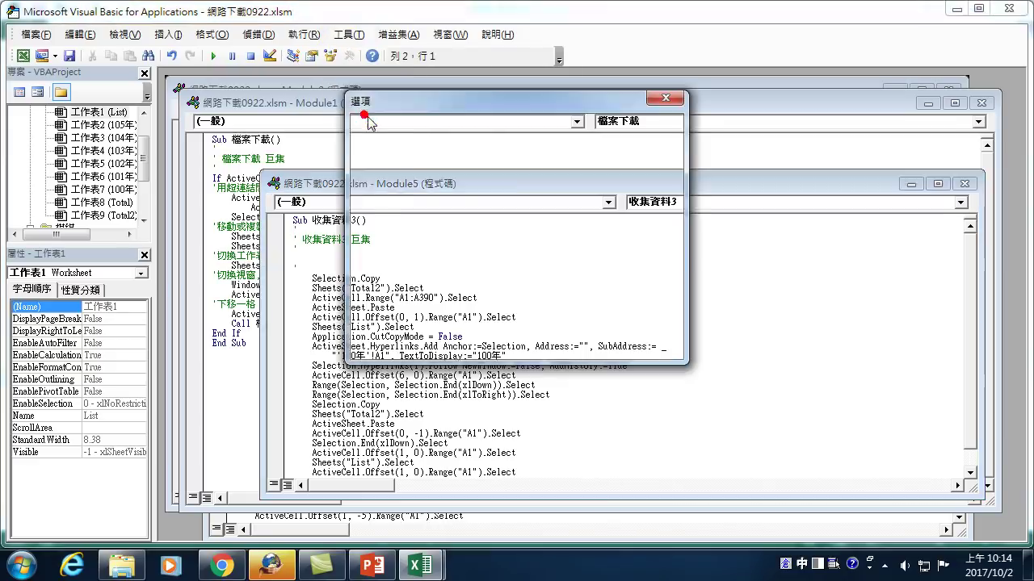
{"action": "left_click", "coordinate": [416, 126]}
{"action": "left_click", "coordinate": [594, 199]}
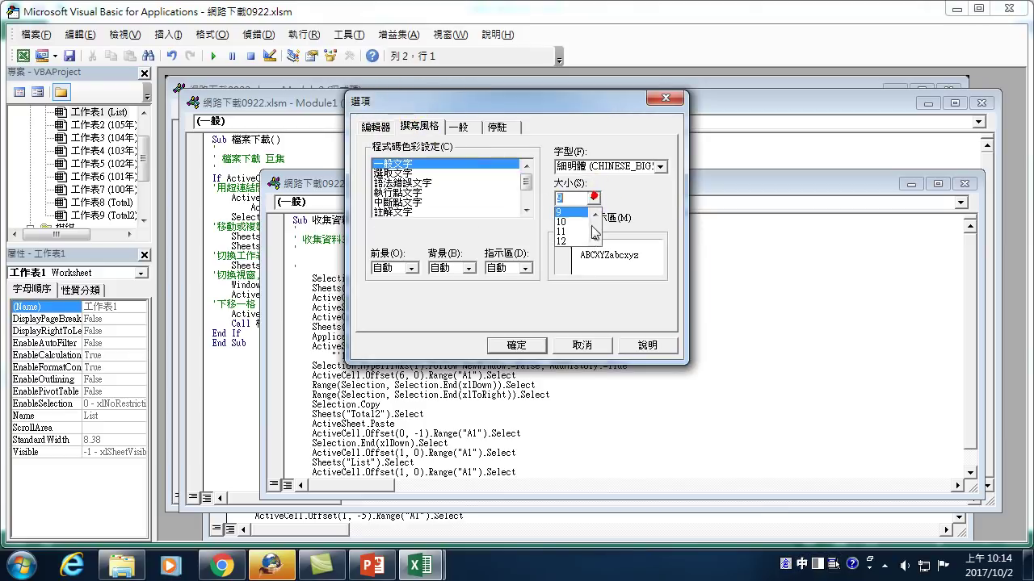
{"action": "scroll", "coordinate": [658, 234], "scroll_direction": "down", "scroll_amount": 1}
{"action": "left_click", "coordinate": [581, 241]}
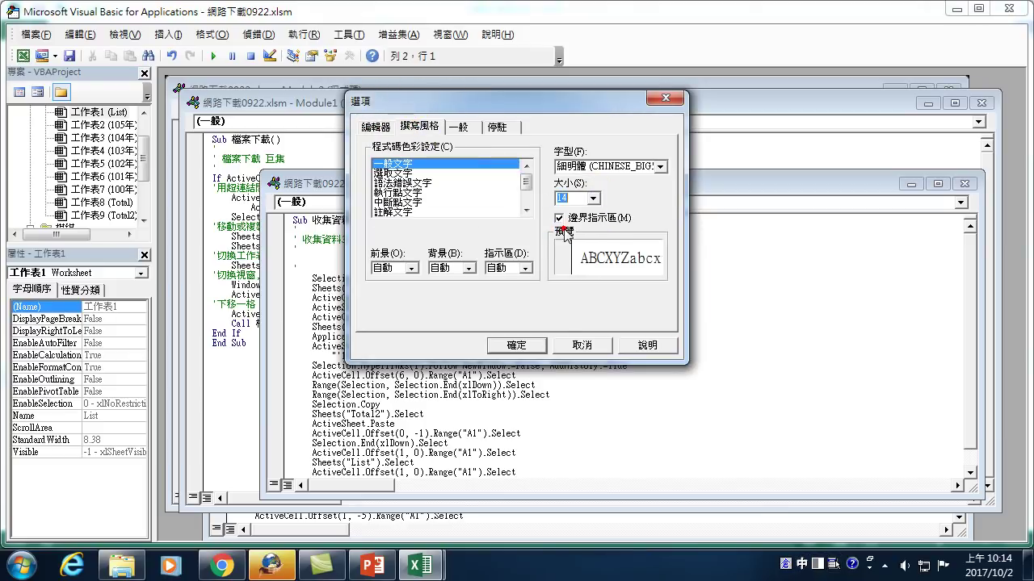
{"action": "left_click", "coordinate": [517, 345]}
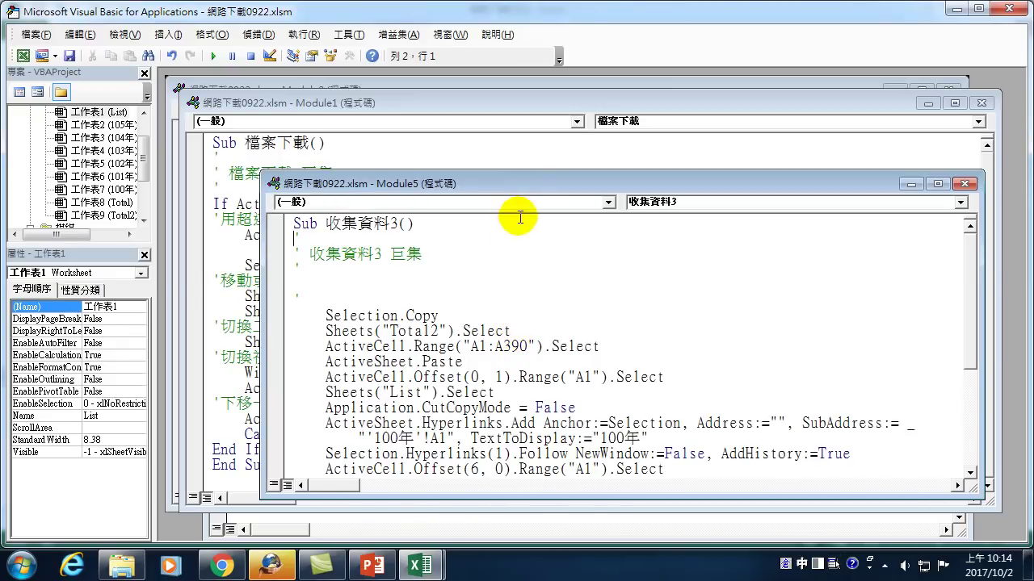
{"action": "left_click_drag", "start_coordinate": [521, 183], "coordinate": [490, 126]}
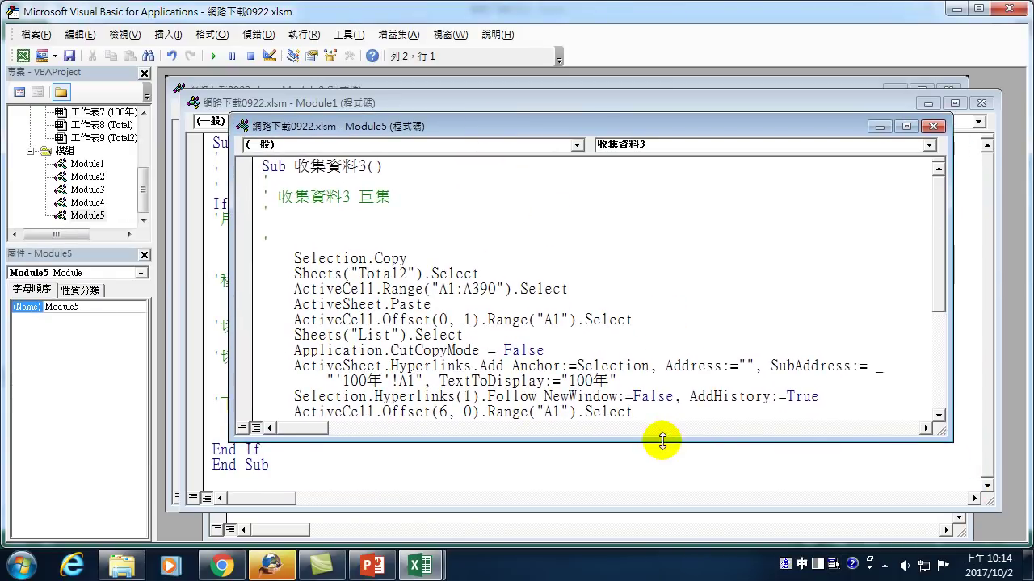
Enlarge the code window and write 複製 on the comment line above the code
{"action": "left_click_drag", "start_coordinate": [662, 441], "coordinate": [663, 512]}
{"action": "scroll", "coordinate": [456, 394], "scroll_direction": "down", "scroll_amount": 3}
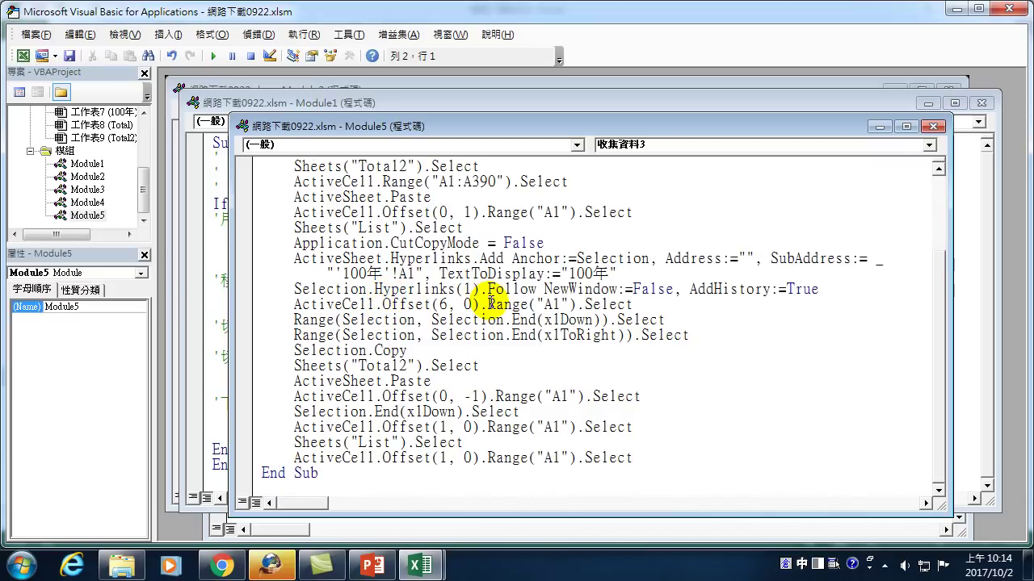
{"action": "scroll", "coordinate": [490, 303], "scroll_direction": "up", "scroll_amount": 2}
{"action": "left_click", "coordinate": [295, 226]}
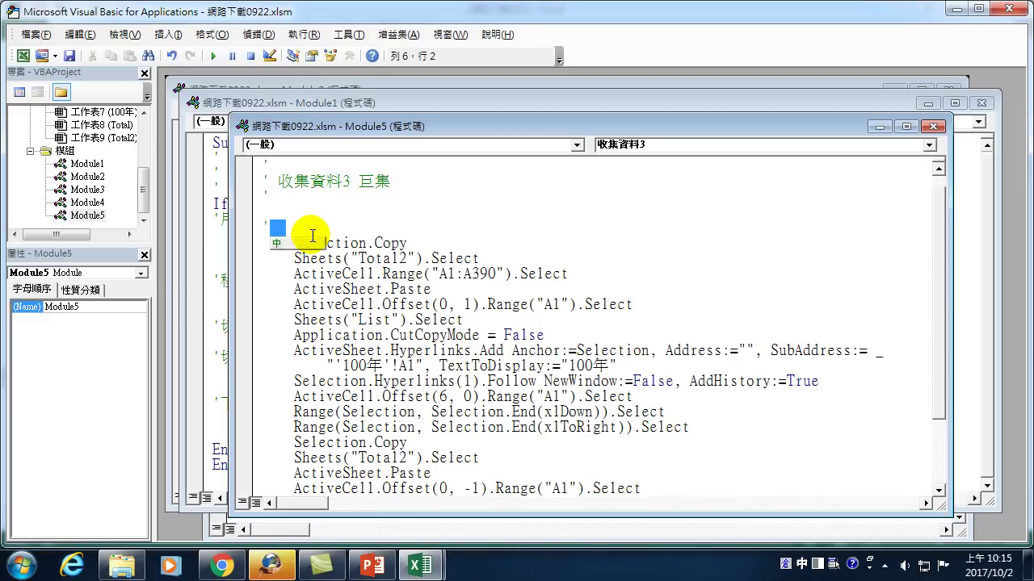
{"action": "type", "text": "複"}
{"action": "key", "text": "space"}
{"action": "type", "text": "製"}
{"action": "key", "text": "Down"}
{"action": "key", "text": "Down"}
Highlight the Range("A1:A390") select and Paste statements, then open a new line below Selection.Copy
{"action": "key", "text": "Right"}
{"action": "key", "text": "Right"}
{"action": "key", "text": "Right"}
{"action": "key", "text": "Right"}
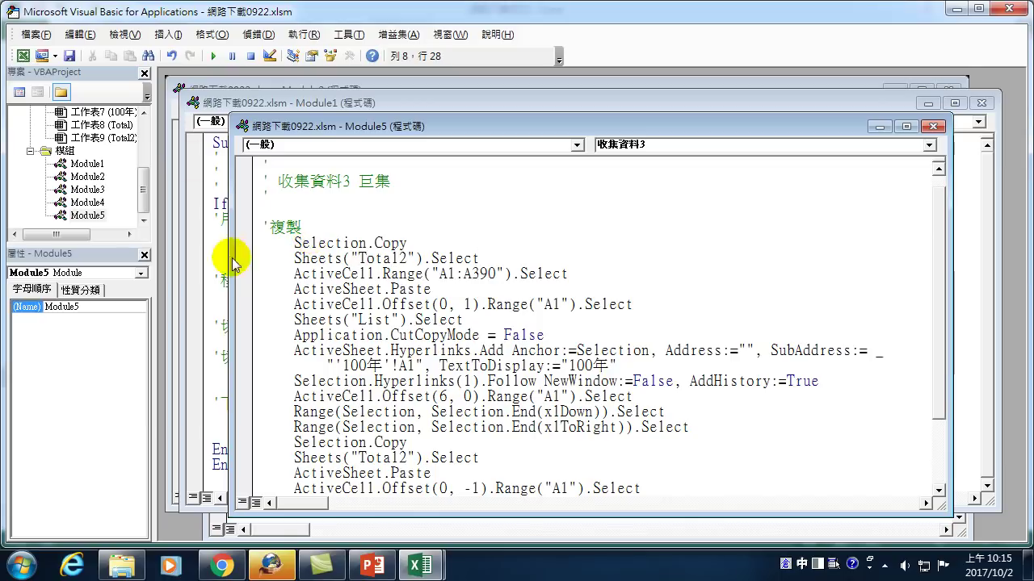
{"action": "left_click_drag", "start_coordinate": [294, 274], "coordinate": [574, 277]}
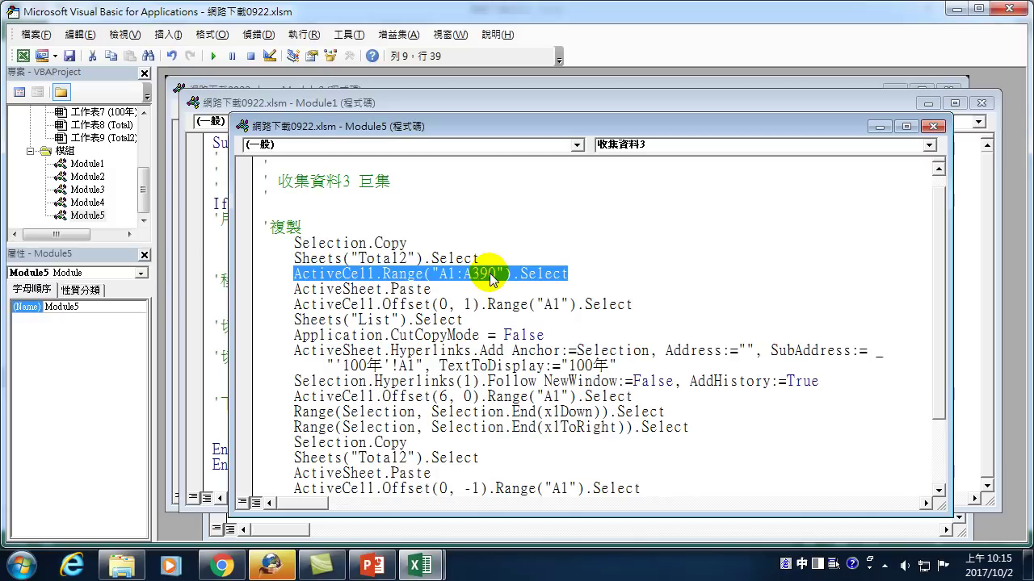
{"action": "left_click_drag", "start_coordinate": [284, 288], "coordinate": [432, 289]}
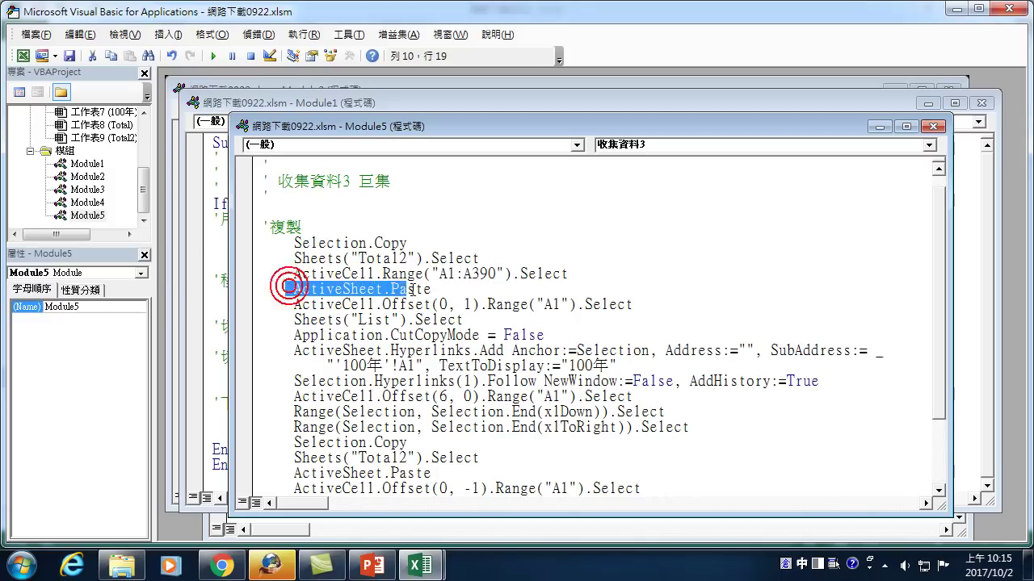
{"action": "left_click", "coordinate": [424, 242]}
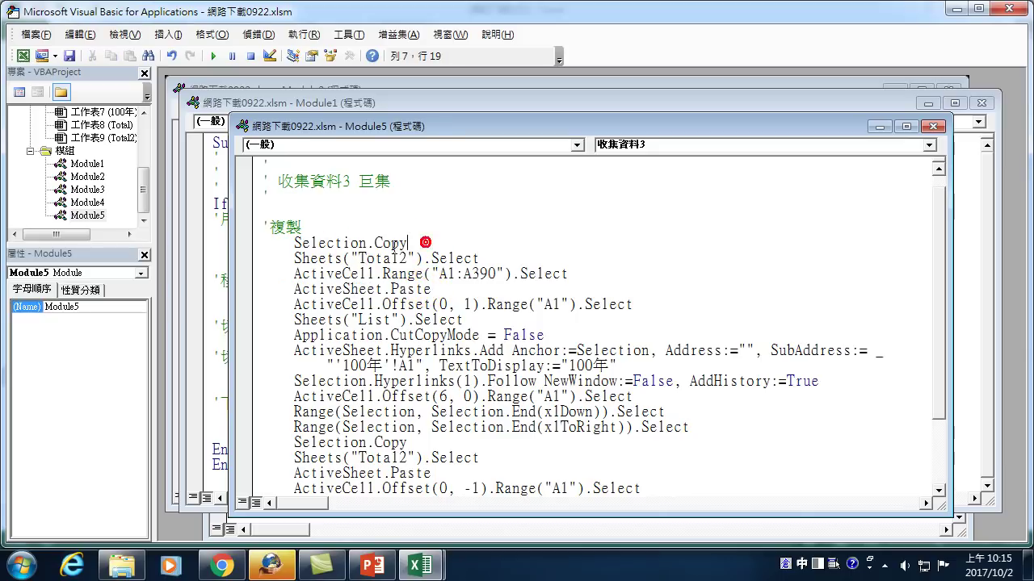
{"action": "key", "text": "Return"}
{"action": "type", "text": "'"}
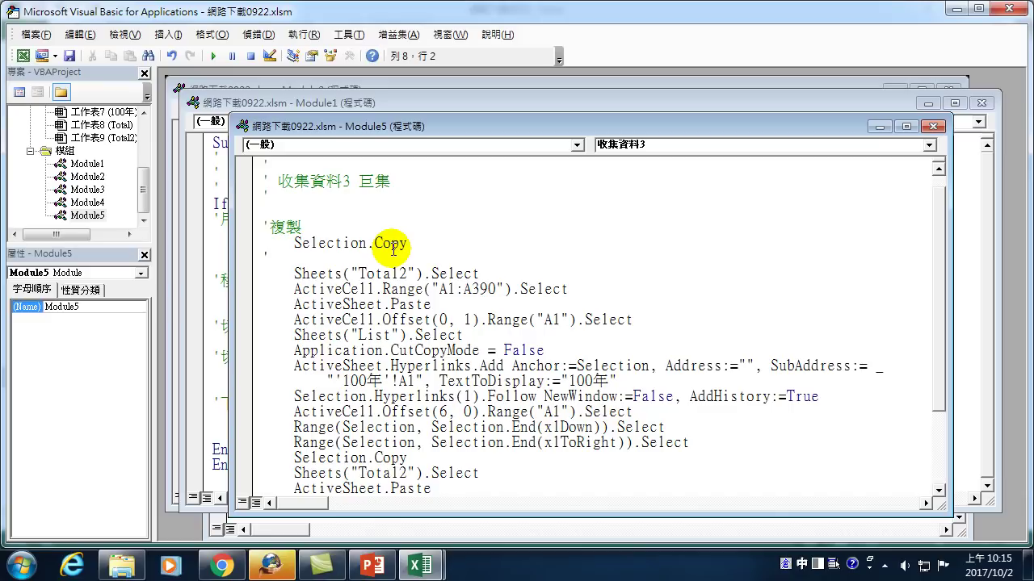
Write the comment 收集日期資料 on the new line below Selection.Copy
{"action": "type", "text": "日期"}
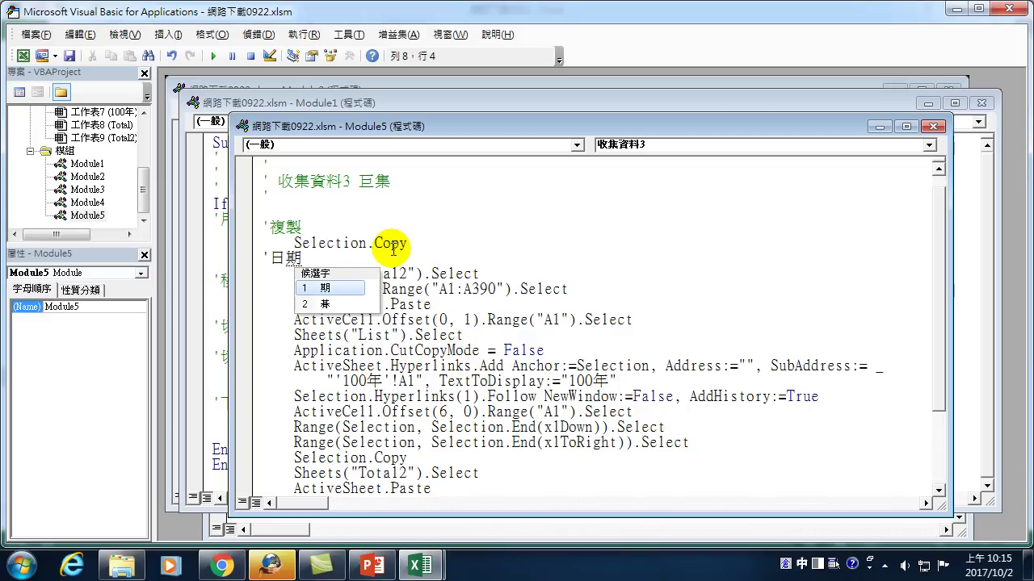
{"action": "key", "text": "Return"}
{"action": "type", "text": "木"}
{"action": "type", "text": "欄"}
{"action": "key", "text": "Down"}
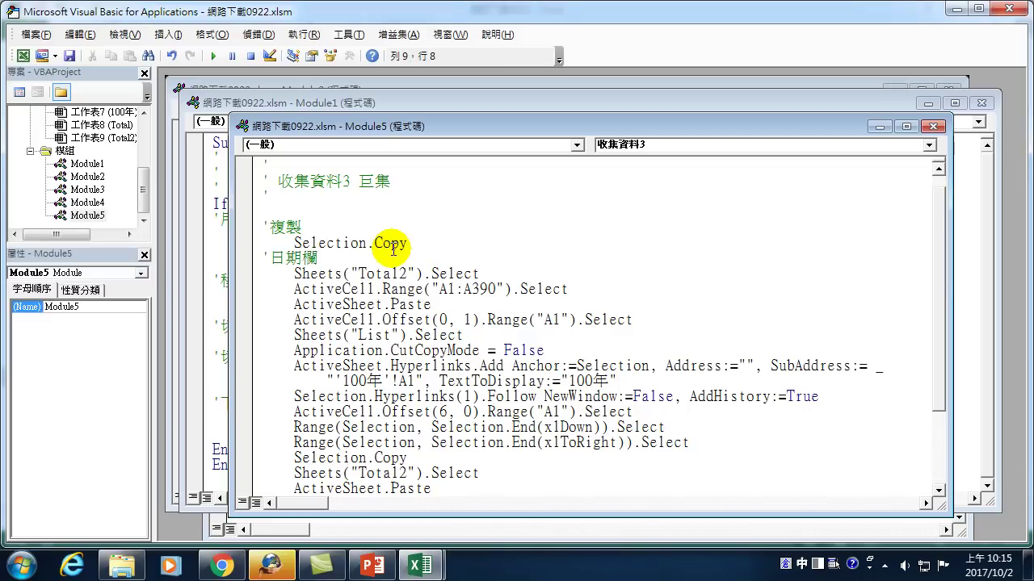
{"action": "left_click", "coordinate": [434, 306]}
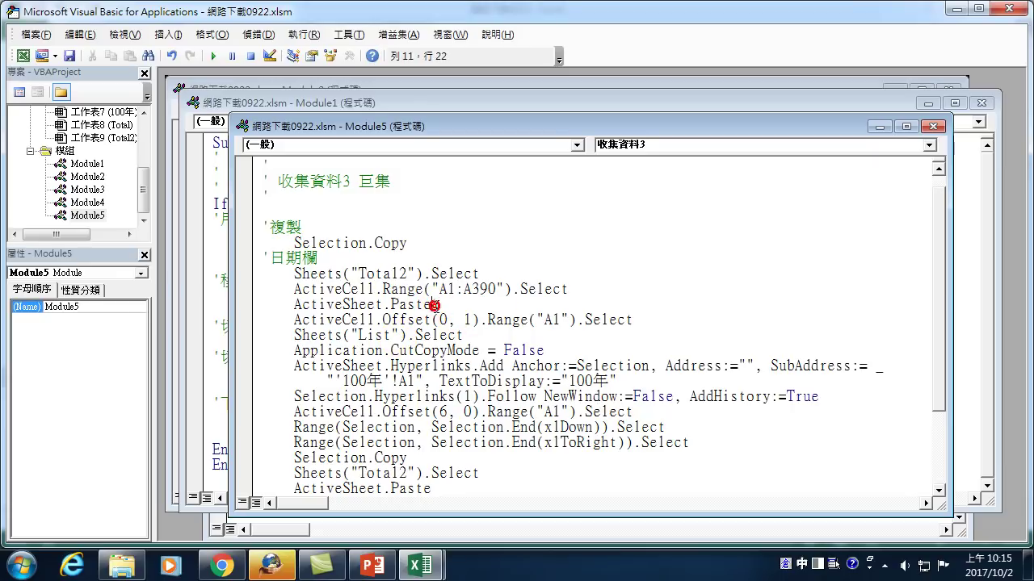
{"action": "left_click", "coordinate": [269, 257]}
{"action": "type", "text": "收"}
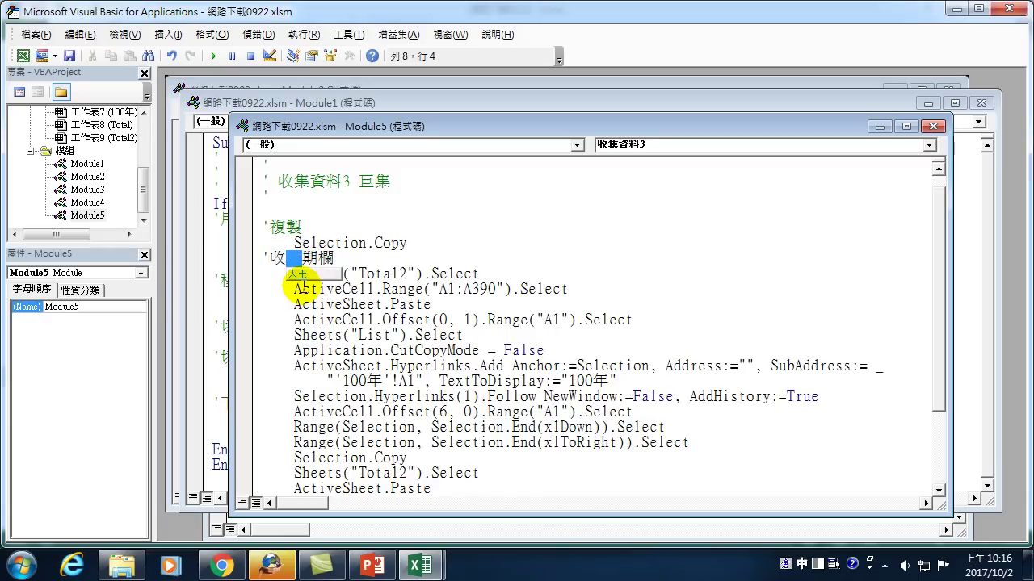
{"action": "type", "text": "集"}
{"action": "key", "text": "Delete"}
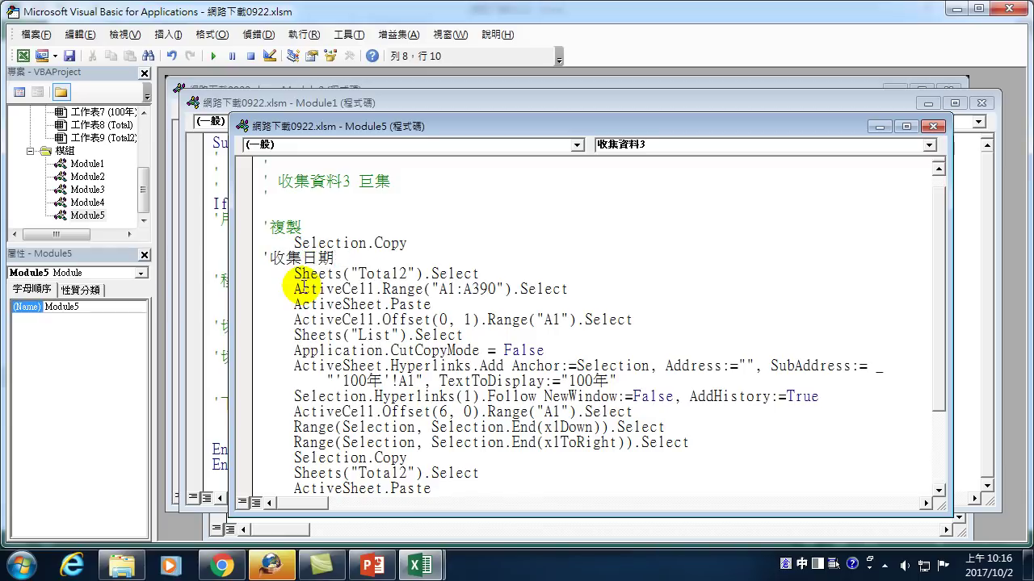
{"action": "type", "text": "資料"}
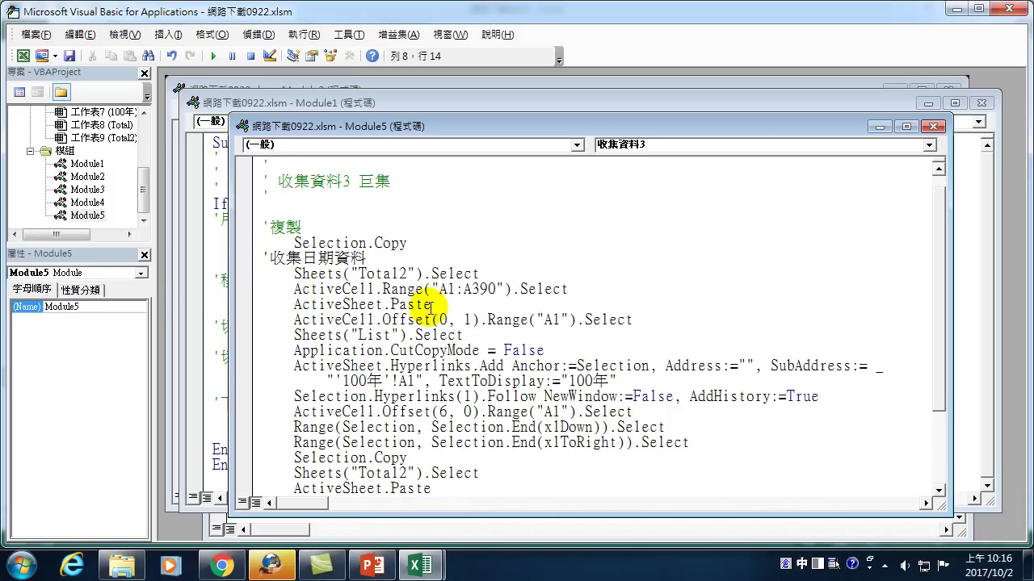
Point out the Offset(0, 1) arguments and add a blank line after ActiveSheet.Paste
{"action": "left_click", "coordinate": [448, 307]}
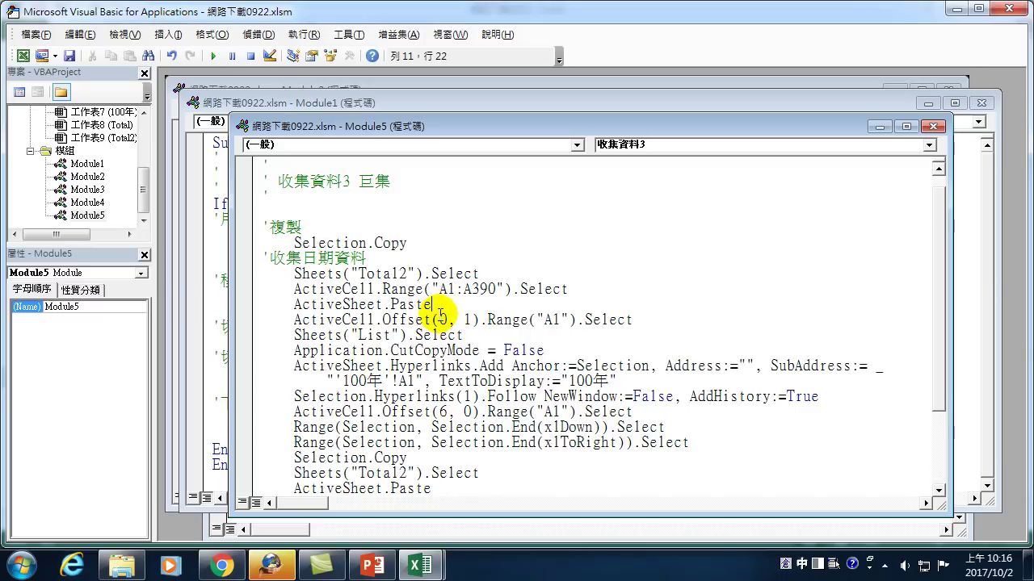
{"action": "double_click", "coordinate": [441, 320]}
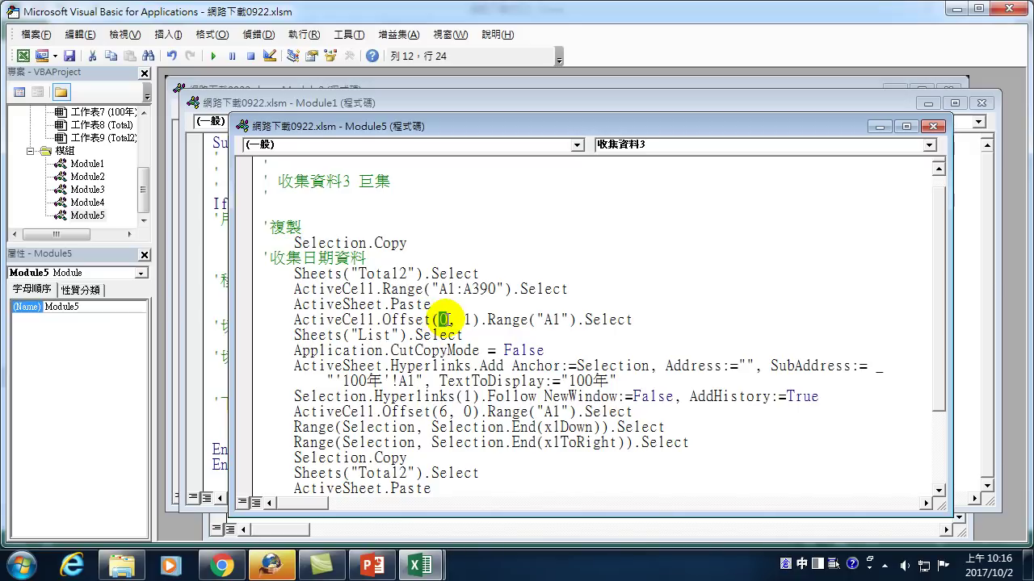
{"action": "double_click", "coordinate": [466, 320]}
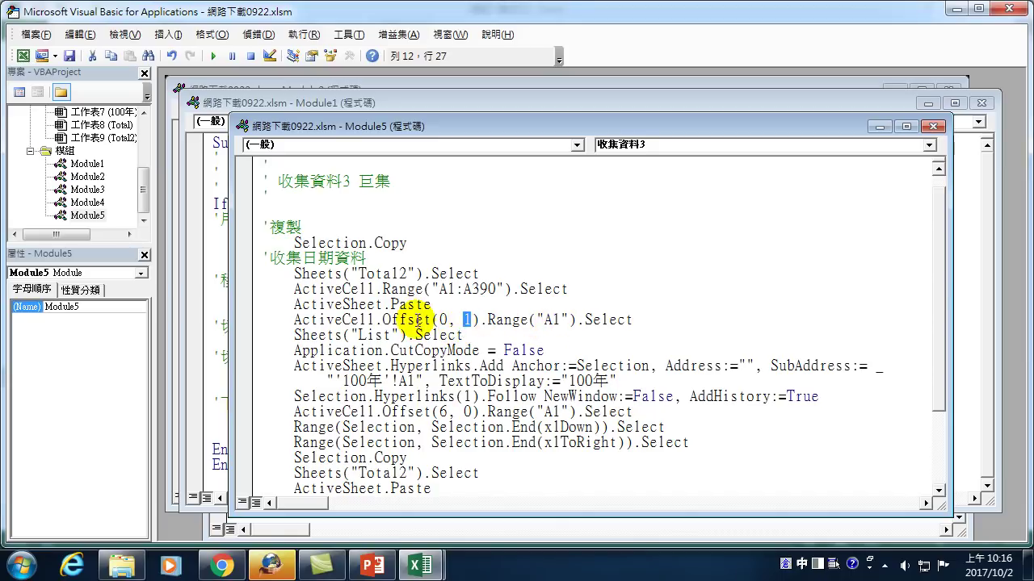
{"action": "left_click", "coordinate": [456, 303]}
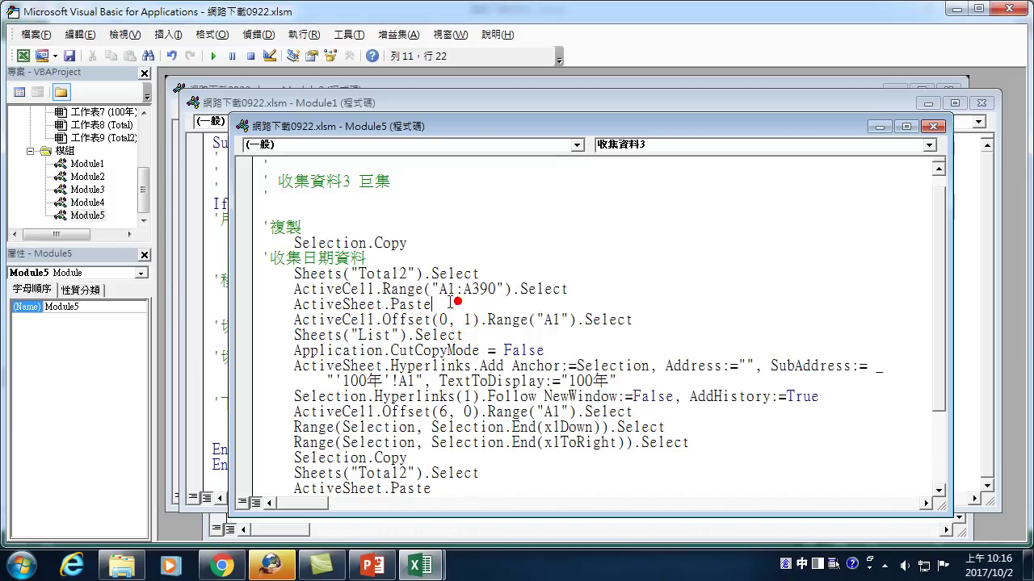
{"action": "key", "text": "Return"}
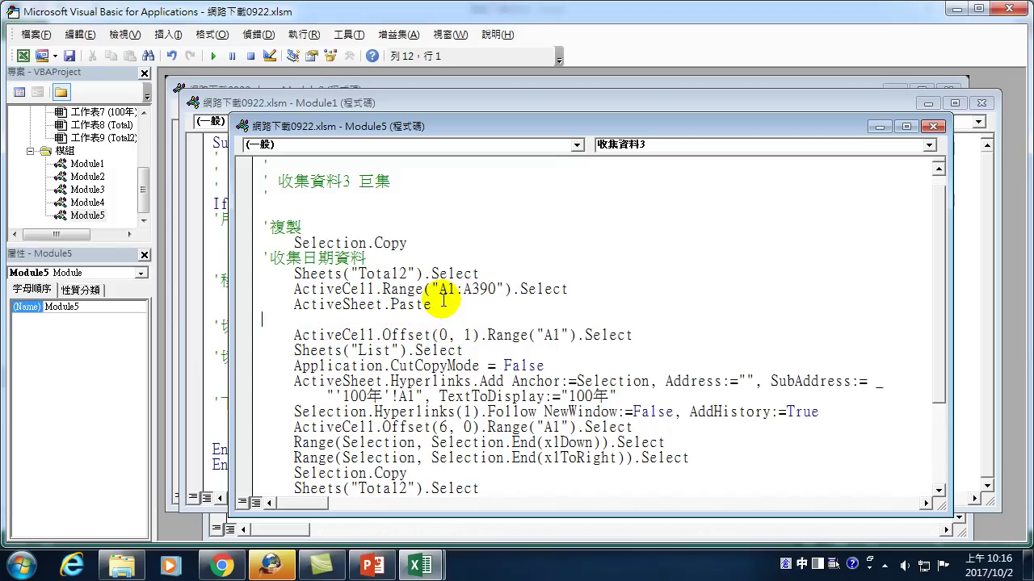
Type the comment 右移一格 and add a new line after the Offset(0, 1) statement
{"action": "type", "text": "'右移"}
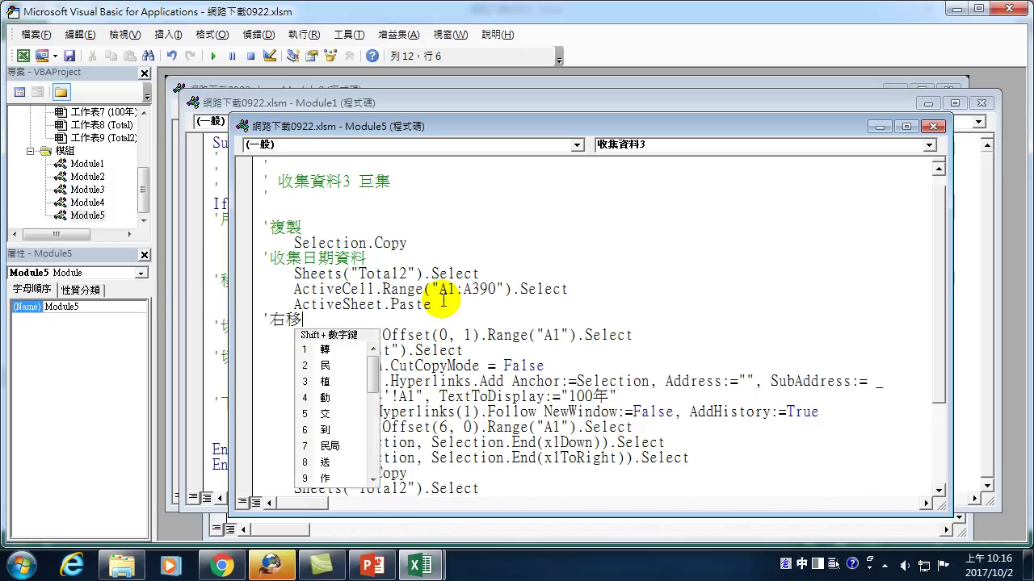
{"action": "type", "text": "一格"}
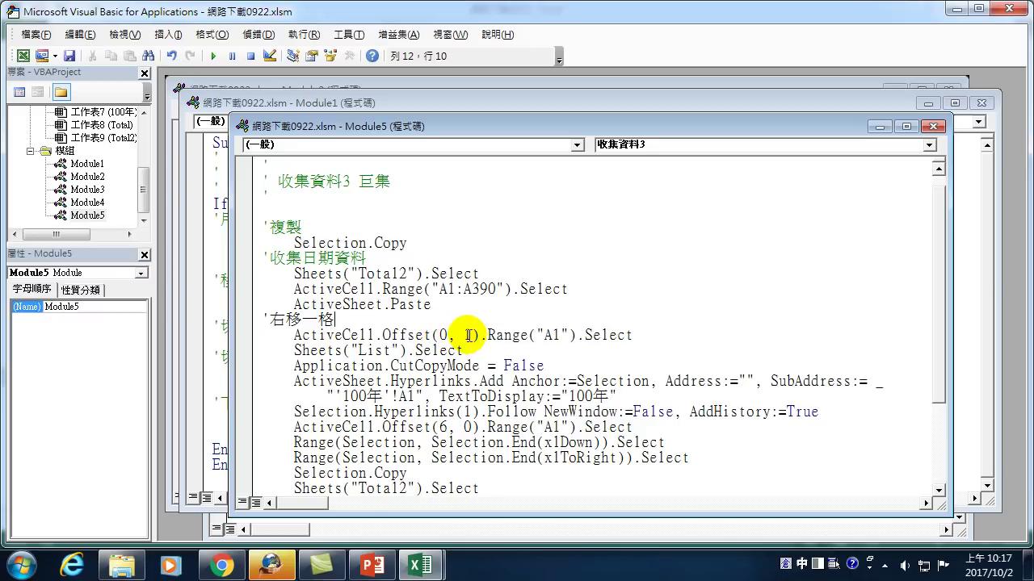
{"action": "left_click", "coordinate": [644, 334]}
{"action": "key", "text": "Return"}
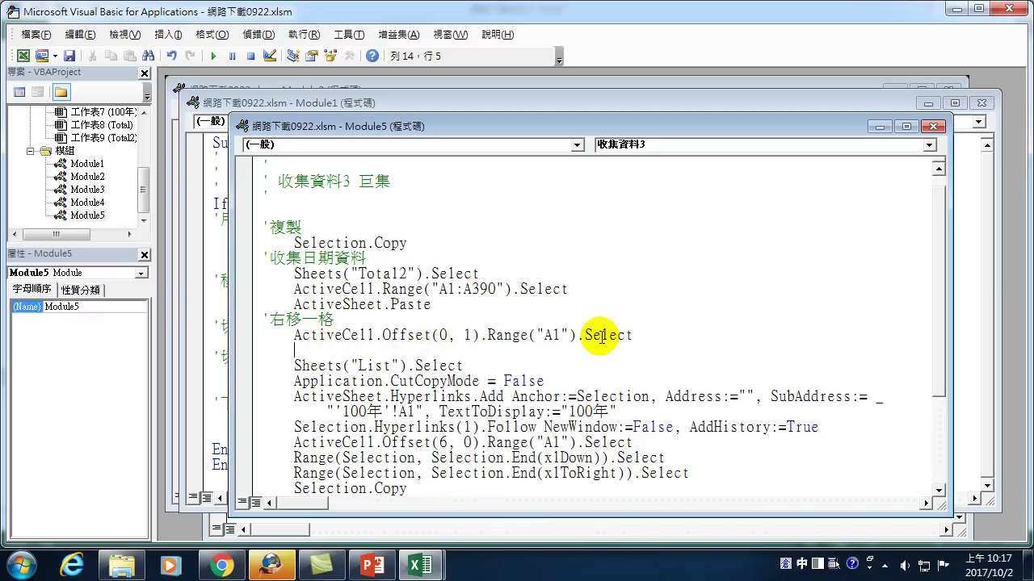
Start the comment 切換工作表到List and highlight the CutCopyMode and hyperlink statements
{"action": "type", "text": "'切"}
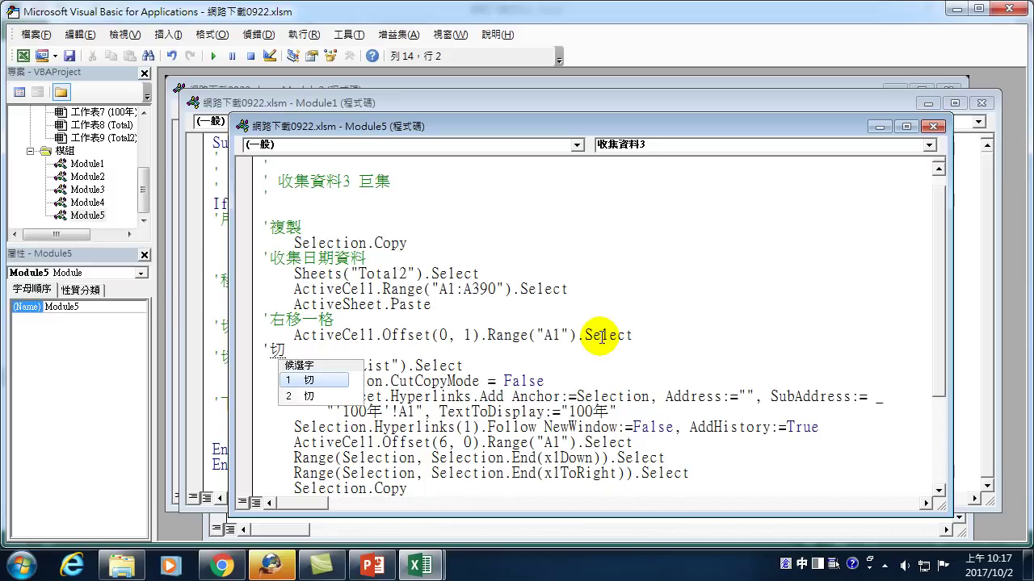
{"action": "type", "text": "換工作表到"}
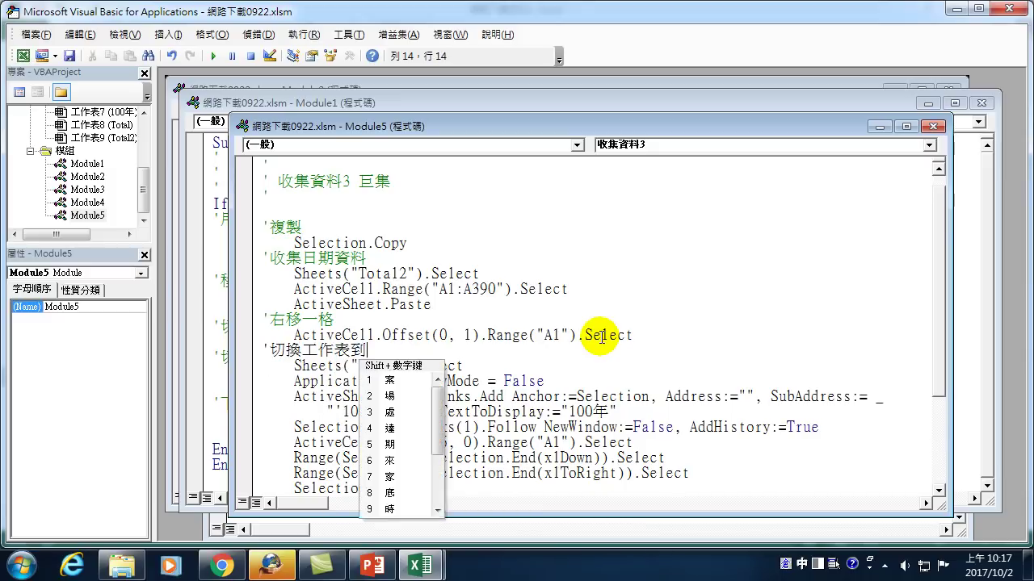
{"action": "type", "text": "List"}
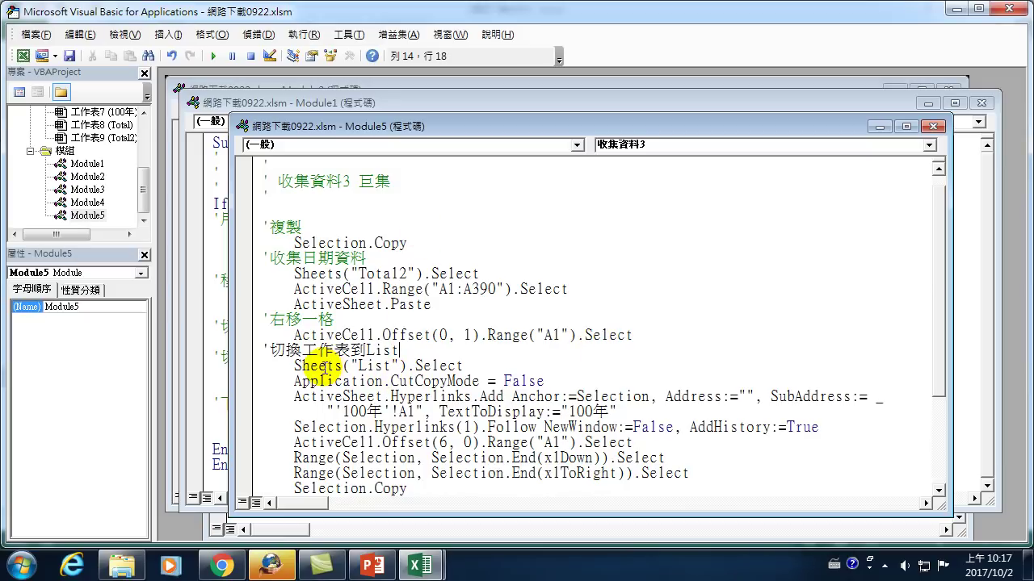
{"action": "mouse_move", "coordinate": [294, 381]}
{"action": "left_mouse_down"}
{"action": "mouse_move", "coordinate": [466, 379]}
{"action": "mouse_move", "coordinate": [468, 398]}
{"action": "mouse_move", "coordinate": [488, 412]}
{"action": "mouse_move", "coordinate": [623, 415]}
{"action": "left_mouse_up"}
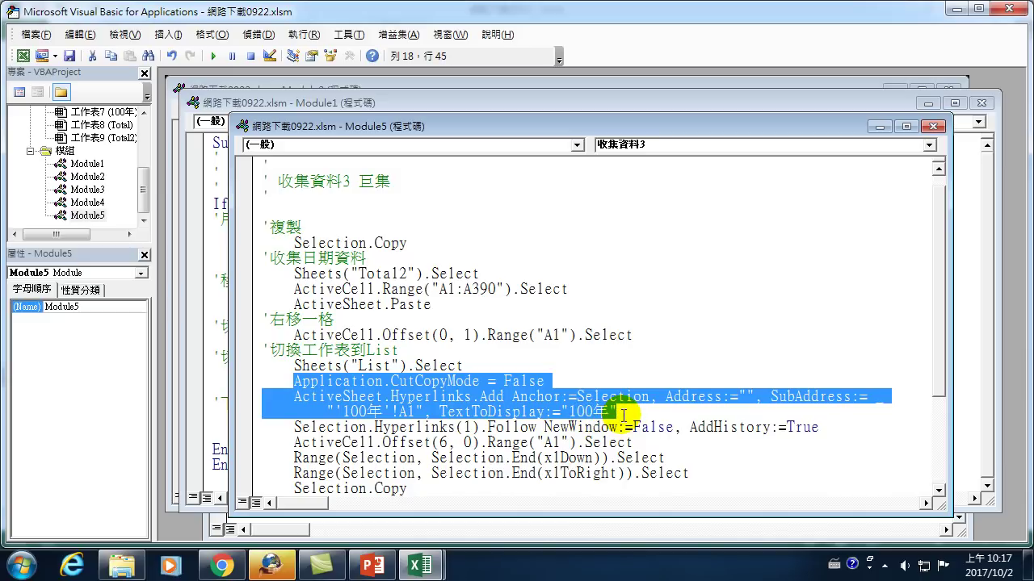
{"action": "scroll", "coordinate": [521, 396], "scroll_direction": "down", "scroll_amount": 1}
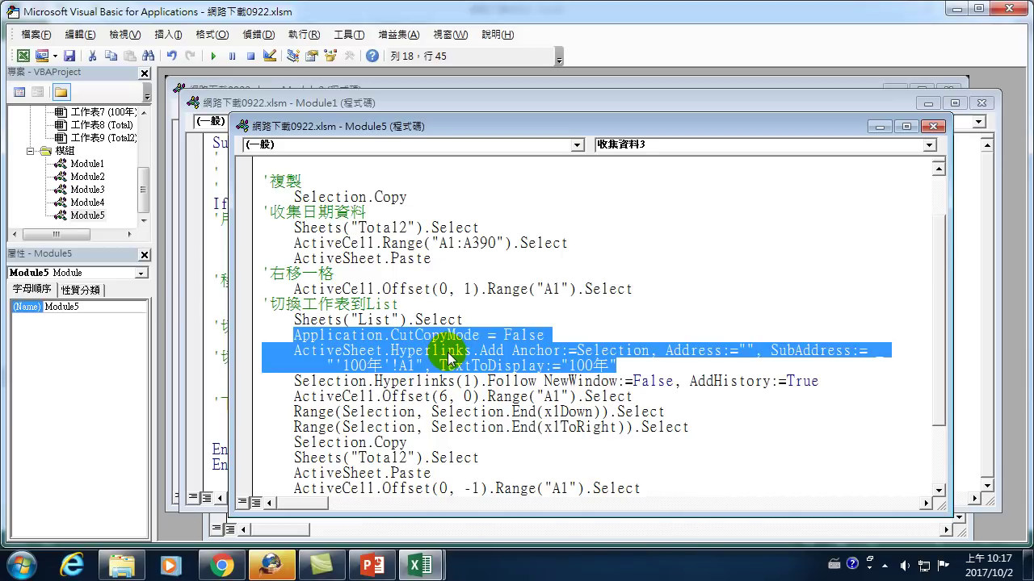
Add the comment 超連結到指定工作表 on a new line after the CutCopyMode statement
{"action": "left_click", "coordinate": [475, 321]}
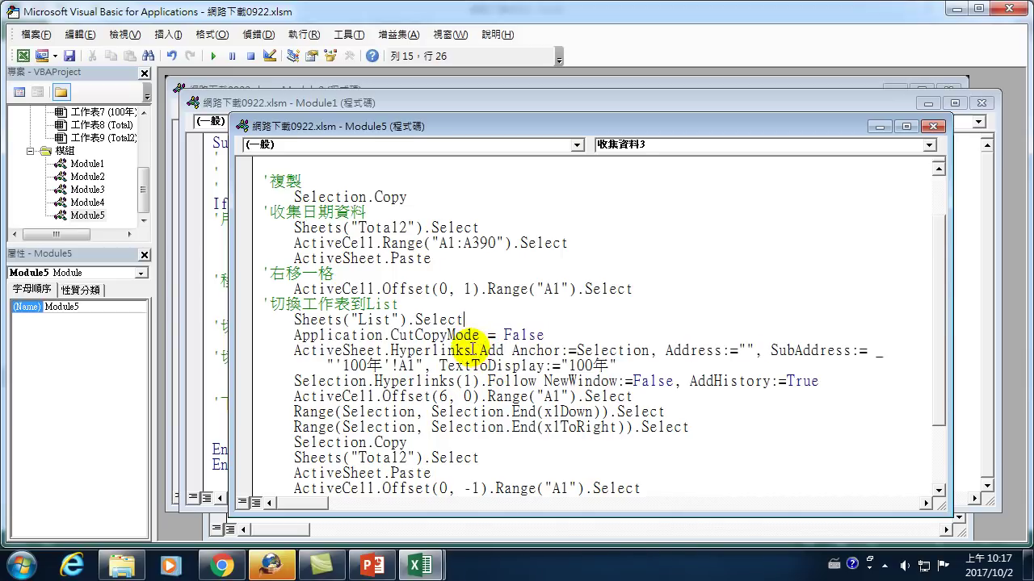
{"action": "left_click", "coordinate": [556, 336]}
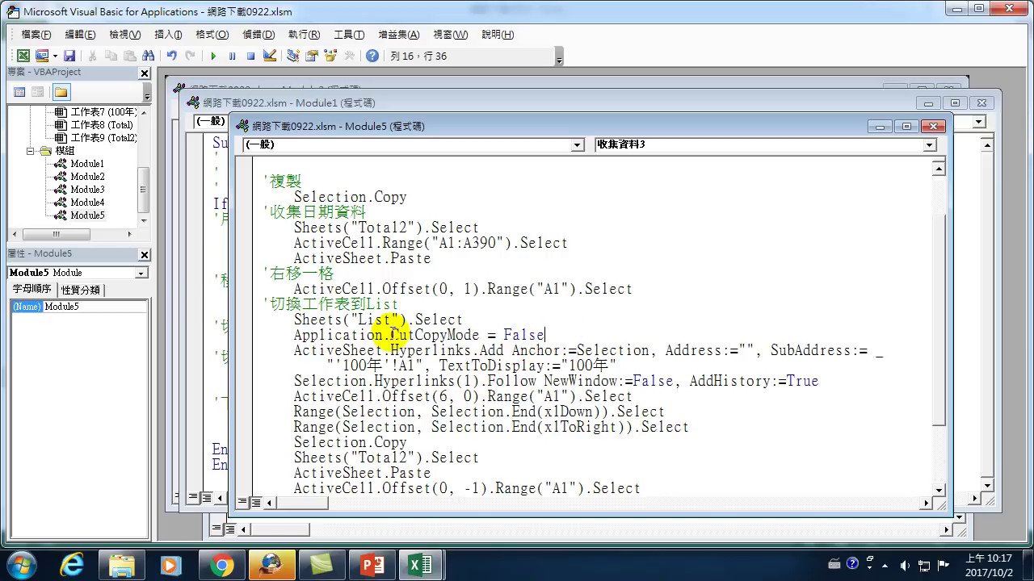
{"action": "key", "text": "Return"}
{"action": "type", "text": "'g"}
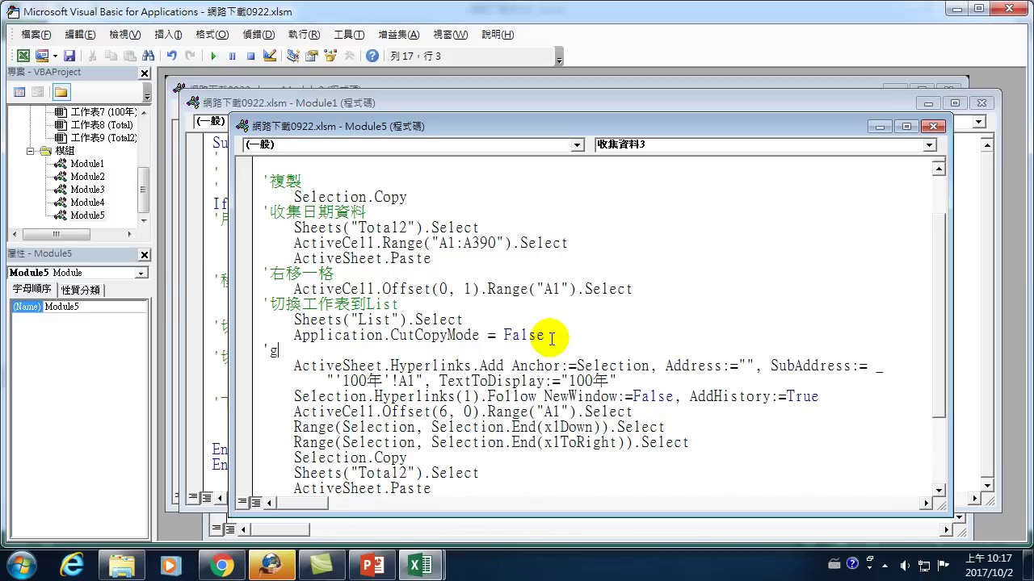
{"action": "type", "text": "osh"}
{"action": "key", "text": "BackSpace"}
{"action": "key", "text": "BackSpace"}
{"action": "key", "text": "BackSpace"}
{"action": "key", "text": "BackSpace"}
{"action": "key", "text": "ctrl+space"}
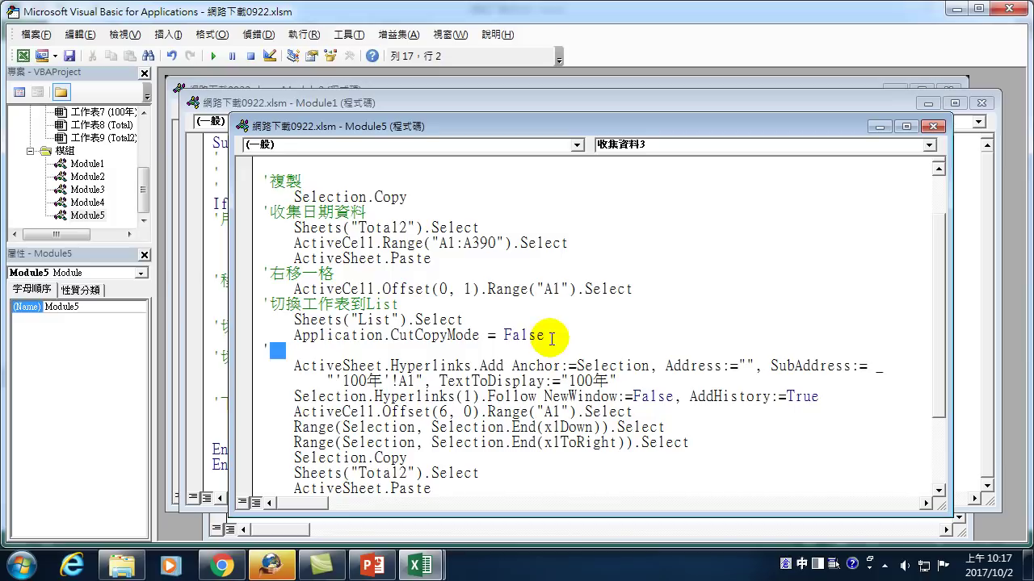
{"action": "type", "text": "超連"}
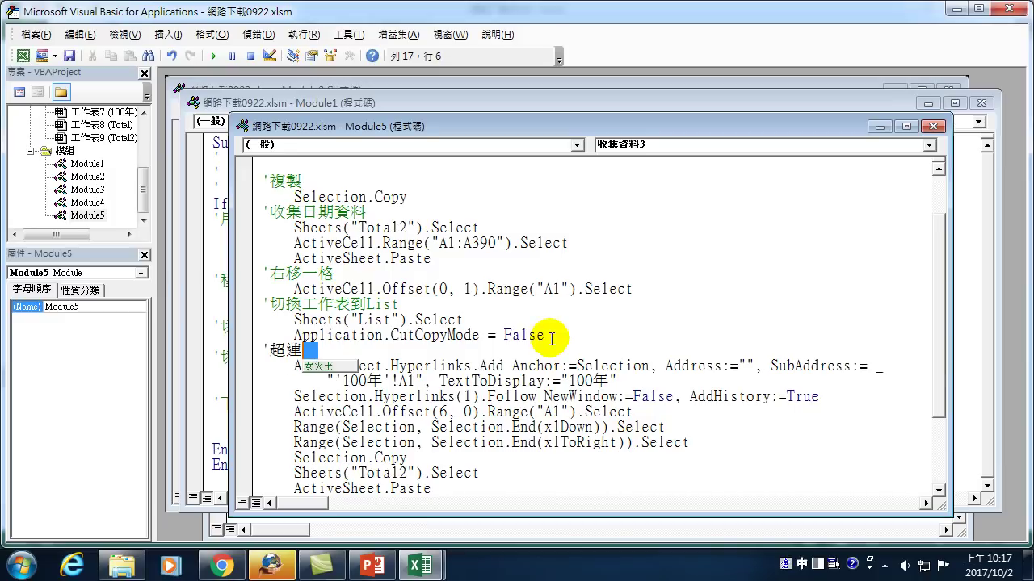
{"action": "type", "text": "結"}
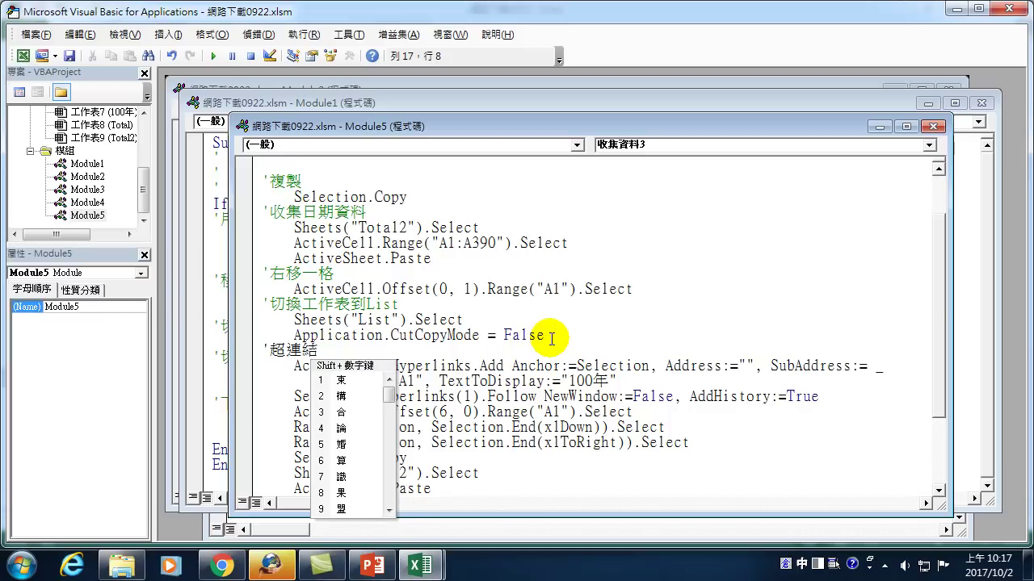
{"action": "type", "text": "到"}
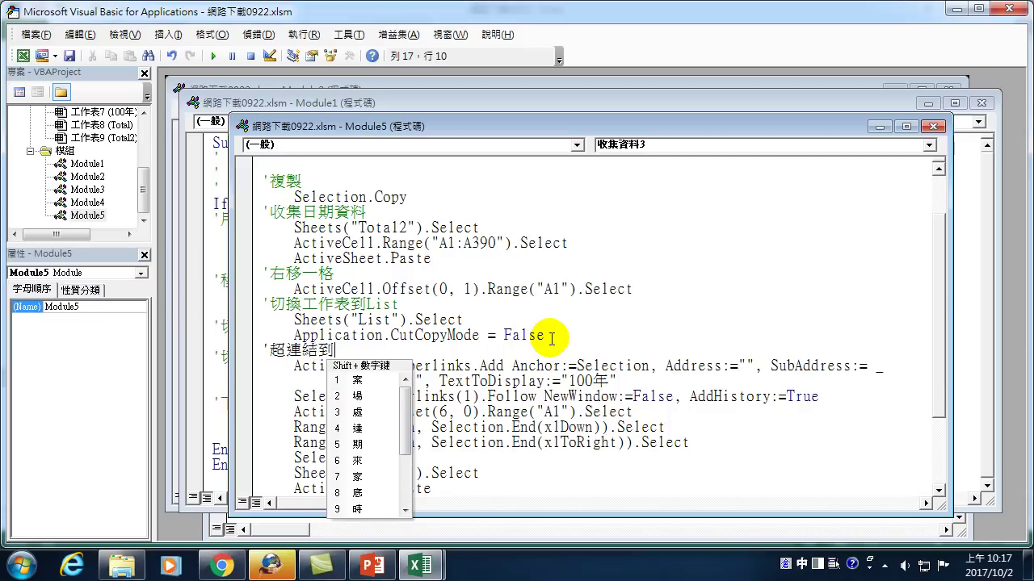
{"action": "type", "text": "qwp"}
{"action": "type", "text": "指定"}
{"action": "type", "text": "工作表"}
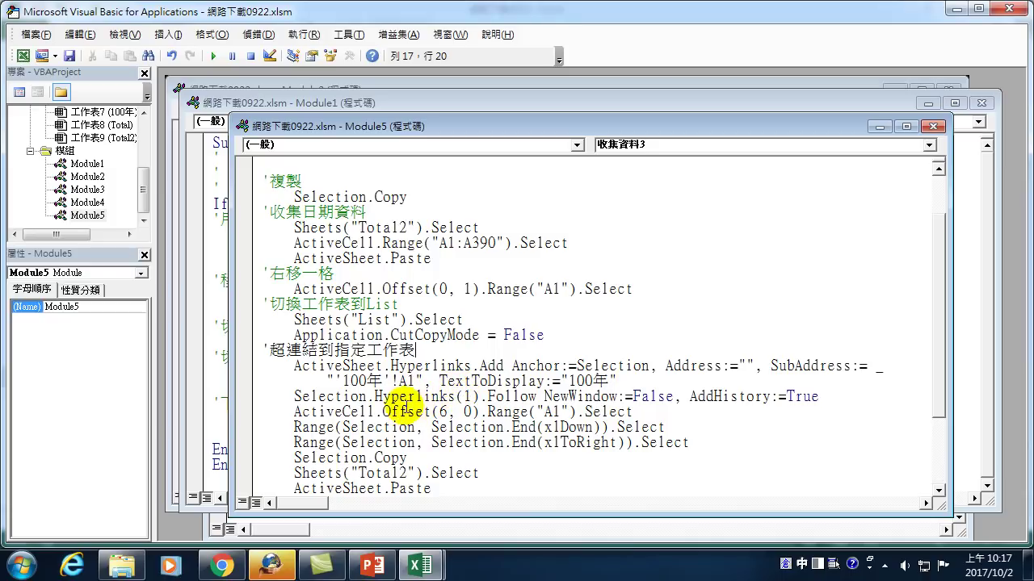
Insert blank lines around the Offset(6, 0) line and start an apostrophe comment below the hyperlink line
{"action": "left_click_drag", "start_coordinate": [480, 396], "coordinate": [575, 395]}
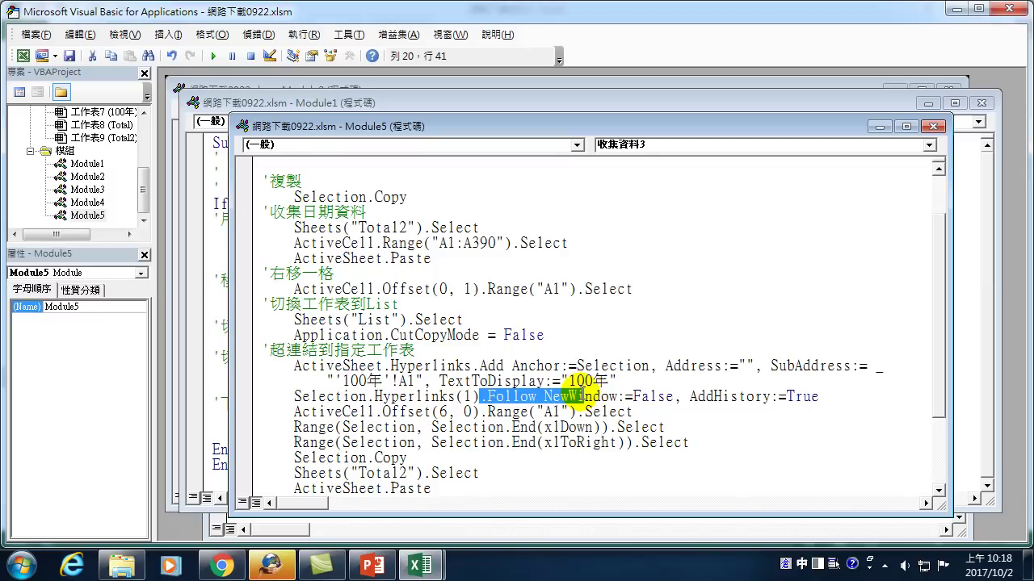
{"action": "left_click", "coordinate": [638, 411]}
{"action": "key", "text": "Return"}
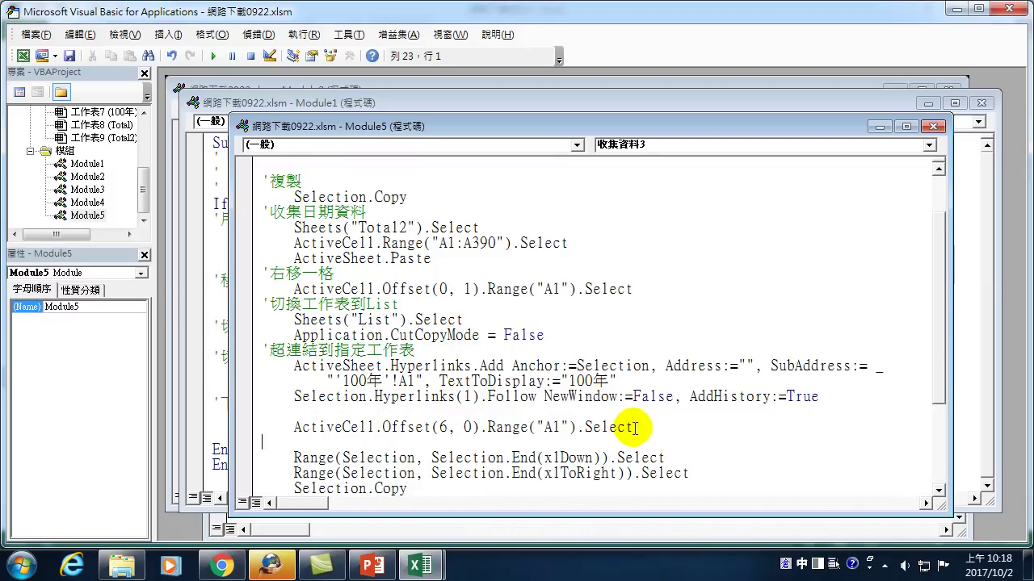
{"action": "scroll", "coordinate": [361, 306], "scroll_direction": "down", "scroll_amount": 2}
{"action": "key", "text": "Up"}
{"action": "key", "text": "Up"}
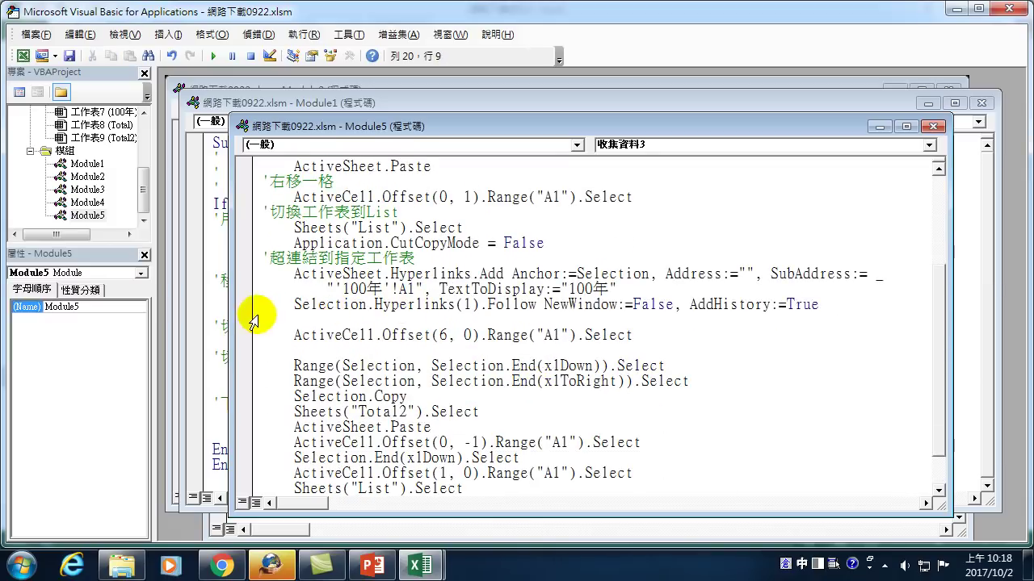
{"action": "left_click", "coordinate": [267, 322]}
{"action": "left_click", "coordinate": [641, 287]}
{"action": "key", "text": "Return"}
{"action": "type", "text": "'"}
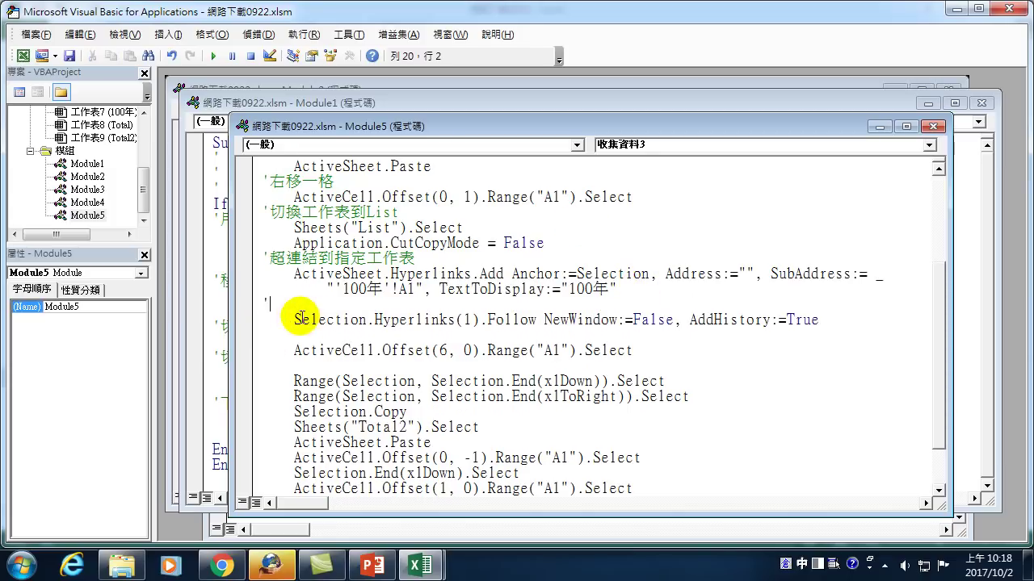
Delete the stray apostrophe and blank line above the Hyperlinks Follow line, leaving an empty line below it
{"action": "left_click_drag", "start_coordinate": [292, 319], "coordinate": [672, 329]}
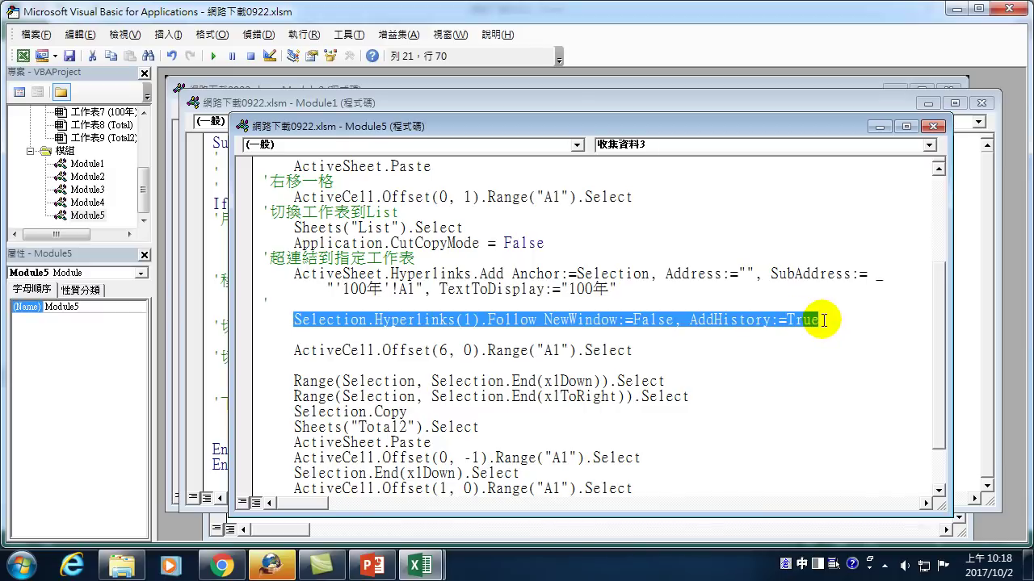
{"action": "left_click", "coordinate": [304, 292]}
{"action": "left_click", "coordinate": [274, 298]}
{"action": "key", "text": "BackSpace"}
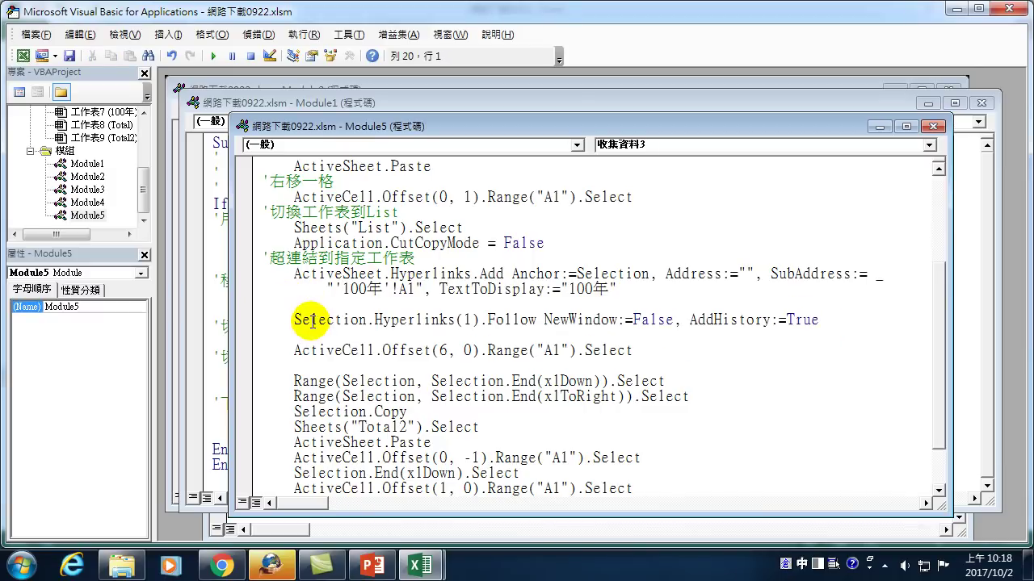
{"action": "key", "text": "BackSpace"}
{"action": "left_click", "coordinate": [570, 304]}
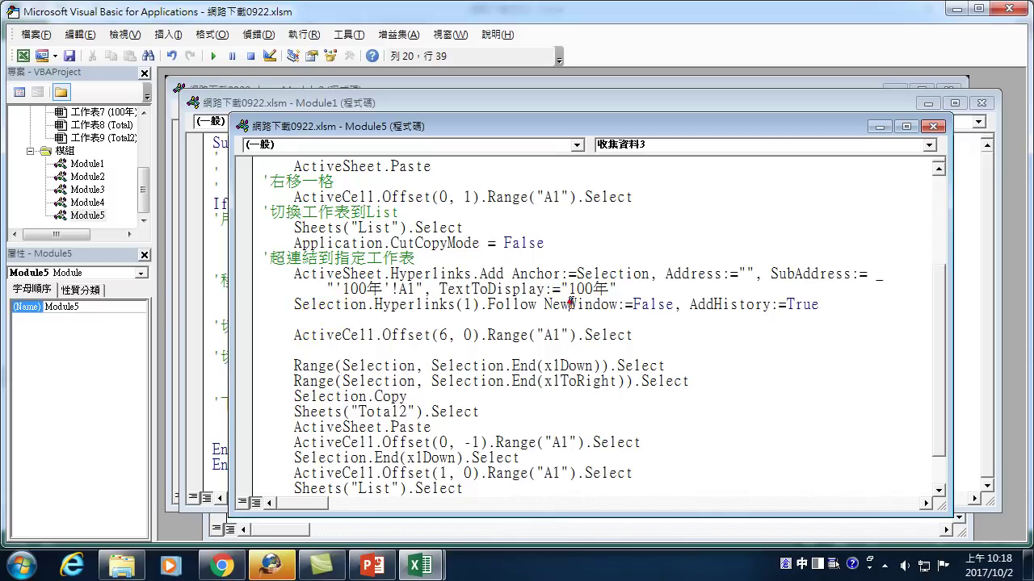
{"action": "left_click_drag", "start_coordinate": [570, 304], "coordinate": [697, 304]}
{"action": "left_click", "coordinate": [838, 305]}
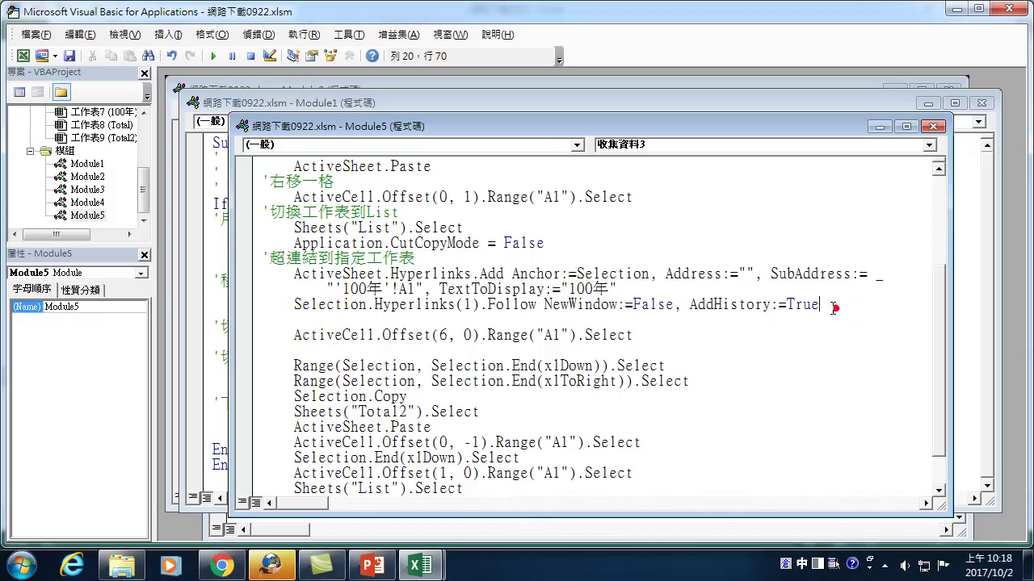
{"action": "left_click", "coordinate": [415, 319]}
{"action": "type", "text": "'"}
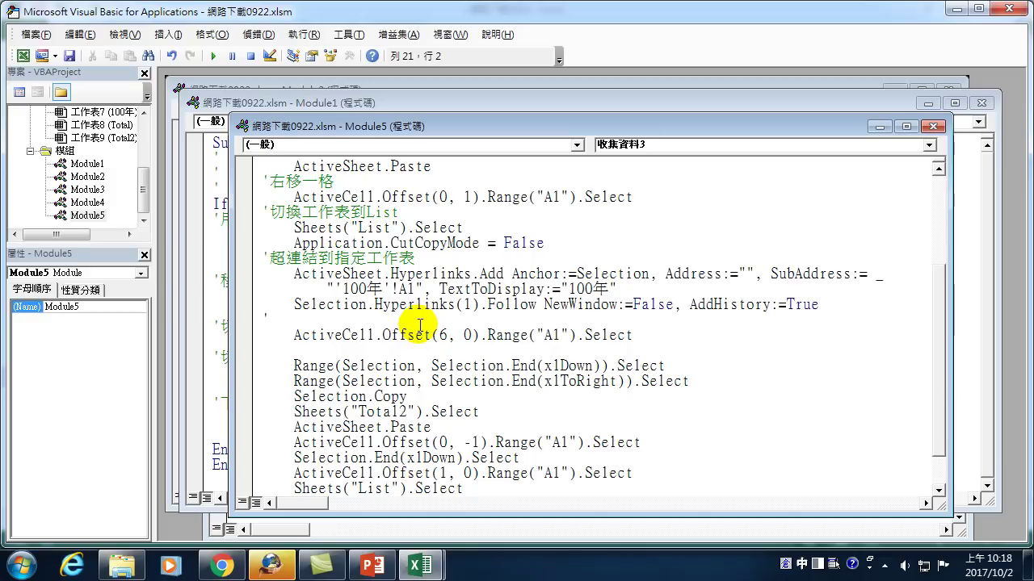
Type the comment 選複製範圍 above the ActiveCell.Offset(6, 0) line
{"action": "type", "text": "ㄏ"}
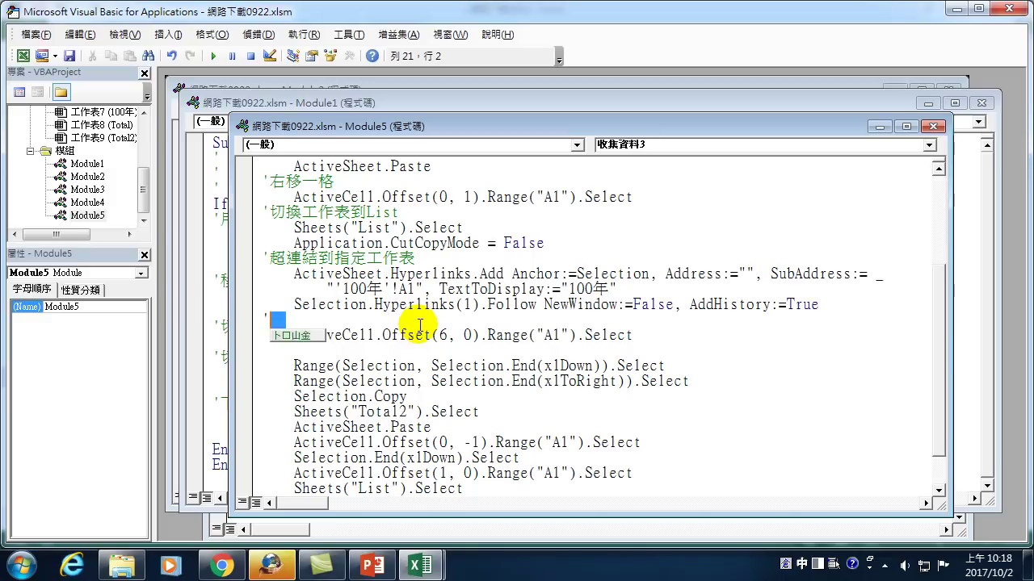
{"action": "type", "text": "3"}
{"action": "key", "text": "Return"}
{"action": "key", "text": "Escape"}
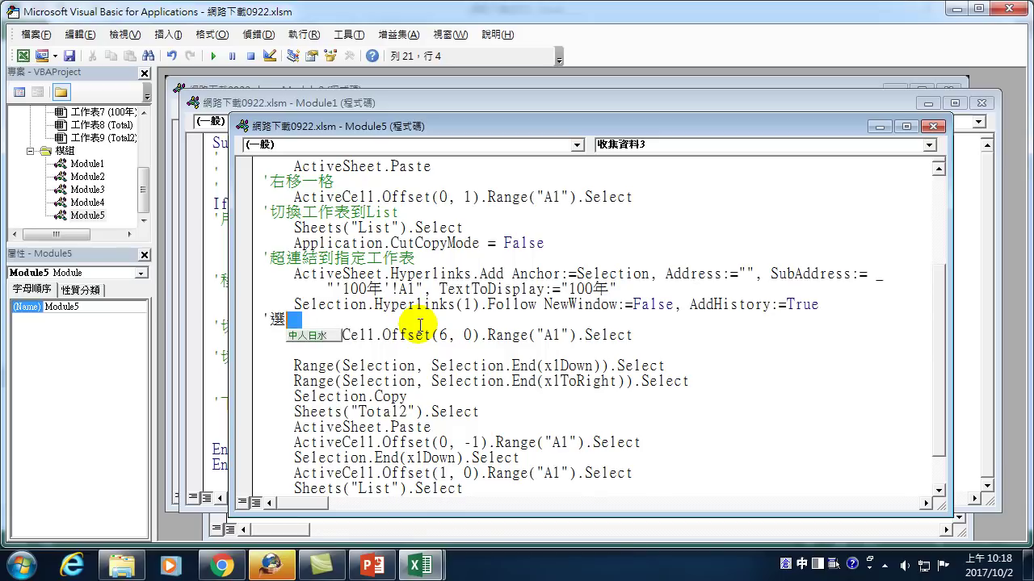
{"action": "type", "text": "複"}
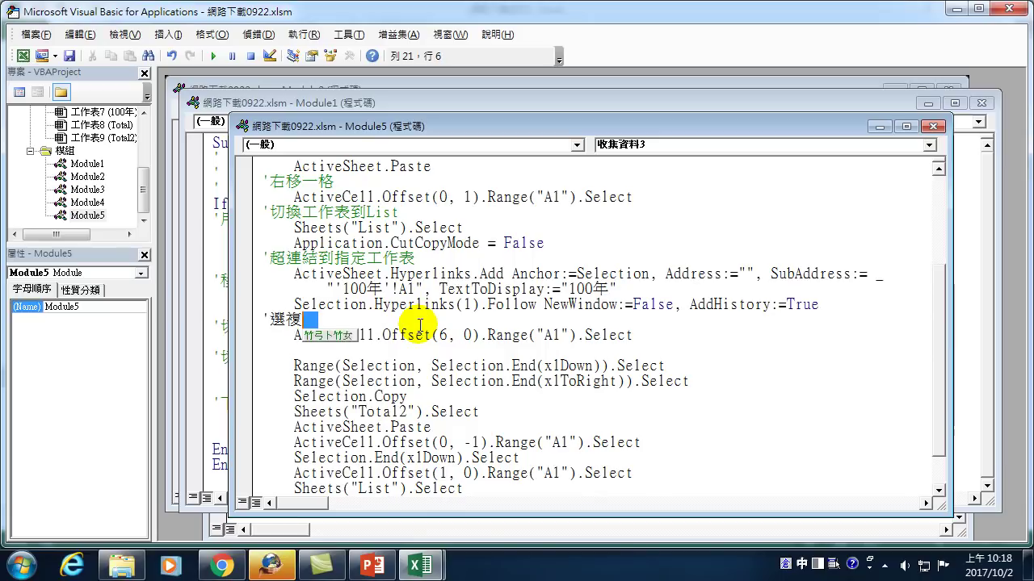
{"action": "key", "text": "space"}
{"action": "key", "text": "Escape"}
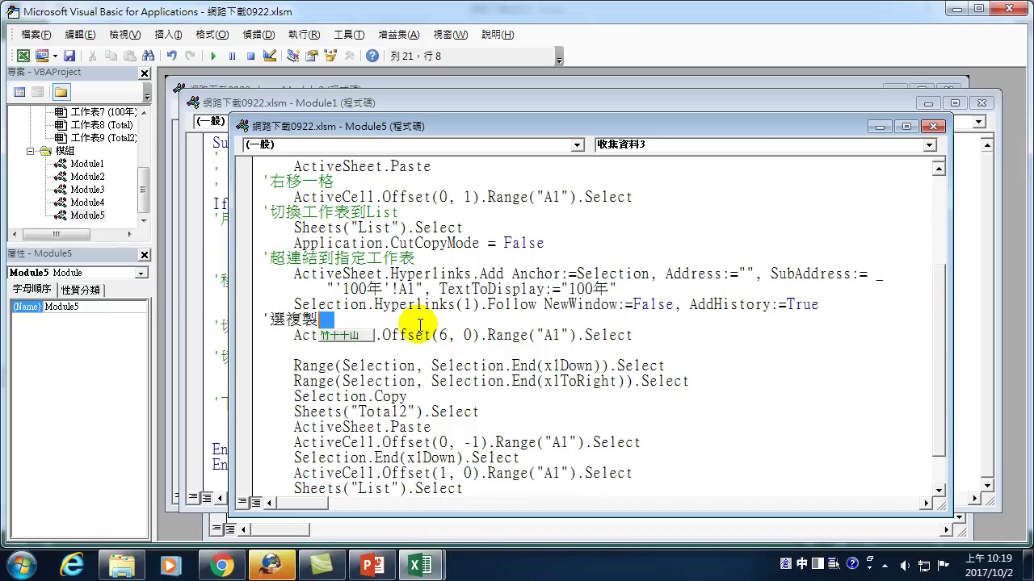
{"action": "type", "text": "範"}
{"action": "key", "text": "space"}
{"action": "key", "text": "Return"}
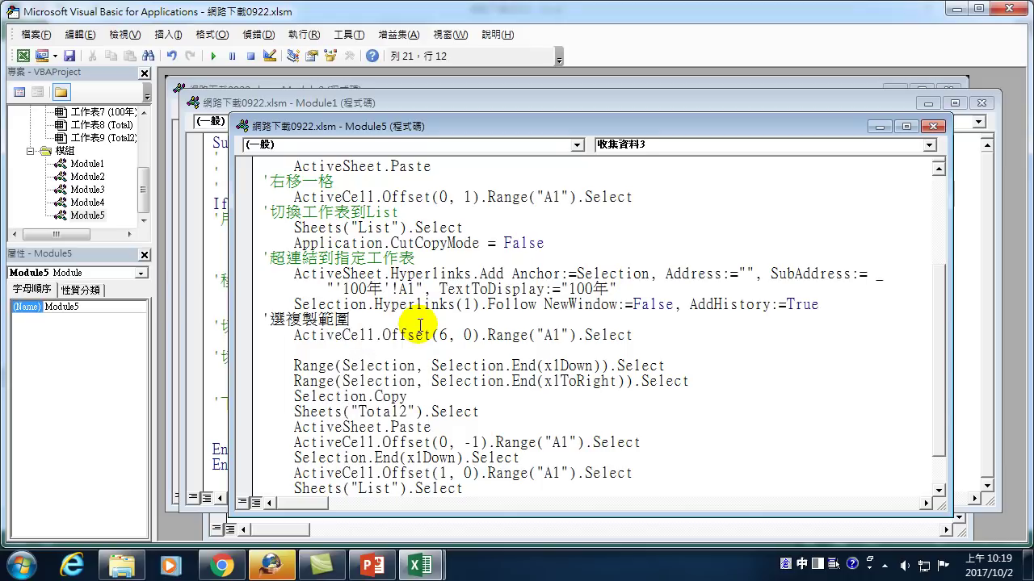
Remove the blank line after Offset(6, 0) and open a new line below Selection.Copy
{"action": "left_click", "coordinate": [265, 354]}
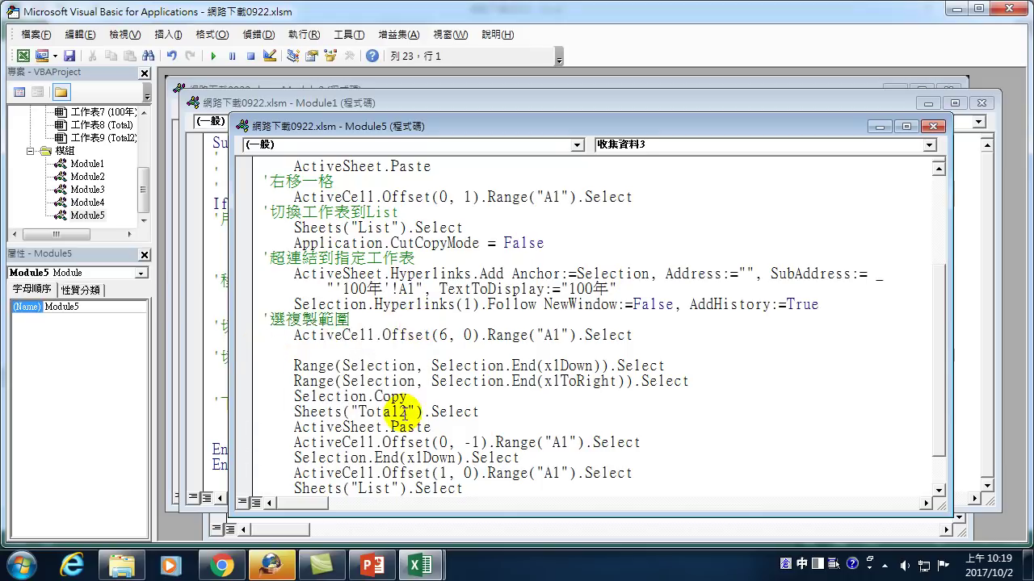
{"action": "key", "text": "Delete"}
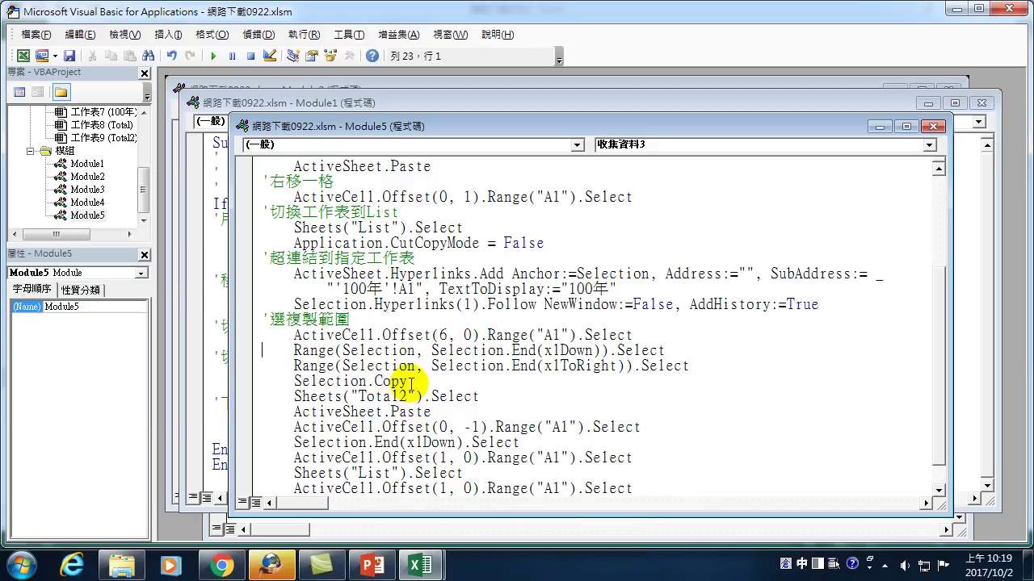
{"action": "left_click", "coordinate": [432, 381]}
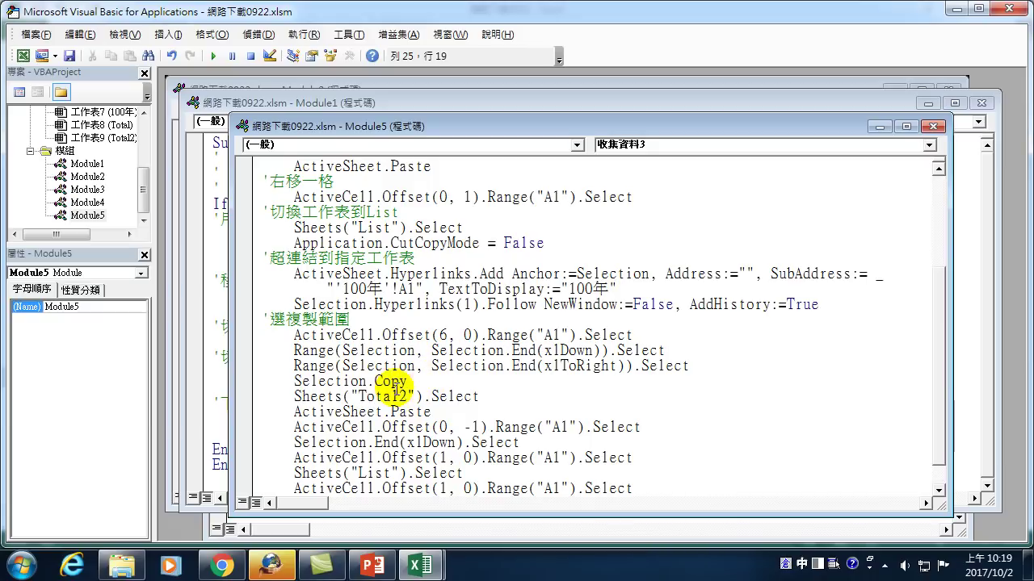
{"action": "key", "text": "Return"}
{"action": "type", "text": "'"}
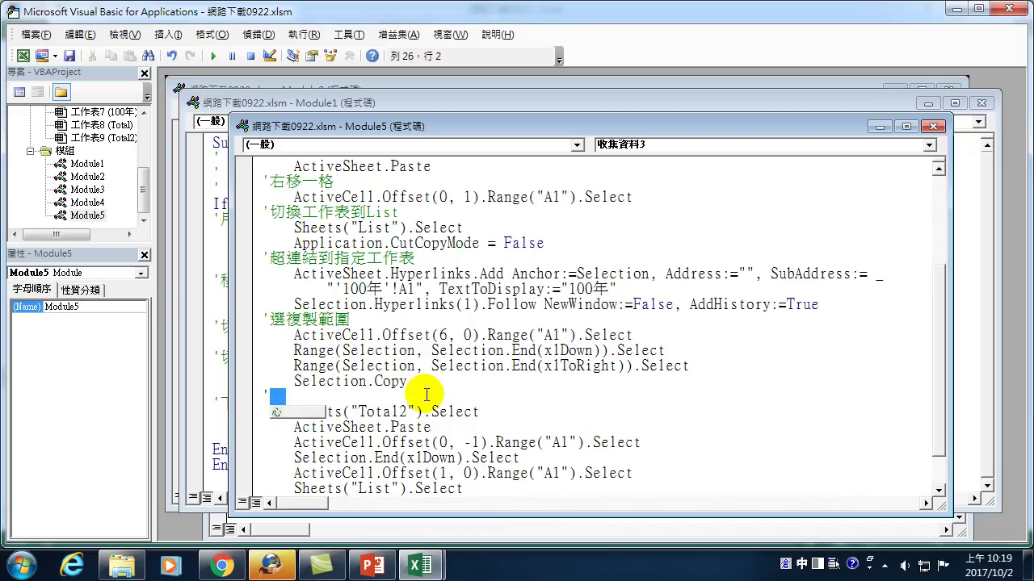
Type the comment 切換工作表到Total2 and add a new line after the Total2 sheet switch
{"action": "type", "text": "切換工作表"}
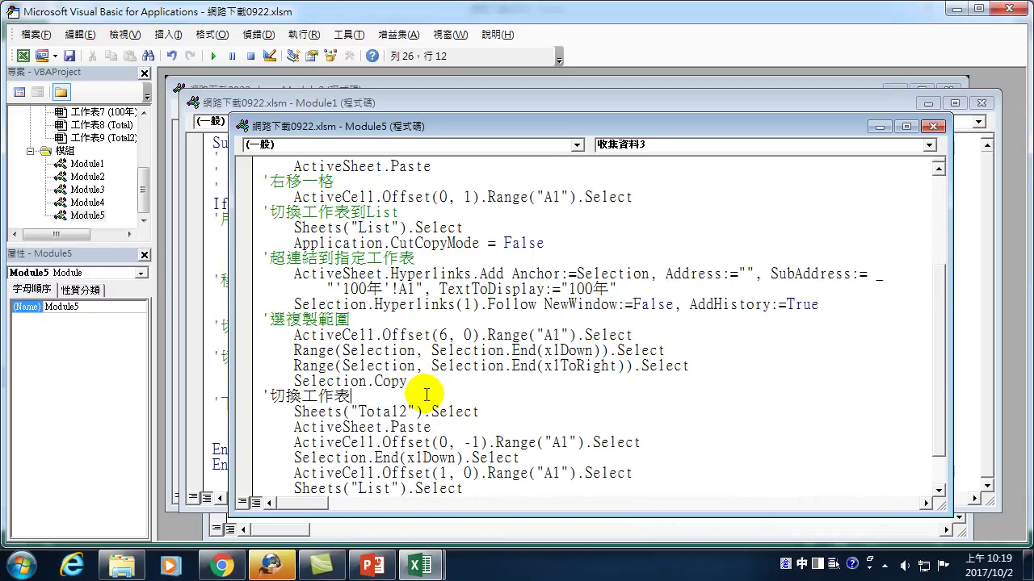
{"action": "type", "text": "Totl"}
{"action": "type", "text": "l2"}
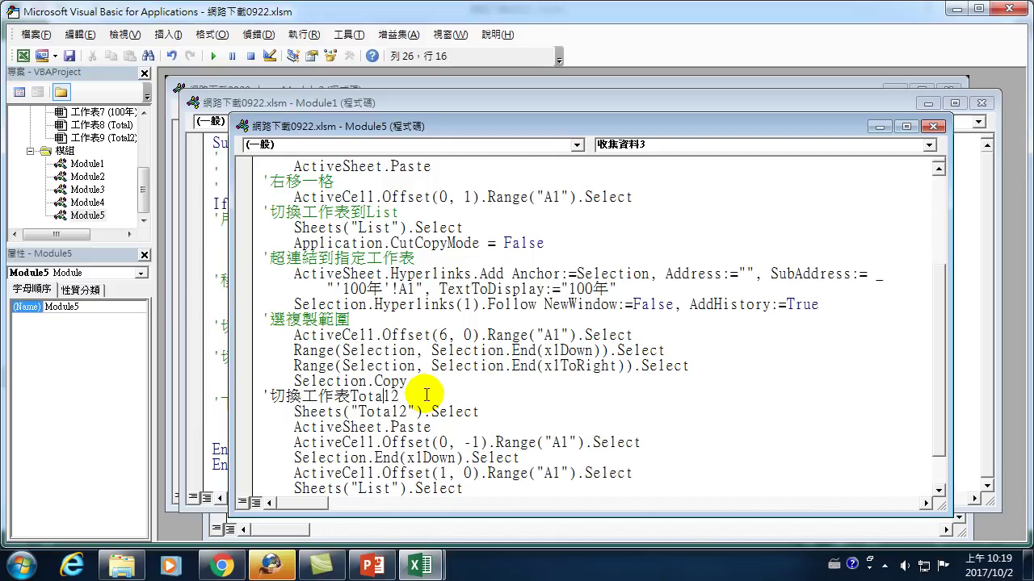
{"action": "type", "text": "到"}
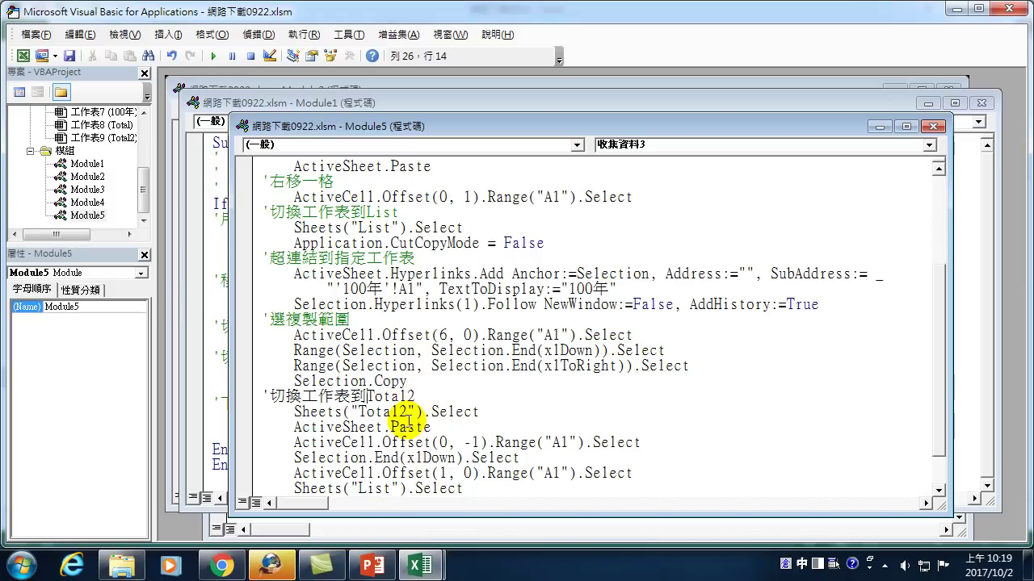
{"action": "left_click", "coordinate": [495, 413]}
{"action": "key", "text": "Return"}
{"action": "type", "text": "'"}
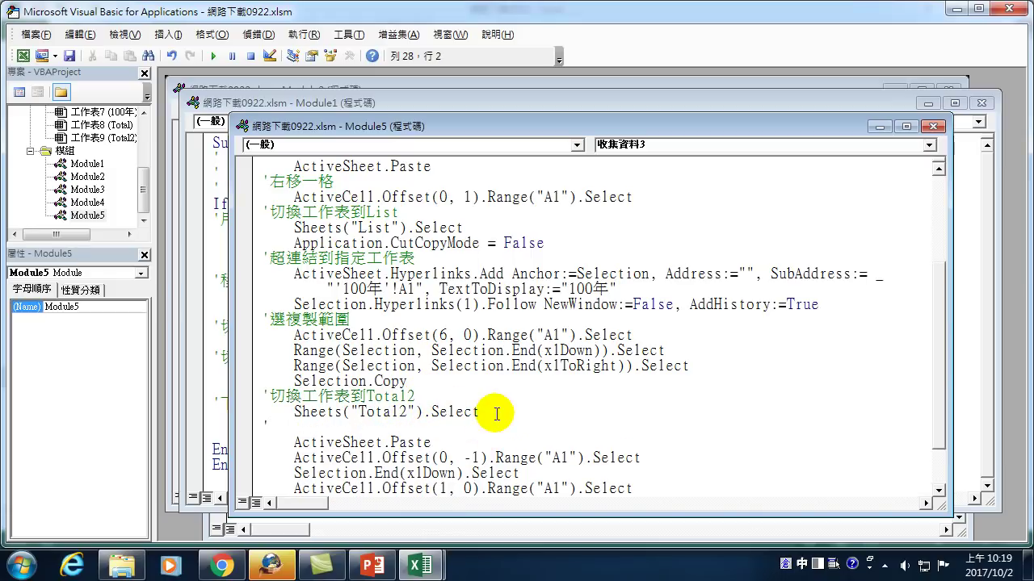
Add the comment 貼上 above the paste line
{"action": "type", "text": "貼上"}
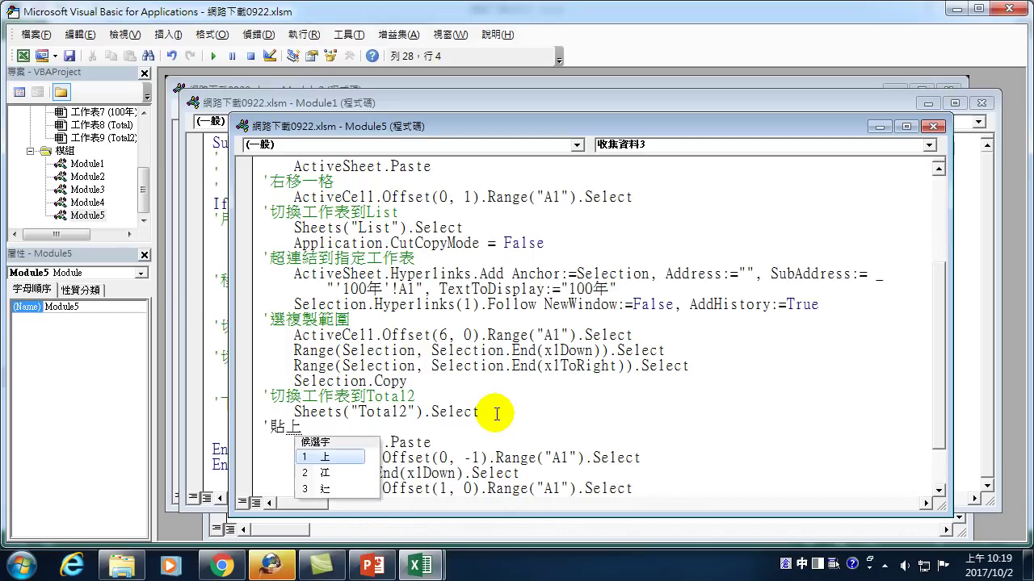
{"action": "left_click", "coordinate": [273, 319]}
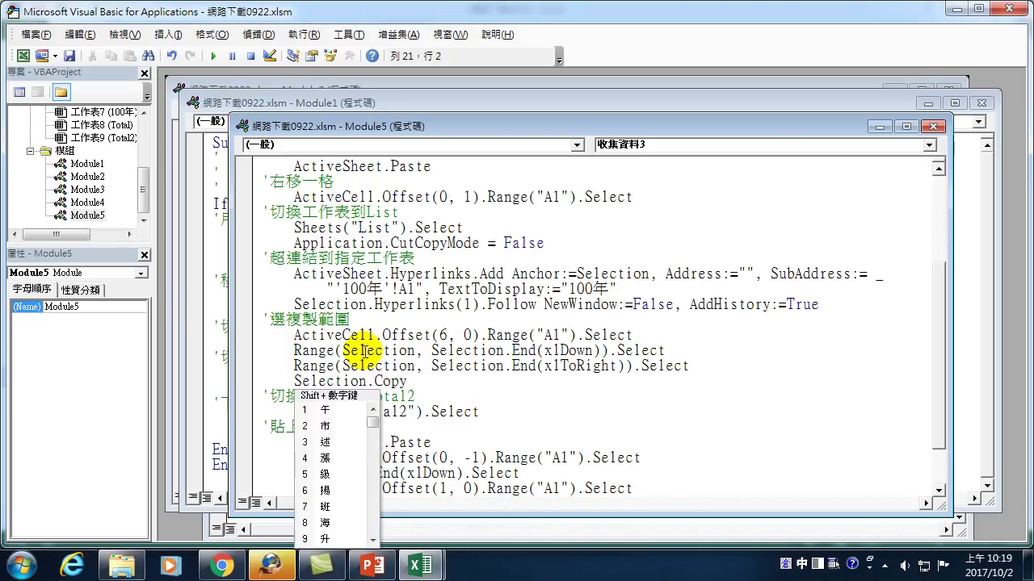
{"action": "left_click", "coordinate": [307, 426]}
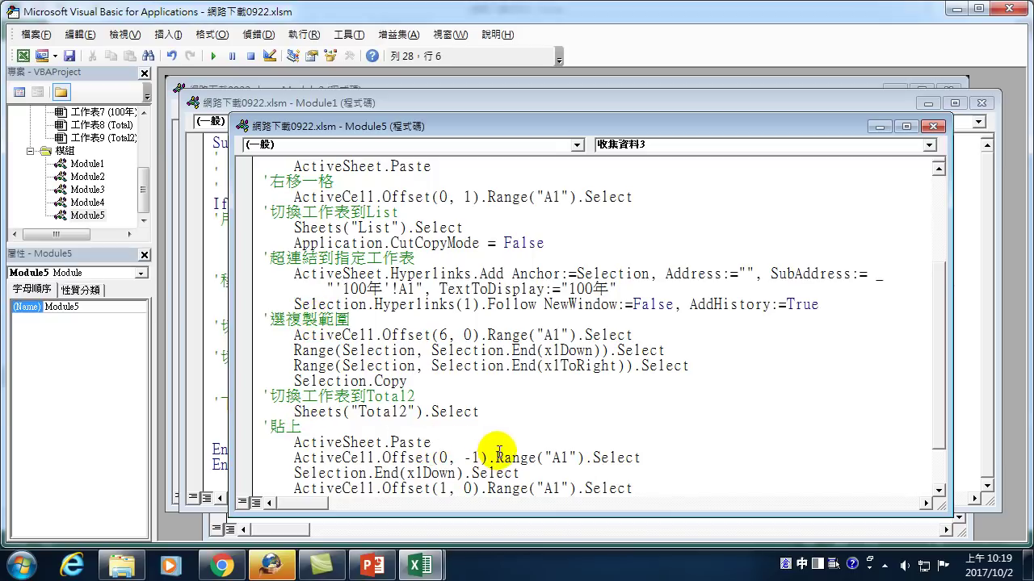
{"action": "scroll", "coordinate": [480, 443], "scroll_direction": "down", "scroll_amount": 2}
{"action": "left_click", "coordinate": [651, 425]}
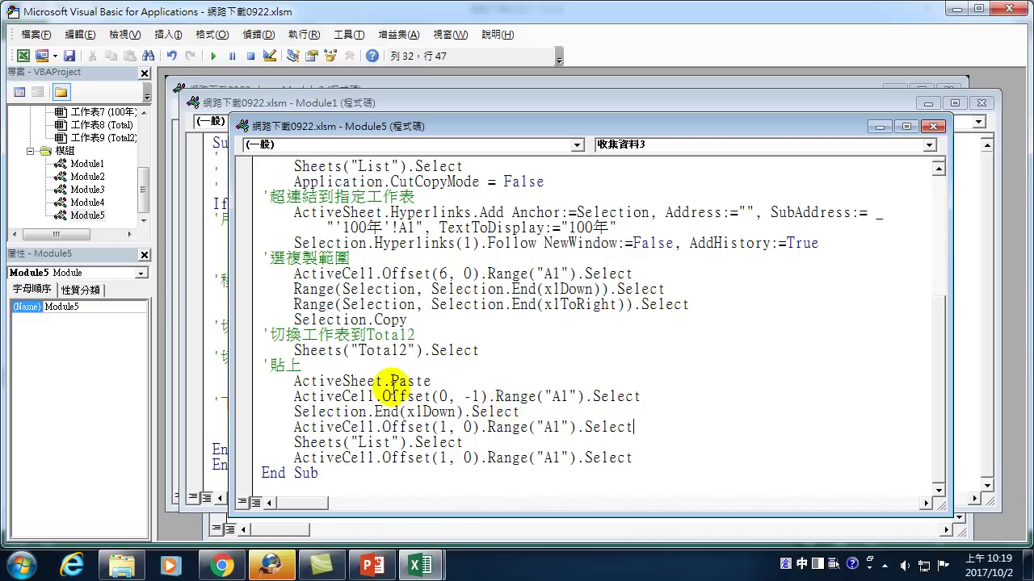
Walk through the paste and Offset lines, then start an unindented 切換工作表到 comment after Offset(1, 0)
{"action": "left_click_drag", "start_coordinate": [379, 380], "coordinate": [458, 380]}
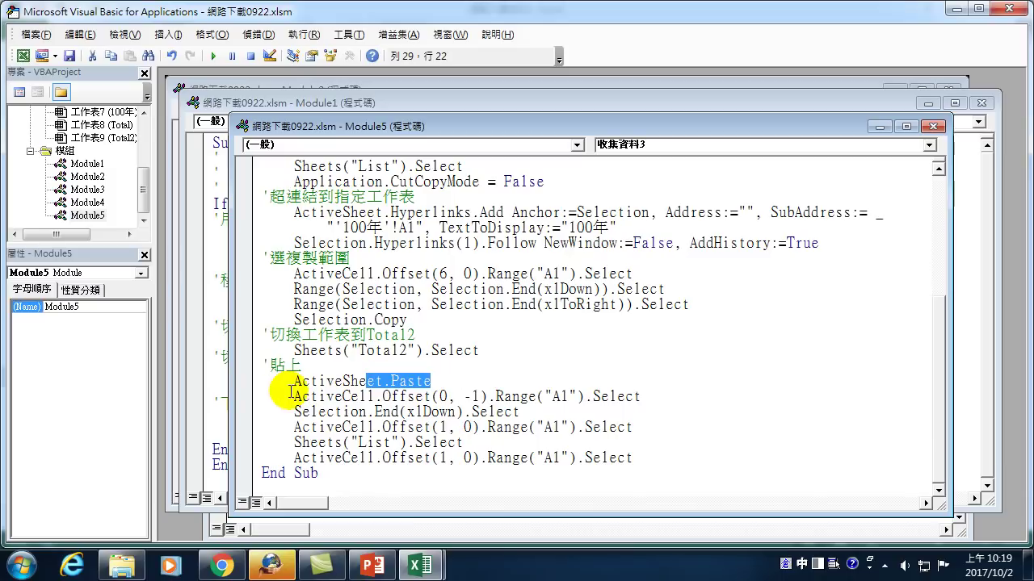
{"action": "left_click", "coordinate": [258, 395]}
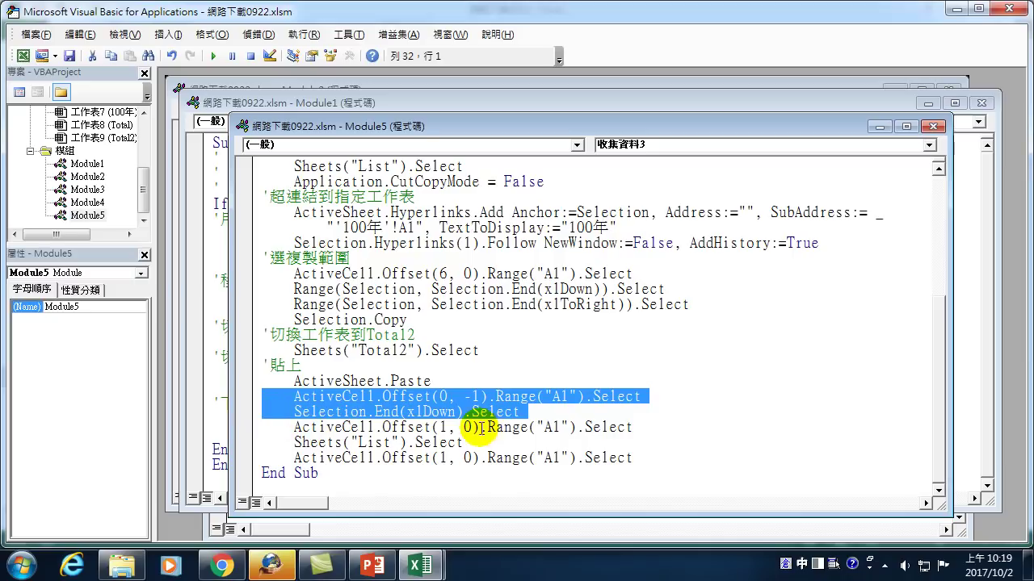
{"action": "left_click_drag", "start_coordinate": [288, 428], "coordinate": [515, 426]}
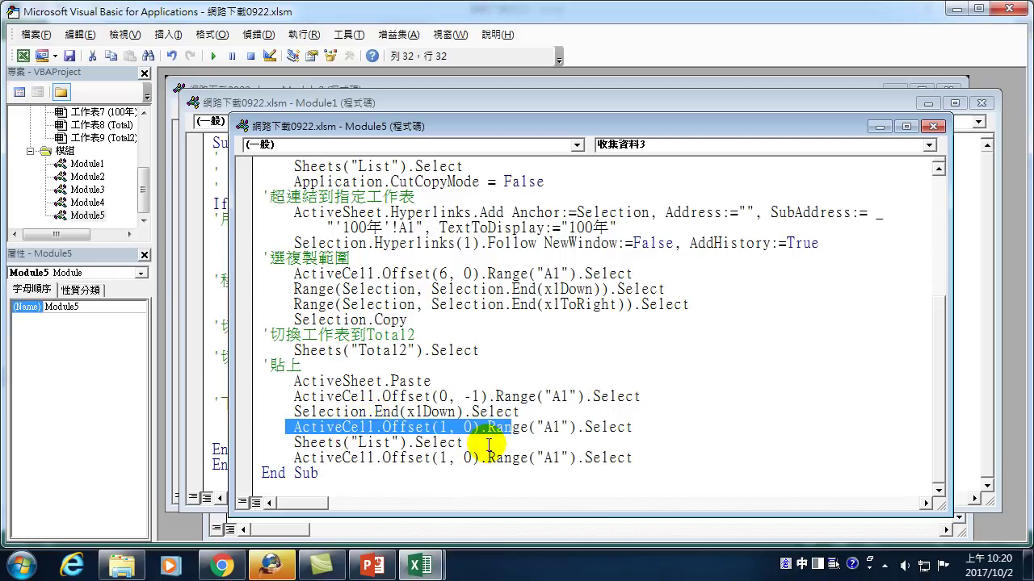
{"action": "left_click", "coordinate": [640, 428]}
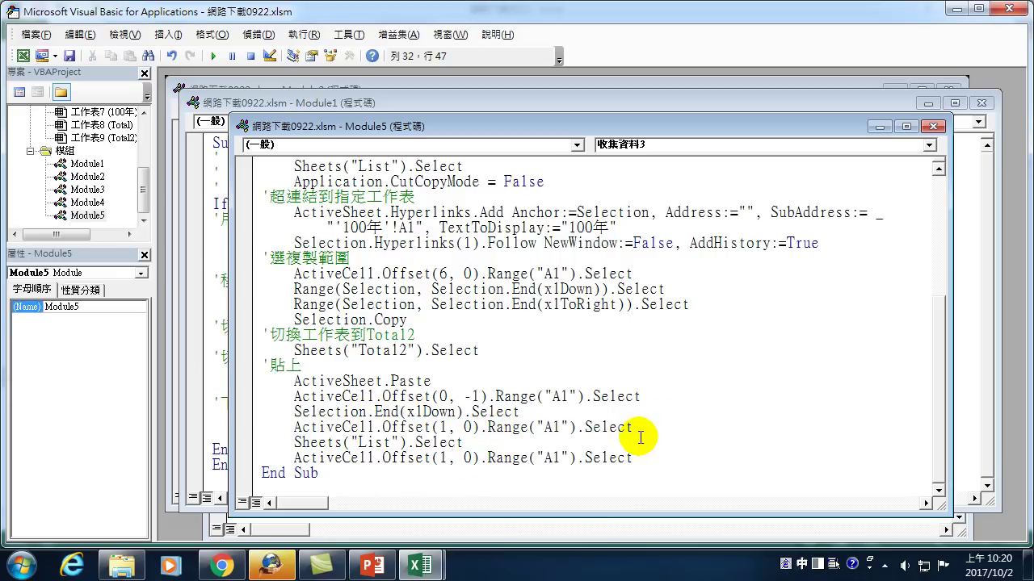
{"action": "key", "text": "Return"}
{"action": "key", "text": "BackSpace"}
{"action": "type", "text": "'切換工作表到"}
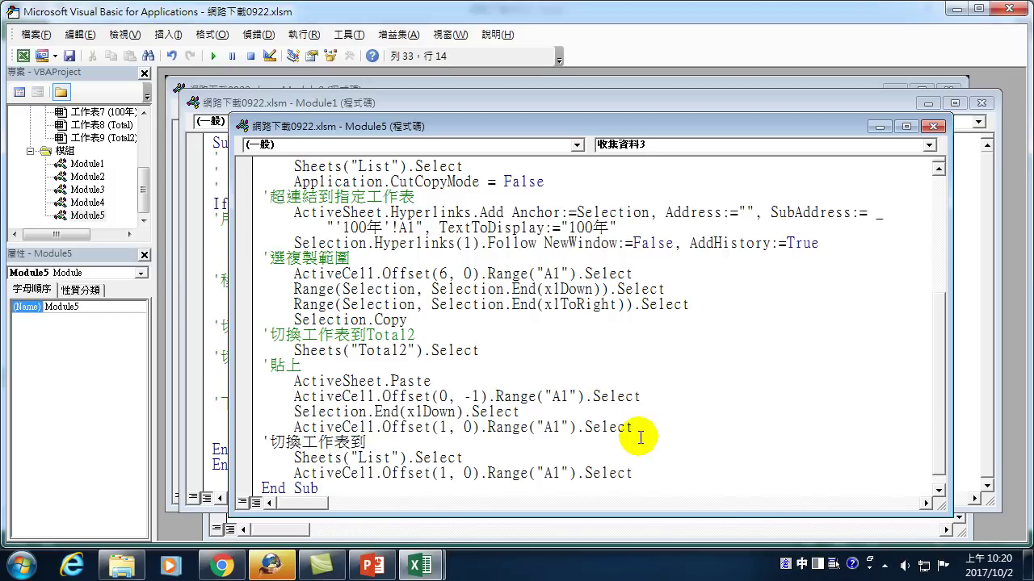
{"action": "type", "text": "list"}
{"action": "left_click", "coordinate": [555, 348]}
{"action": "scroll", "coordinate": [554, 332], "scroll_direction": "up", "scroll_amount": 1}
{"action": "scroll", "coordinate": [550, 333], "scroll_direction": "up", "scroll_amount": 1}
{"action": "scroll", "coordinate": [549, 334], "scroll_direction": "up", "scroll_amount": 3}
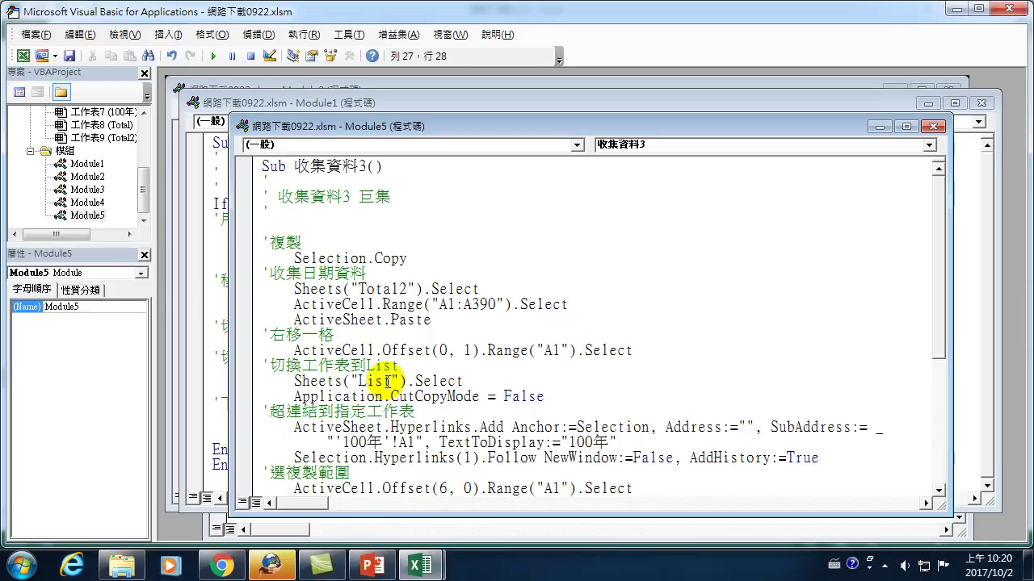
{"action": "scroll", "coordinate": [426, 363], "scroll_direction": "down", "scroll_amount": 2}
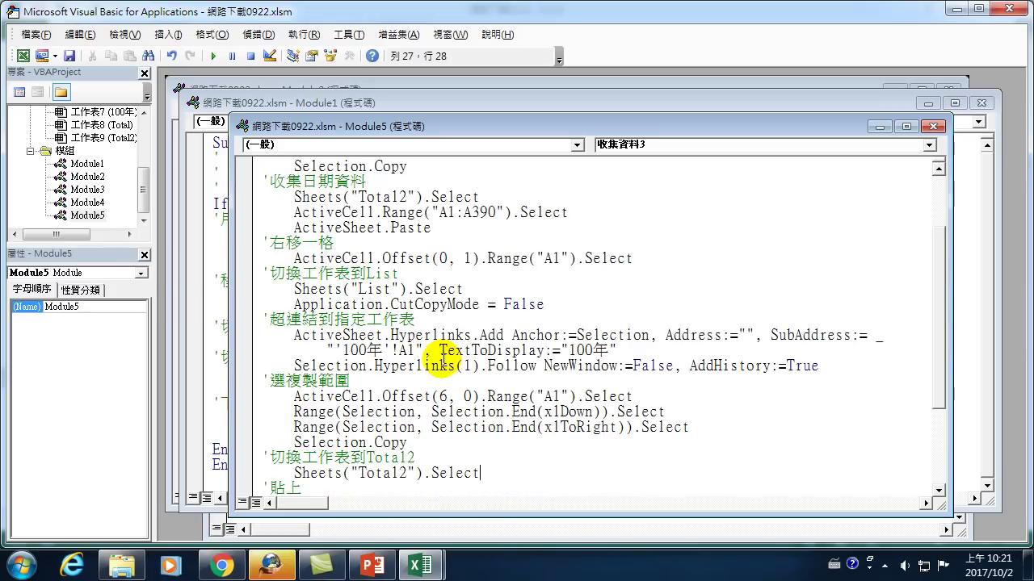
{"action": "scroll", "coordinate": [443, 359], "scroll_direction": "up", "scroll_amount": 2}
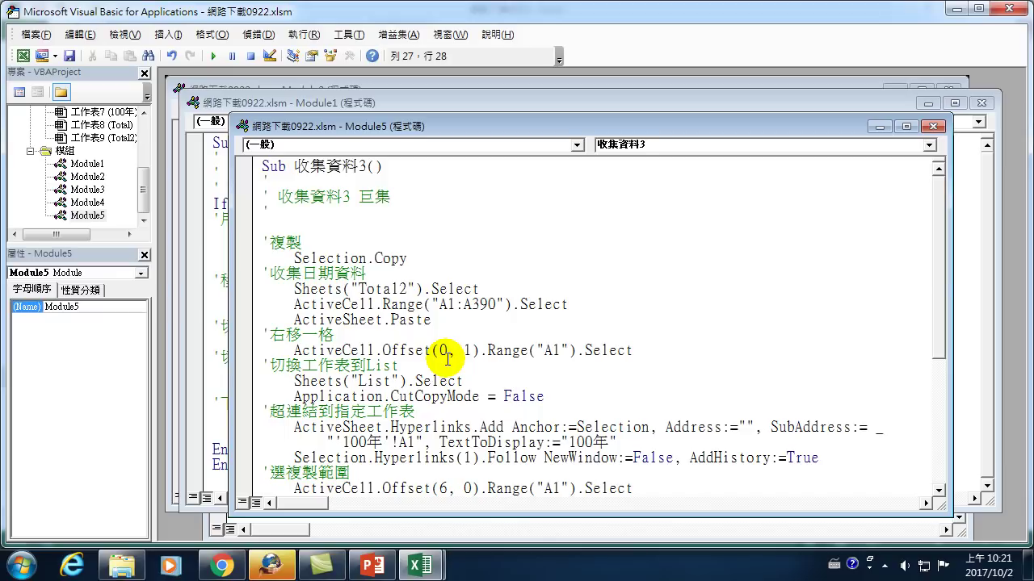
Close the VBA editor and remove the hyperlink from 100年 in List cell D12
{"action": "left_click", "coordinate": [1009, 8]}
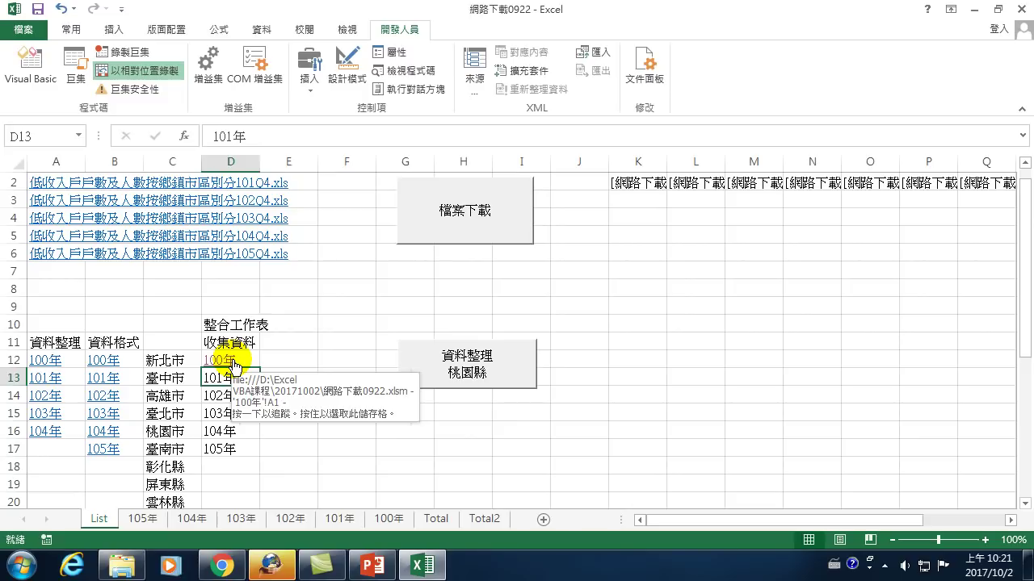
{"action": "right_click", "coordinate": [234, 365]}
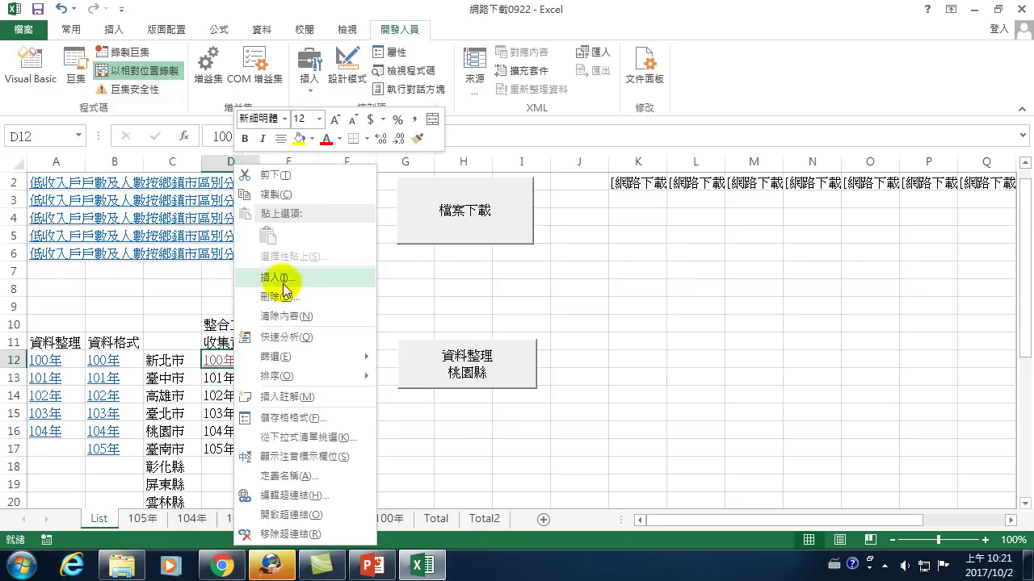
{"action": "left_click", "coordinate": [281, 534]}
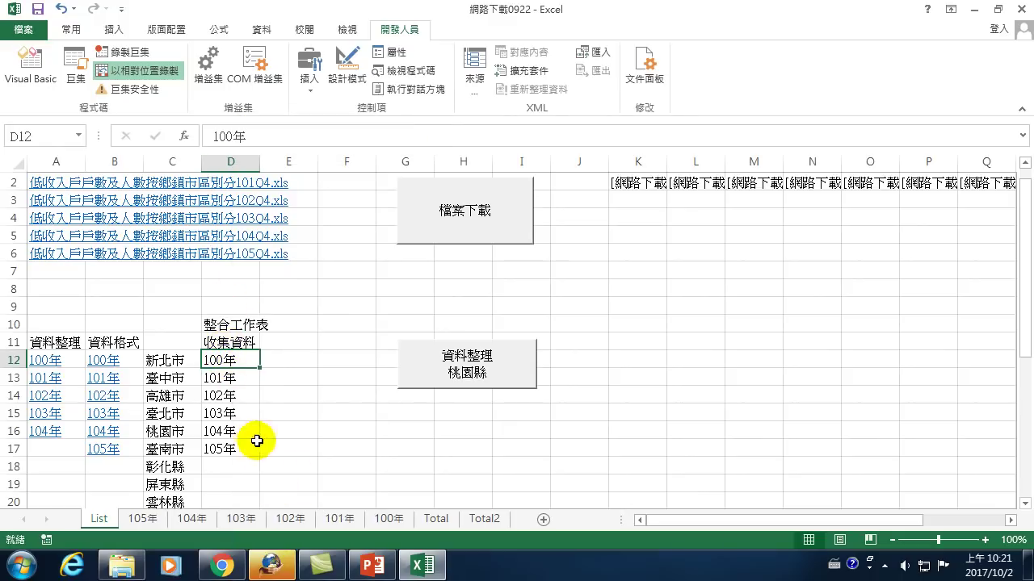
Delete rows 4–394 on the Total2 sheet, leaving only the headers
{"action": "left_click", "coordinate": [479, 519]}
{"action": "mouse_move", "coordinate": [14, 458]}
{"action": "left_mouse_down"}
{"action": "mouse_move", "coordinate": [13, 226]}
{"action": "mouse_move", "coordinate": [29, 5]}
{"action": "left_mouse_up"}
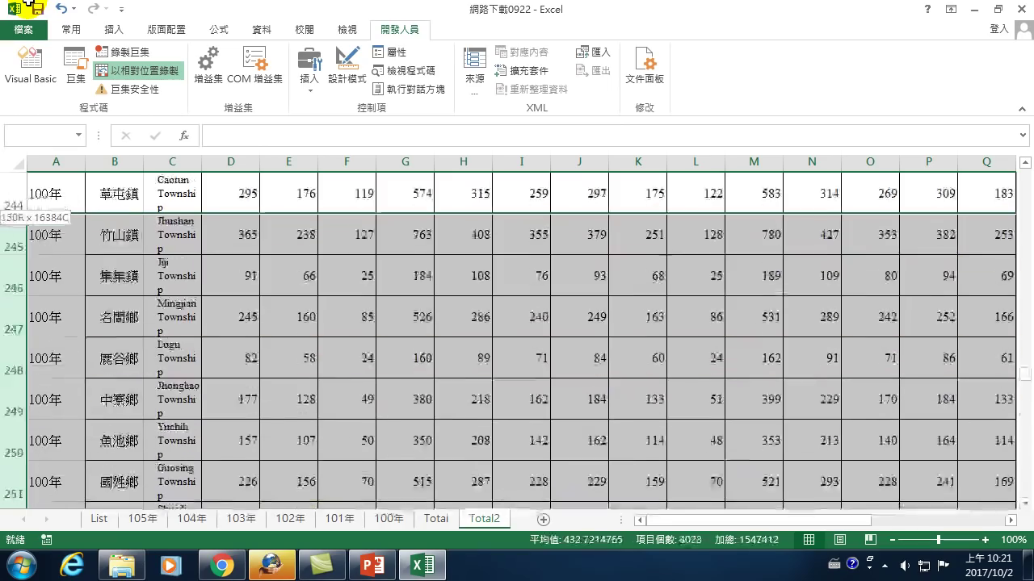
{"action": "left_click_drag", "start_coordinate": [29, 5], "coordinate": [7, 249]}
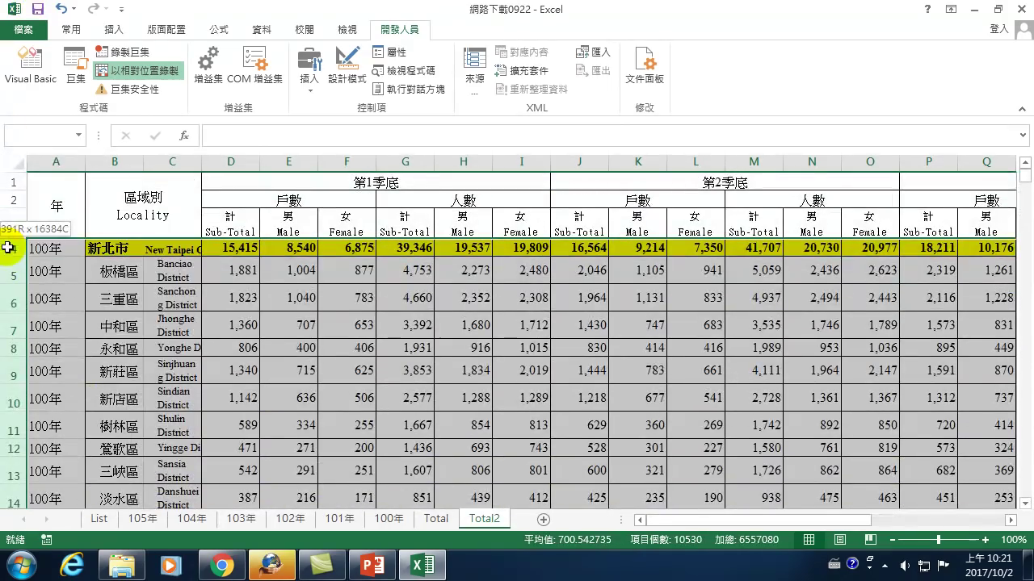
{"action": "right_click", "coordinate": [158, 313]}
{"action": "left_click", "coordinate": [259, 204]}
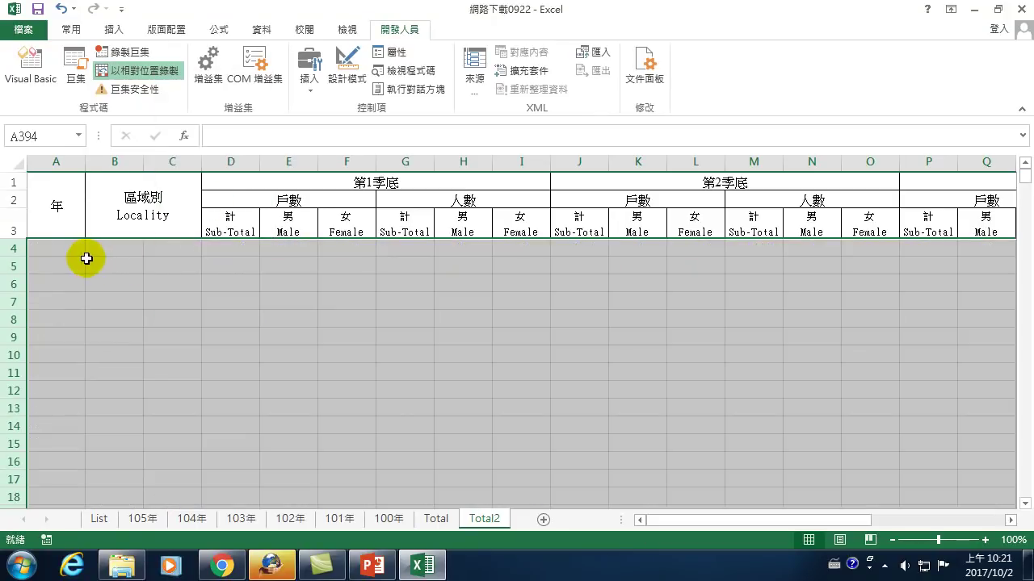
{"action": "left_click", "coordinate": [50, 254]}
{"action": "left_click", "coordinate": [10, 253]}
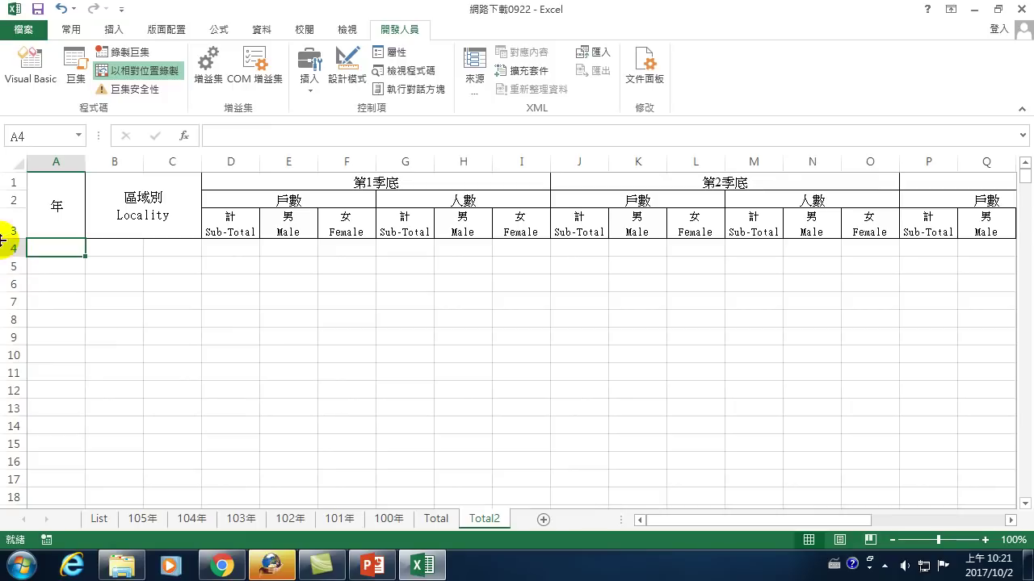
Check the 100年 sheet, then from List run 收集資料3 through the 巨集 dialog
{"action": "left_click", "coordinate": [388, 519]}
{"action": "left_click", "coordinate": [105, 193]}
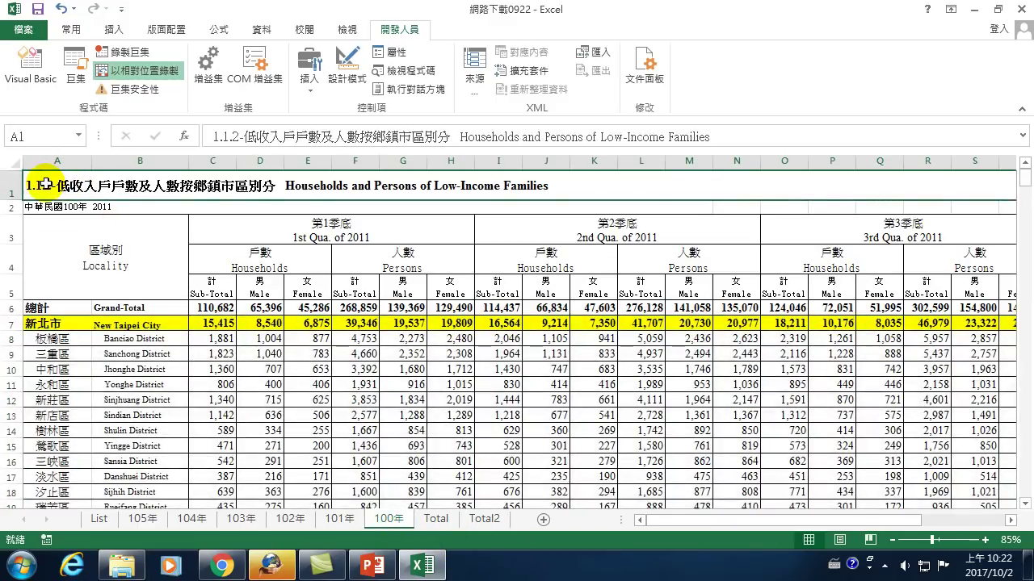
{"action": "left_click", "coordinate": [111, 518]}
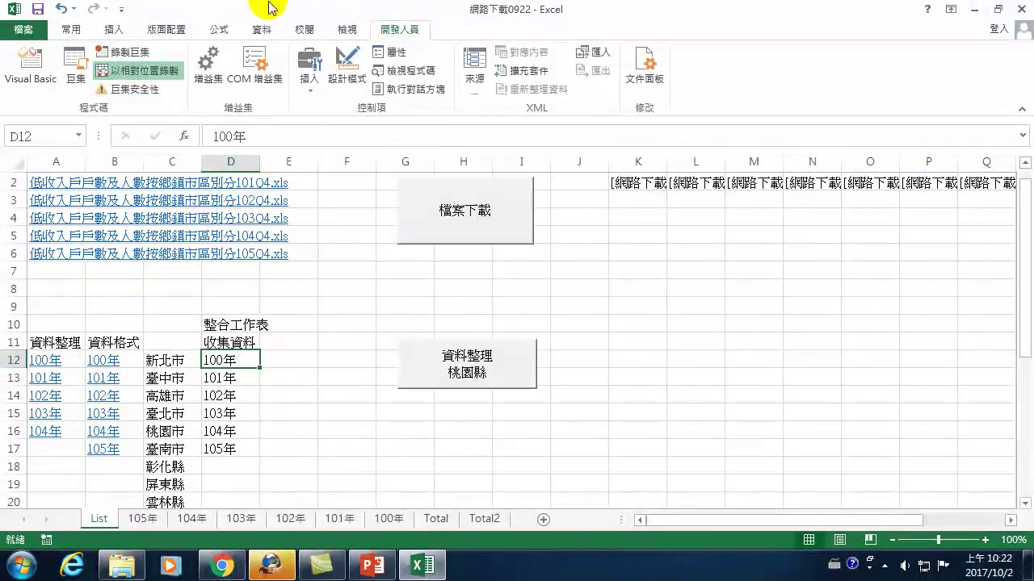
{"action": "left_click", "coordinate": [75, 69]}
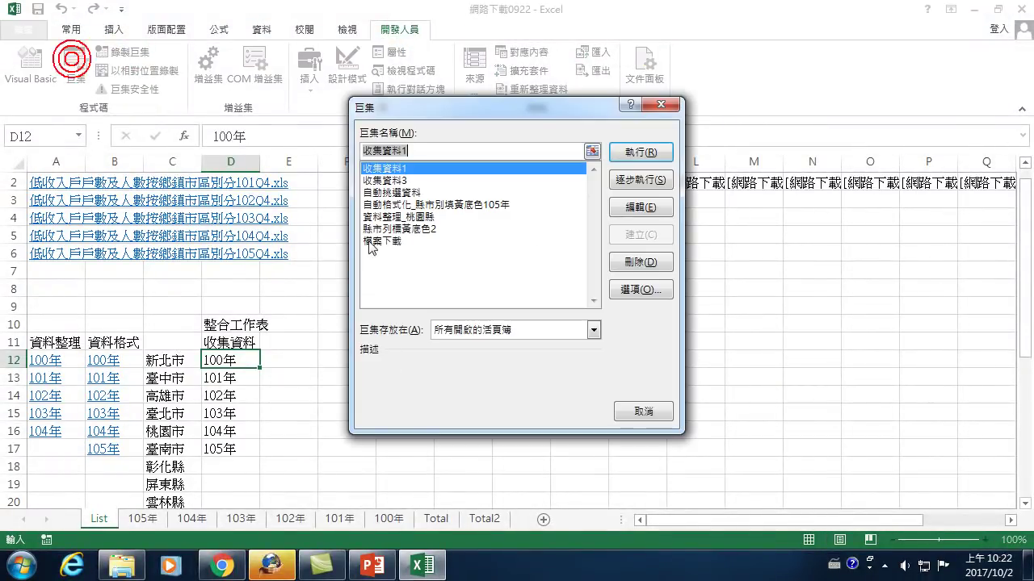
{"action": "left_click", "coordinate": [376, 181]}
{"action": "left_click", "coordinate": [410, 168]}
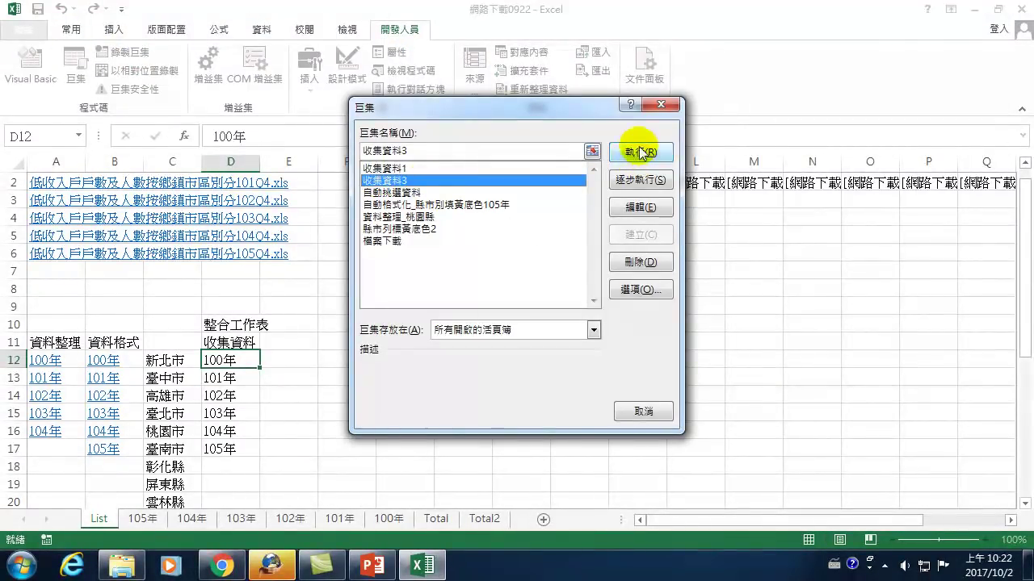
{"action": "left_click", "coordinate": [640, 152]}
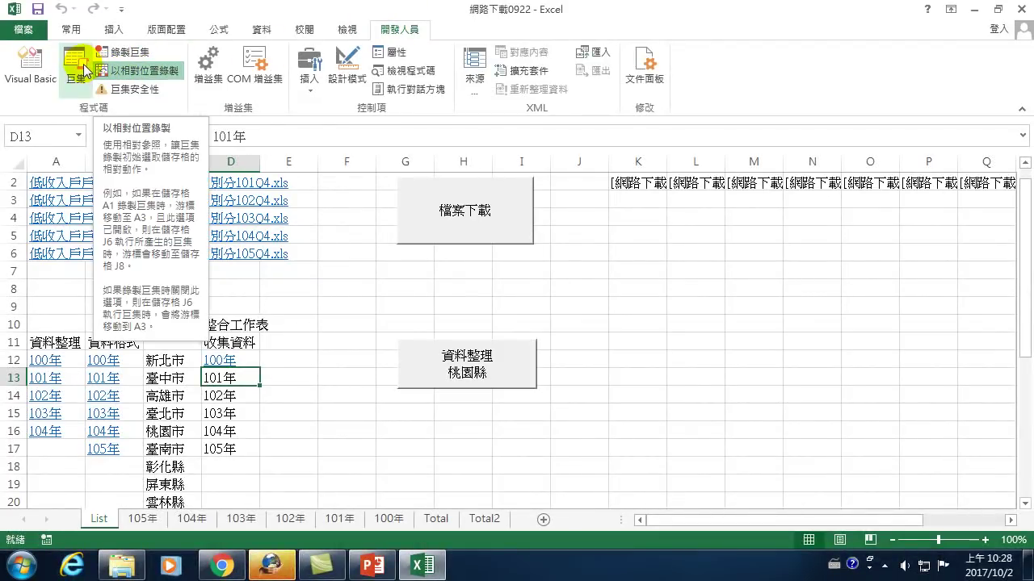
Edit 收集資料3 from the 巨集 dialog and review its code, noting the Total2 sheet name
{"action": "left_click", "coordinate": [77, 58]}
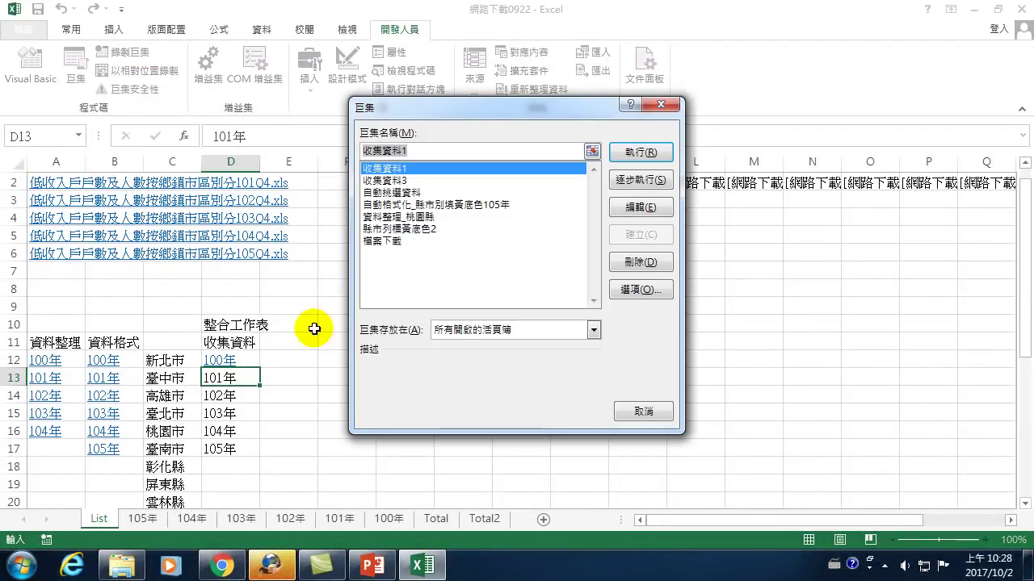
{"action": "left_click", "coordinate": [387, 180]}
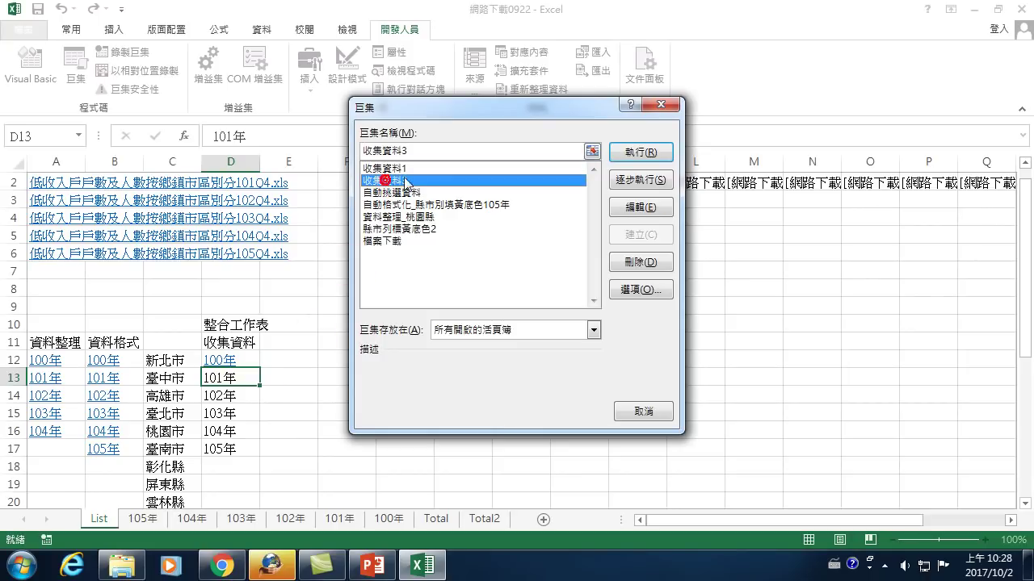
{"action": "left_click", "coordinate": [648, 212]}
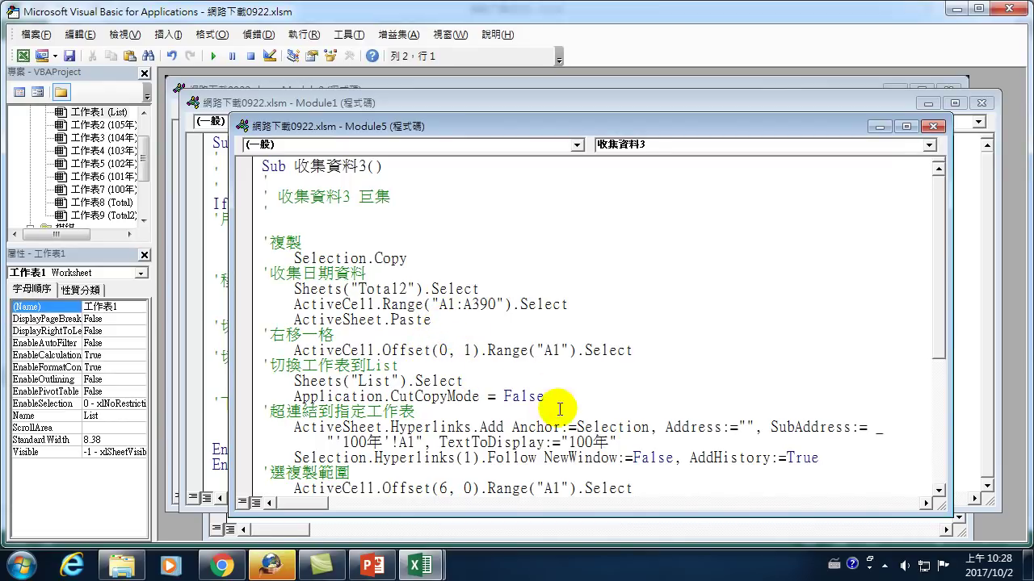
{"action": "scroll", "coordinate": [490, 460], "scroll_direction": "down", "scroll_amount": 2}
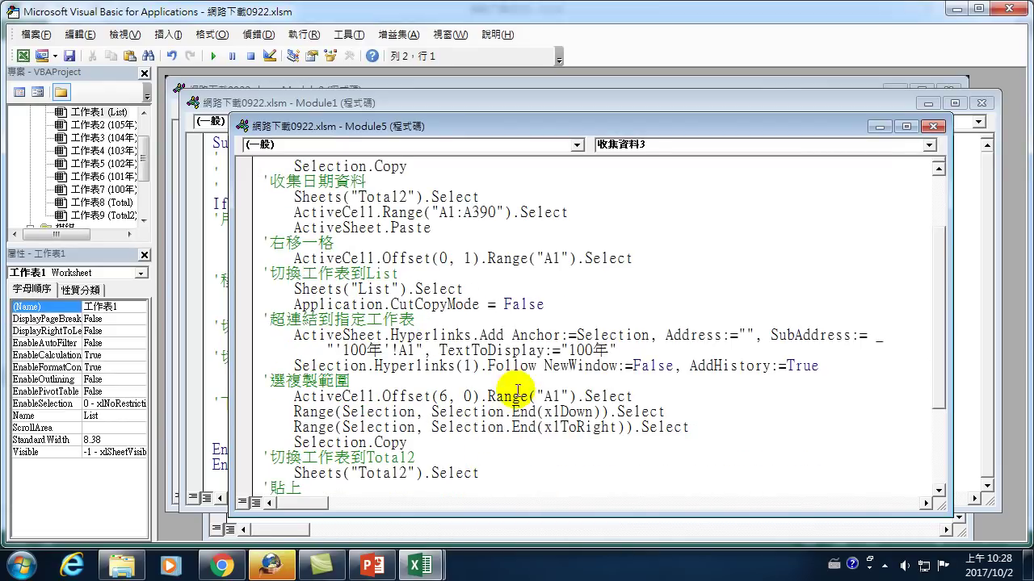
{"action": "scroll", "coordinate": [496, 395], "scroll_direction": "up", "scroll_amount": 2}
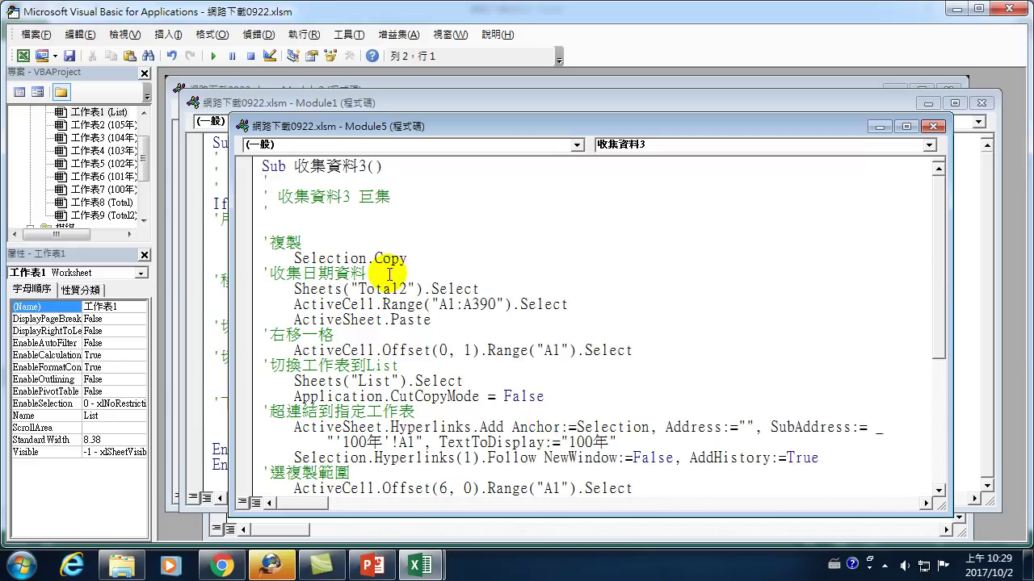
{"action": "left_click_drag", "start_coordinate": [350, 289], "coordinate": [410, 288]}
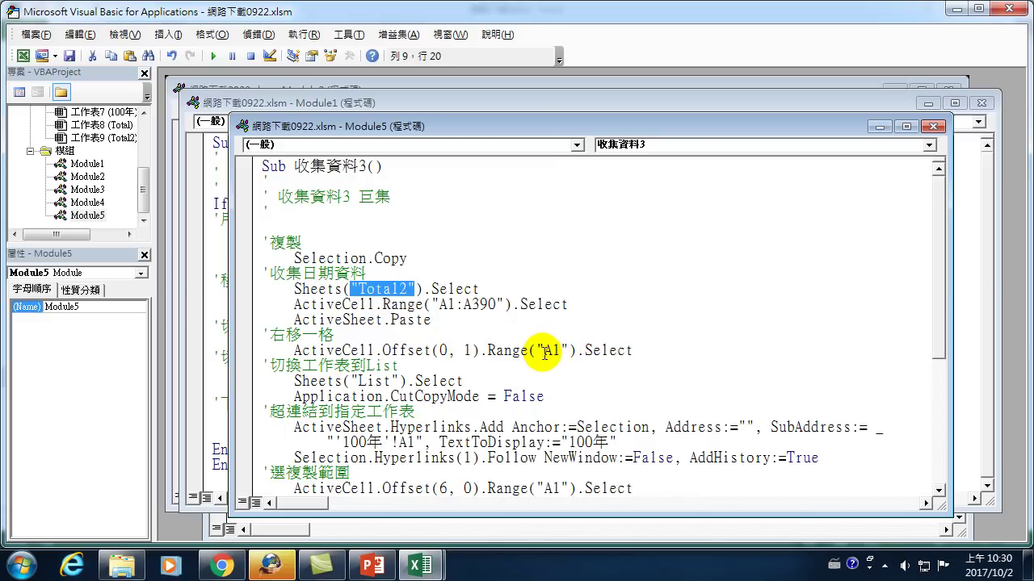
{"action": "scroll", "coordinate": [556, 352], "scroll_direction": "down", "scroll_amount": 1}
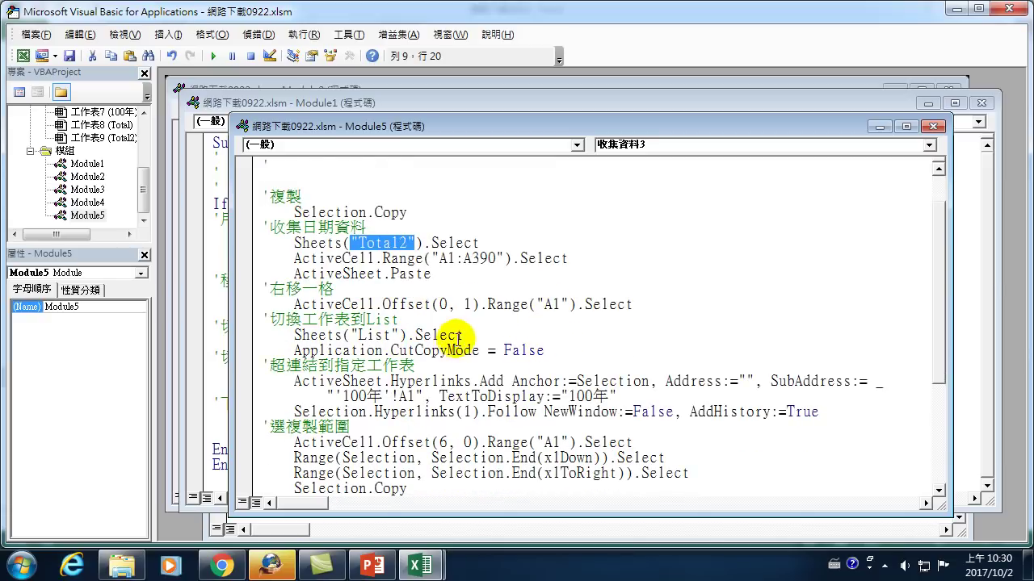
{"action": "scroll", "coordinate": [379, 342], "scroll_direction": "down", "scroll_amount": 1}
{"action": "scroll", "coordinate": [351, 331], "scroll_direction": "up", "scroll_amount": 2}
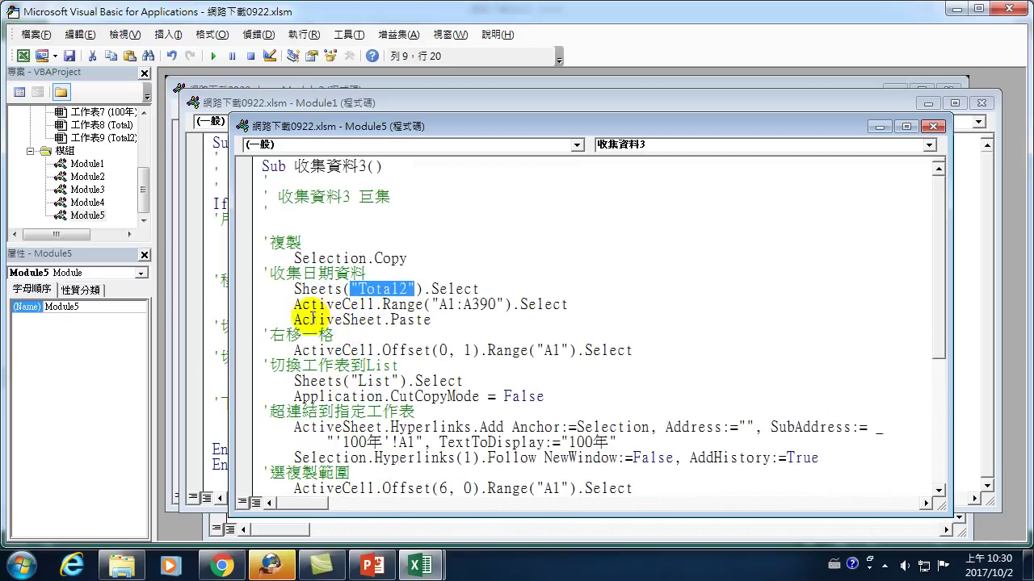
Build the hyperlink's SubAddress from ActiveCell.Value instead of the fixed 100年 sheet name
{"action": "left_click_drag", "start_coordinate": [344, 442], "coordinate": [385, 442]}
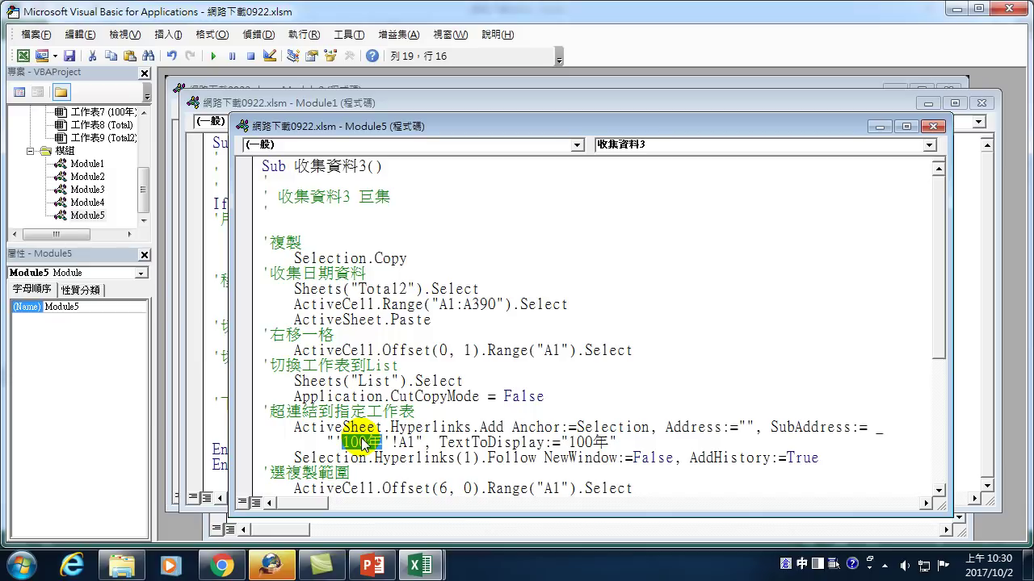
{"action": "type", "text": "activecell.value"}
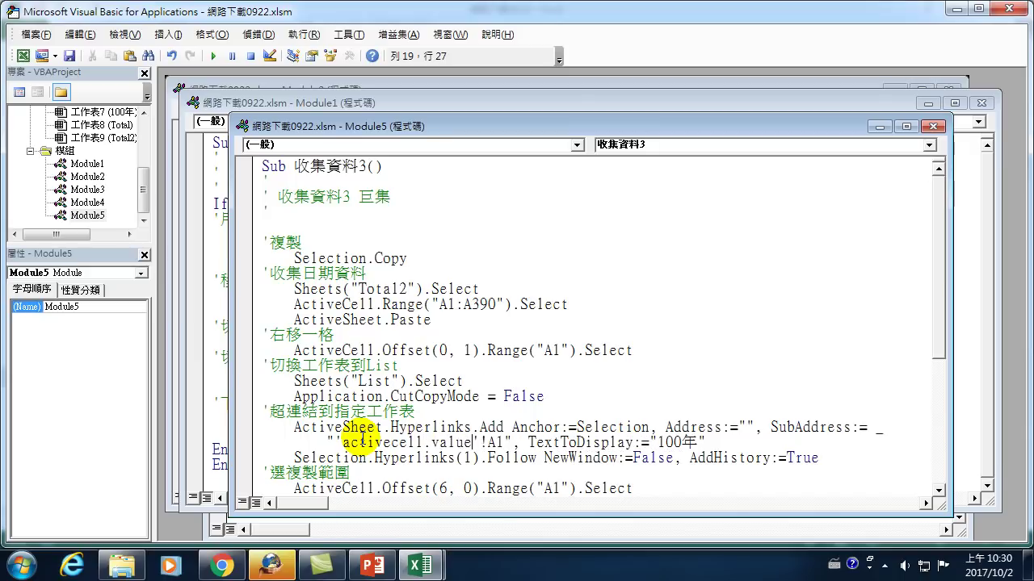
{"action": "left_click", "coordinate": [415, 458]}
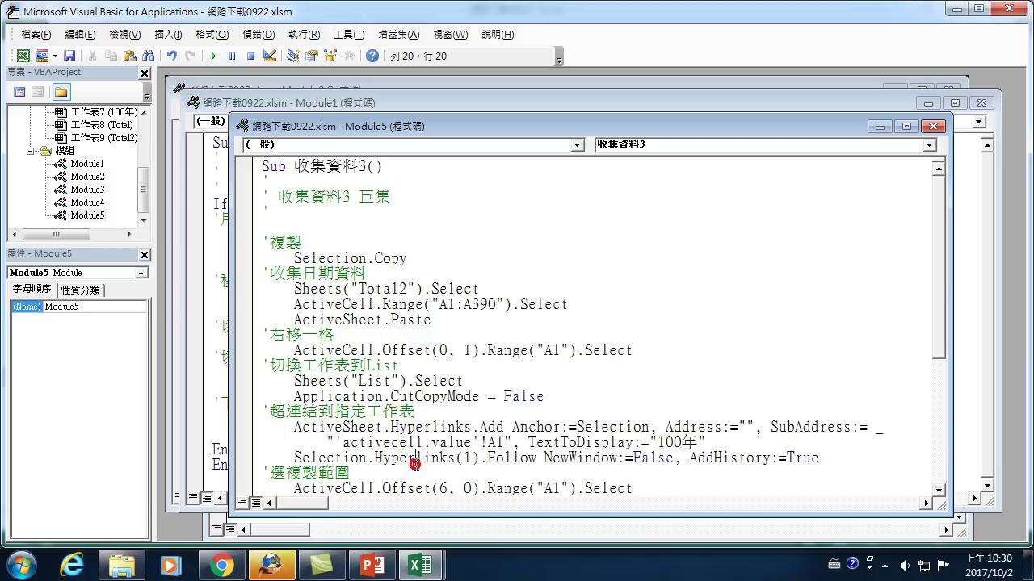
{"action": "left_click", "coordinate": [330, 442]}
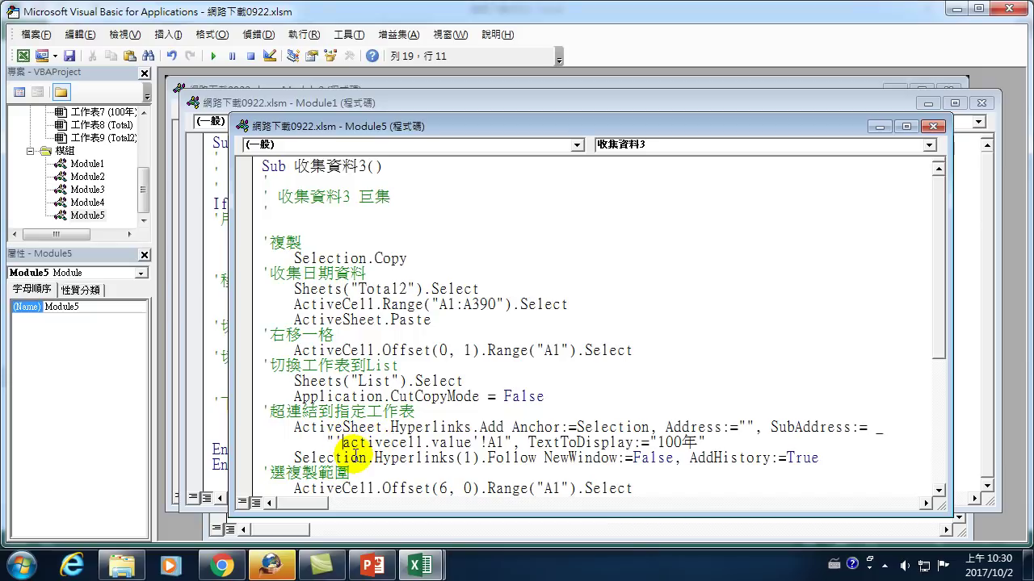
{"action": "type", "text": "\""}
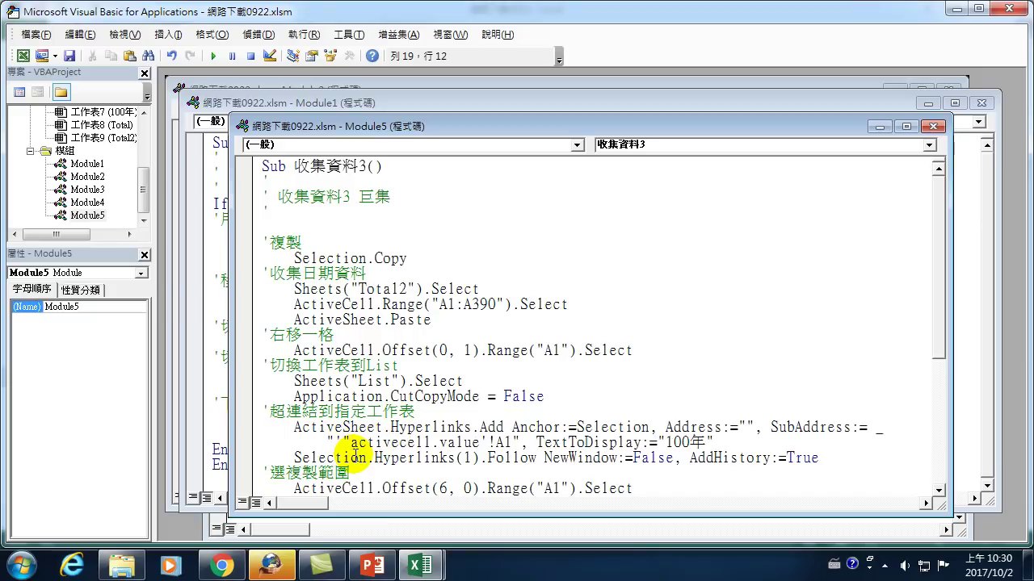
{"action": "type", "text": " &"}
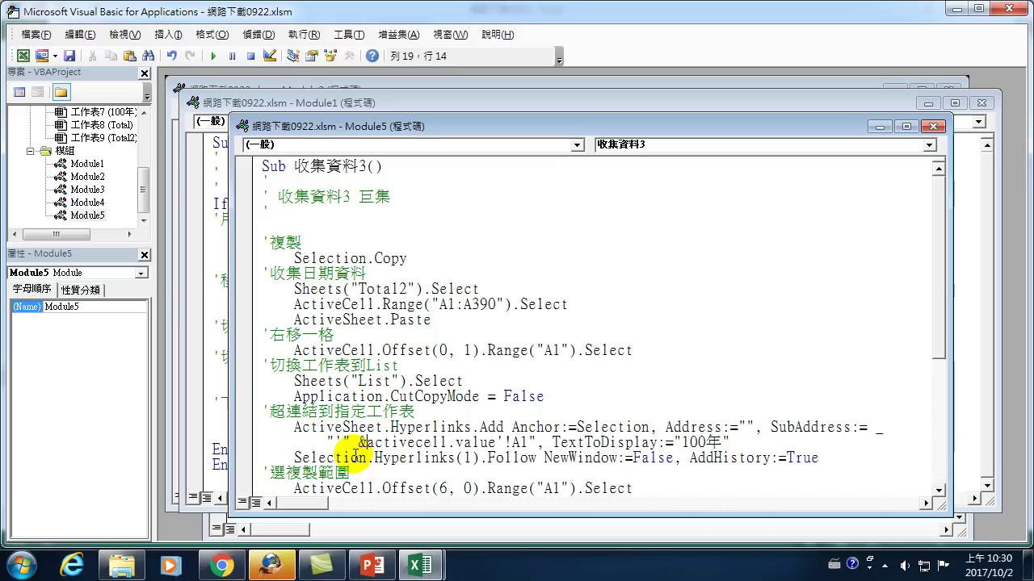
{"action": "key", "text": "Right"}
{"action": "key", "text": "Right"}
{"action": "key", "text": "Right"}
{"action": "key", "text": "Right"}
{"action": "key", "text": "Right"}
{"action": "key", "text": "Right"}
{"action": "key", "text": "Right"}
{"action": "key", "text": "Right"}
{"action": "key", "text": "Right"}
{"action": "key", "text": "Right"}
{"action": "key", "text": "Right"}
{"action": "key", "text": "Right"}
{"action": "key", "text": "Right"}
{"action": "key", "text": "Right"}
{"action": "key", "text": "Right"}
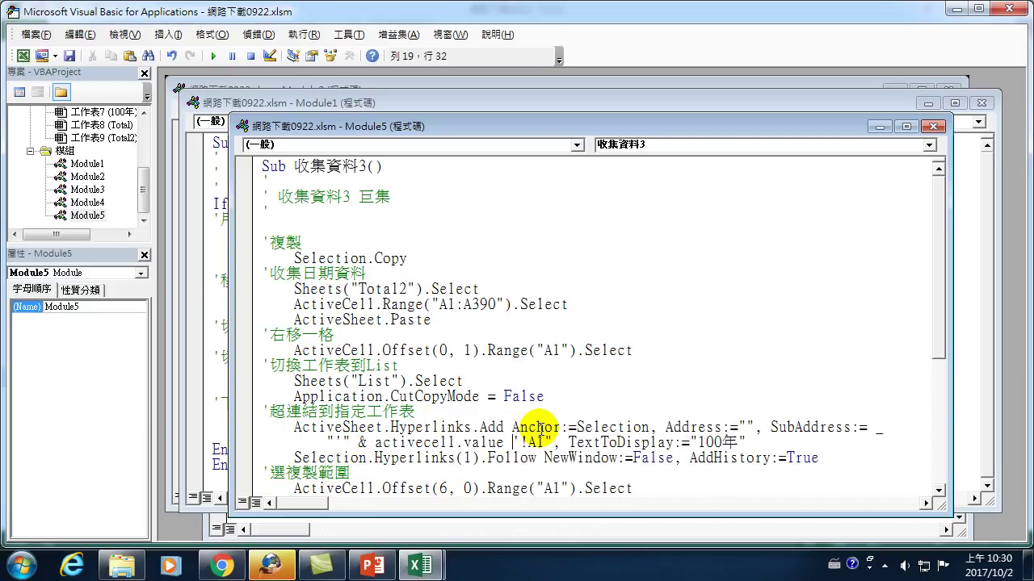
{"action": "type", "text": "& "}
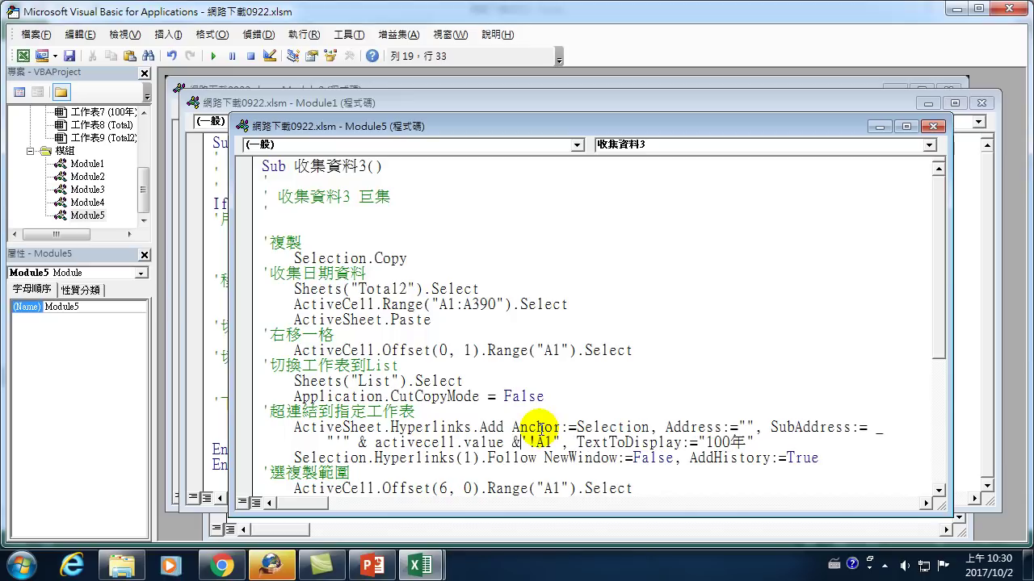
{"action": "type", "text": "\""}
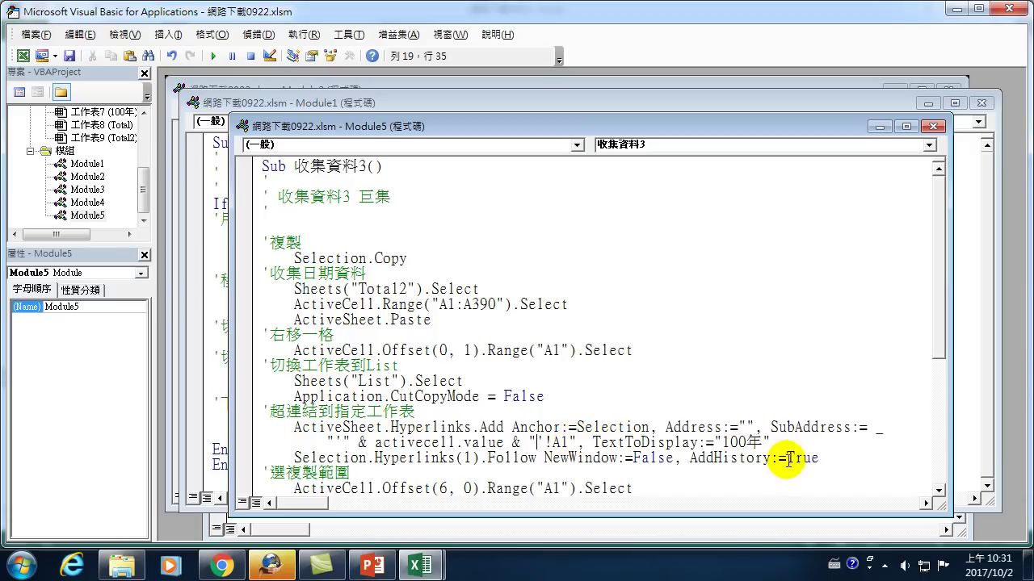
Replace the 100年 display text with ActiveCell.Value and close the VBA editor
{"action": "left_click", "coordinate": [713, 442]}
{"action": "left_click_drag", "start_coordinate": [714, 442], "coordinate": [769, 442]}
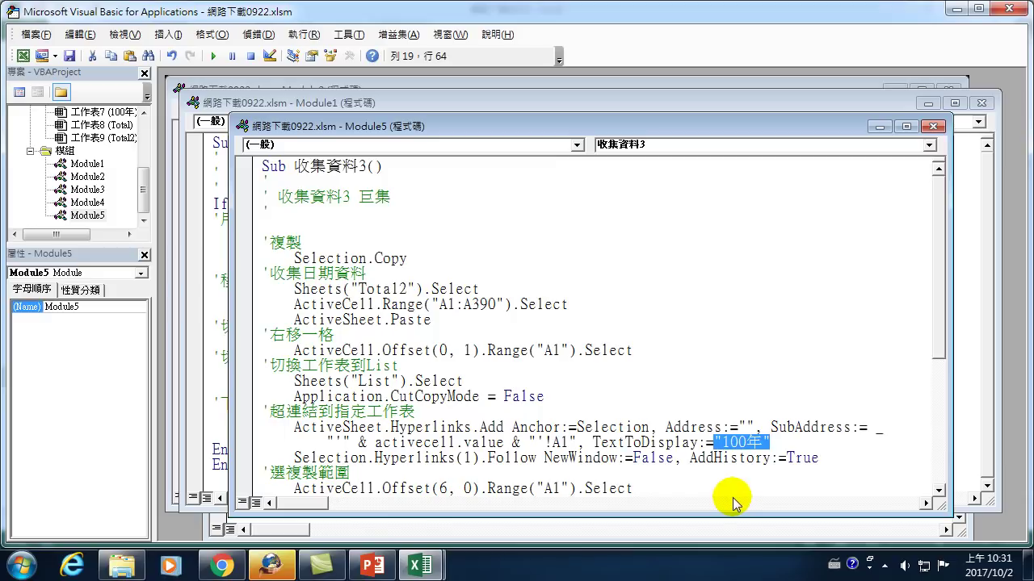
{"action": "type", "text": "activ"}
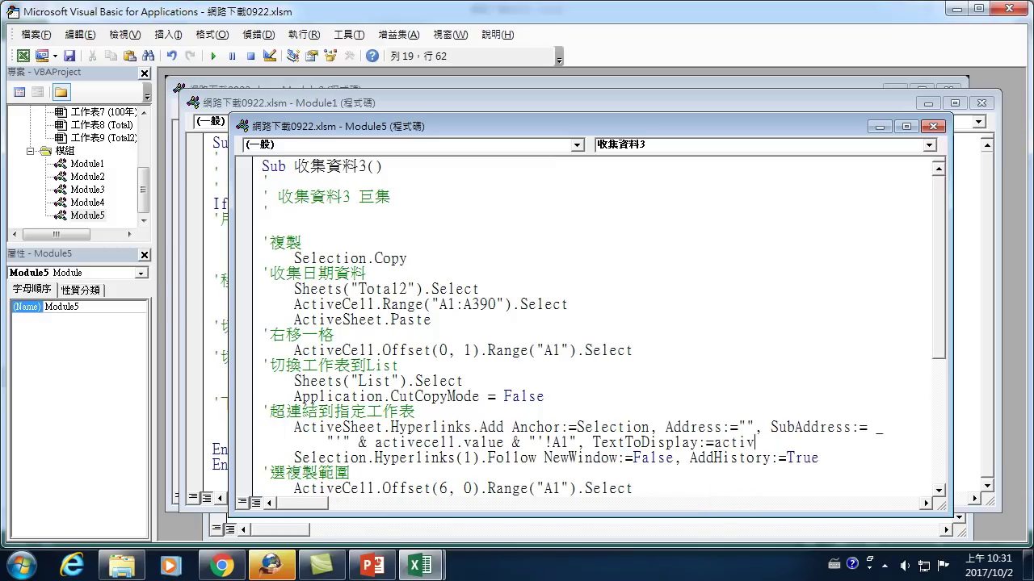
{"action": "type", "text": "ecell.value"}
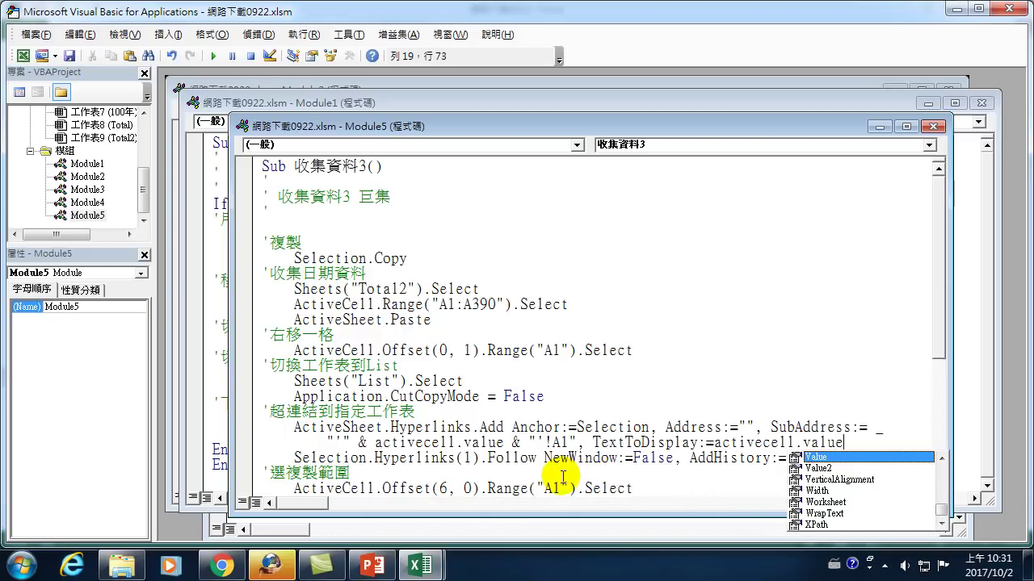
{"action": "left_click", "coordinate": [561, 473]}
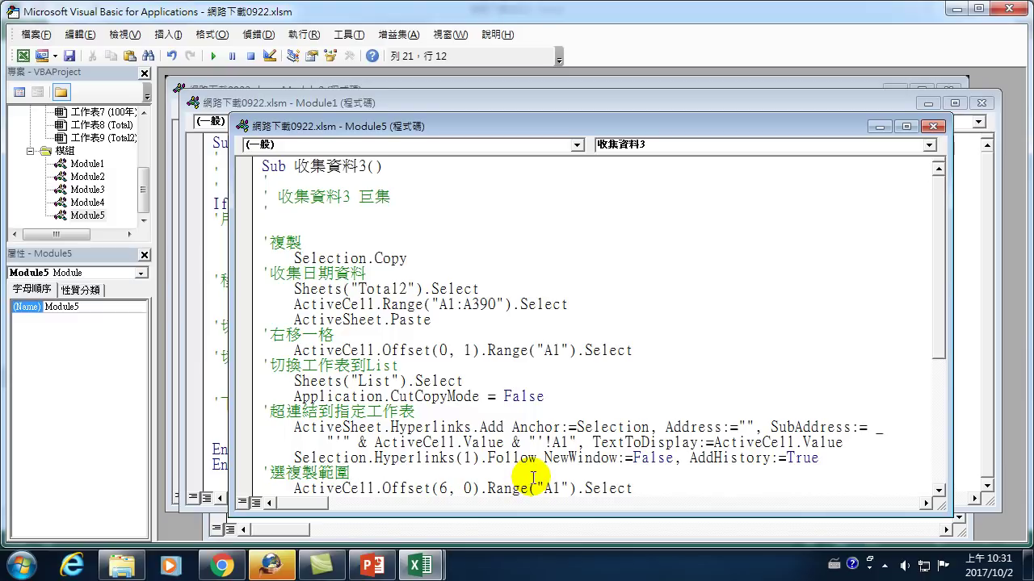
{"action": "left_click", "coordinate": [1005, 8]}
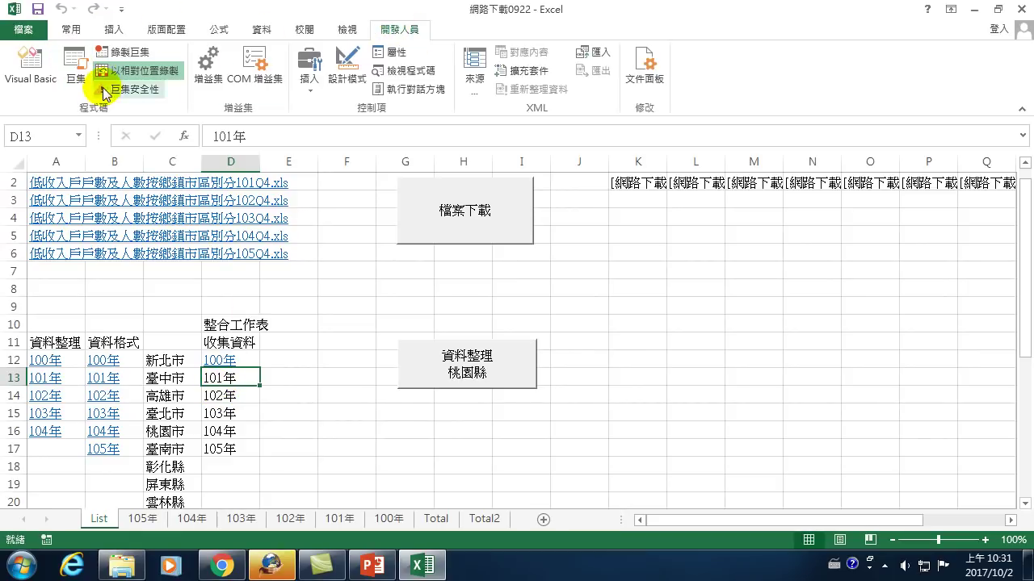
Run 收集資料3 on the 101年 cell and check the rows appended on Total2
{"action": "left_click", "coordinate": [81, 68]}
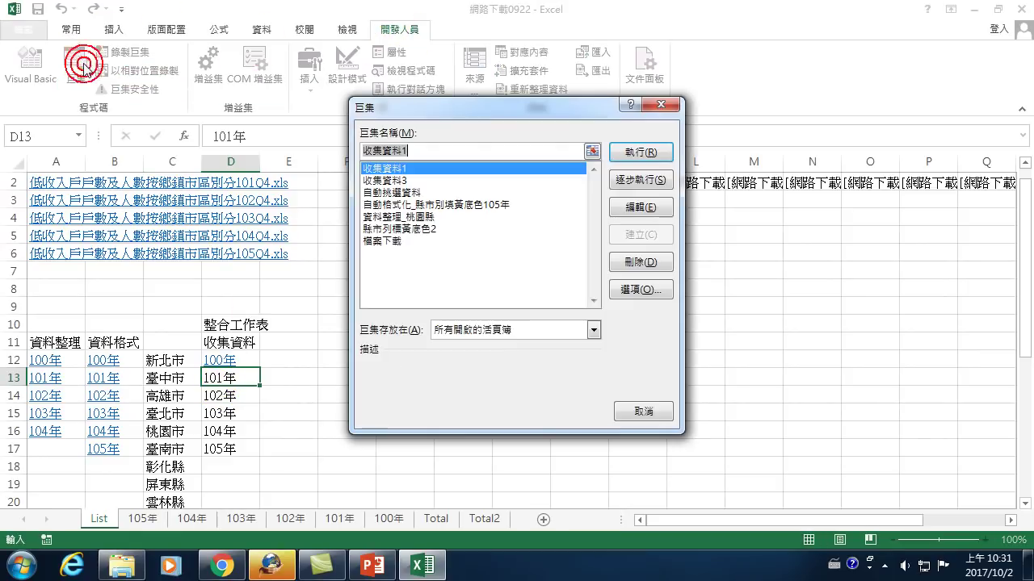
{"action": "left_click", "coordinate": [388, 181]}
{"action": "left_click", "coordinate": [641, 151]}
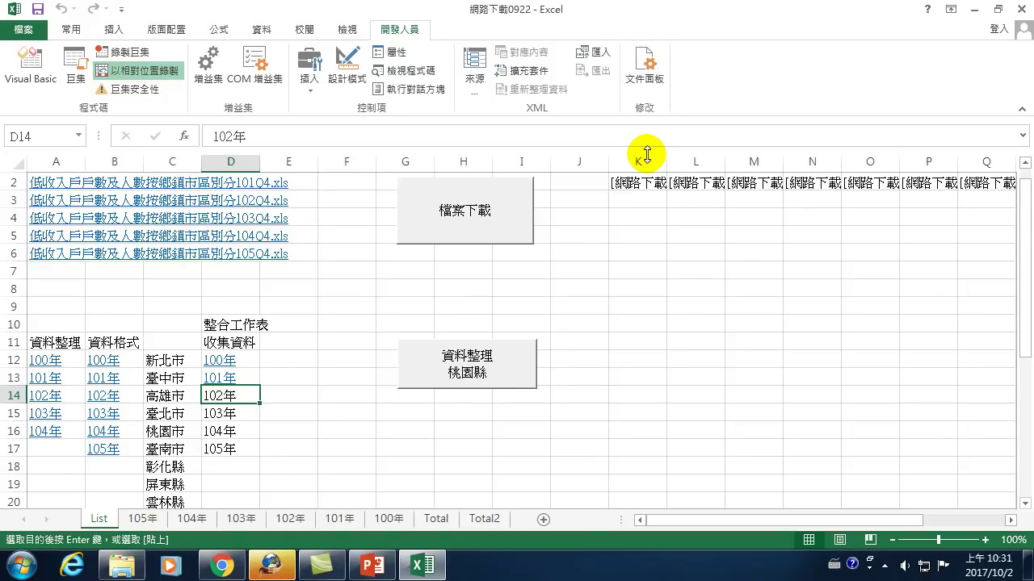
{"action": "left_click", "coordinate": [483, 518]}
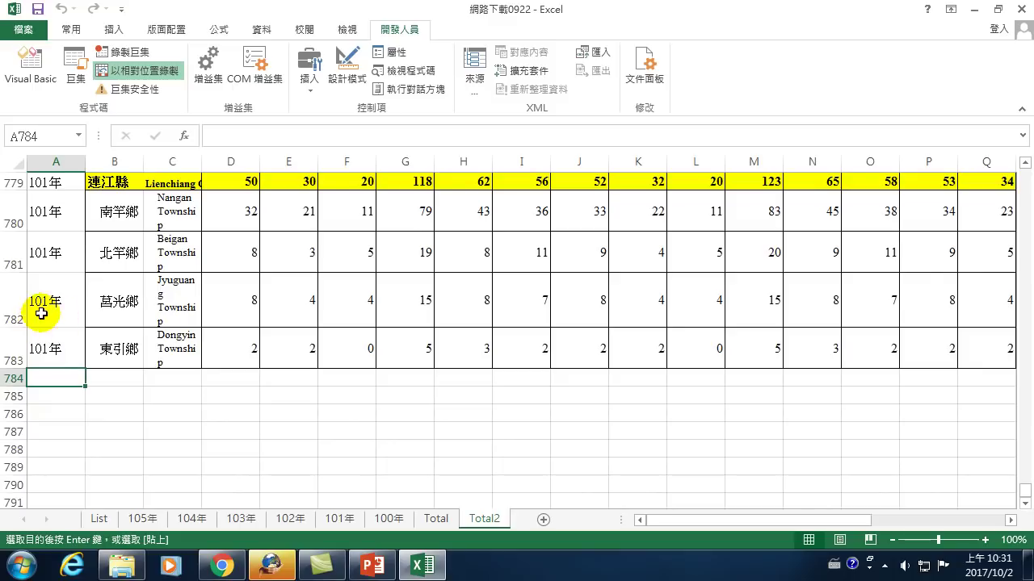
{"action": "scroll", "coordinate": [48, 348], "scroll_direction": "up", "scroll_amount": 4}
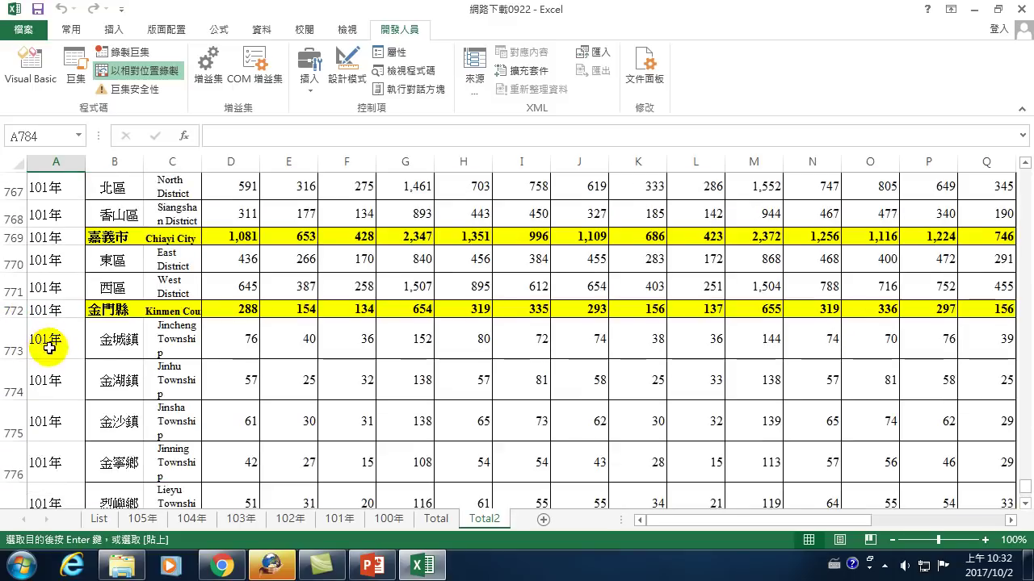
{"action": "scroll", "coordinate": [27, 346], "scroll_direction": "down", "scroll_amount": 5}
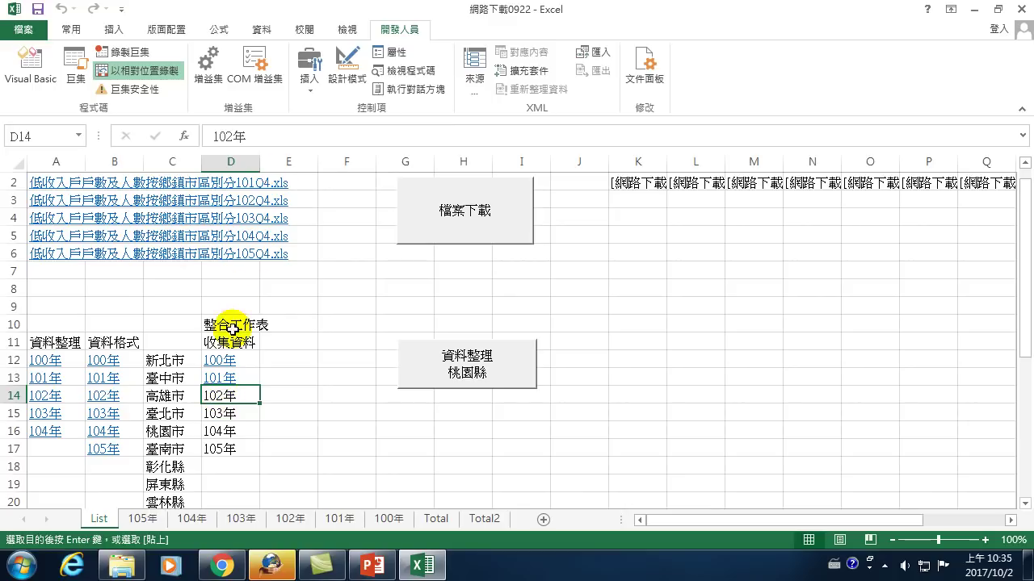
{"action": "left_click", "coordinate": [398, 33]}
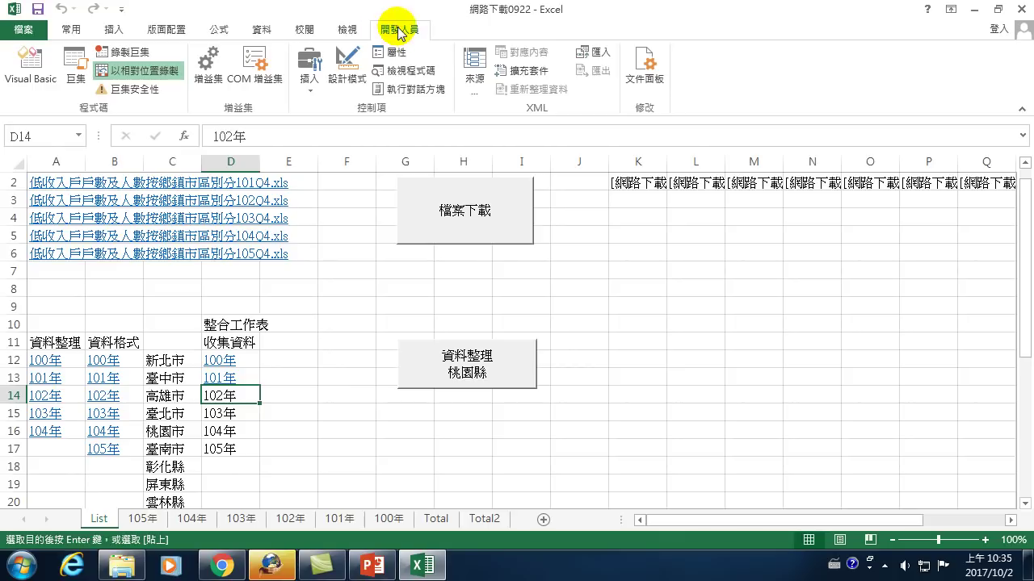
{"action": "left_click", "coordinate": [73, 68]}
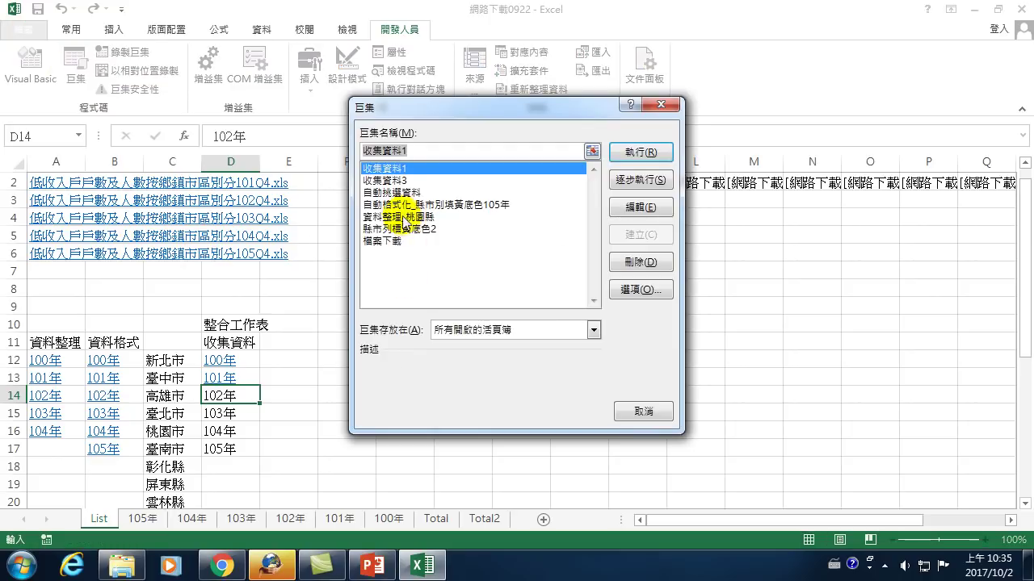
{"action": "left_click", "coordinate": [388, 180]}
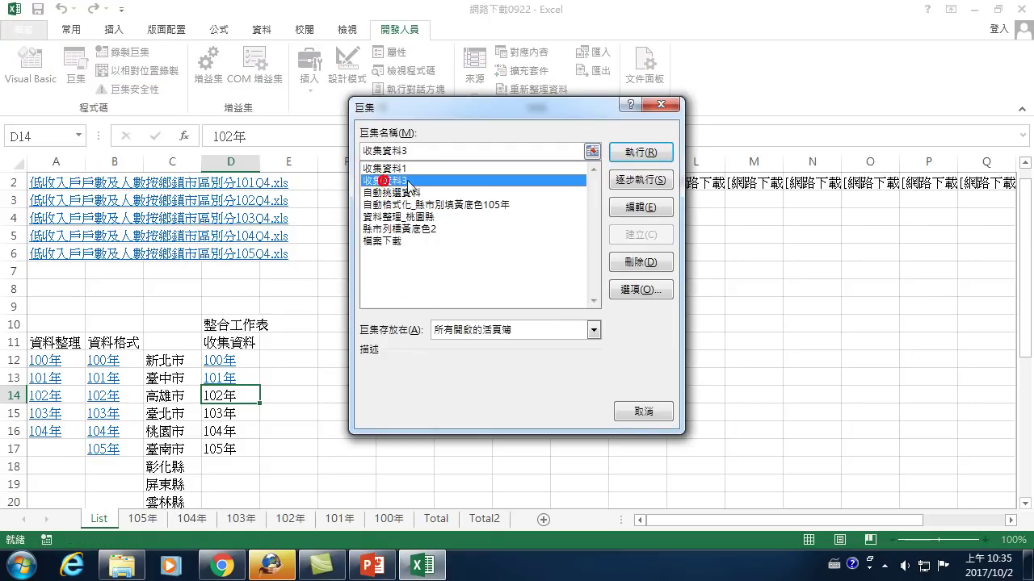
{"action": "left_click", "coordinate": [641, 204]}
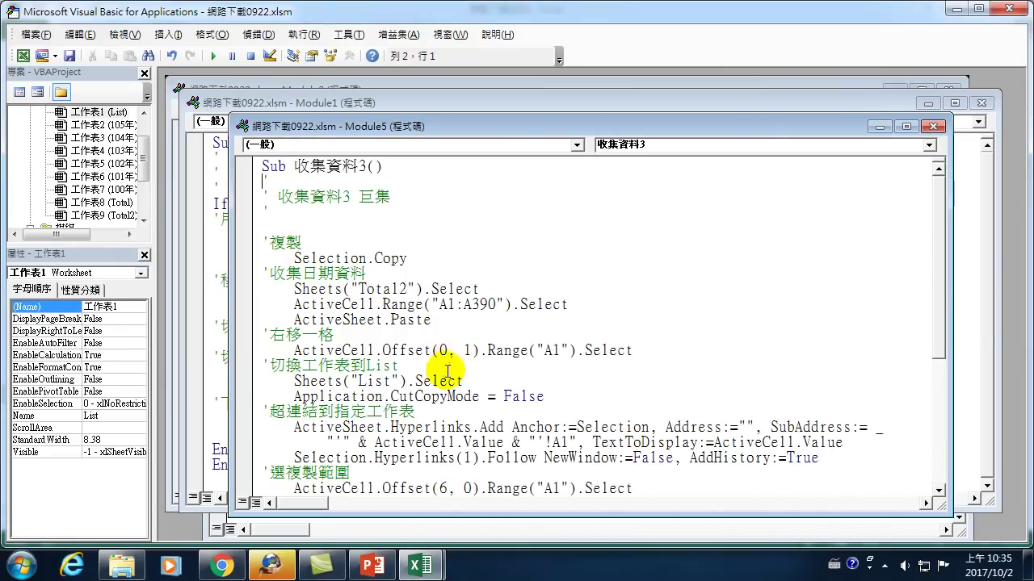
{"action": "scroll", "coordinate": [445, 390], "scroll_direction": "down", "scroll_amount": 3}
{"action": "scroll", "coordinate": [444, 391], "scroll_direction": "down", "scroll_amount": 2}
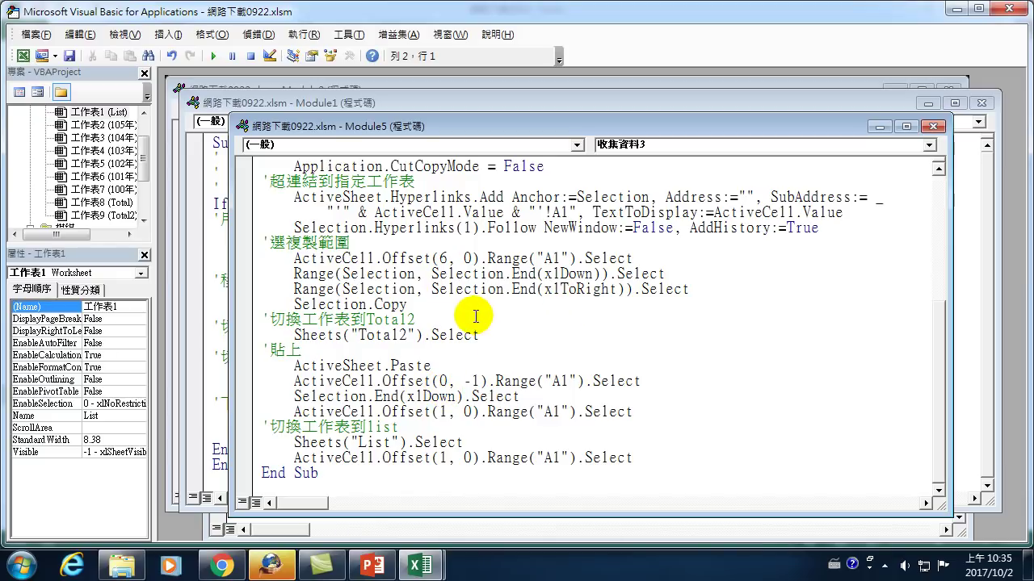
{"action": "scroll", "coordinate": [396, 315], "scroll_direction": "up", "scroll_amount": 5}
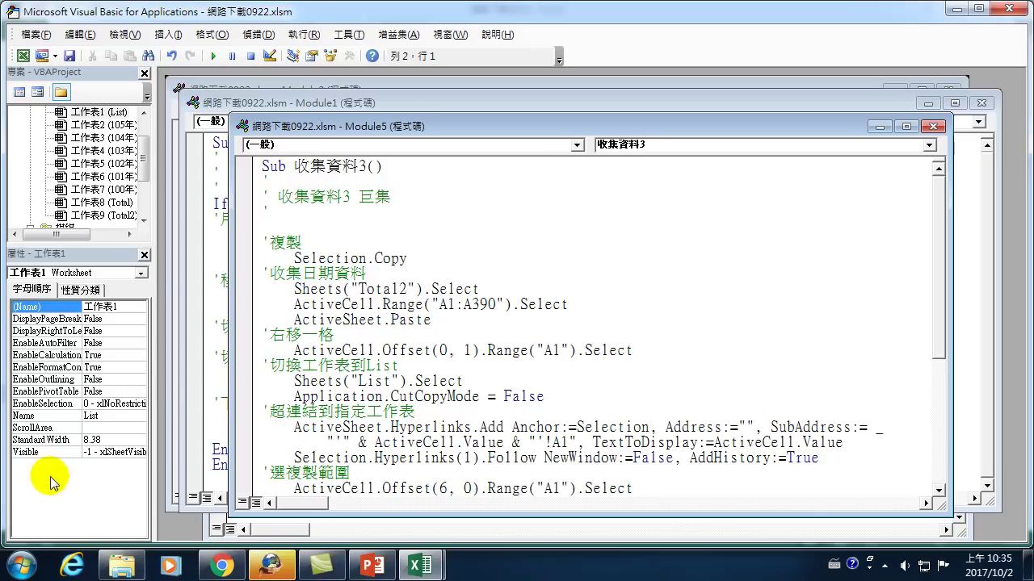
{"action": "mouse_move", "coordinate": [419, 565]}
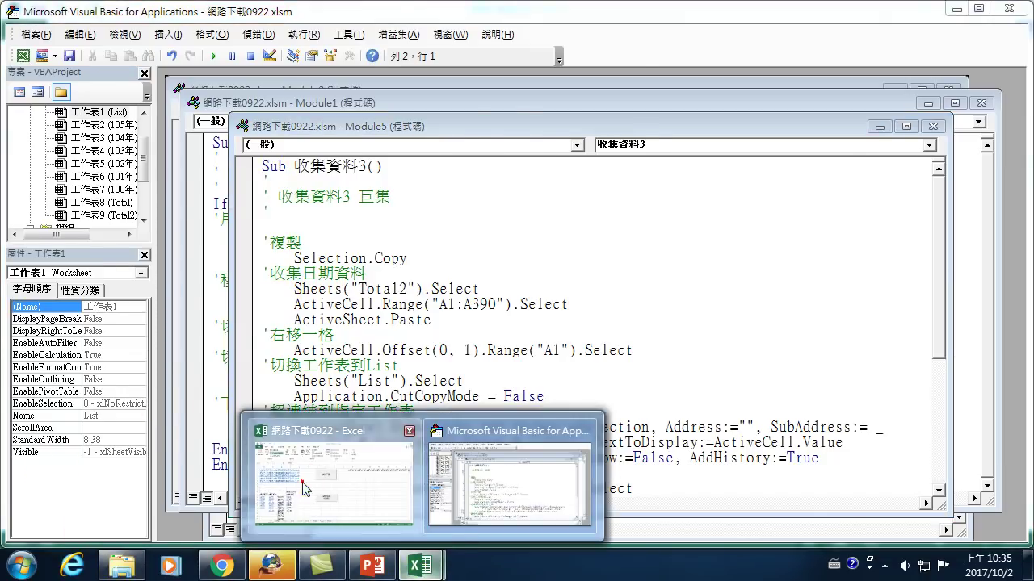
{"action": "left_click", "coordinate": [304, 512]}
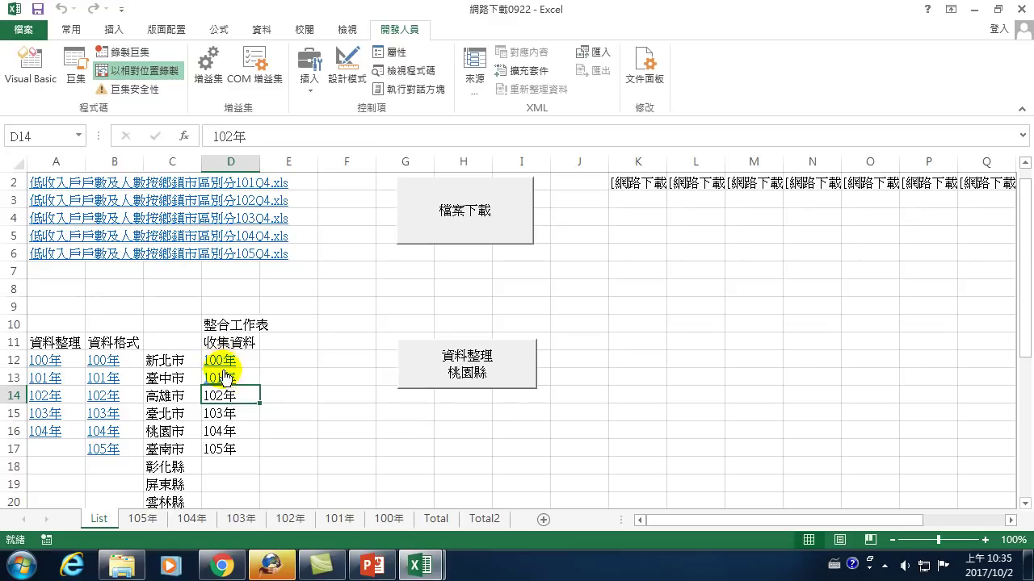
{"action": "left_click", "coordinate": [218, 464]}
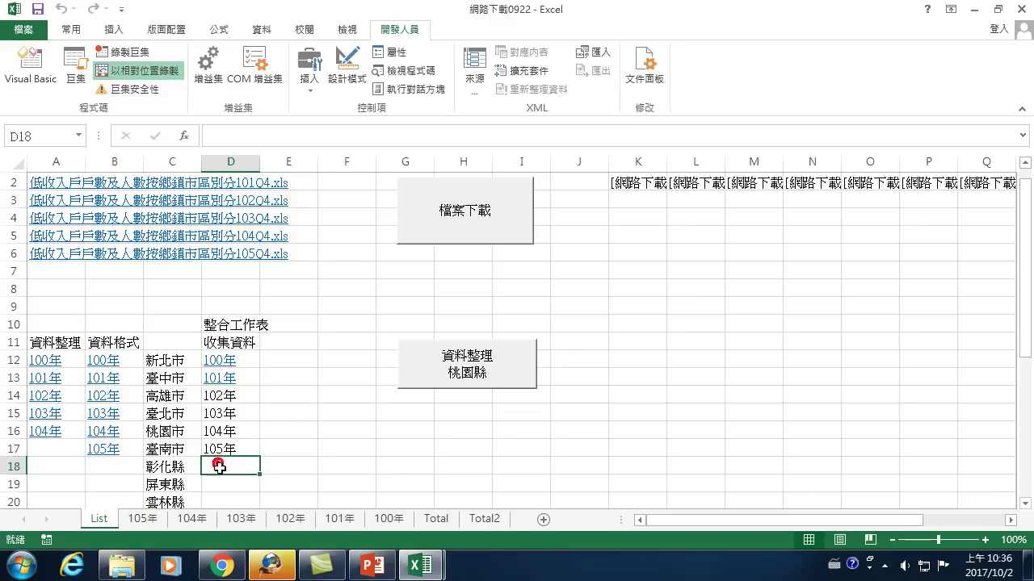
With D14 (102年) selected, add If ActiveCell.Value <> "" to 收集資料3's blank line, then return to Excel
{"action": "left_click", "coordinate": [222, 396]}
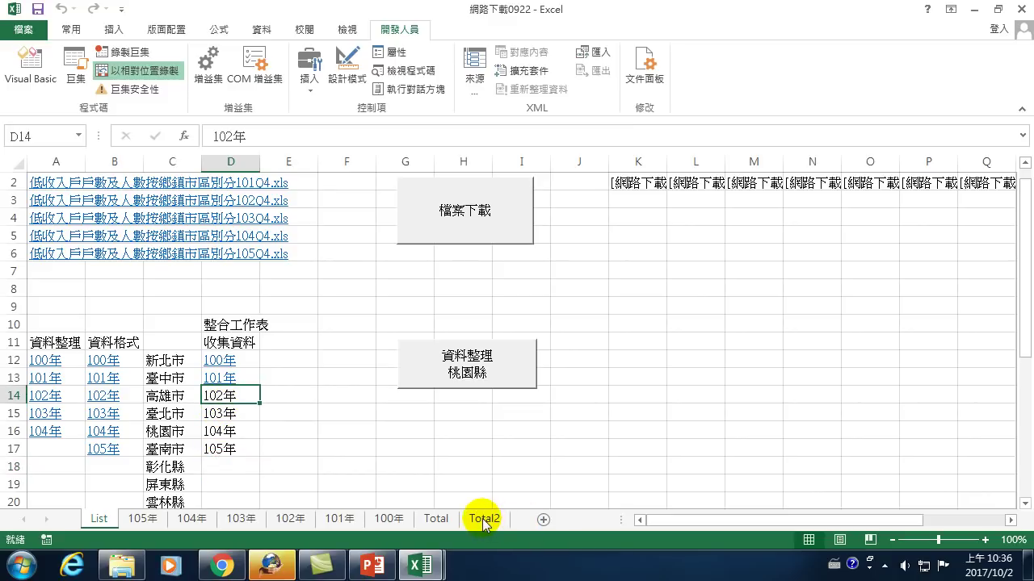
{"action": "left_click", "coordinate": [420, 566]}
{"action": "left_click", "coordinate": [527, 482]}
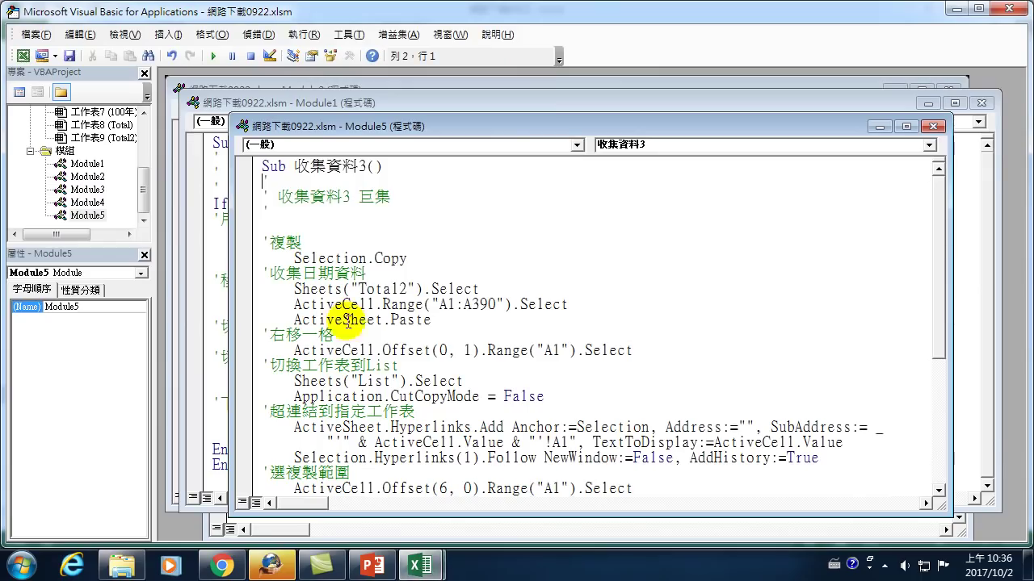
{"action": "key", "text": "Down"}
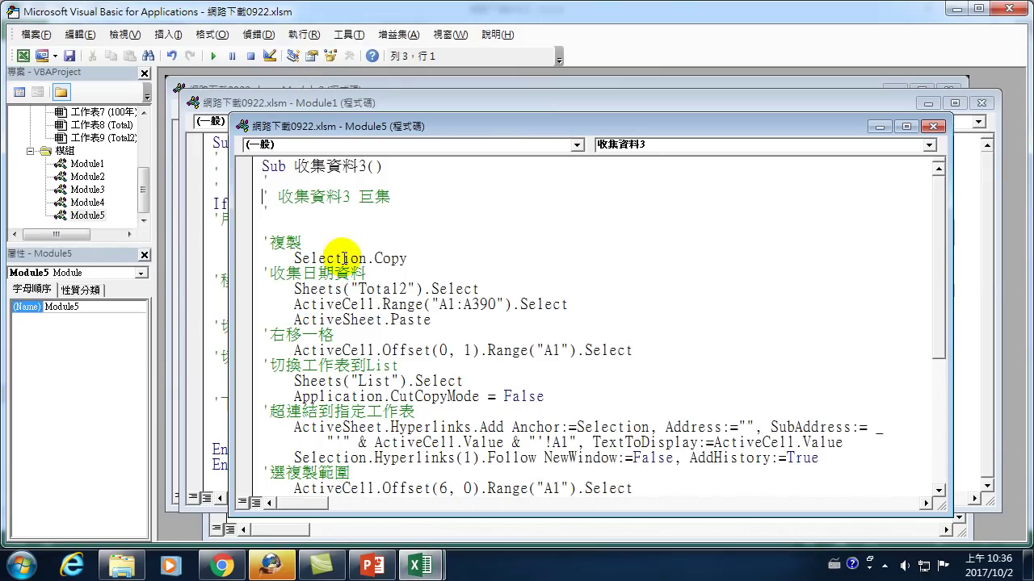
{"action": "key", "text": "Down"}
{"action": "key", "text": "Down"}
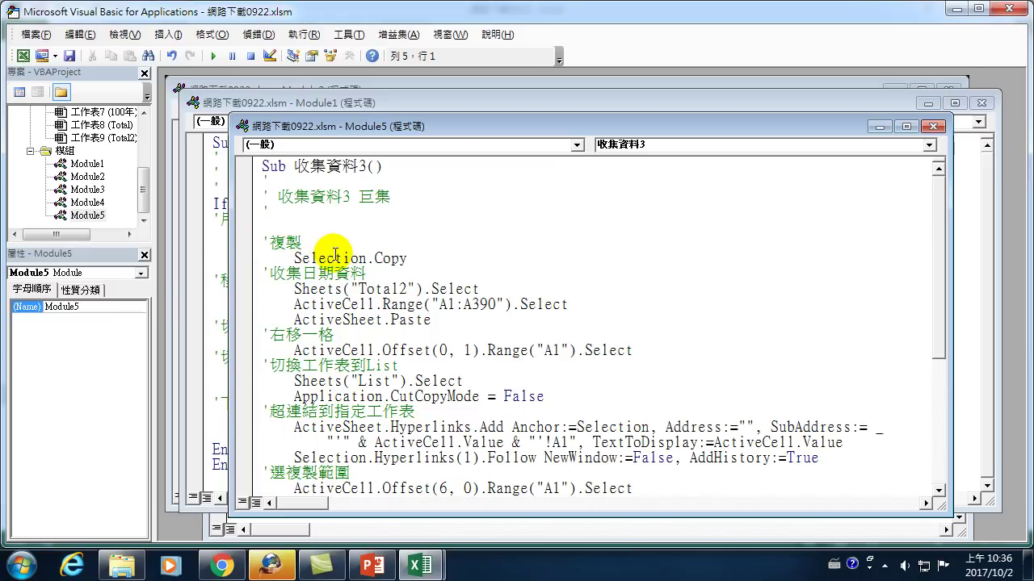
{"action": "type", "text": "ifactivecell.value "}
{"action": "type", "text": "<>"}
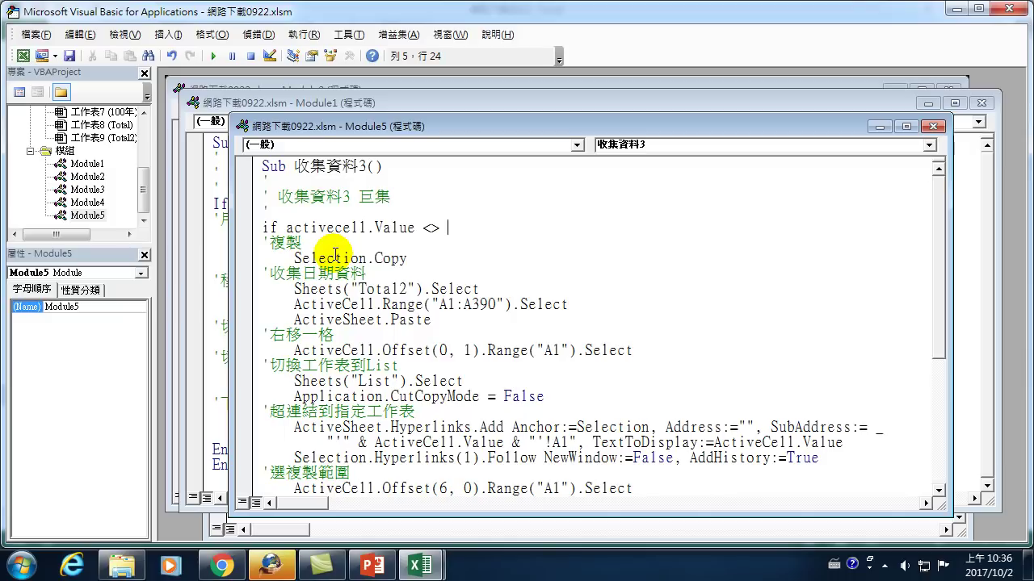
{"action": "type", "text": "\"\""}
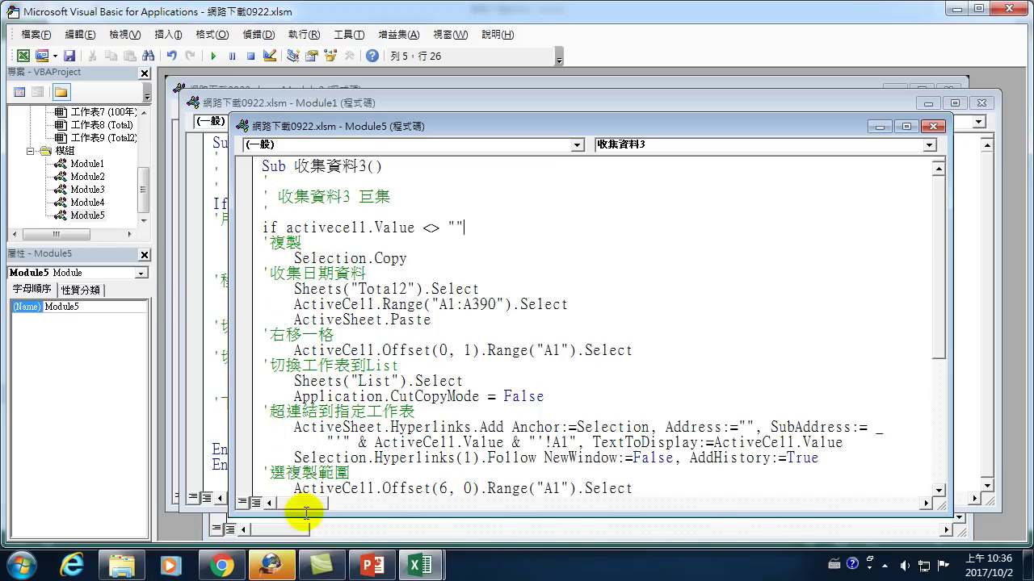
{"action": "left_click", "coordinate": [444, 557]}
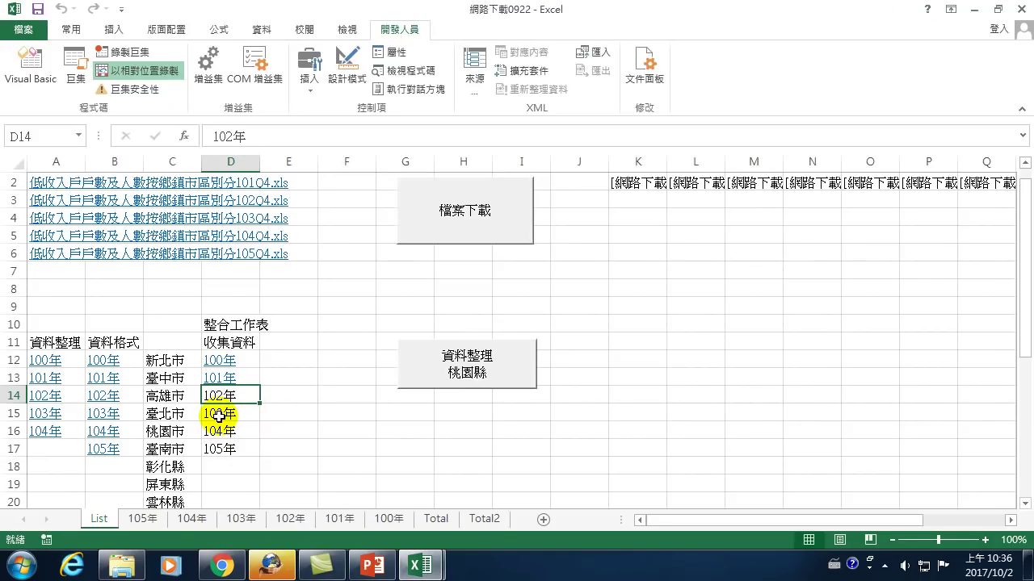
Launch Notepad from Start > All Programs > Accessories
{"action": "left_click", "coordinate": [21, 565]}
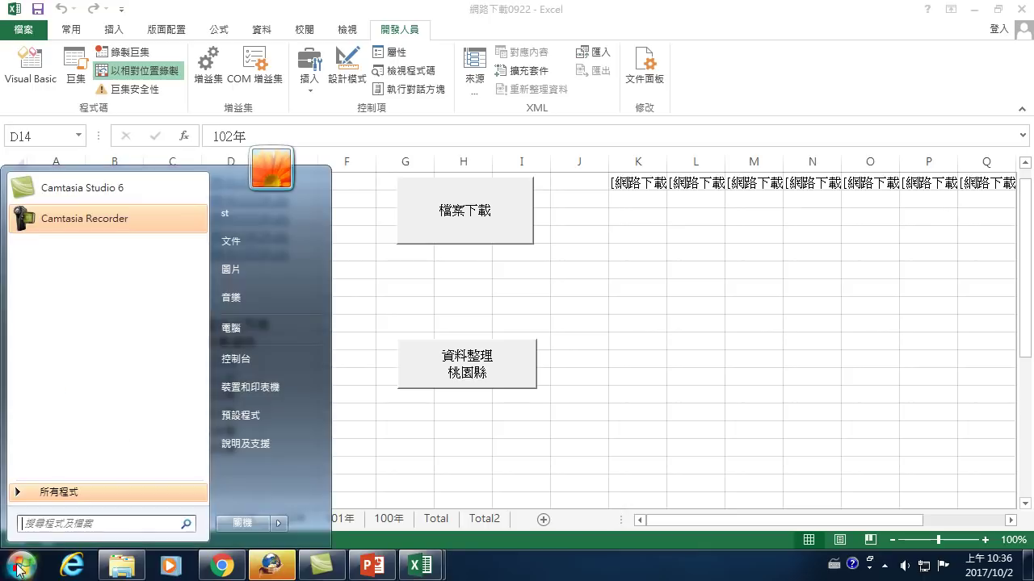
{"action": "left_click", "coordinate": [72, 490]}
{"action": "scroll", "coordinate": [81, 404], "scroll_direction": "down", "scroll_amount": 3}
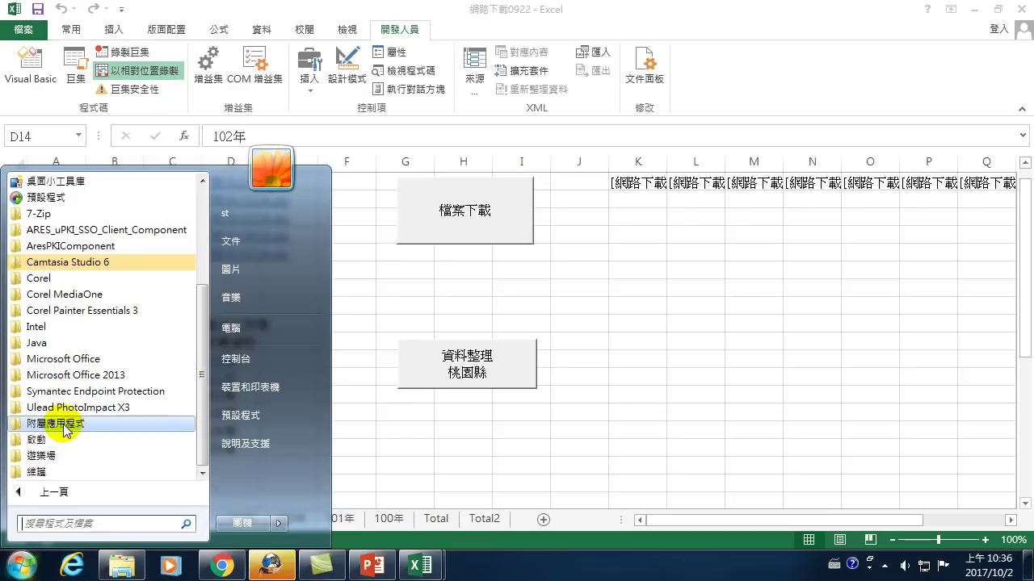
{"action": "left_click", "coordinate": [77, 423]}
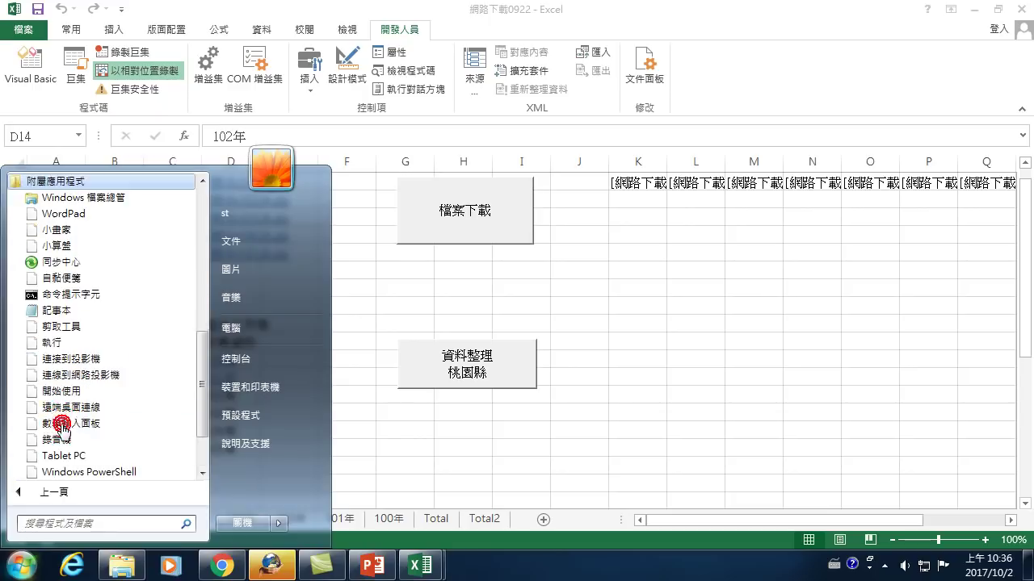
{"action": "left_click", "coordinate": [63, 310]}
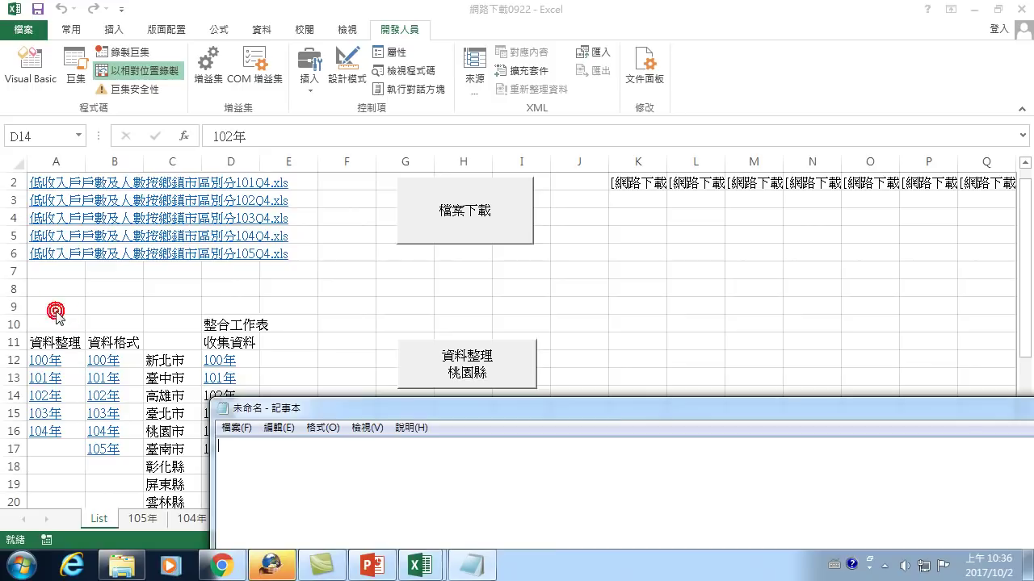
{"action": "left_click_drag", "start_coordinate": [426, 415], "coordinate": [476, 193]}
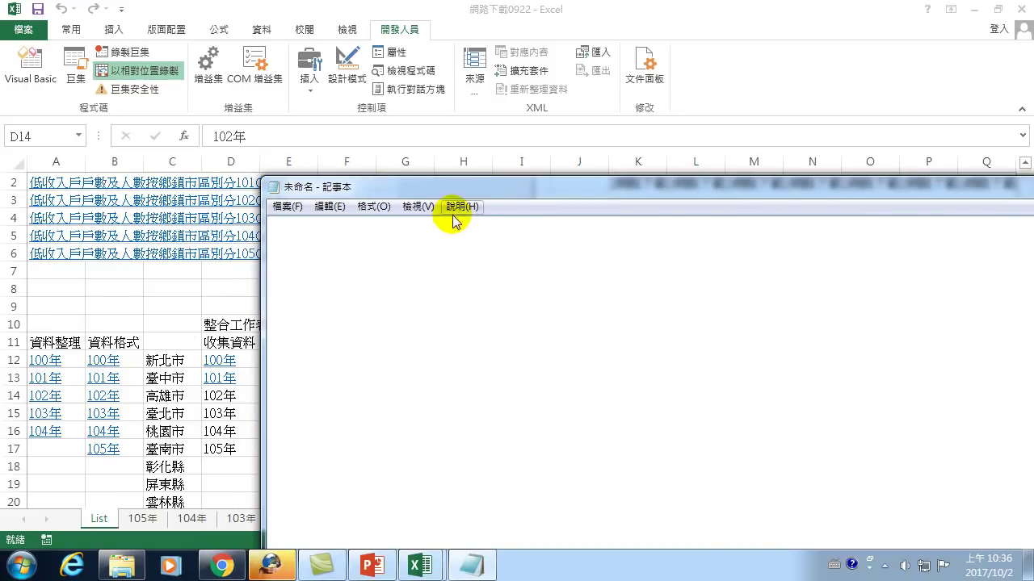
Set Notepad's font size to 16 and place the window beside the worksheet's year list
{"action": "left_click", "coordinate": [412, 207]}
{"action": "mouse_move", "coordinate": [373, 207]}
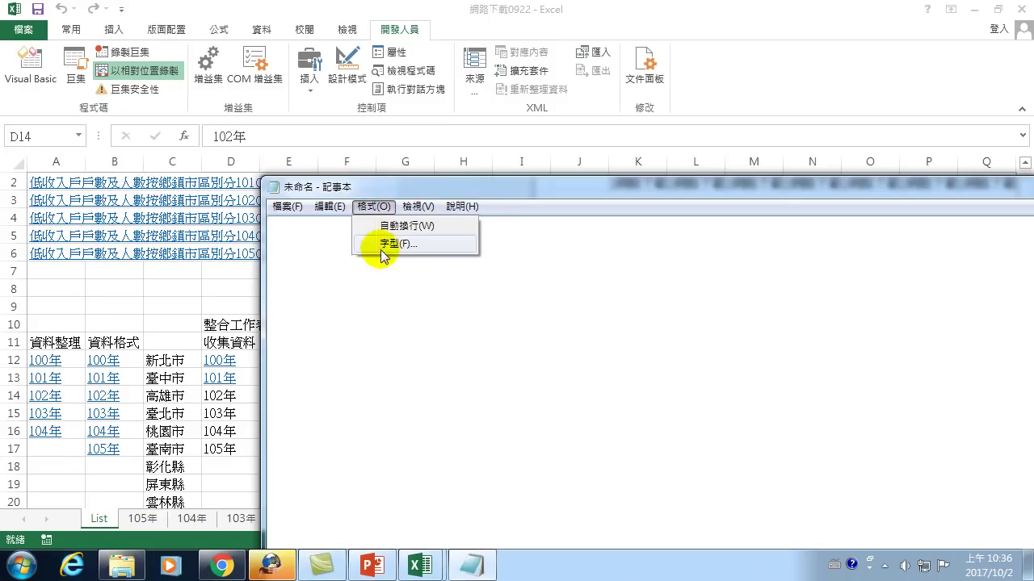
{"action": "left_click", "coordinate": [395, 242]}
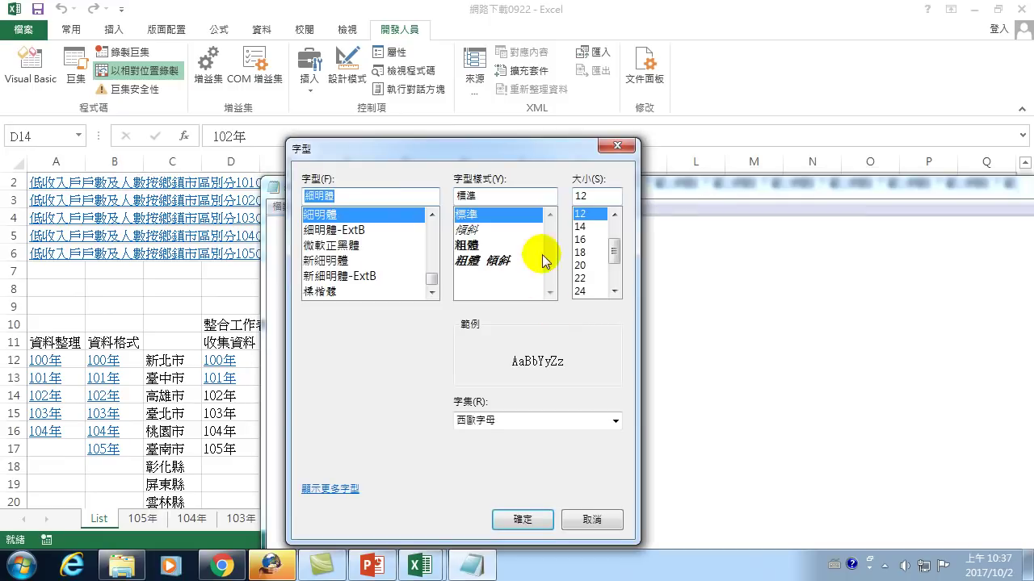
{"action": "left_click", "coordinate": [582, 252]}
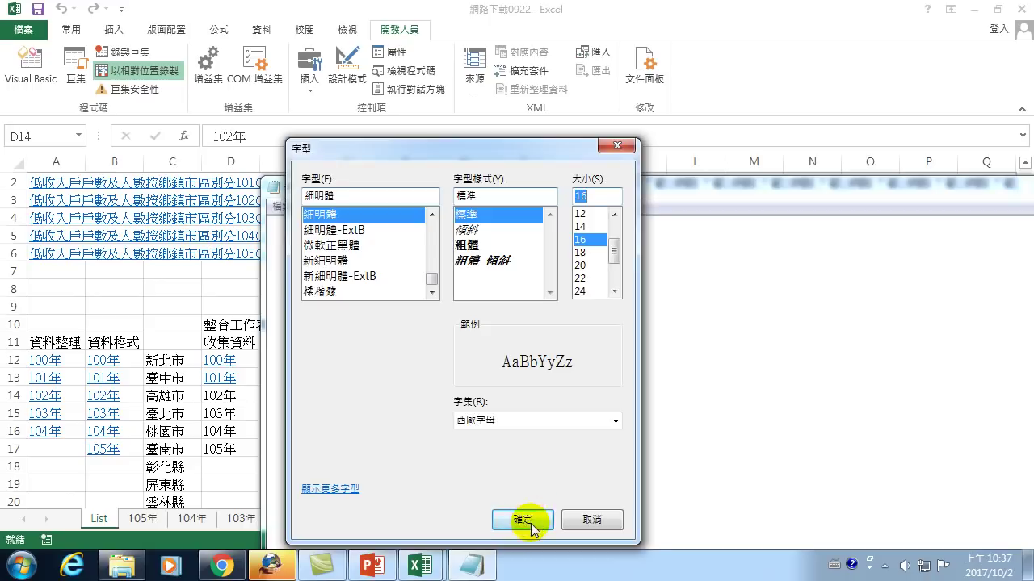
{"action": "left_click", "coordinate": [523, 520]}
{"action": "left_click_drag", "start_coordinate": [443, 189], "coordinate": [536, 179]}
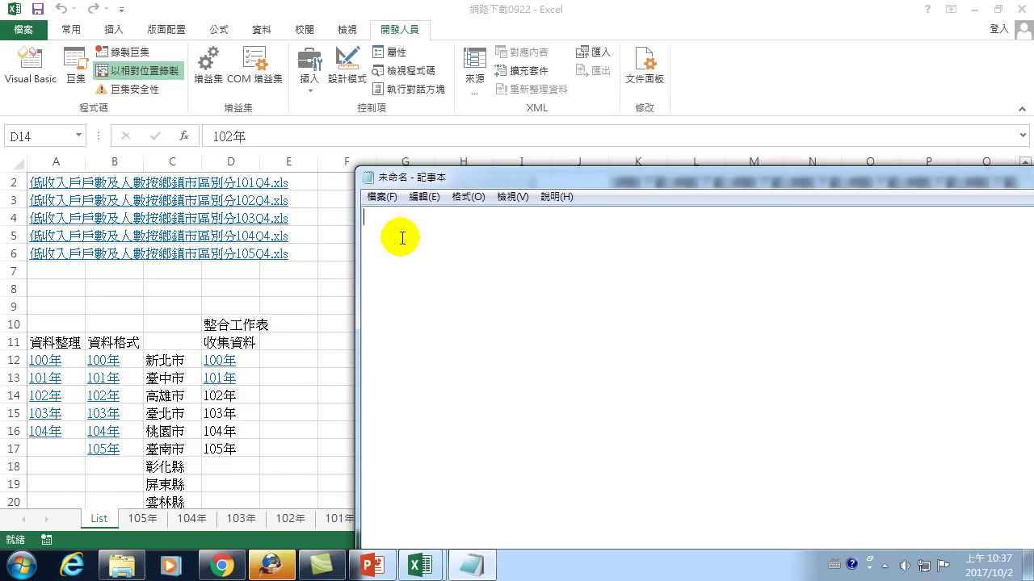
Type the note's opening phrase 做連續執行 with the Chinese IME
{"action": "type", "text": "10"}
{"action": "key", "text": "BackSpace"}
{"action": "key", "text": "BackSpace"}
{"action": "key", "text": "ctrl+space"}
{"action": "type", "text": "yji4"}
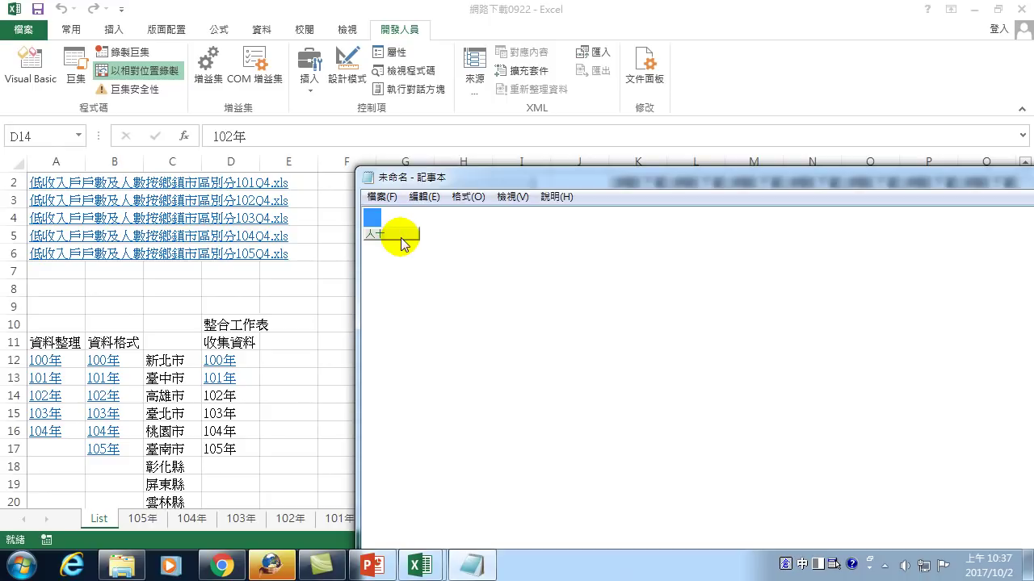
{"action": "key", "text": "Down"}
{"action": "type", "text": "yjj "}
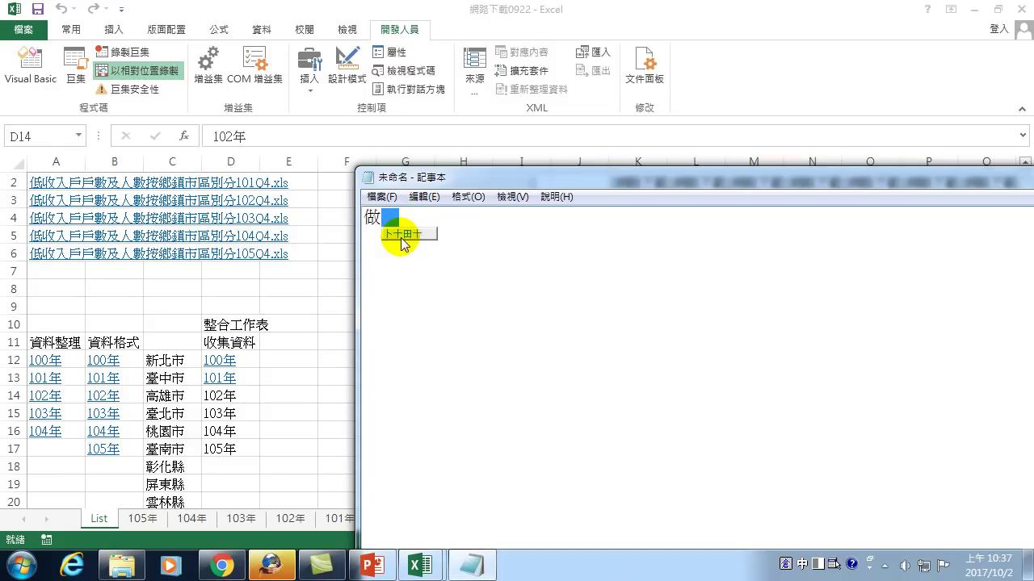
{"action": "type", "text": "vfgrrc"}
{"action": "key", "text": "space"}
{"action": "type", "text": "gji hom"}
{"action": "key", "text": "space"}
{"action": "key", "text": "Escape"}
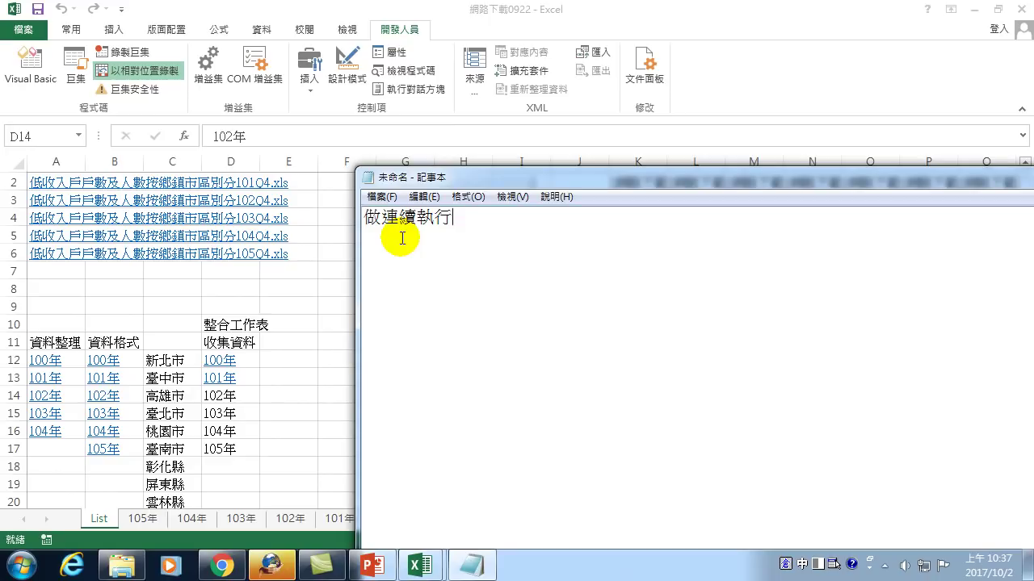
Continue the note with 102年做完資料收集,繼續做103年的資料收集, and mark 102年
{"action": "type", "text": "102"}
{"action": "type", "text": "oq "}
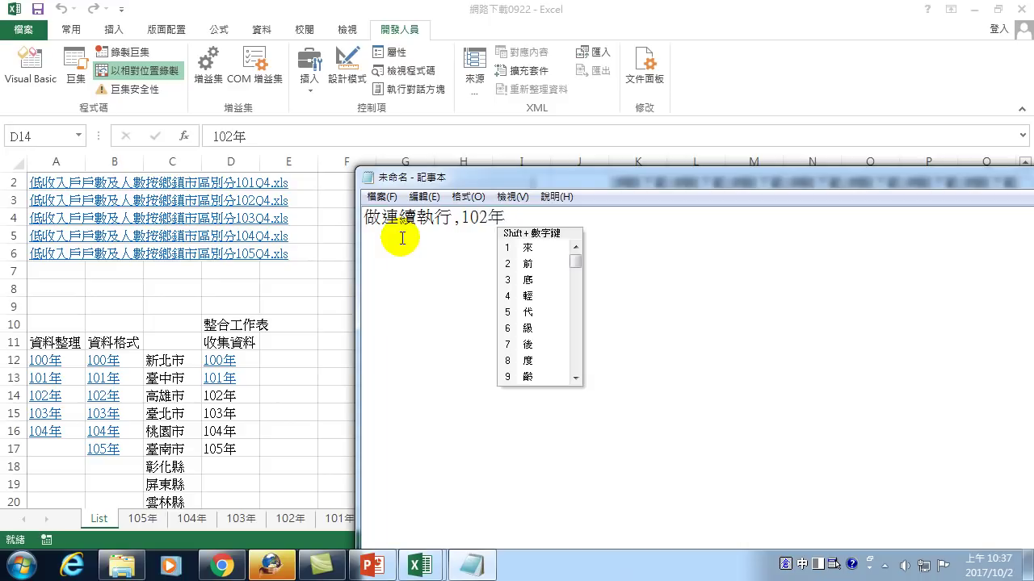
{"action": "type", "text": "ojrk jmmu "}
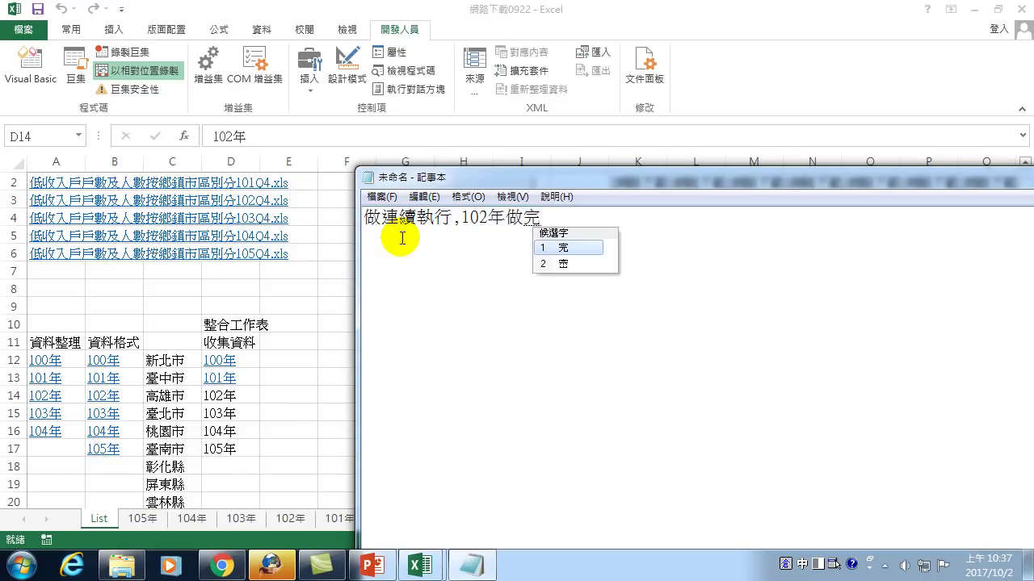
{"action": "type", "text": "iobuc fdyj "}
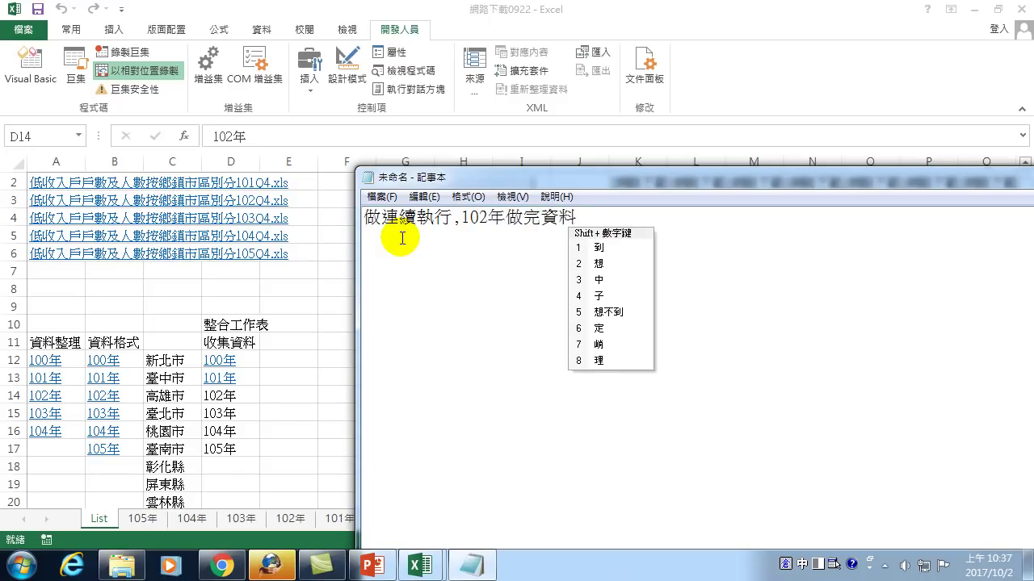
{"action": "type", "text": "vlok ogd ,"}
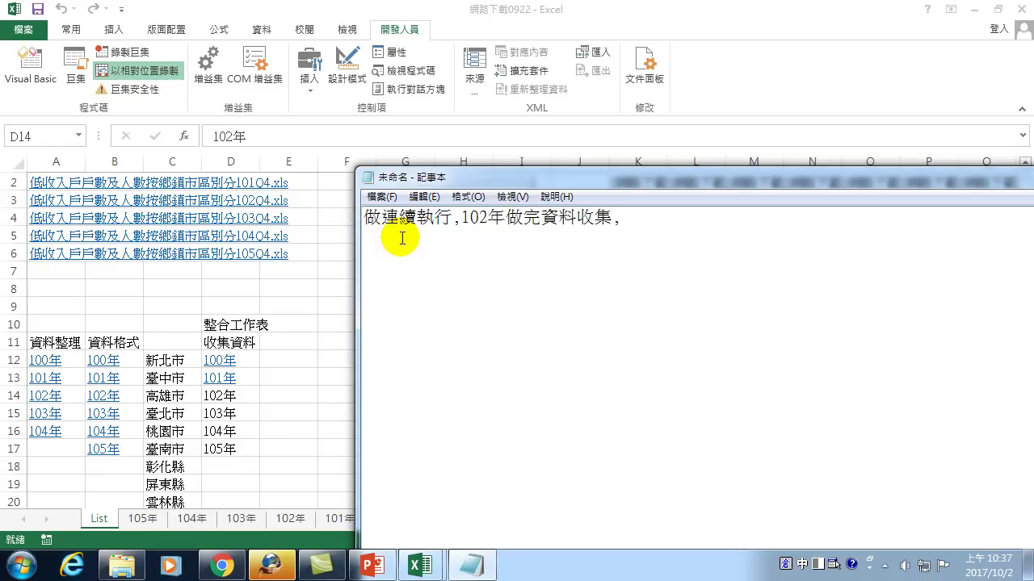
{"action": "type", "text": "vf  "}
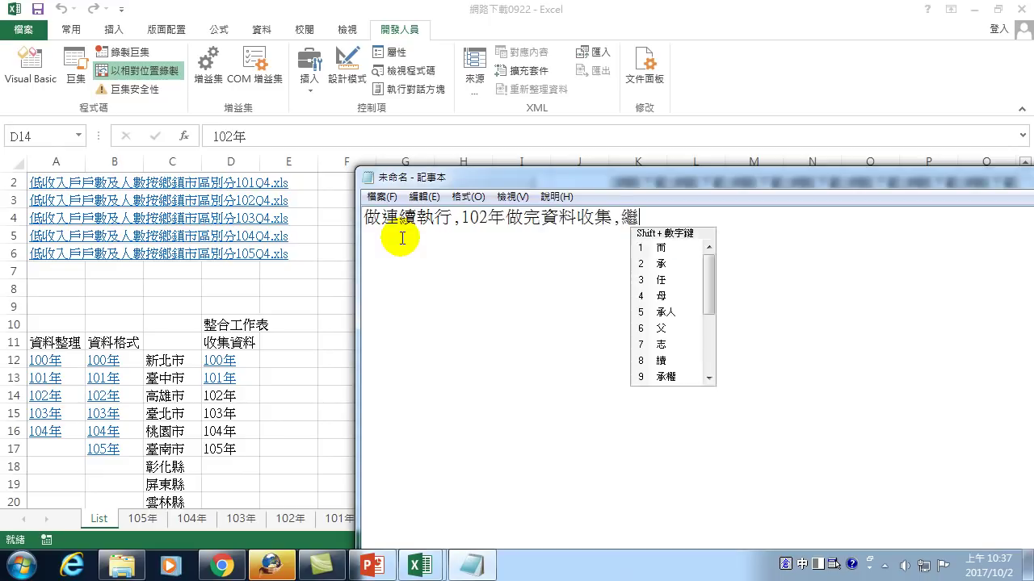
{"action": "type", "text": "gnc ojrk "}
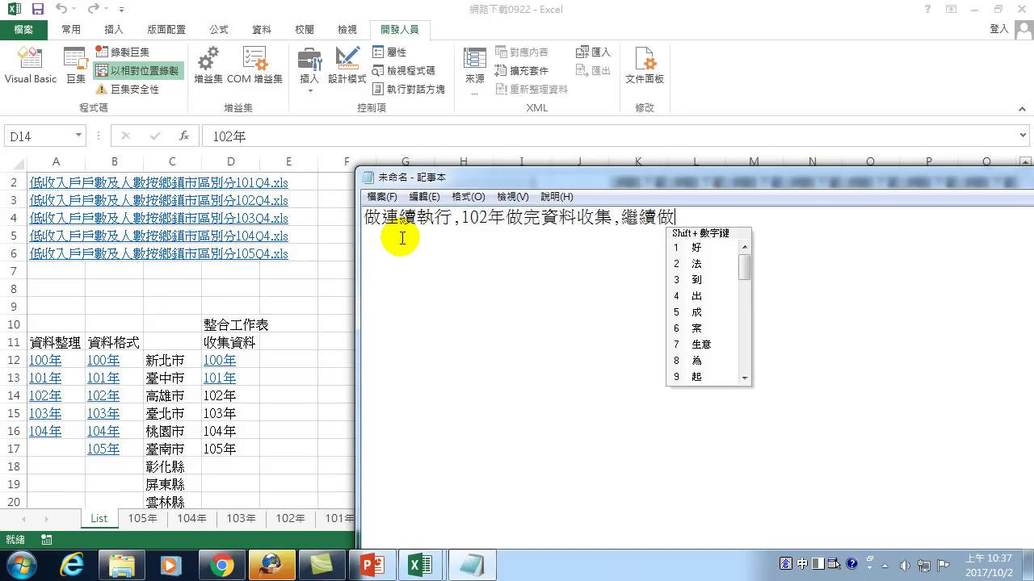
{"action": "type", "text": "103"}
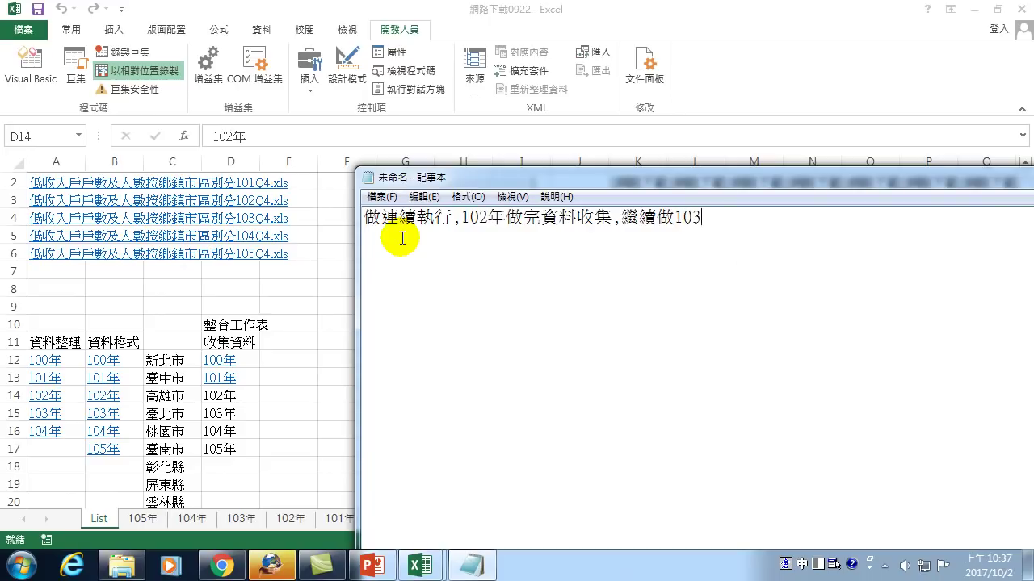
{"action": "type", "text": "oq "}
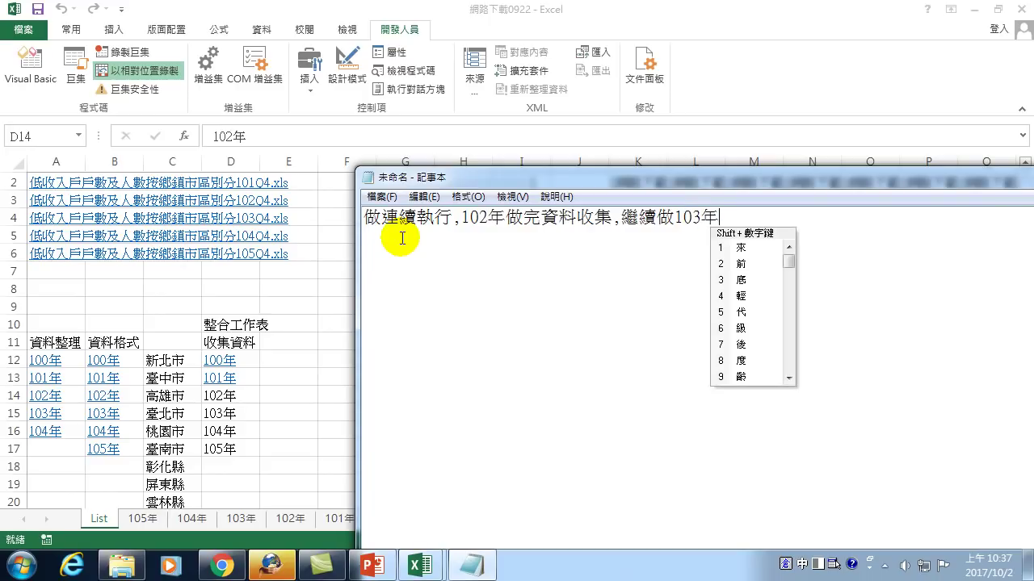
{"action": "type", "text": "hapi iobuc fdyj "}
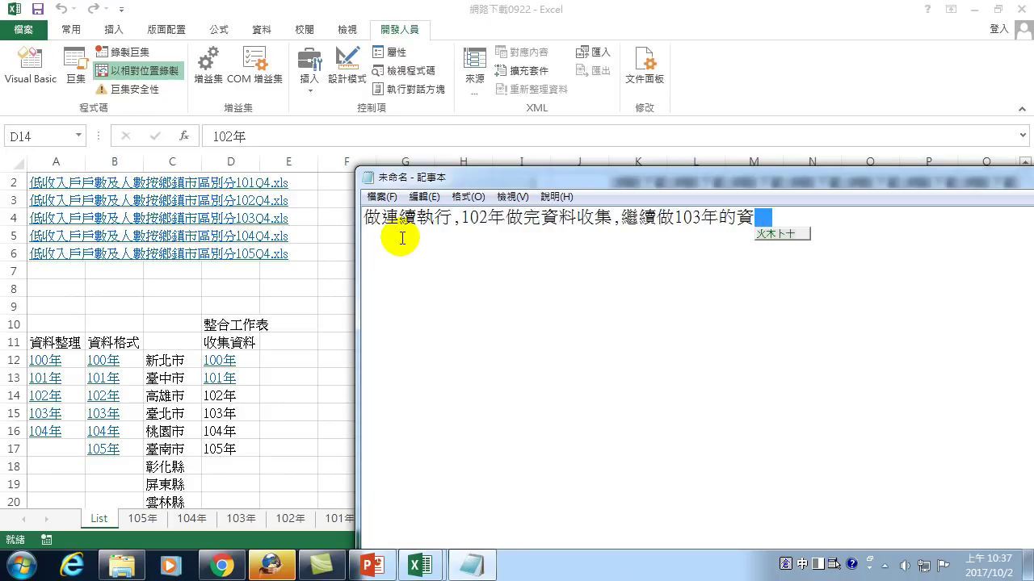
{"action": "type", "text": "vlok ogd"}
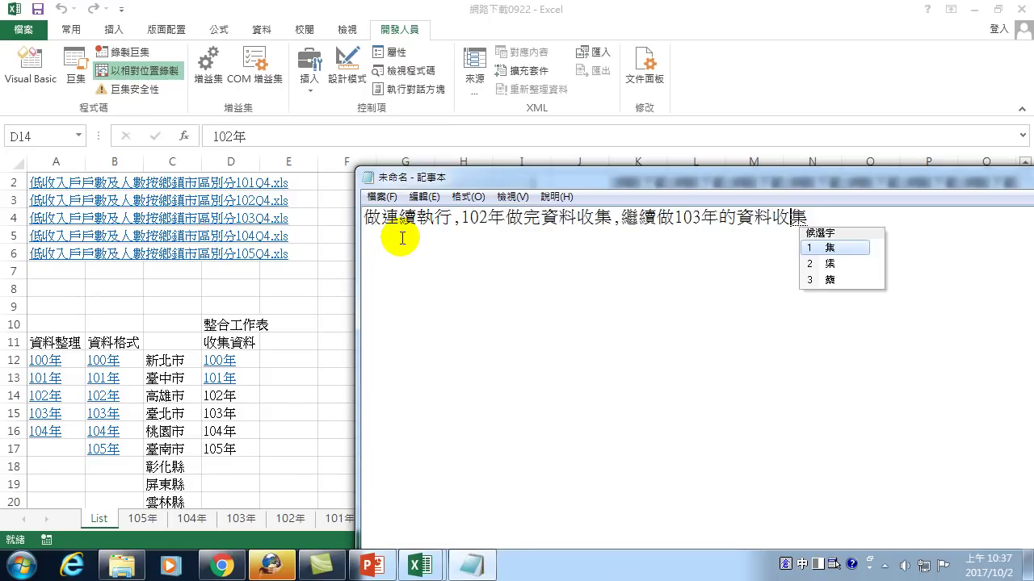
{"action": "key", "text": "space"}
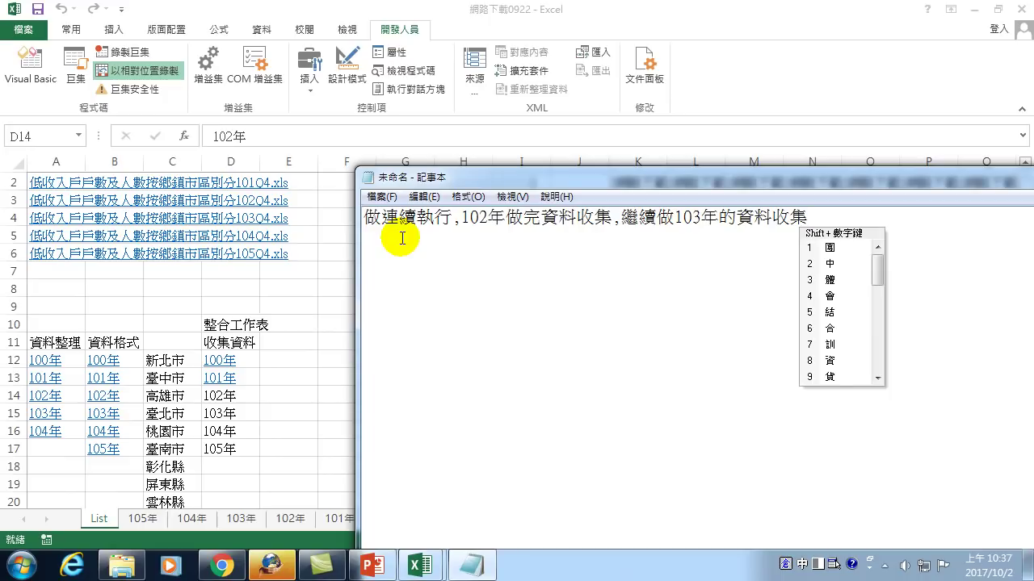
{"action": "type", "text": ","}
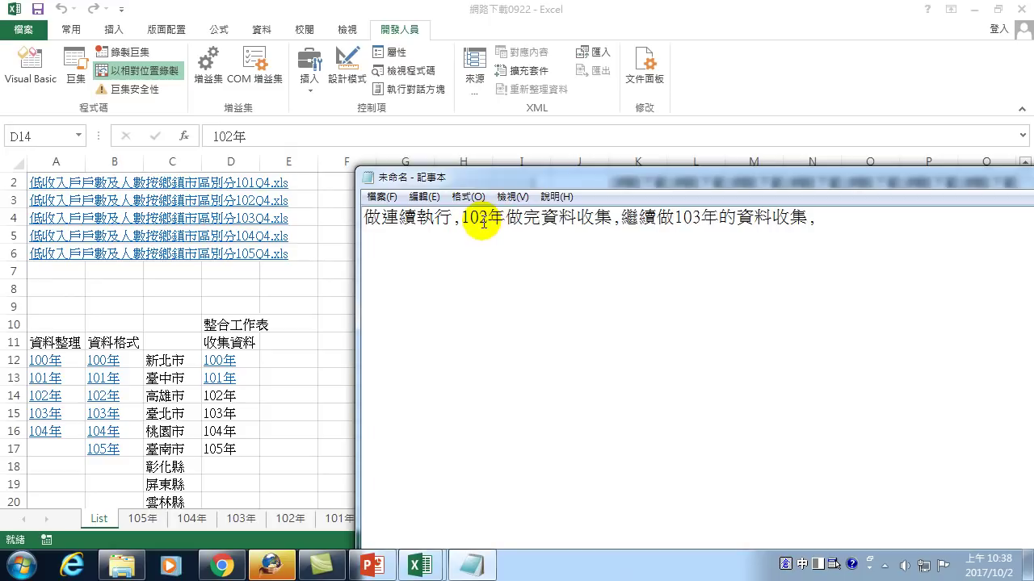
{"action": "mouse_move", "coordinate": [471, 216]}
{"action": "left_mouse_down"}
{"action": "mouse_move", "coordinate": [457, 217]}
{"action": "mouse_move", "coordinate": [506, 217]}
{"action": "left_mouse_up"}
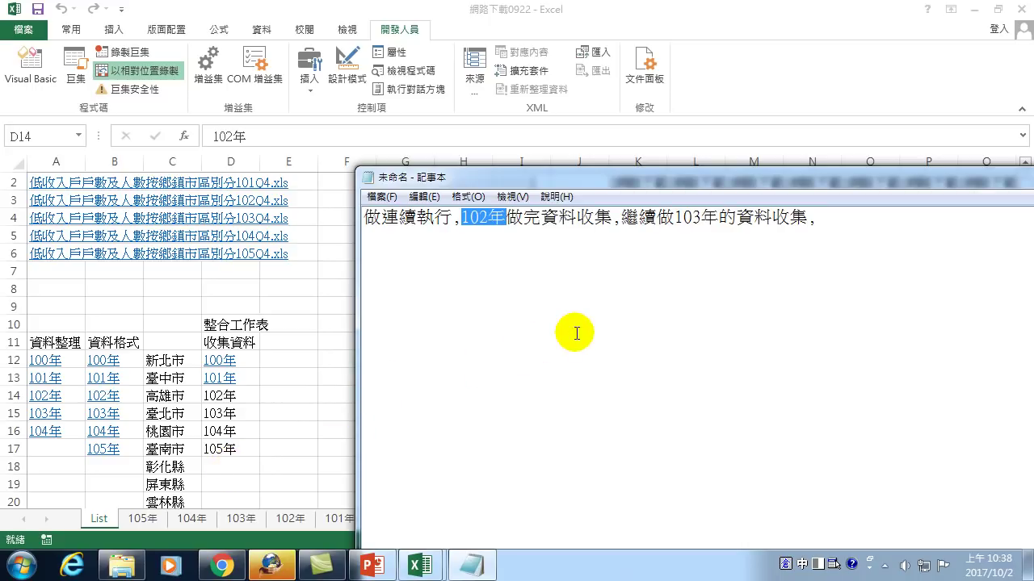
{"action": "key", "text": "Right"}
Add a new line 在102年,收集102年資料, below the note
{"action": "left_click", "coordinate": [825, 218]}
{"action": "key", "text": "Return"}
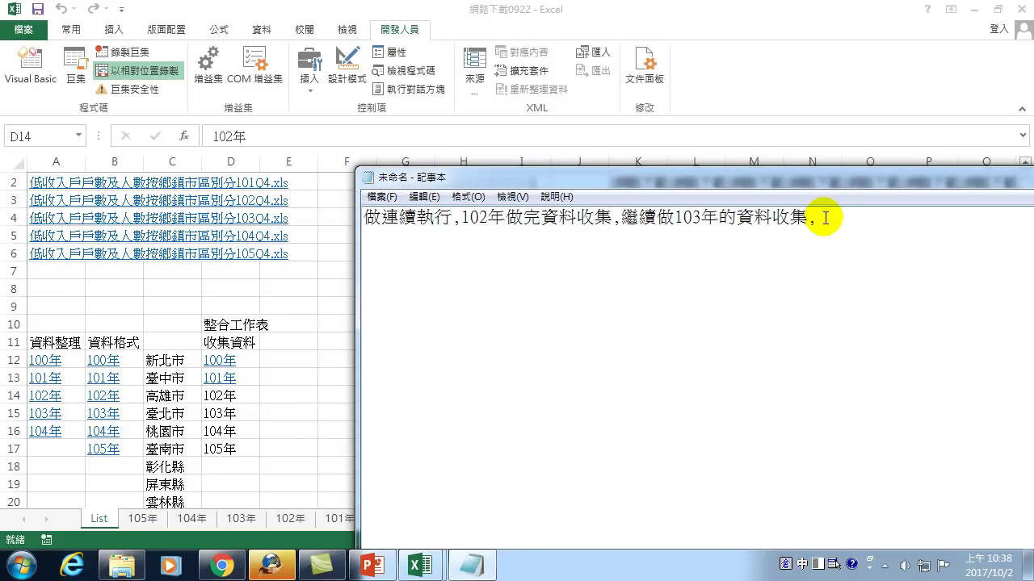
{"action": "type", "text": "在"}
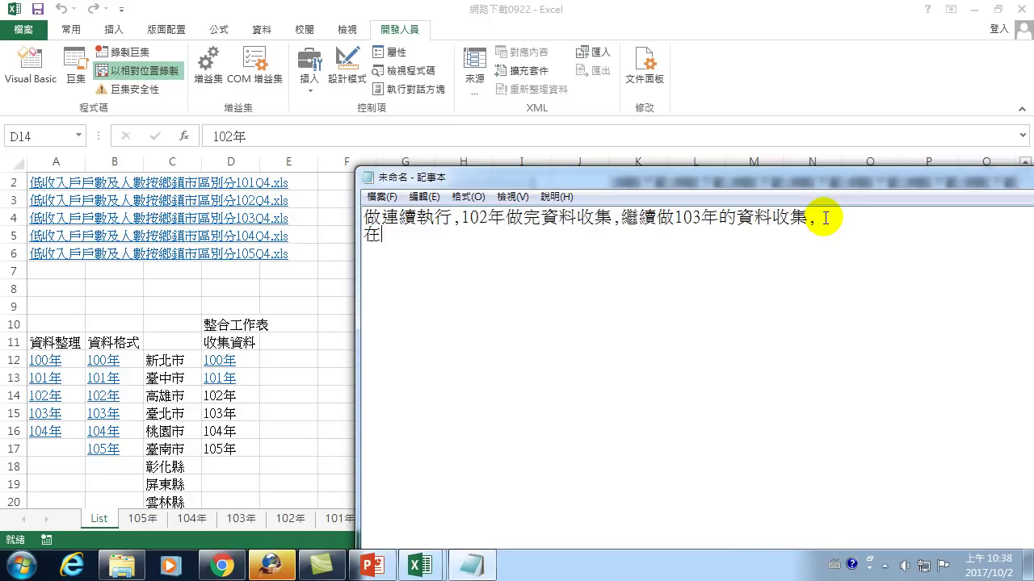
{"action": "type", "text": "102"}
{"action": "type", "text": "年，"}
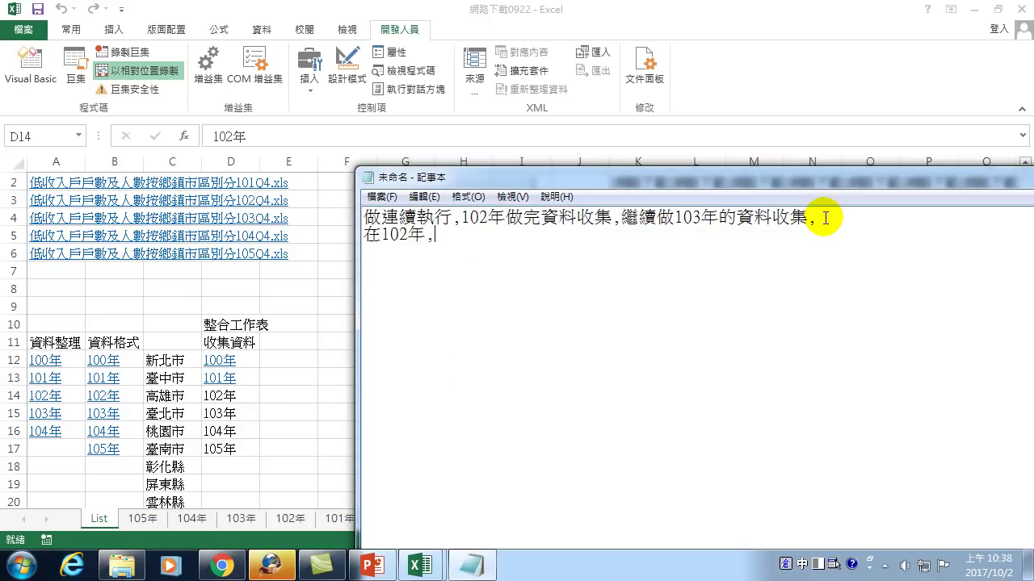
{"action": "type", "text": "收集"}
{"action": "key", "text": "Return"}
{"action": "type", "text": "102"}
{"action": "type", "text": "年iob"}
{"action": "type", "text": "資料,"}
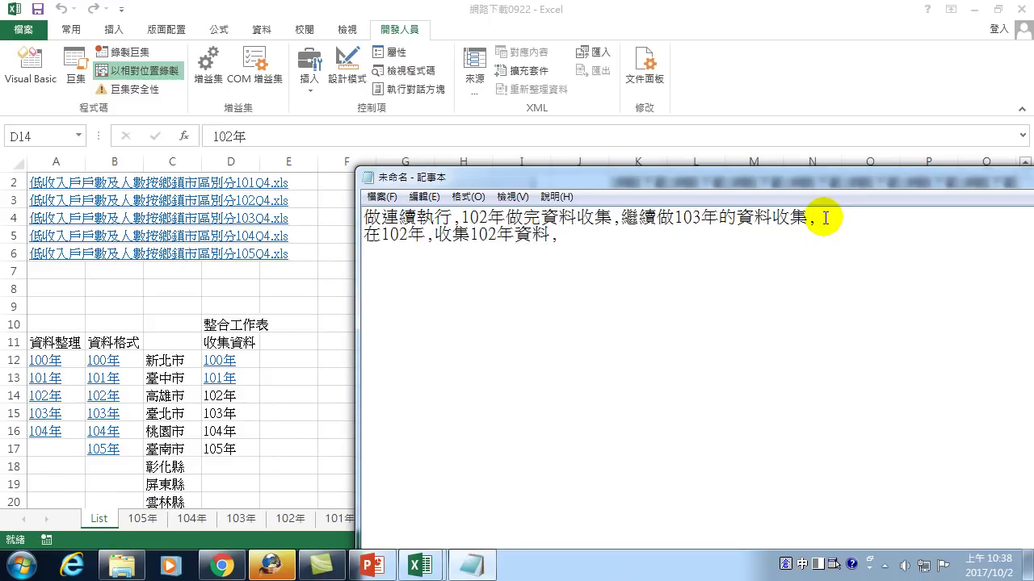
Add lines 在103年,收集103年資料, and 在空白格呢?收集沒有資料,-->不收集資料
{"action": "key", "text": "Return"}
{"action": "type", "text": "在"}
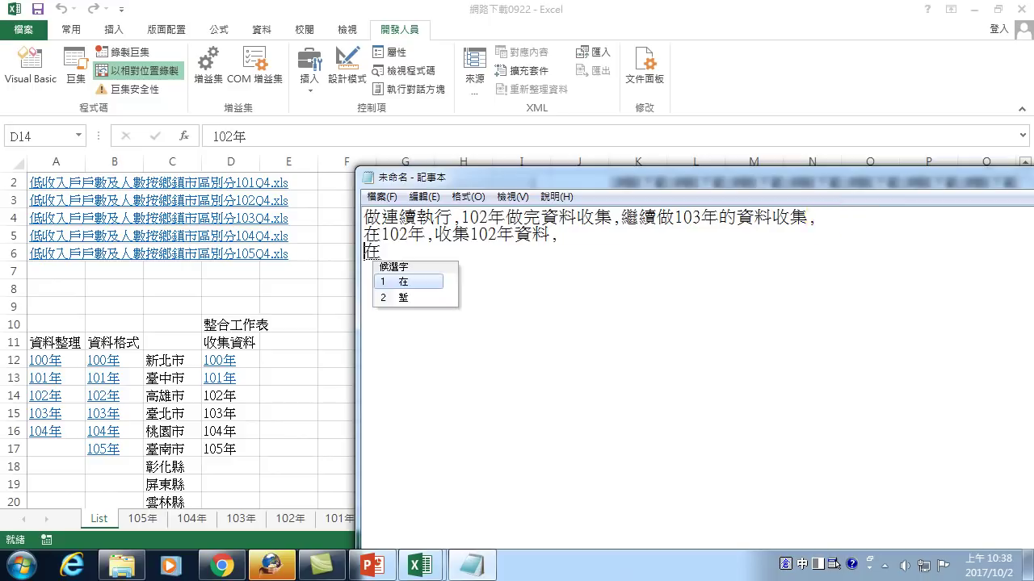
{"action": "type", "text": "103"}
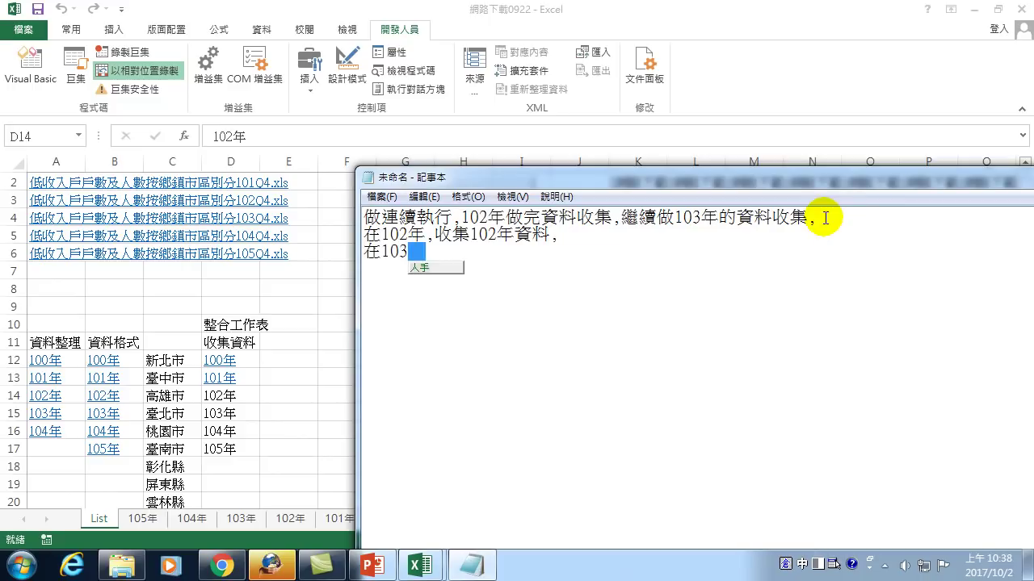
{"action": "type", "text": "年,vlo收"}
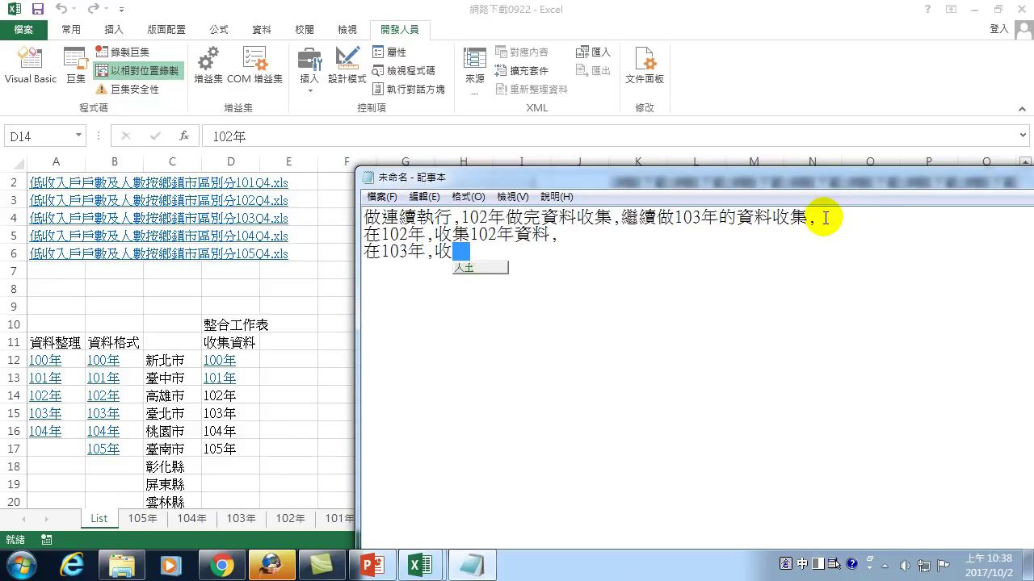
{"action": "type", "text": "集103"}
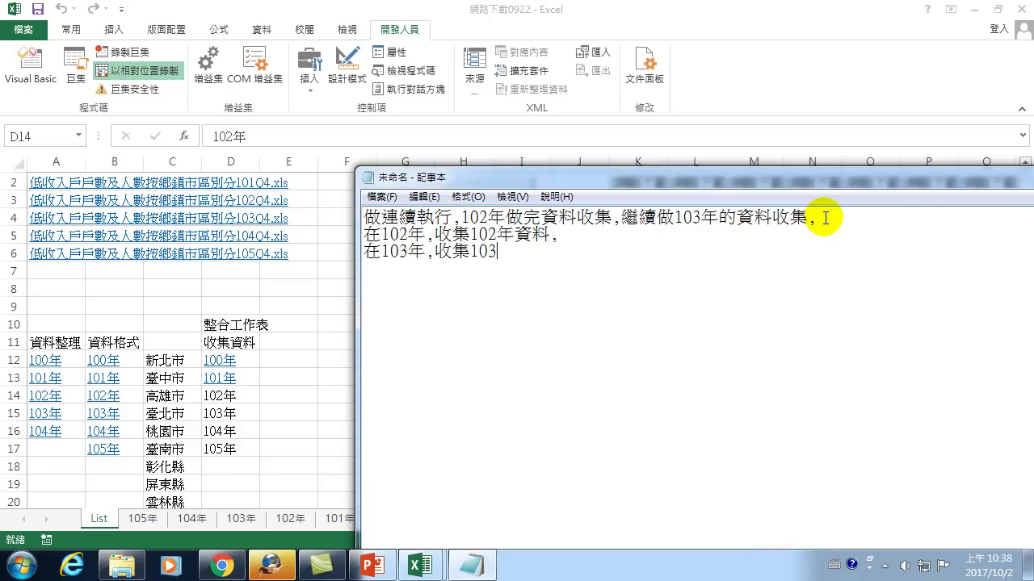
{"action": "key", "text": "ctrl+space"}
{"action": "type", "text": "年資fdyj料,"}
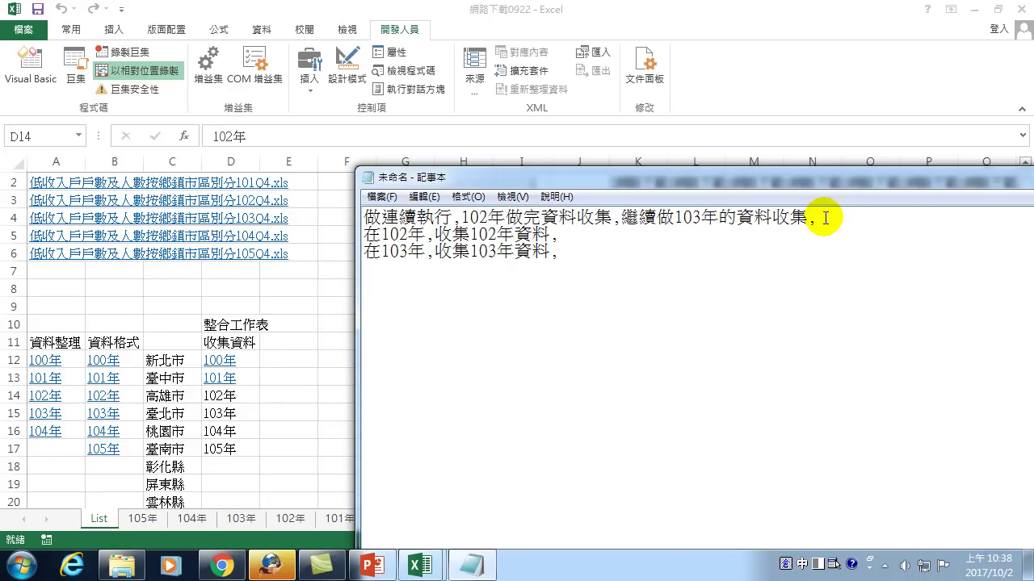
{"action": "type", "text": "在空"}
{"action": "type", "text": "白"}
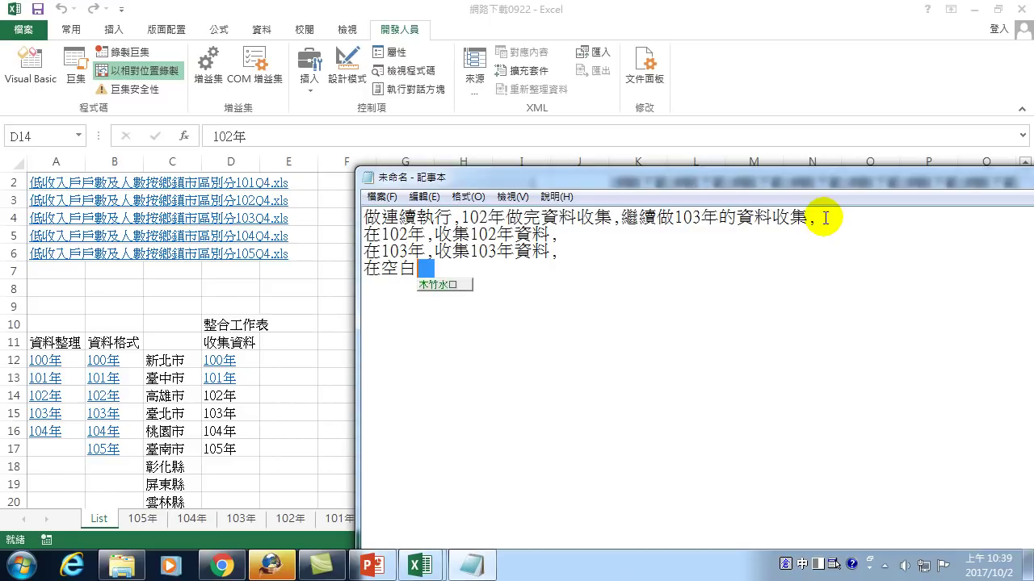
{"action": "type", "text": "格呢?收集沒有資料,-->不收"}
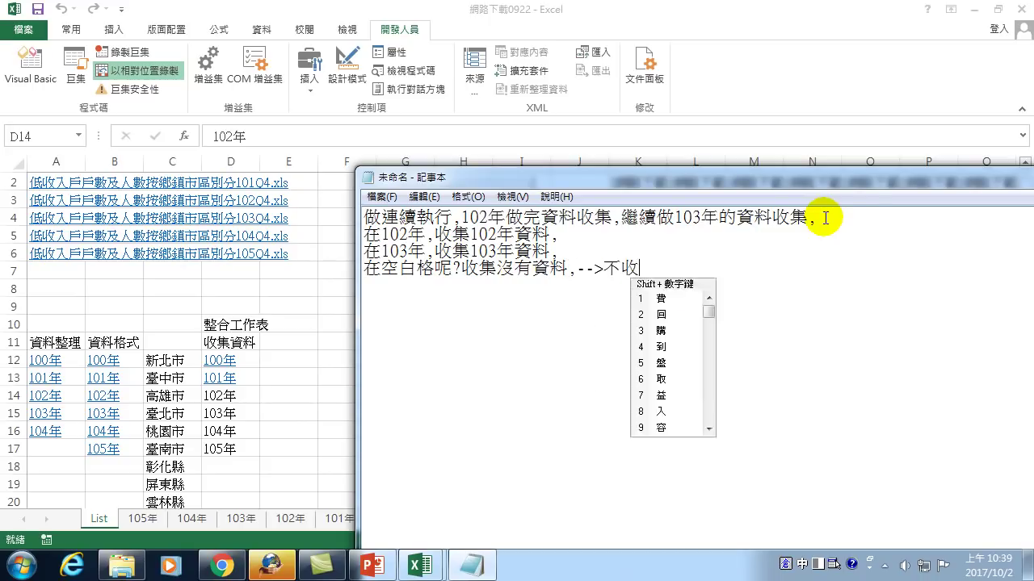
{"action": "type", "text": "集資料"}
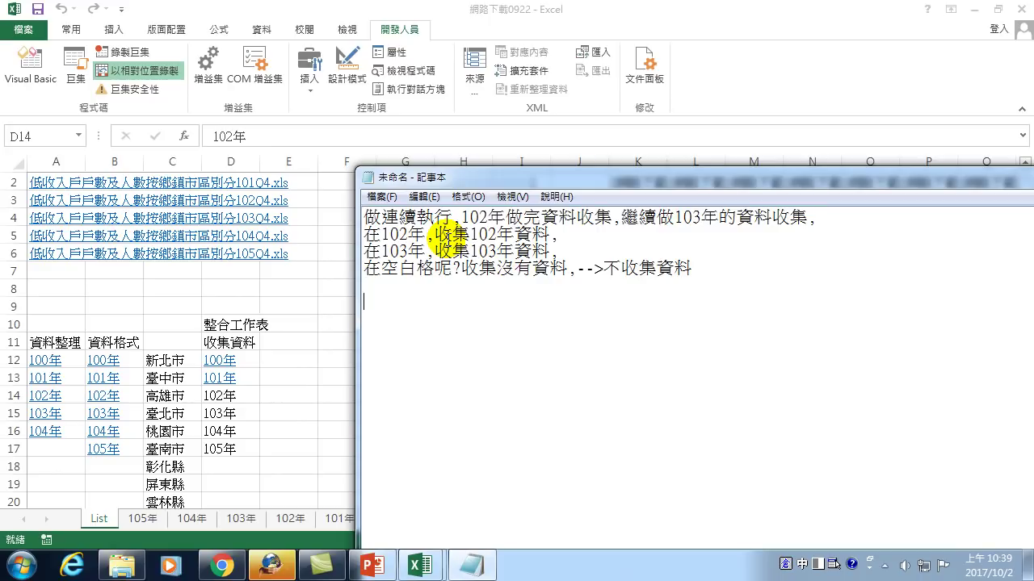
Draft if activecell.value <> "" then, a placeholder line and end if, then select the block
{"action": "type", "text": "if"}
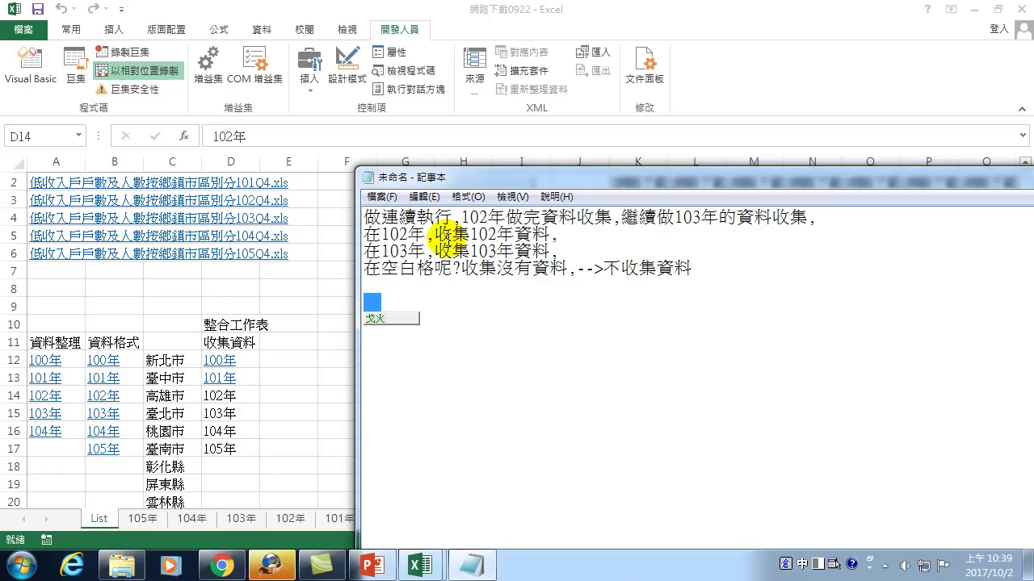
{"action": "key", "text": "ctrl+space"}
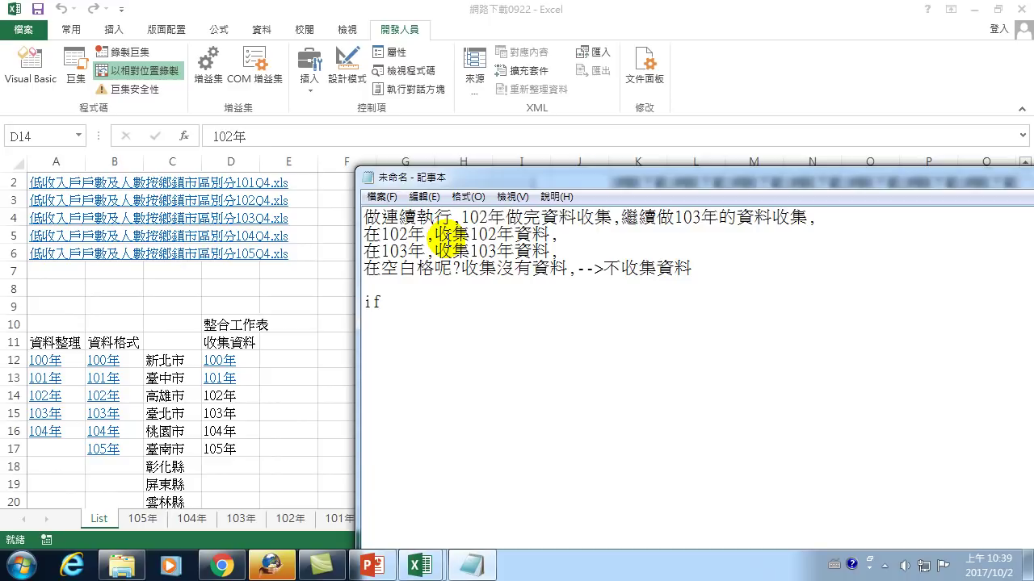
{"action": "type", "text": "activecell.value"}
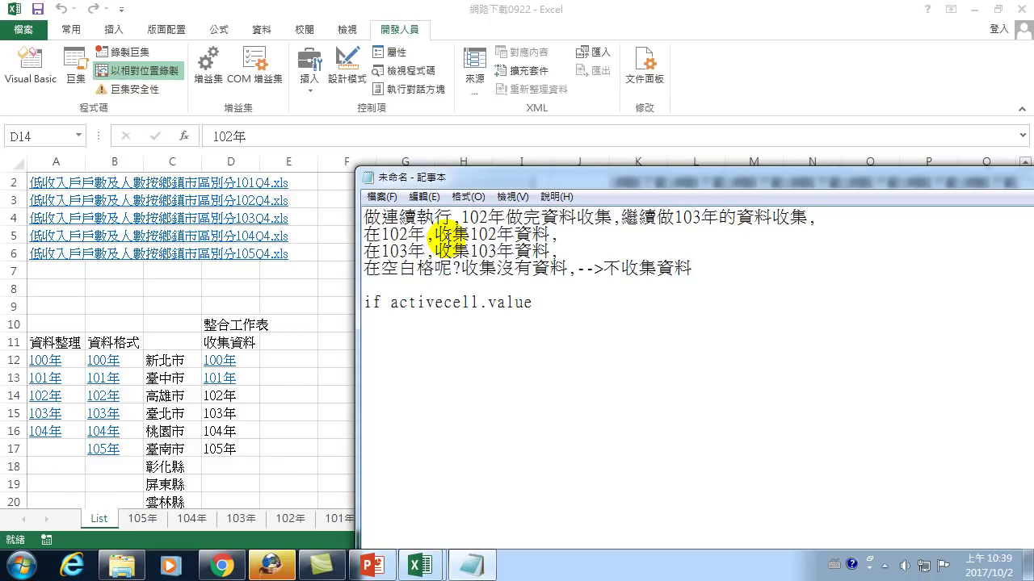
{"action": "type", "text": "<> "}
{"action": "type", "text": "\"\""}
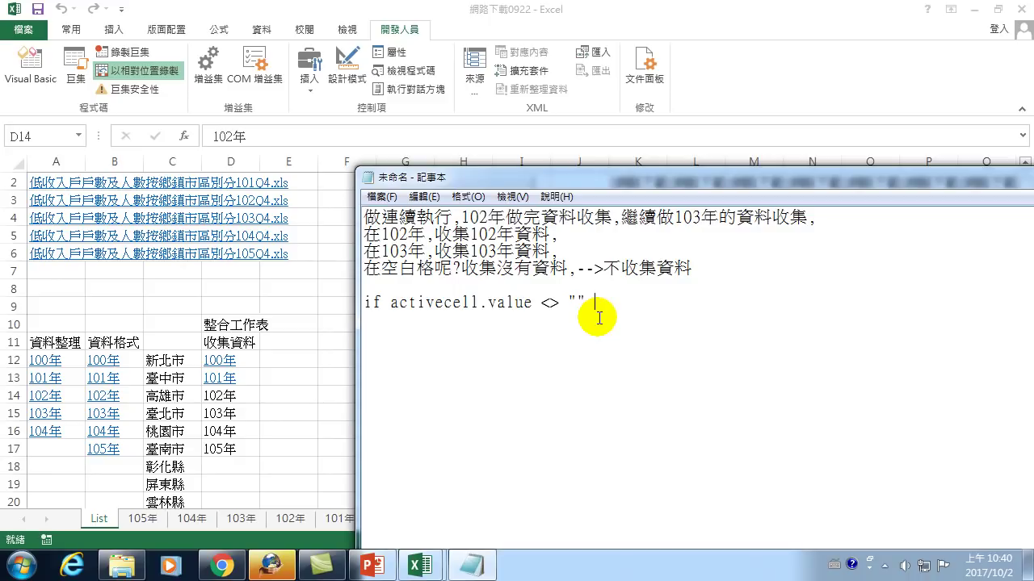
{"action": "type", "text": "hen"}
{"action": "key", "text": "Return"}
{"action": "type", "text": "."}
{"action": "key", "text": "Return"}
{"action": "type", "text": "end if"}
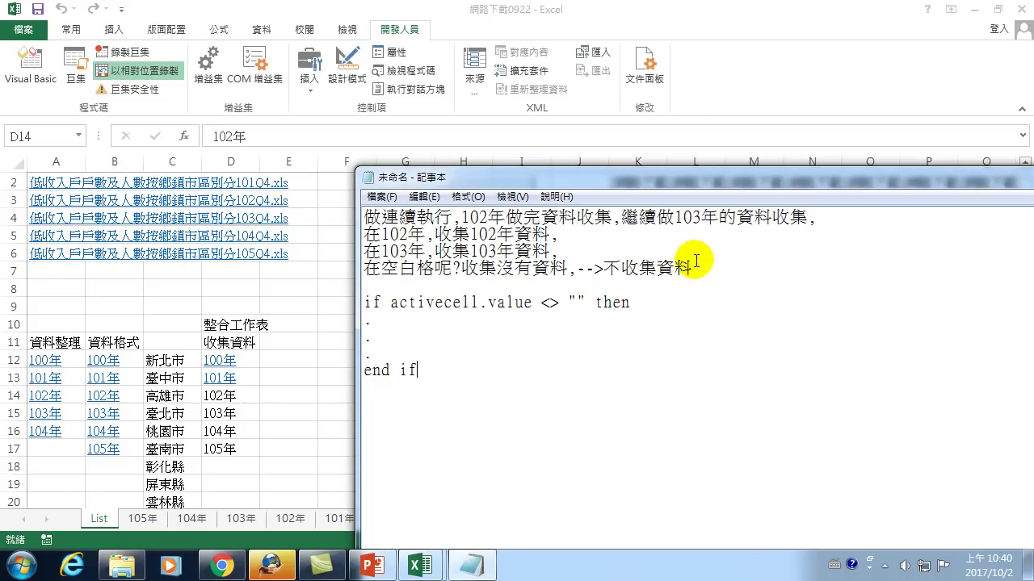
{"action": "left_click_drag", "start_coordinate": [692, 268], "coordinate": [305, 200]}
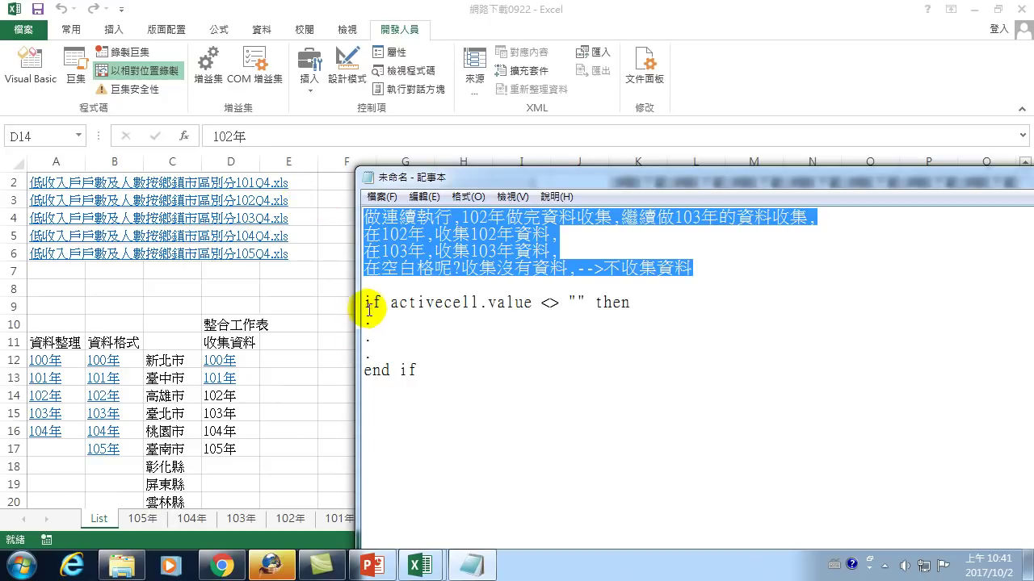
{"action": "left_click_drag", "start_coordinate": [365, 304], "coordinate": [526, 369]}
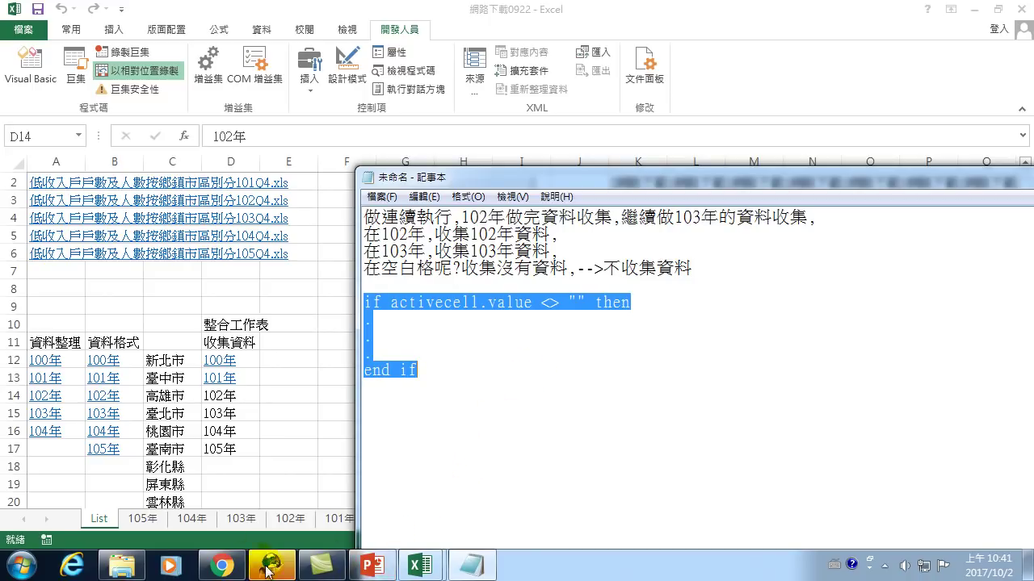
Complete the guard line as If ActiveCell.Value <> "" Then in Module5
{"action": "left_click", "coordinate": [423, 566]}
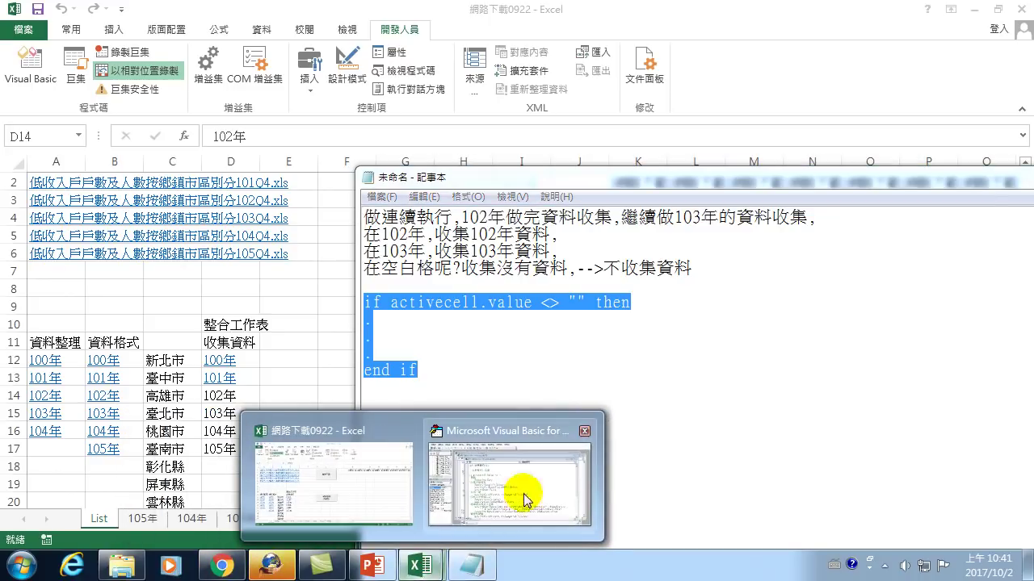
{"action": "left_click", "coordinate": [526, 500]}
{"action": "scroll", "coordinate": [428, 355], "scroll_direction": "down", "scroll_amount": 2}
{"action": "scroll", "coordinate": [420, 355], "scroll_direction": "up", "scroll_amount": 2}
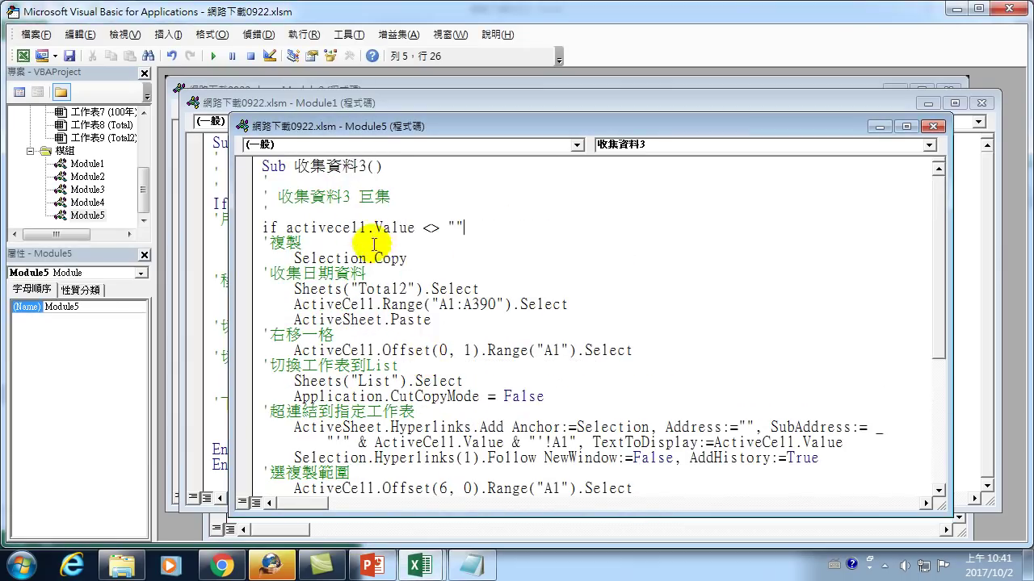
{"action": "left_click", "coordinate": [286, 227]}
{"action": "left_click_drag", "start_coordinate": [286, 228], "coordinate": [416, 228]}
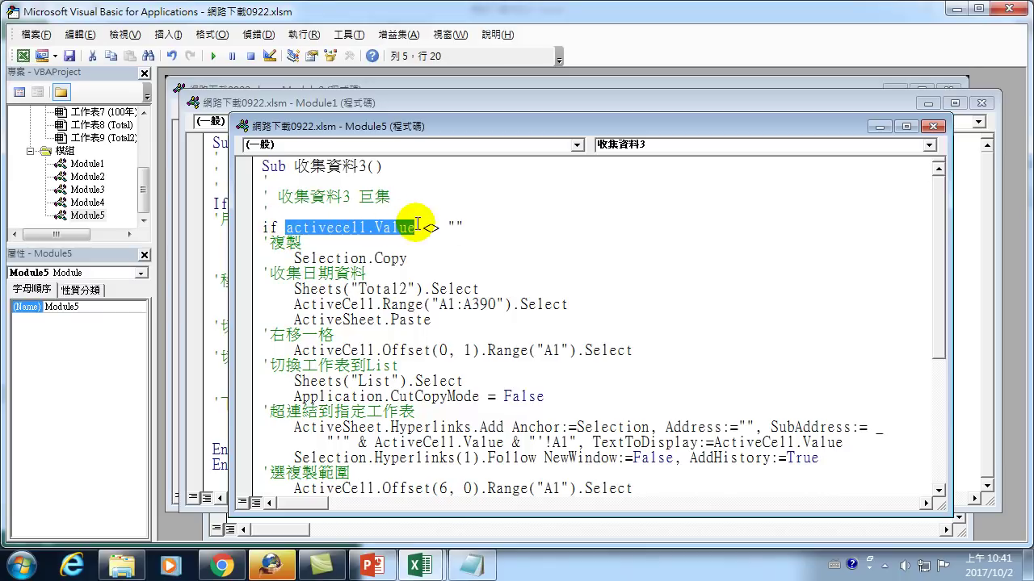
{"action": "left_click", "coordinate": [489, 229]}
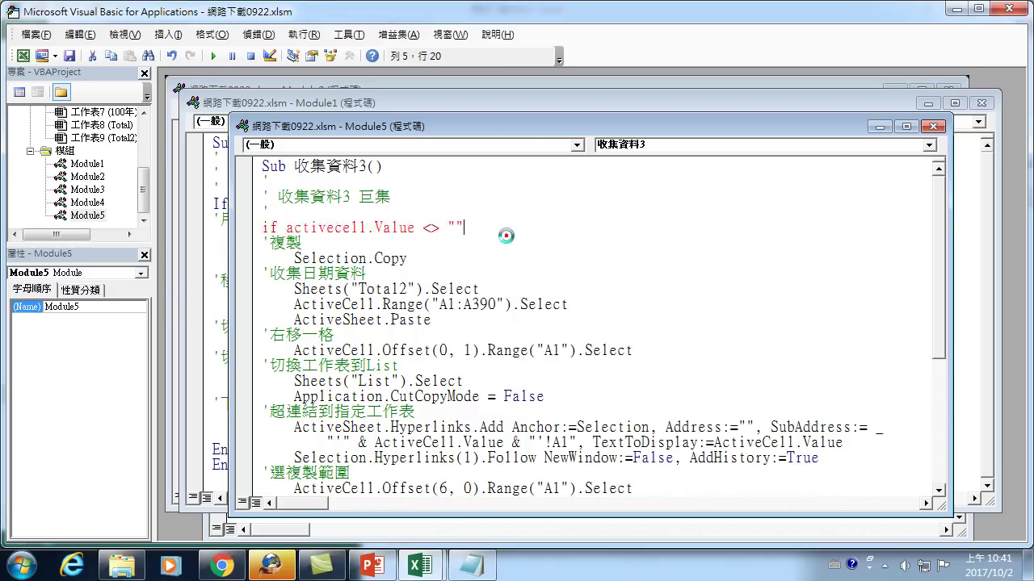
{"action": "left_click", "coordinate": [502, 346]}
{"action": "type", "text": "then"}
{"action": "left_click", "coordinate": [443, 296]}
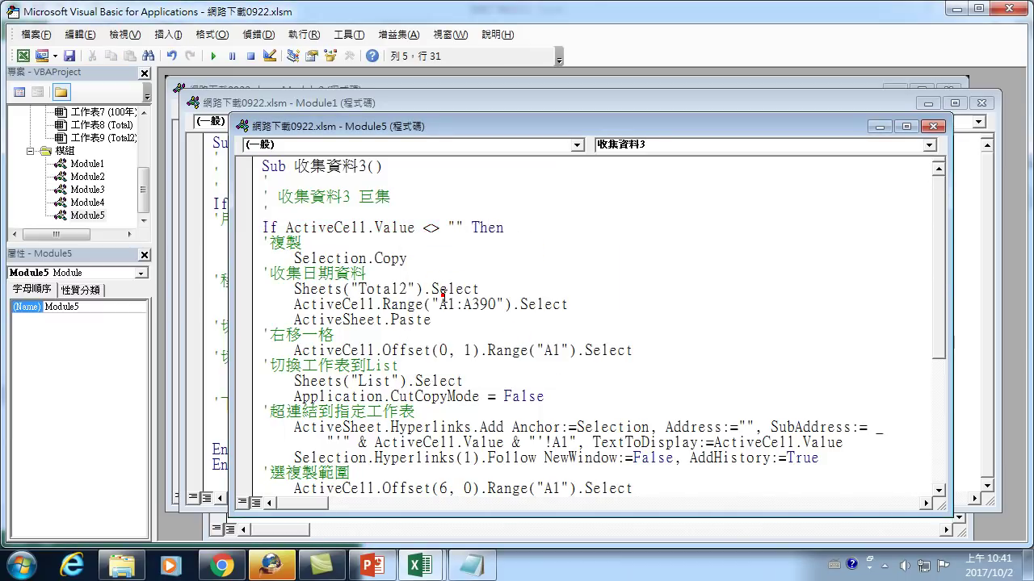
Insert End If on a new line before End Sub and return to Excel
{"action": "scroll", "coordinate": [428, 331], "scroll_direction": "down", "scroll_amount": 3}
{"action": "scroll", "coordinate": [404, 380], "scroll_direction": "down", "scroll_amount": 2}
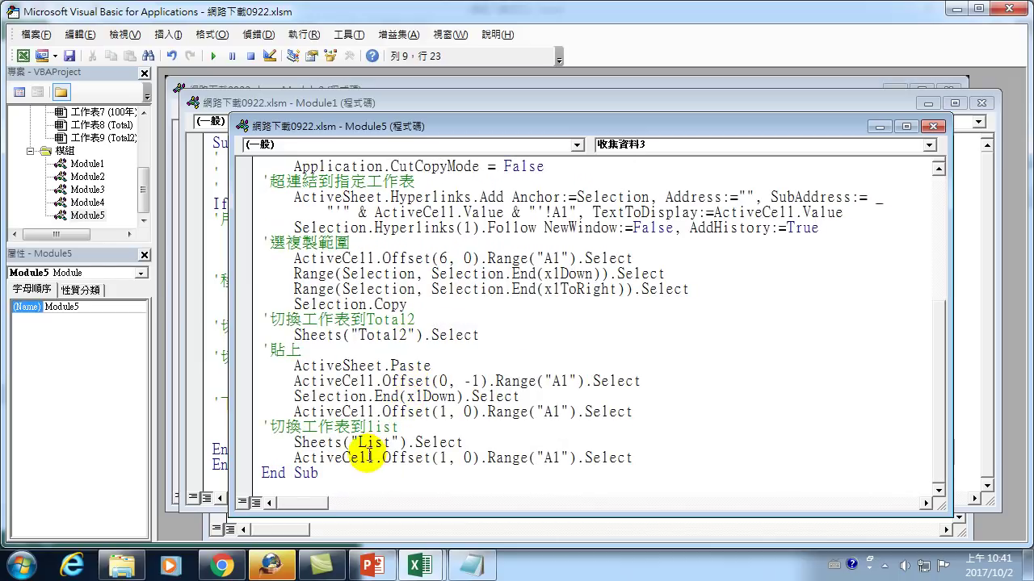
{"action": "left_click", "coordinate": [658, 457]}
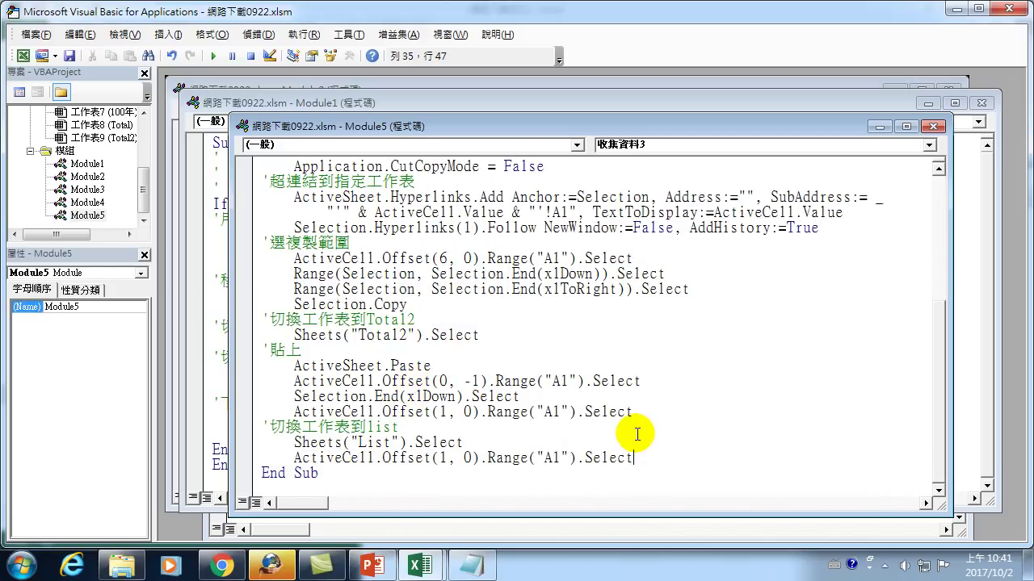
{"action": "key", "text": "Return"}
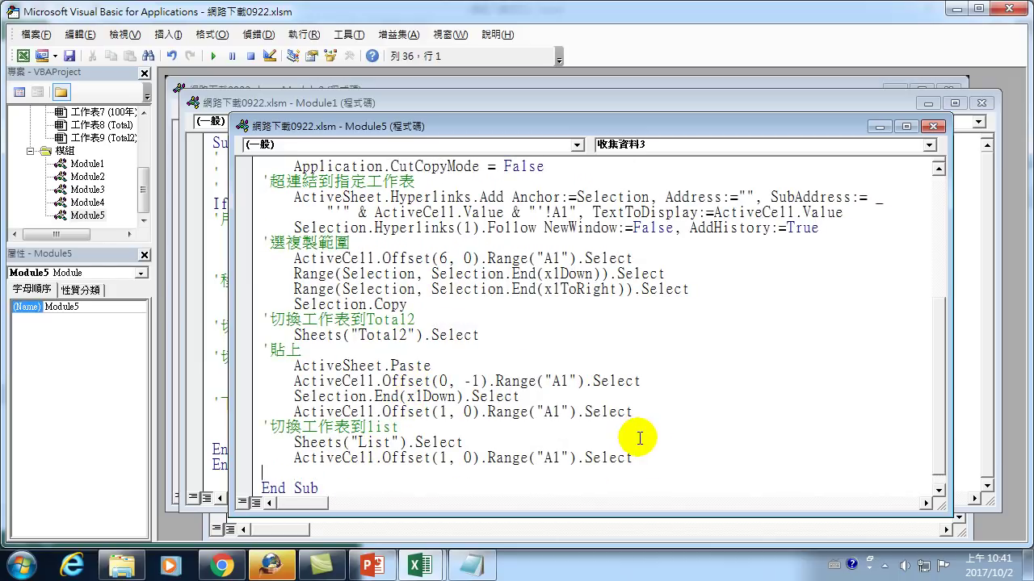
{"action": "type", "text": "end if"}
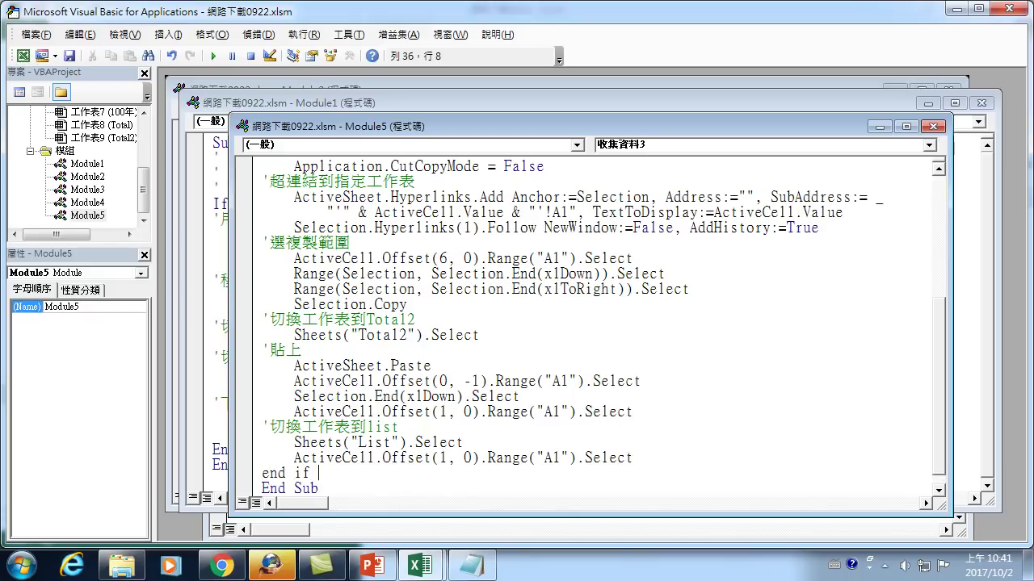
{"action": "left_click", "coordinate": [398, 444]}
{"action": "scroll", "coordinate": [428, 400], "scroll_direction": "up", "scroll_amount": 1}
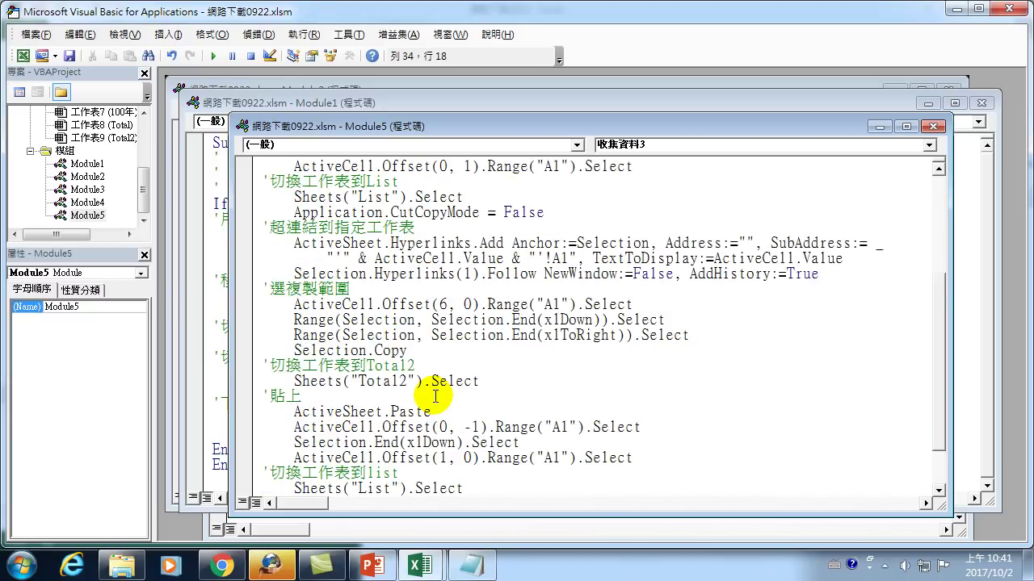
{"action": "scroll", "coordinate": [428, 399], "scroll_direction": "down", "scroll_amount": 2}
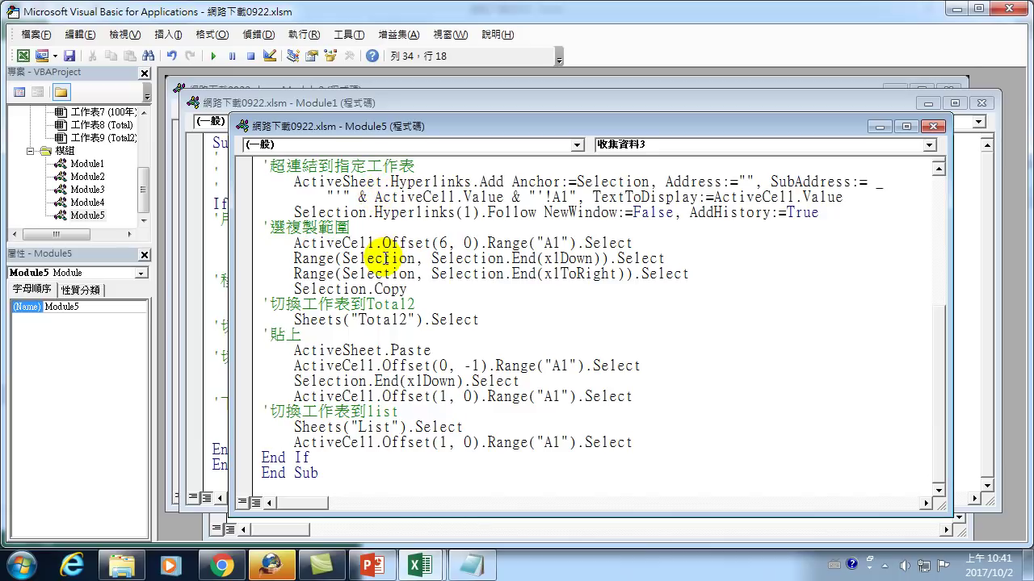
{"action": "left_click", "coordinate": [300, 477]}
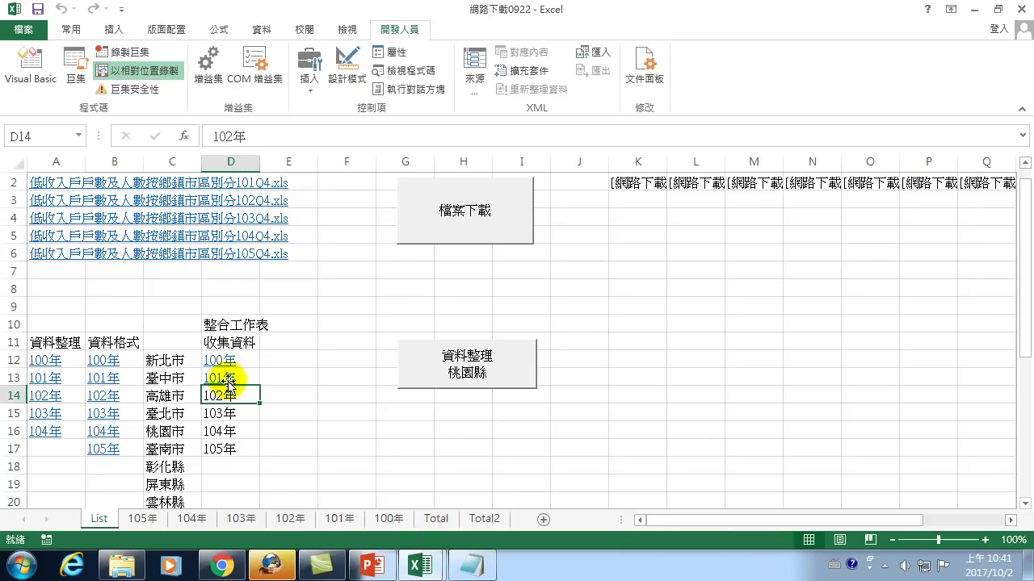
Add a Call 資料收集3 line before End If and close the VBA editor
{"action": "mouse_move", "coordinate": [419, 565]}
{"action": "left_click", "coordinate": [541, 468]}
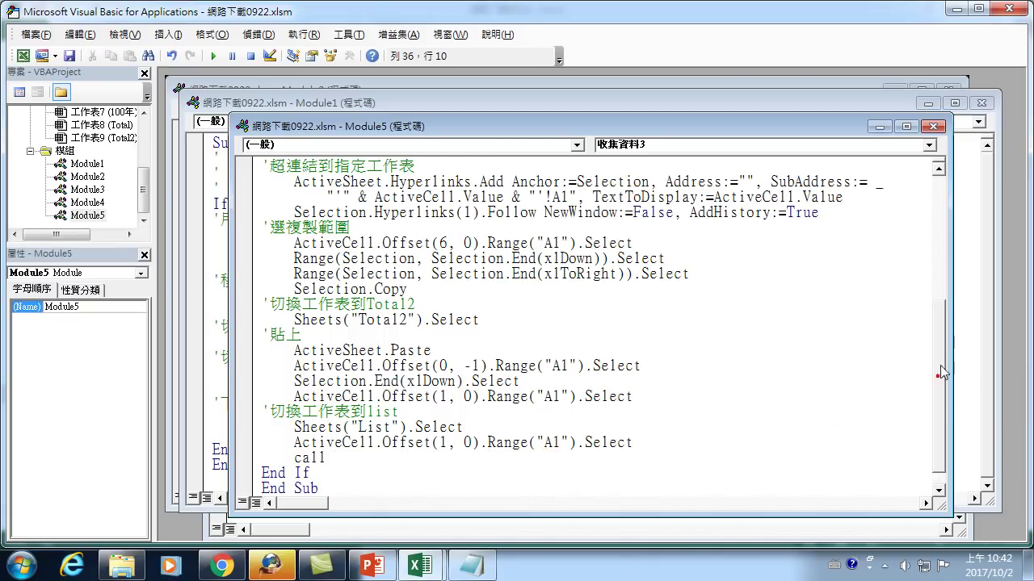
{"action": "left_click_drag", "start_coordinate": [937, 376], "coordinate": [963, 226]}
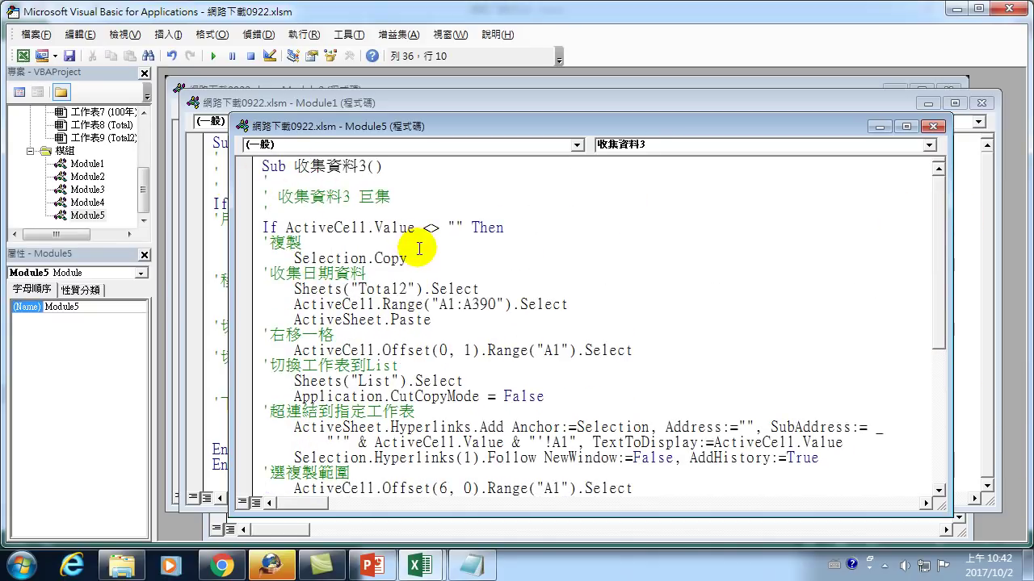
{"action": "key", "text": "ctrl+space"}
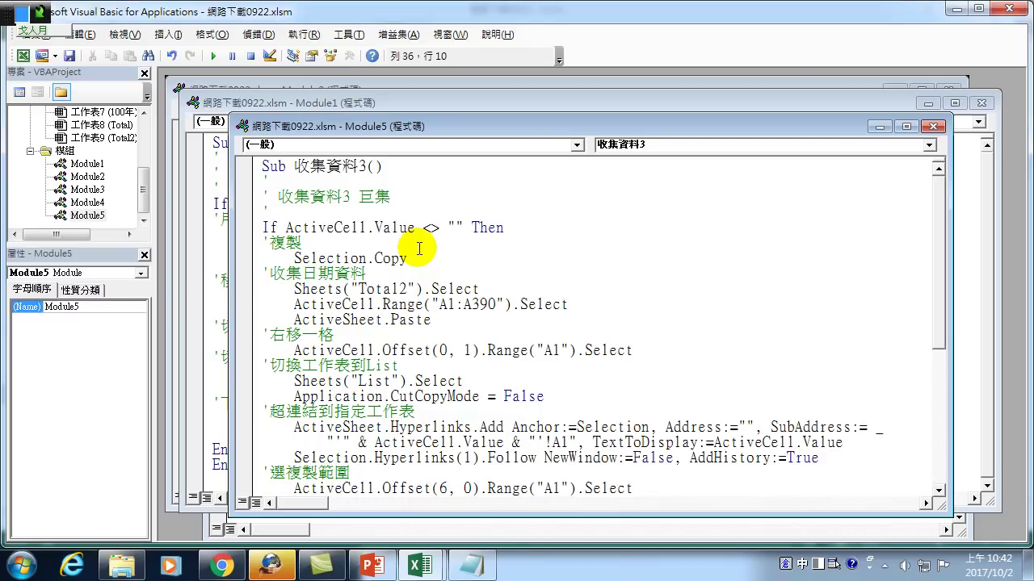
{"action": "type", "text": "資料收"}
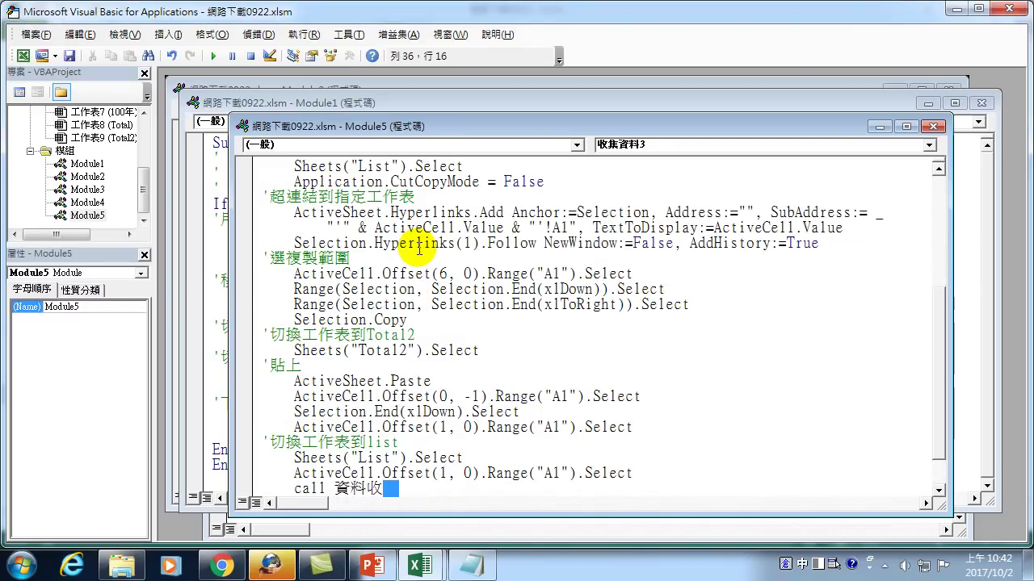
{"action": "type", "text": "集"}
{"action": "key", "text": "ctrl+space"}
{"action": "type", "text": "3"}
{"action": "left_click", "coordinate": [433, 381]}
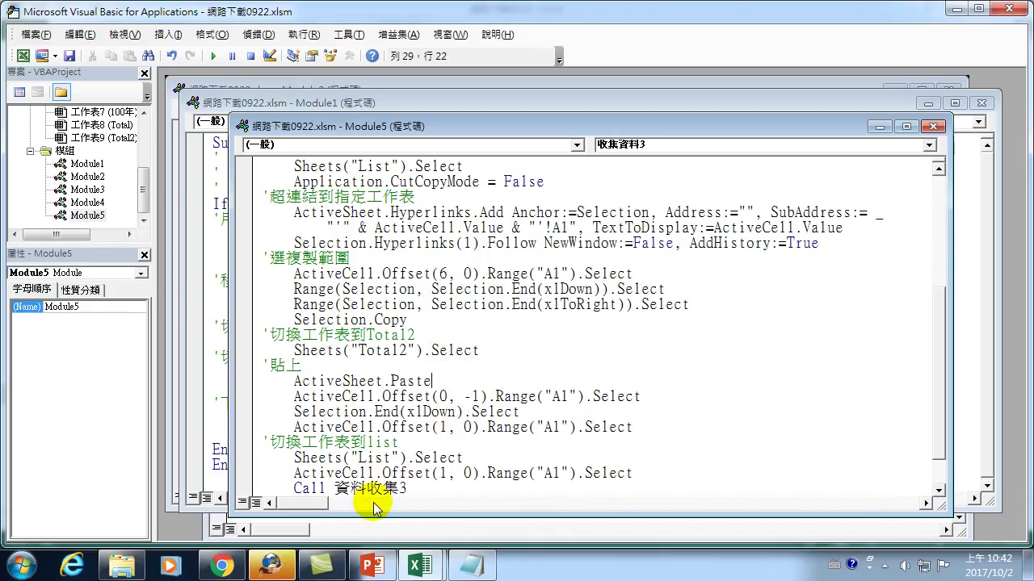
{"action": "scroll", "coordinate": [367, 297], "scroll_direction": "up", "scroll_amount": 4}
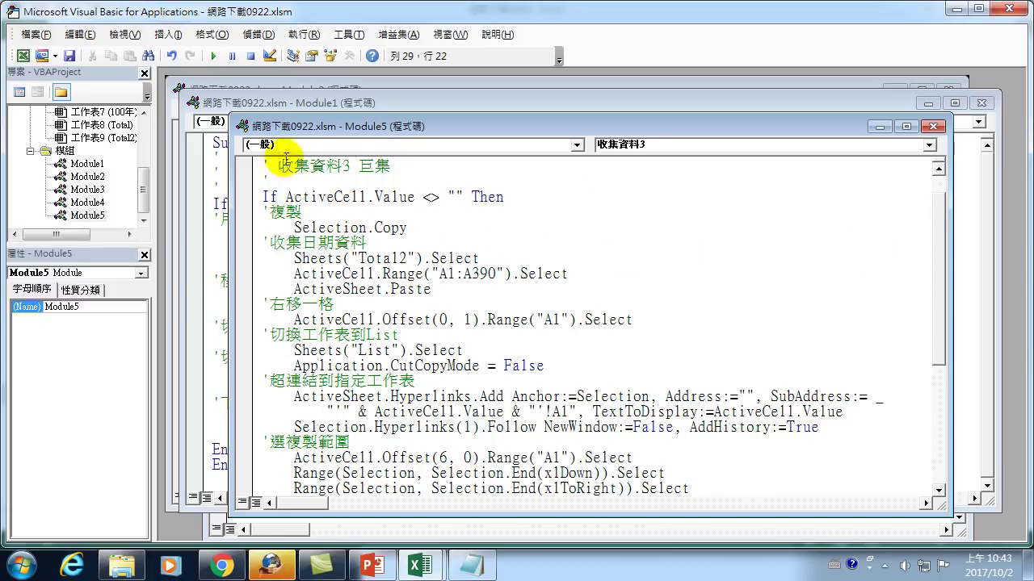
{"action": "left_click_drag", "start_coordinate": [941, 224], "coordinate": [937, 372]}
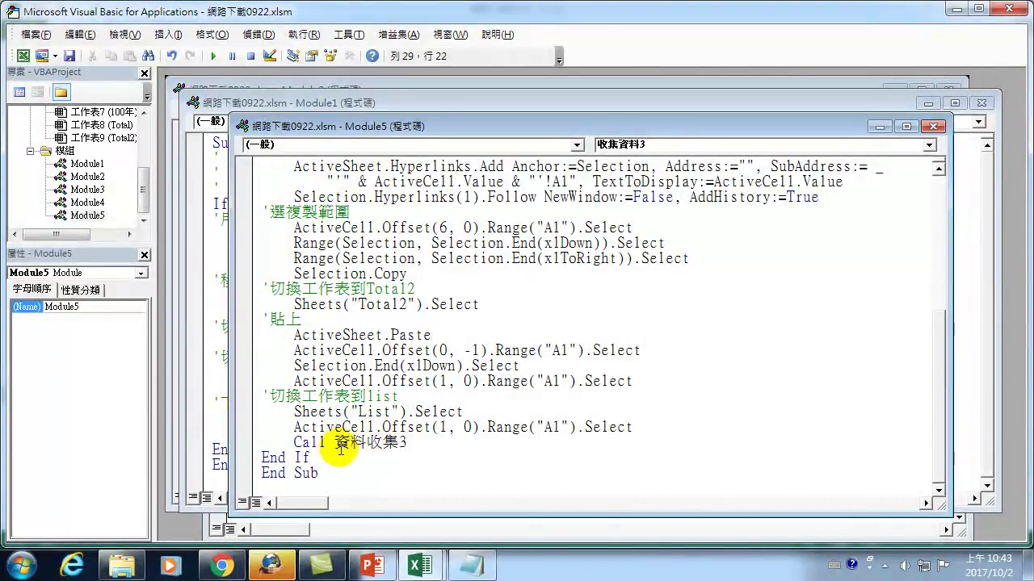
{"action": "scroll", "coordinate": [931, 430], "scroll_direction": "up", "scroll_amount": 1}
{"action": "scroll", "coordinate": [931, 430], "scroll_direction": "up", "scroll_amount": 5}
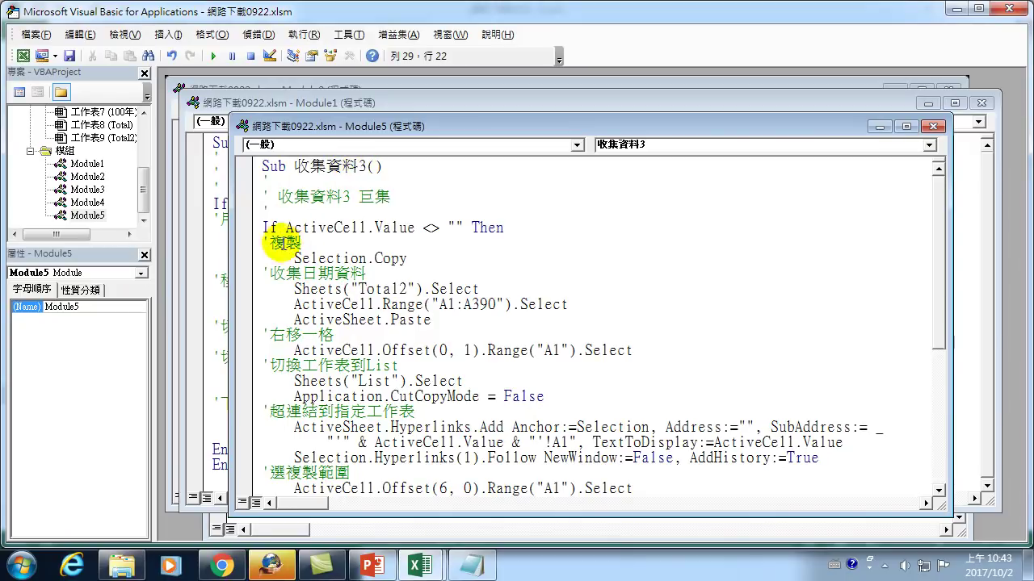
{"action": "left_click", "coordinate": [1008, 9]}
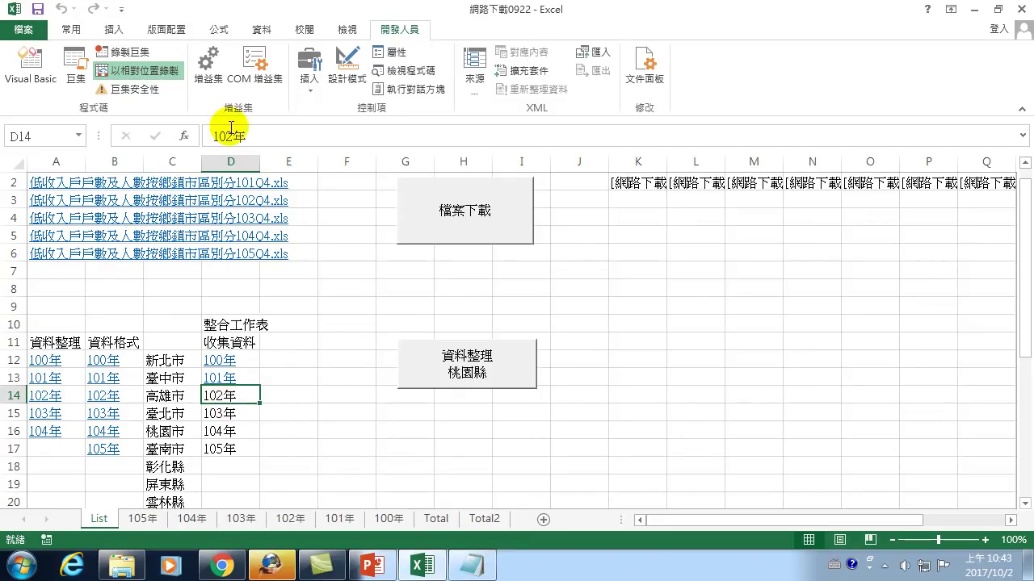
Check Total2, then run 收集資料3 from the List sheet's Macros dialog
{"action": "left_click", "coordinate": [486, 519]}
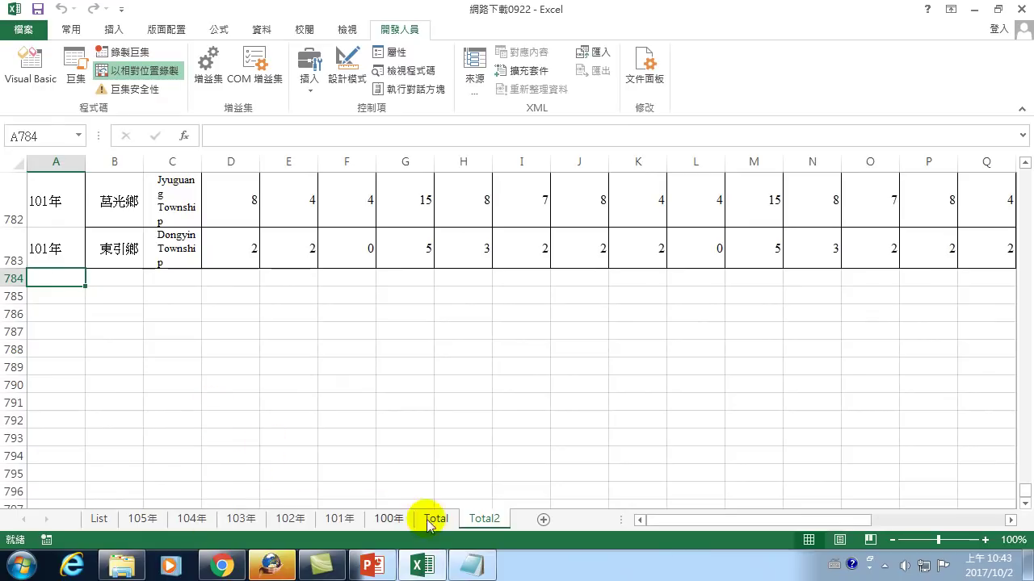
{"action": "left_click", "coordinate": [98, 519]}
{"action": "left_click", "coordinate": [74, 63]}
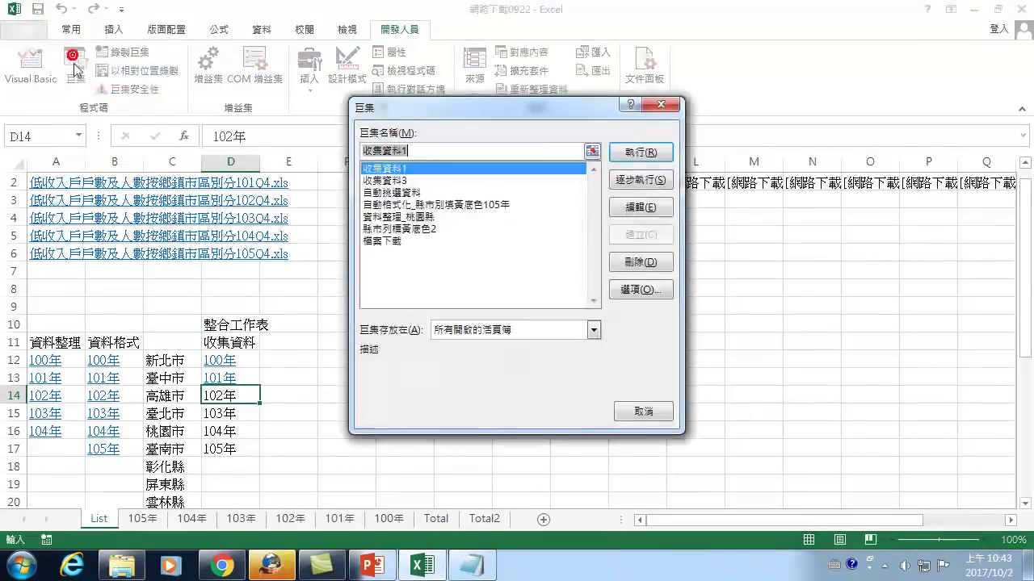
{"action": "left_click", "coordinate": [394, 180]}
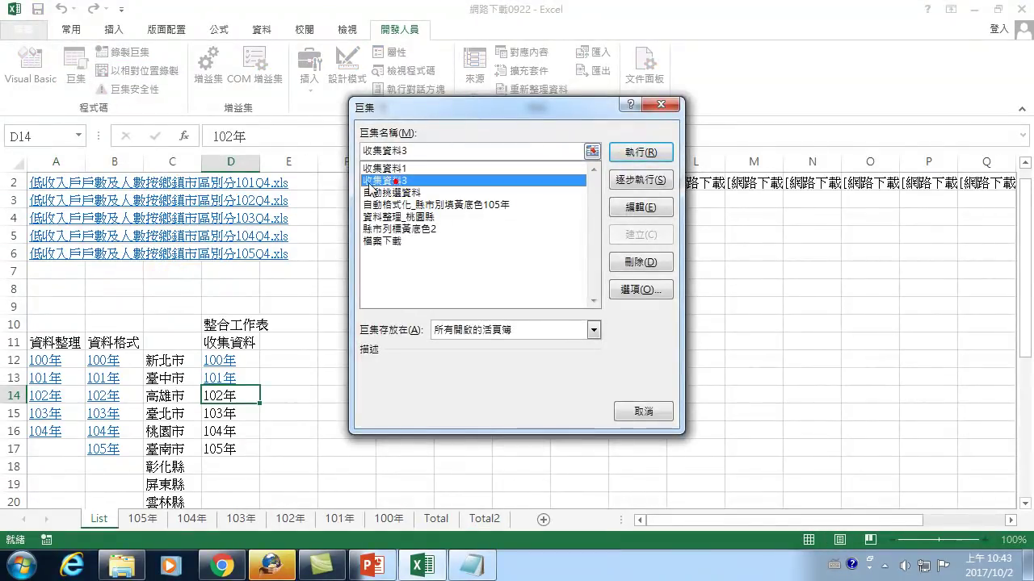
{"action": "left_click", "coordinate": [634, 153]}
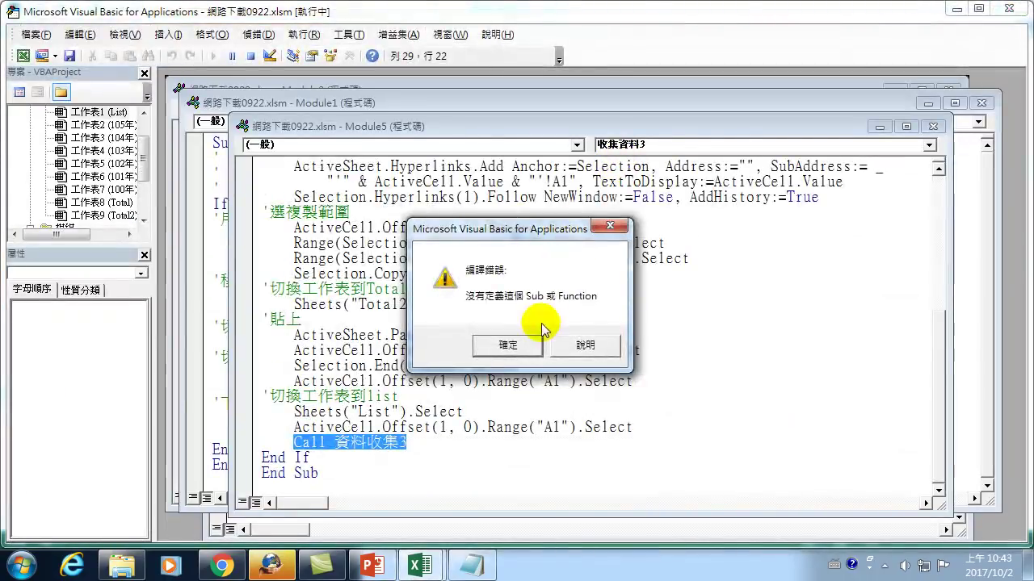
Dismiss the Sub or Function not defined error and select the Sub name 收集資料3
{"action": "left_click", "coordinate": [520, 342]}
{"action": "left_click_drag", "start_coordinate": [294, 166], "coordinate": [367, 168]}
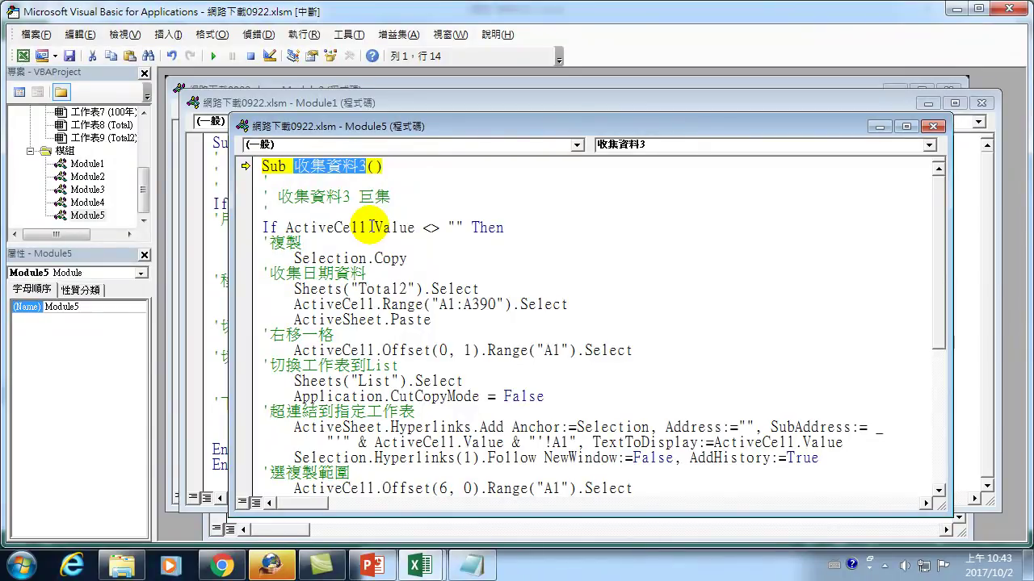
{"action": "scroll", "coordinate": [380, 307], "scroll_direction": "down", "scroll_amount": 6}
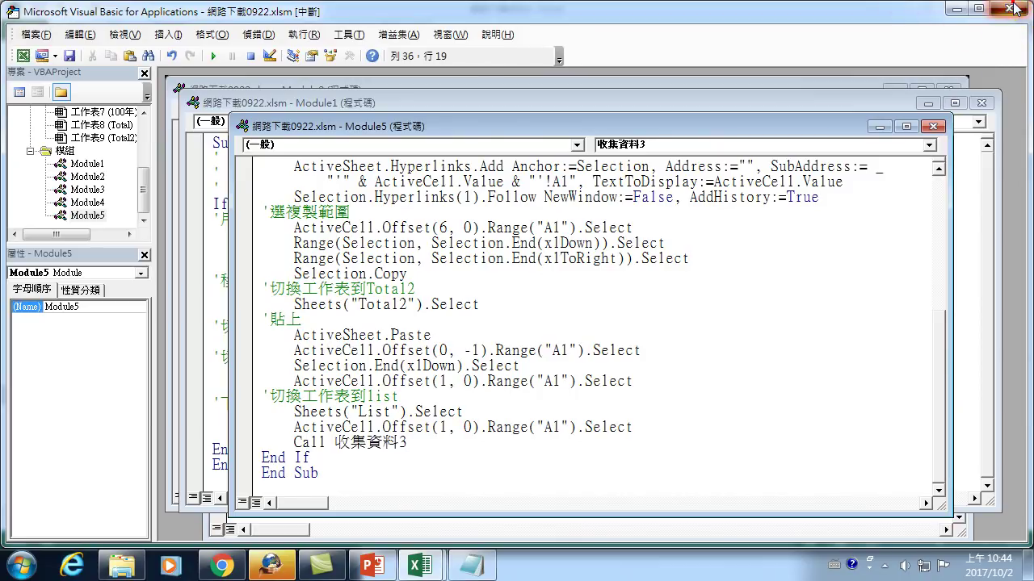
Stop debugging, close the VBA editor, and run 收集資料3, checking the results on Total2
{"action": "left_click", "coordinate": [1009, 8]}
{"action": "left_click", "coordinate": [454, 338]}
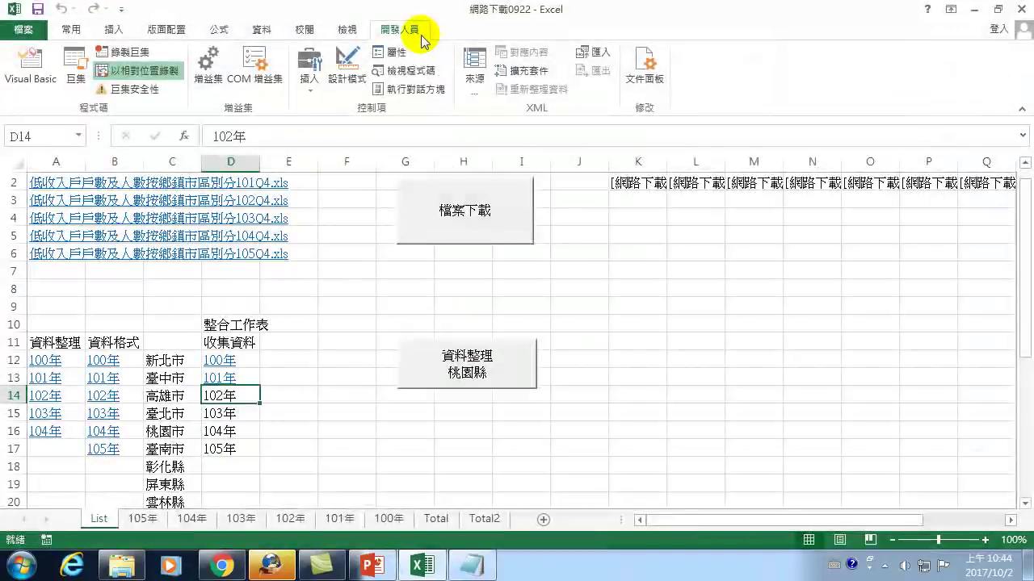
{"action": "left_click", "coordinate": [75, 69]}
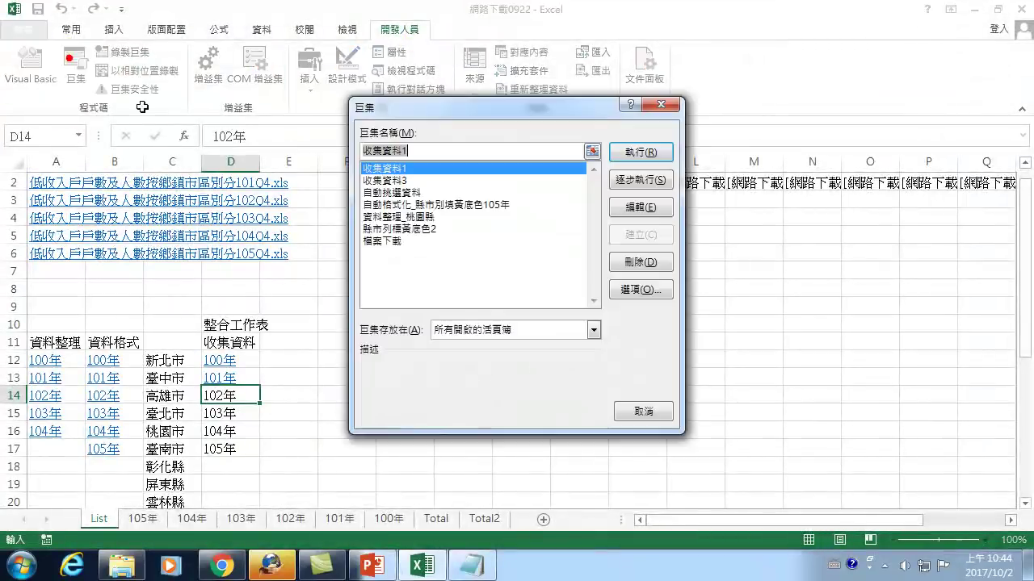
{"action": "left_click", "coordinate": [393, 180]}
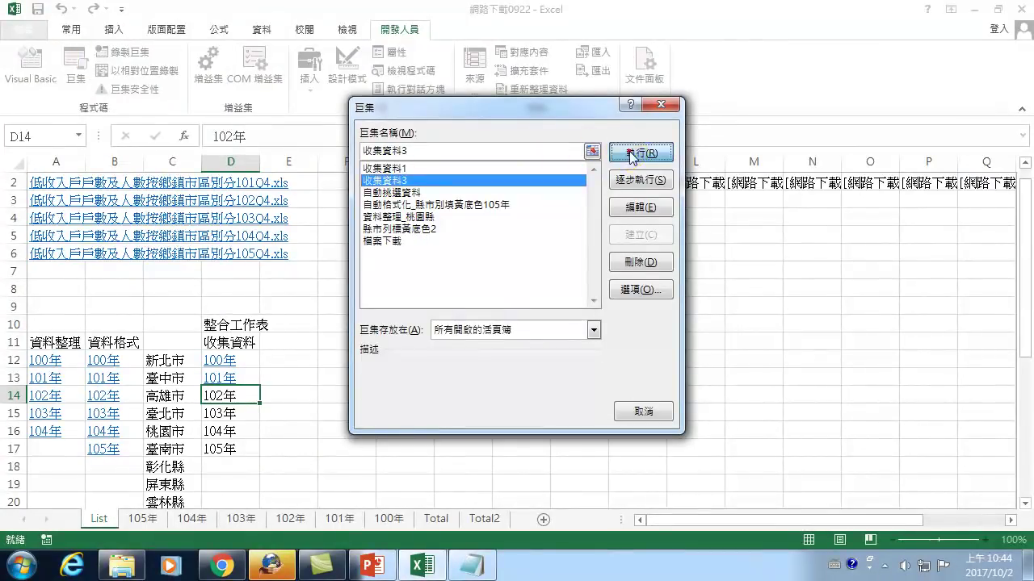
{"action": "left_click", "coordinate": [631, 151]}
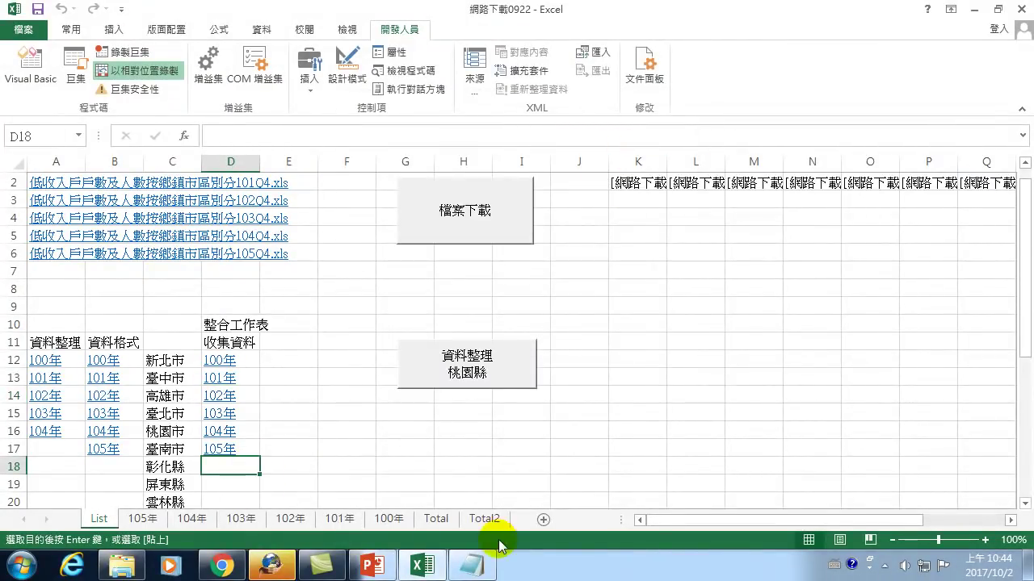
{"action": "left_click", "coordinate": [487, 519]}
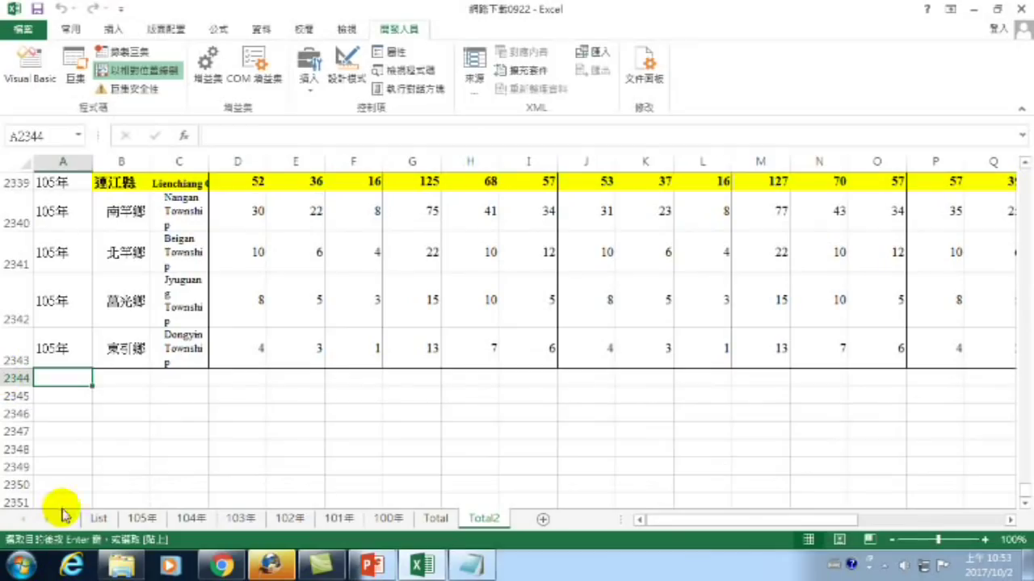
Remove the hyperlinks from the 100年–105年 entries in D12:D18 on the List sheet
{"action": "left_click", "coordinate": [97, 518]}
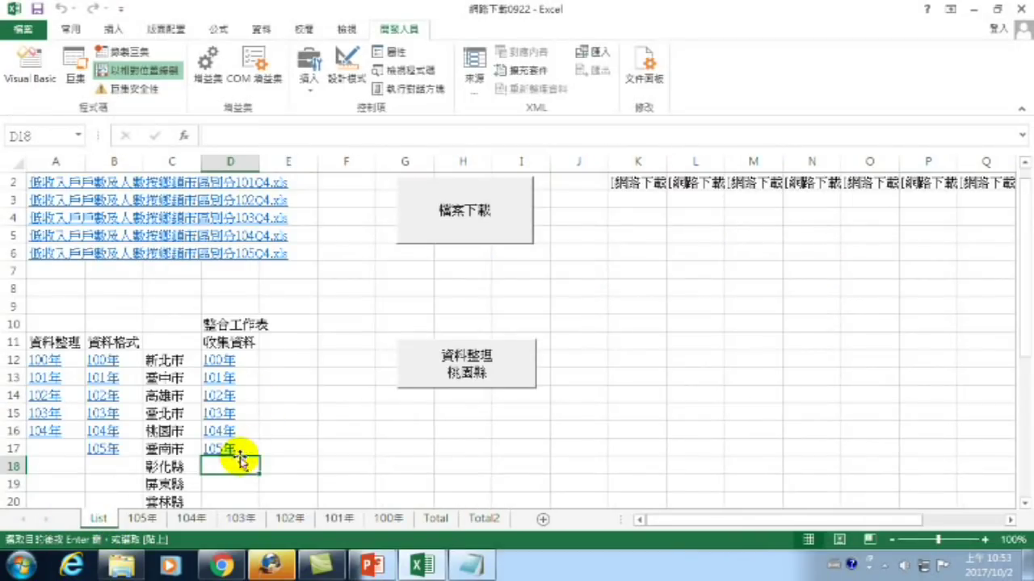
{"action": "left_click_drag", "start_coordinate": [231, 467], "coordinate": [231, 360]}
{"action": "right_click", "coordinate": [231, 373]}
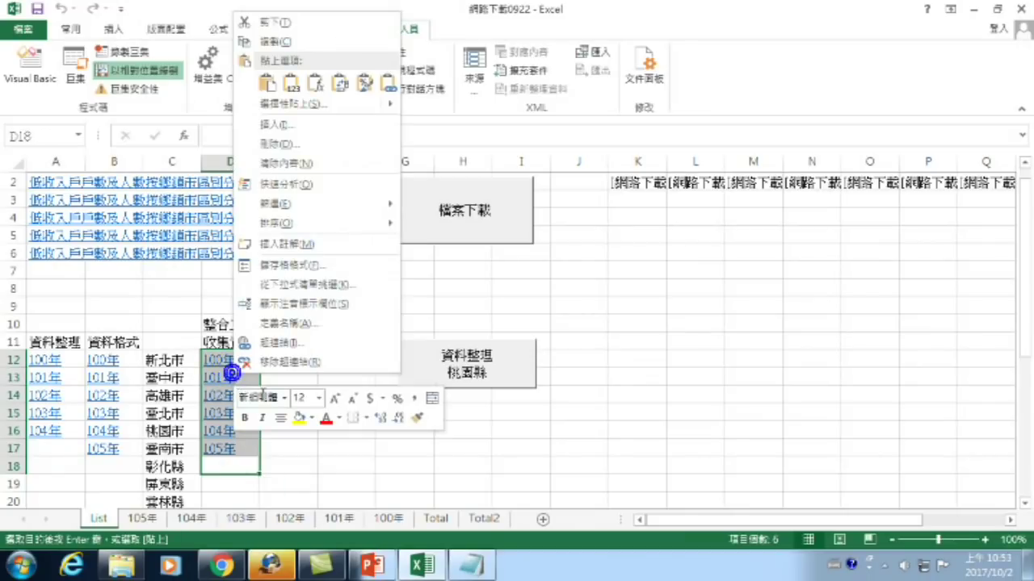
{"action": "left_click", "coordinate": [289, 362]}
{"action": "left_click", "coordinate": [417, 443]}
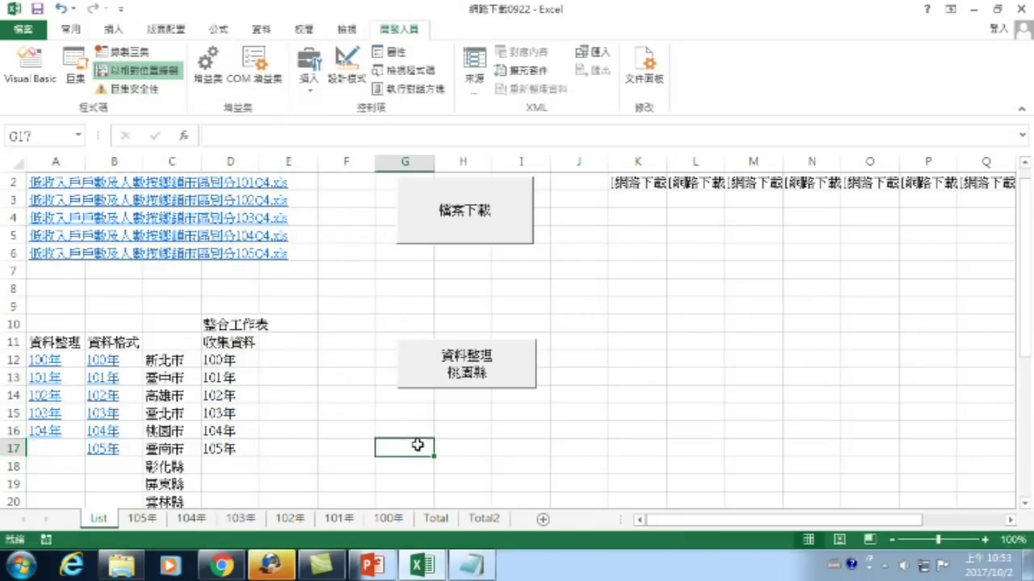
{"action": "left_click", "coordinate": [242, 360]}
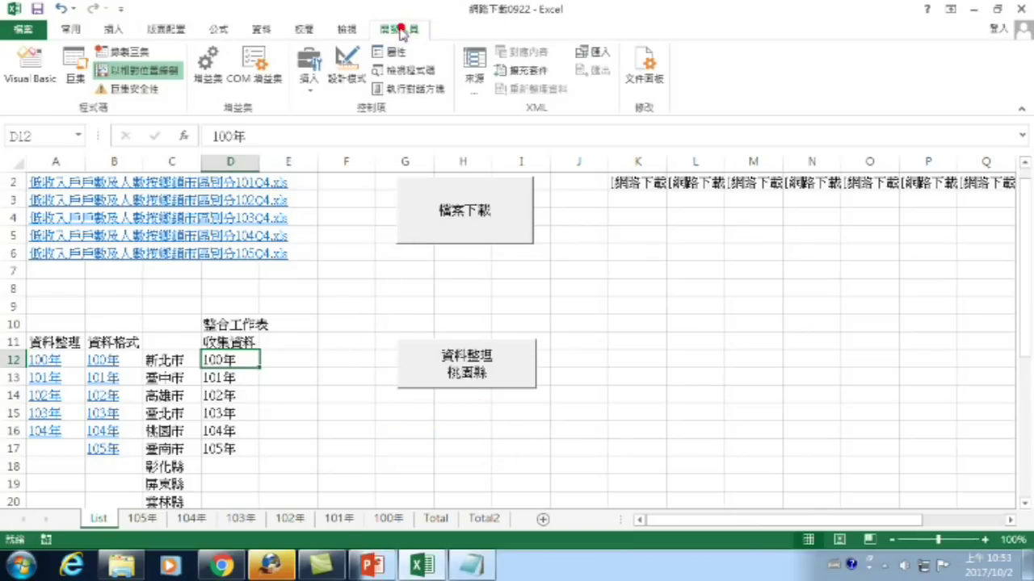
Draw a form button below the 資料整理 桃園縣 button and assign it the 收集資料3 macro
{"action": "left_click", "coordinate": [304, 81]}
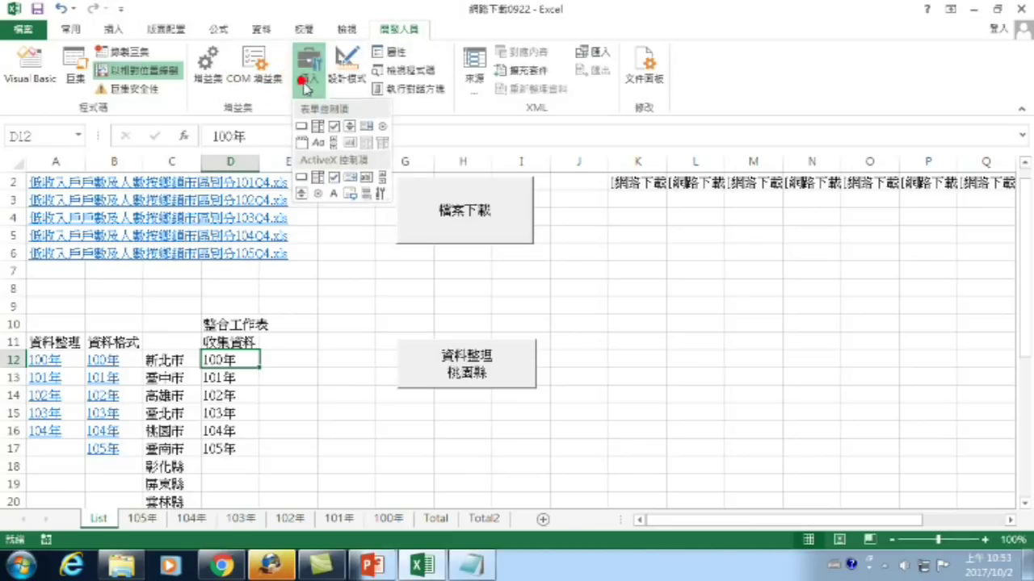
{"action": "left_click", "coordinate": [300, 127]}
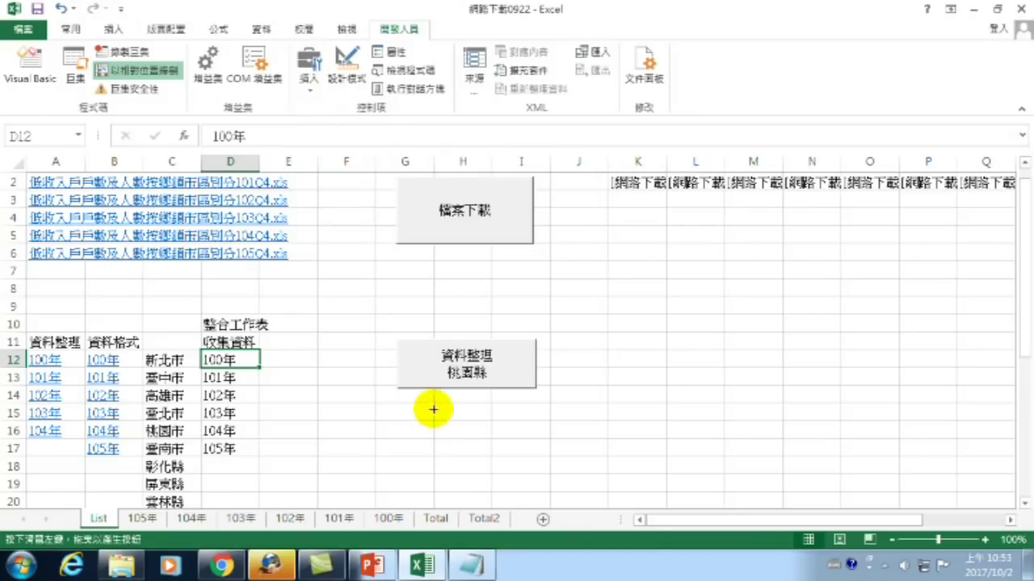
{"action": "left_click_drag", "start_coordinate": [402, 418], "coordinate": [535, 474]}
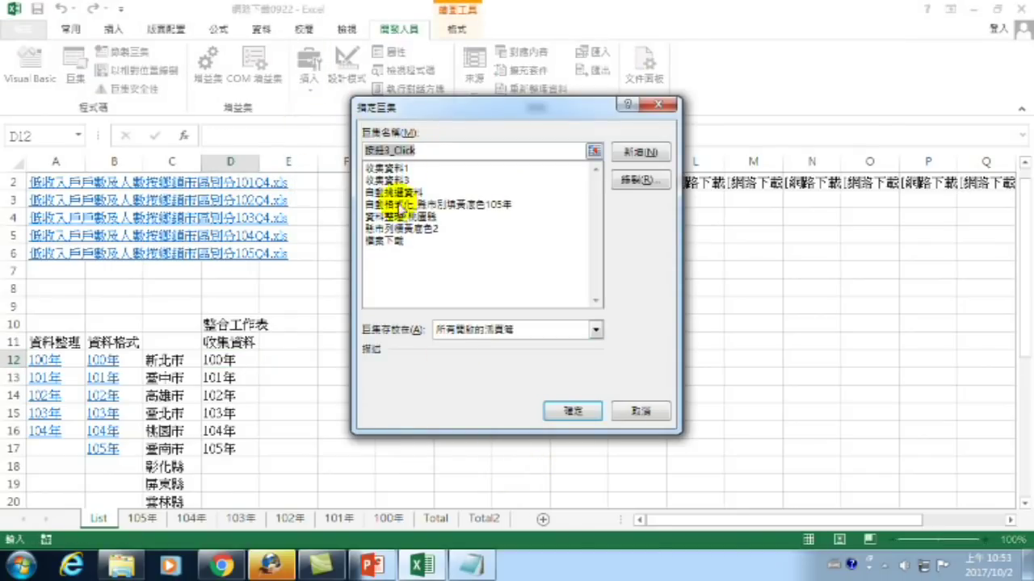
{"action": "left_click", "coordinate": [384, 180]}
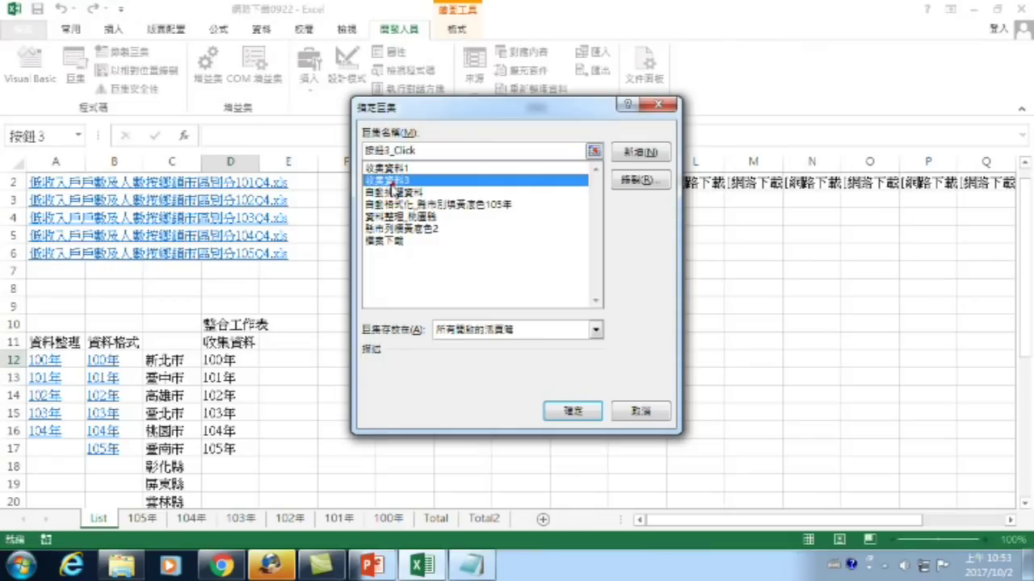
{"action": "left_click", "coordinate": [575, 411]}
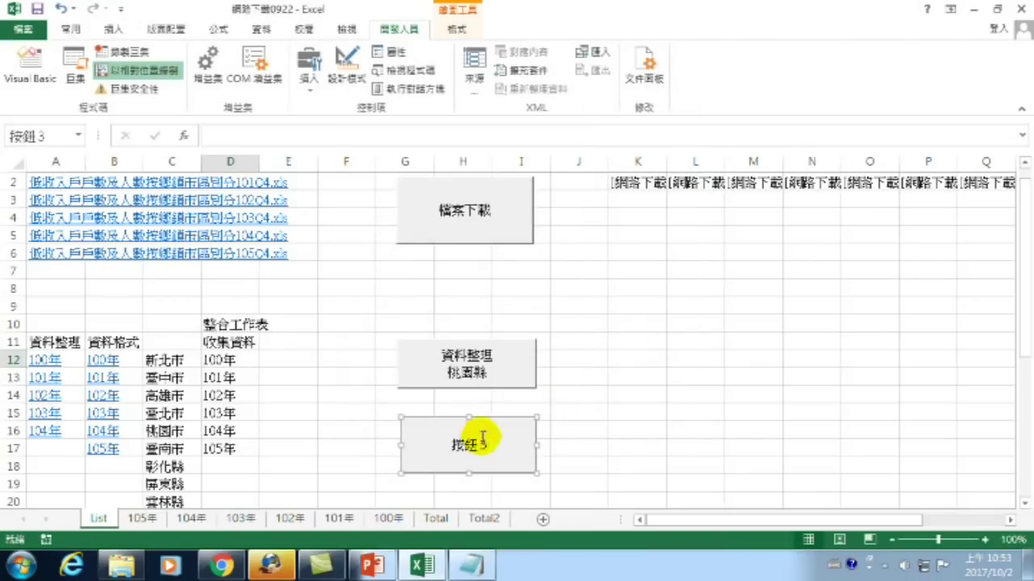
Change the new button's label to 收集資料
{"action": "left_click", "coordinate": [454, 444]}
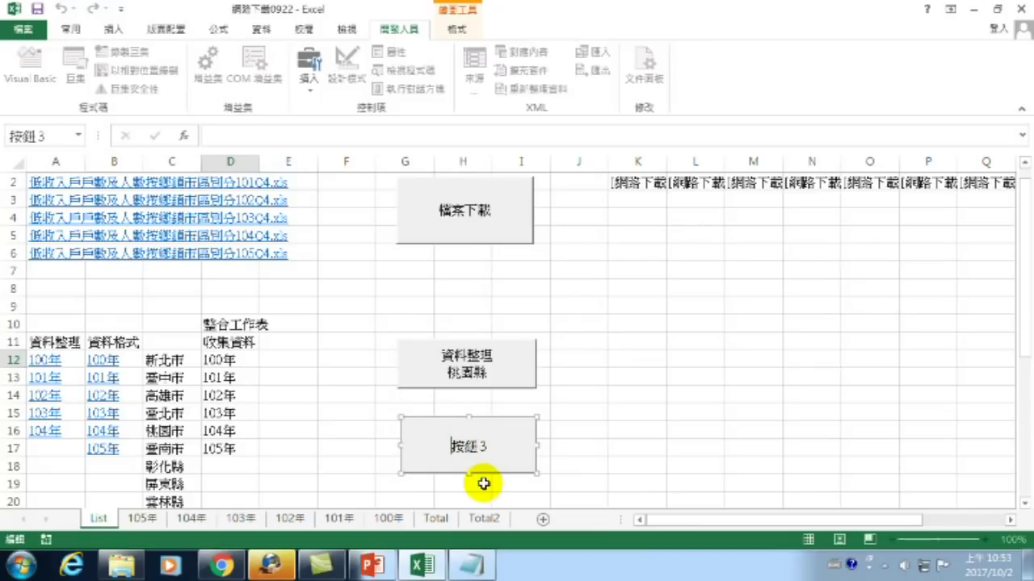
{"action": "key", "text": "ctrl+space"}
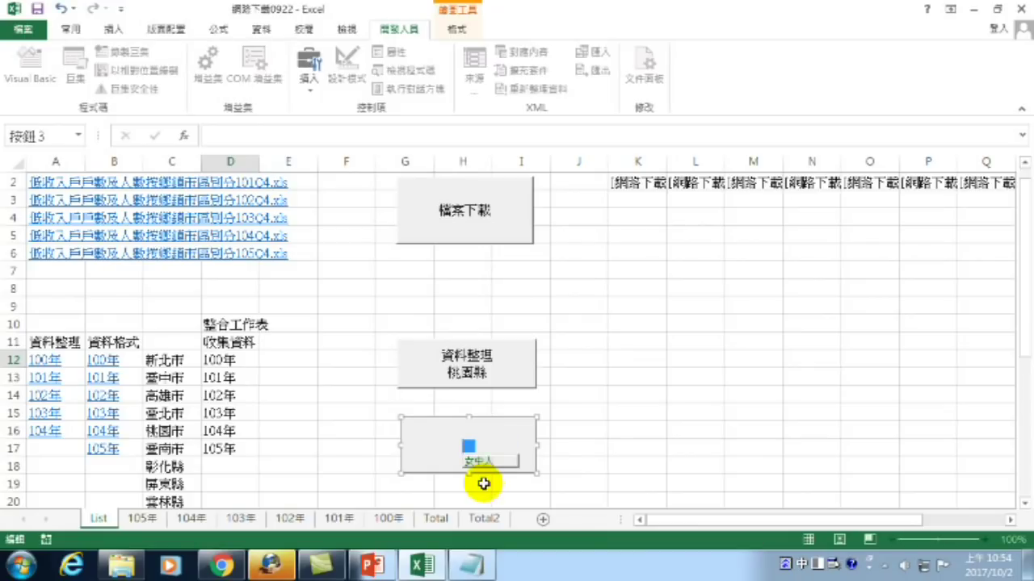
{"action": "type", "text": "收集資料"}
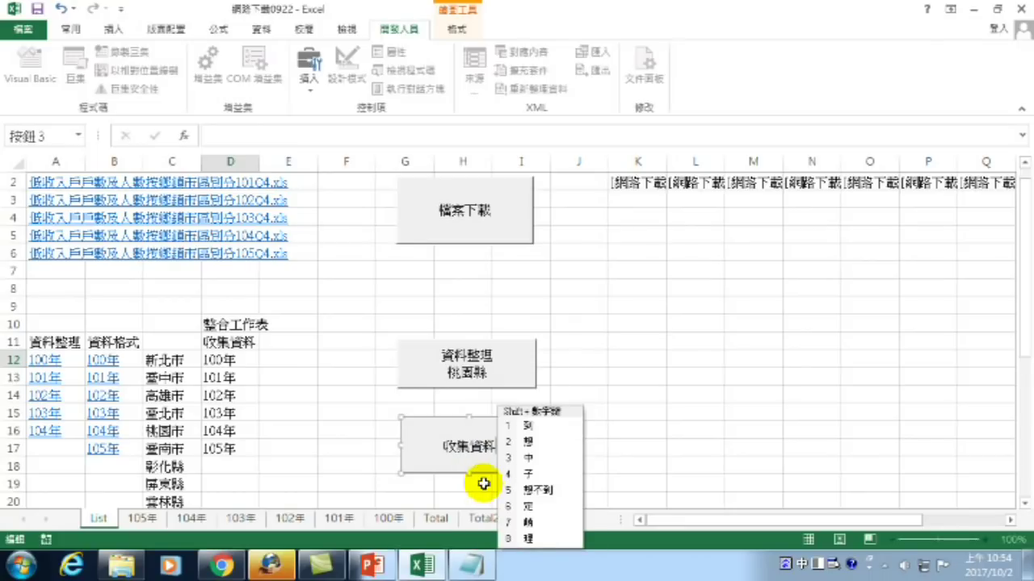
{"action": "left_click", "coordinate": [230, 361]}
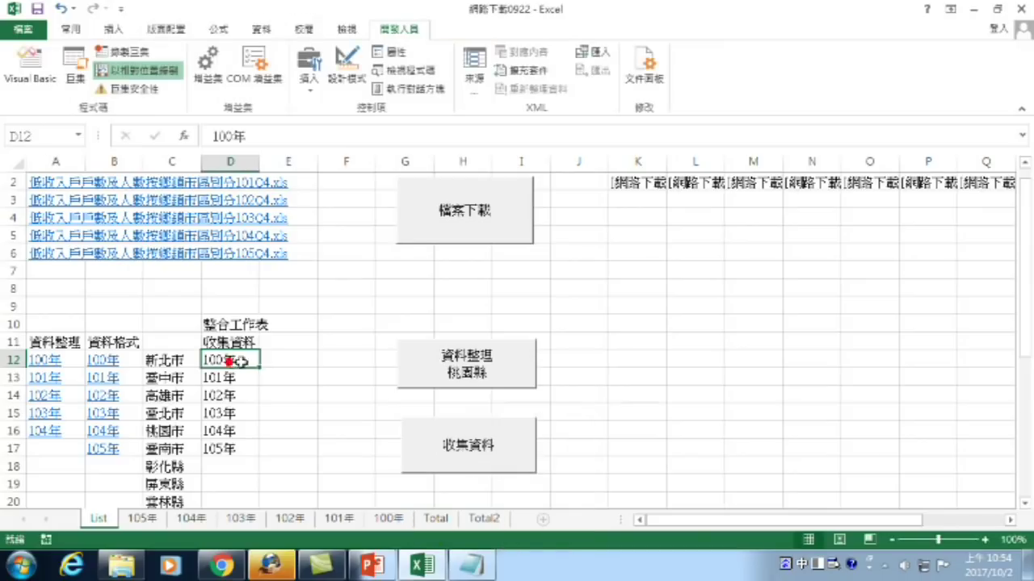
Delete rows 4–2344 on Total2 to clear the previously collected data
{"action": "left_click", "coordinate": [484, 519]}
{"action": "left_click", "coordinate": [16, 378]}
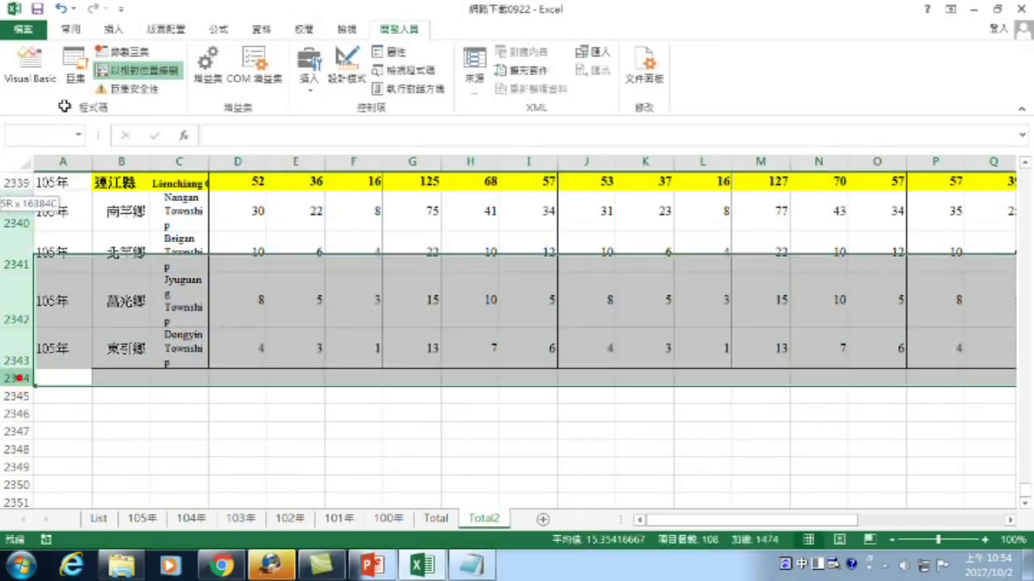
{"action": "left_click_drag", "start_coordinate": [26, 327], "coordinate": [16, 248]}
{"action": "right_click", "coordinate": [176, 351]}
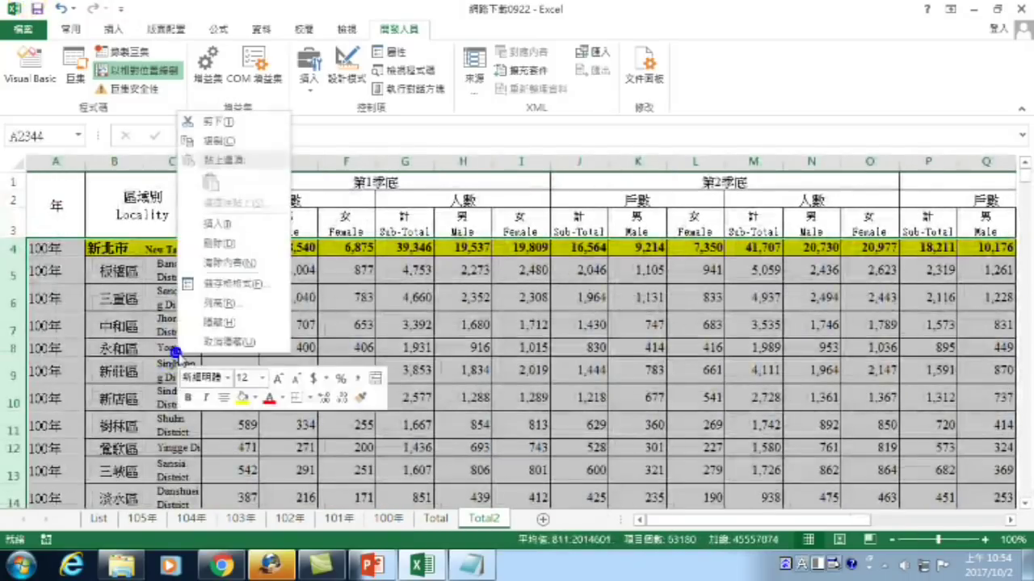
{"action": "left_click", "coordinate": [220, 242]}
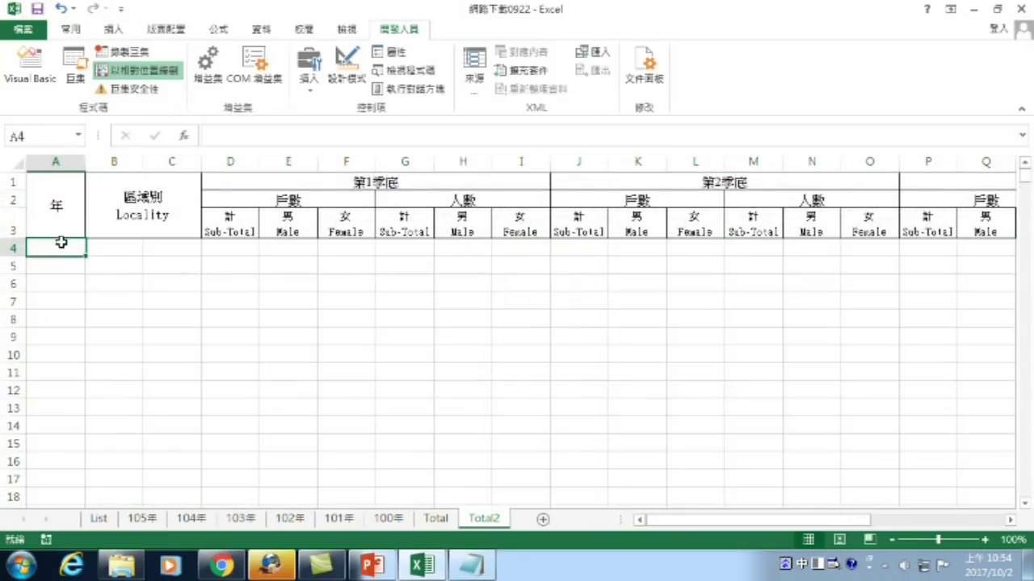
Run the 收集資料 button on List and verify Total2 refills through row 2343
{"action": "left_click", "coordinate": [98, 519]}
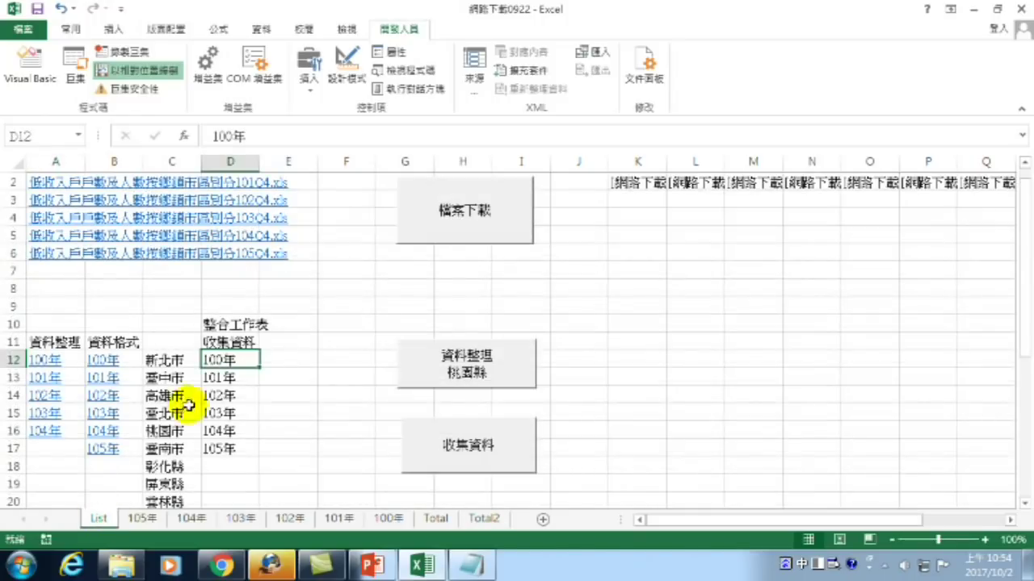
{"action": "left_click", "coordinate": [476, 452]}
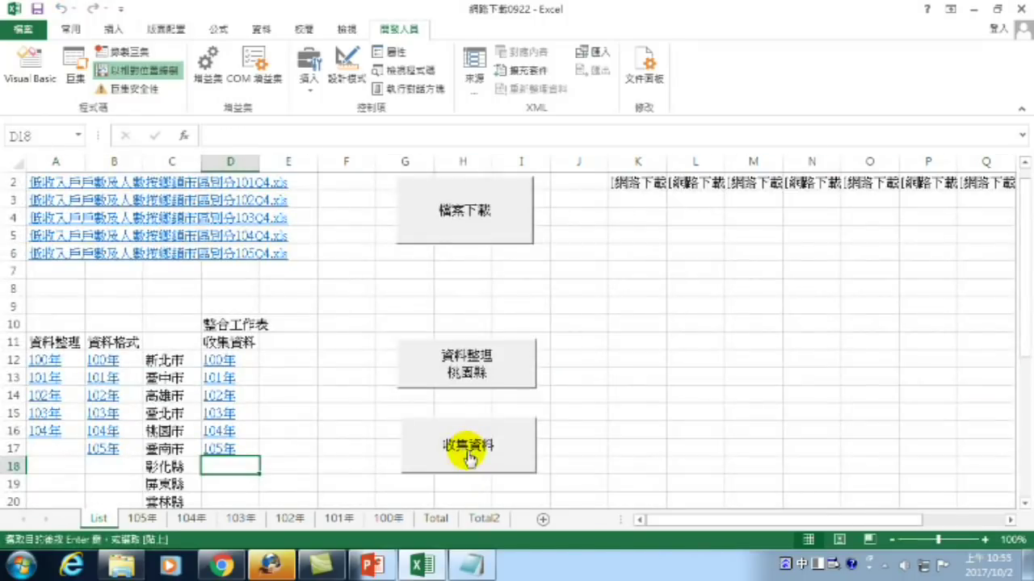
{"action": "left_click", "coordinate": [488, 519]}
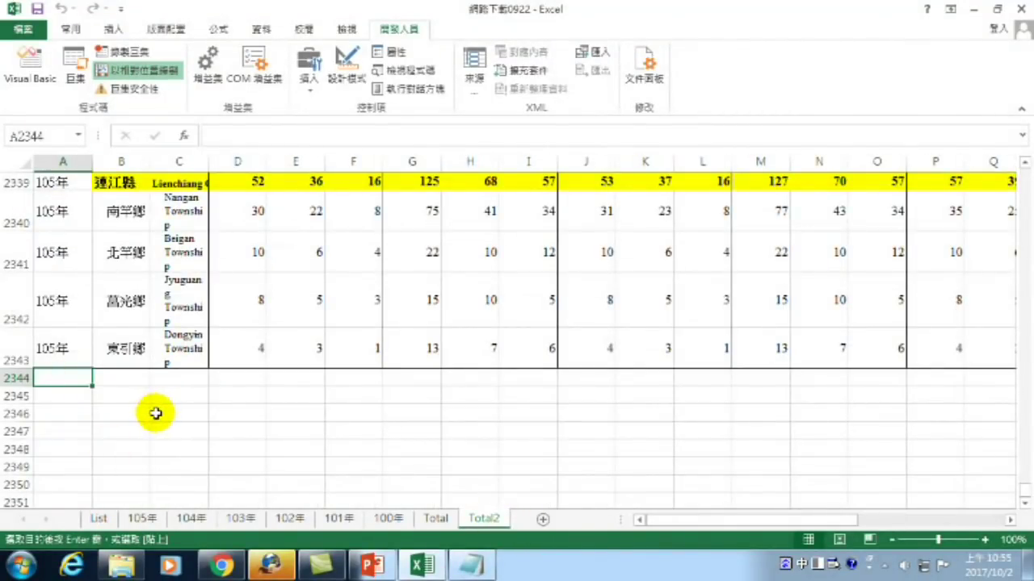
{"action": "scroll", "coordinate": [153, 413], "scroll_direction": "up", "scroll_amount": 1}
{"action": "scroll", "coordinate": [173, 434], "scroll_direction": "up", "scroll_amount": 4}
{"action": "scroll", "coordinate": [170, 429], "scroll_direction": "up", "scroll_amount": 2}
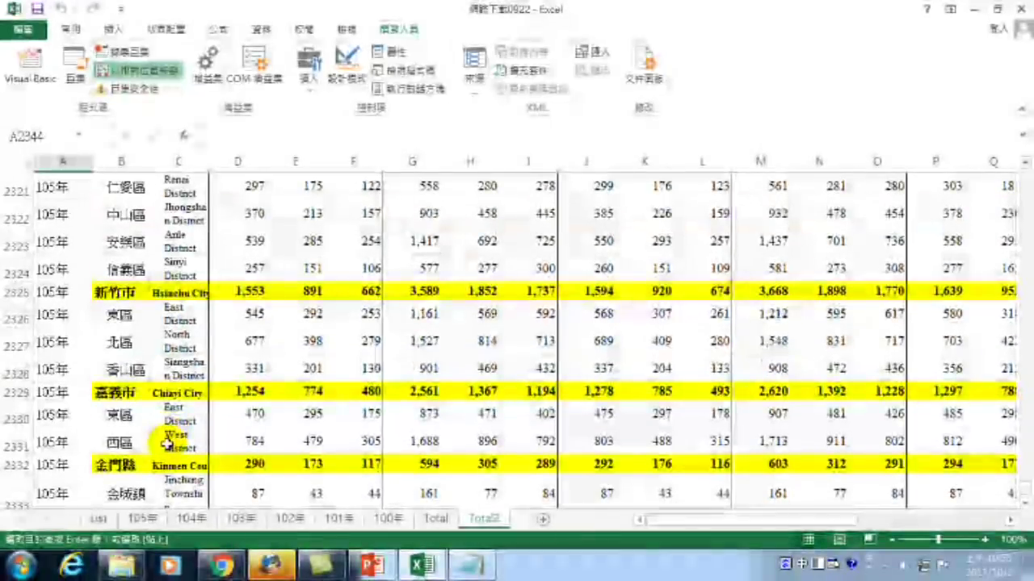
{"action": "scroll", "coordinate": [157, 442], "scroll_direction": "down", "scroll_amount": 3}
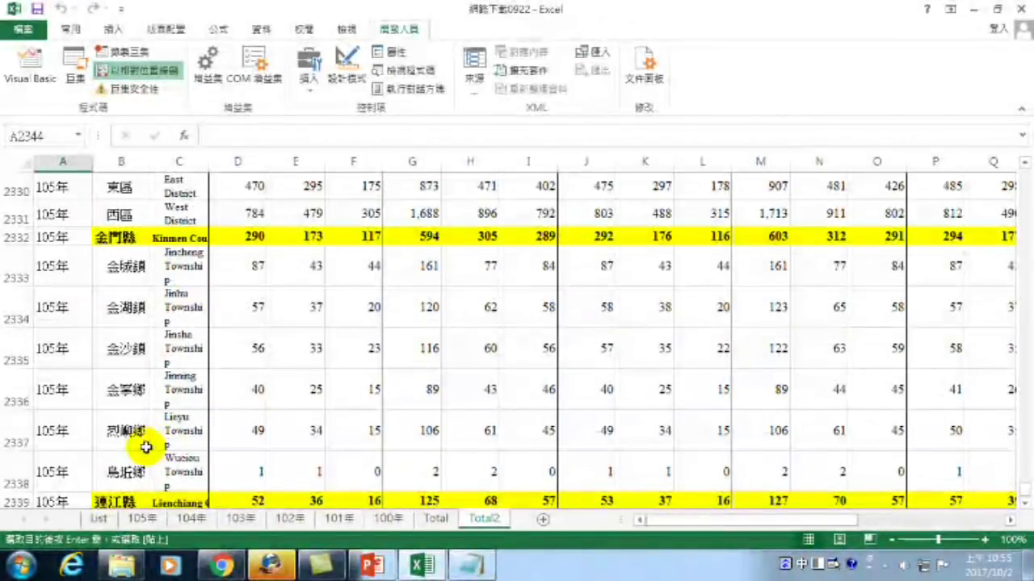
{"action": "scroll", "coordinate": [143, 445], "scroll_direction": "down", "scroll_amount": 2}
{"action": "scroll", "coordinate": [143, 445], "scroll_direction": "down", "scroll_amount": 20}
{"action": "scroll", "coordinate": [121, 348], "scroll_direction": "up", "scroll_amount": 20}
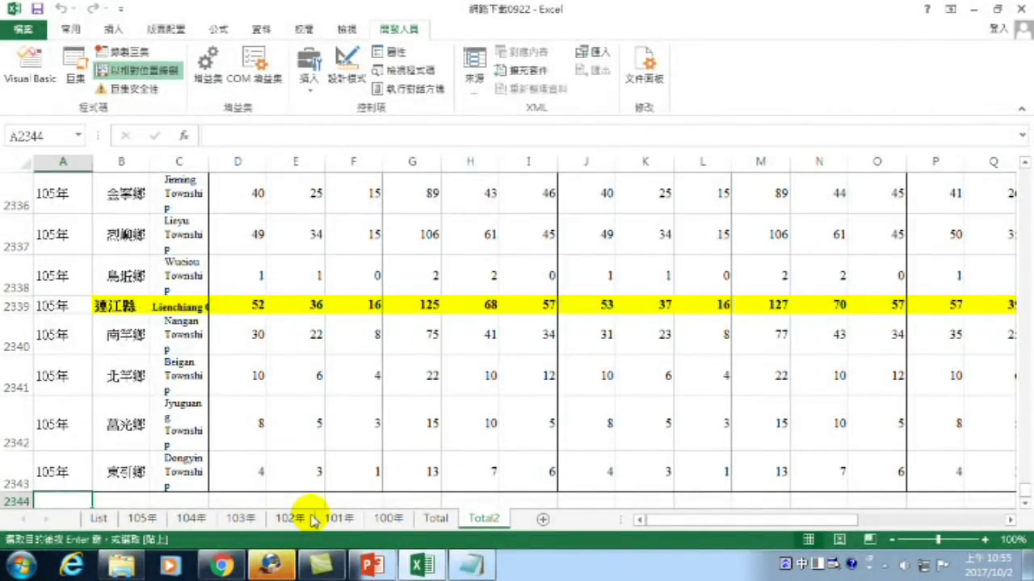
{"action": "left_click", "coordinate": [98, 517]}
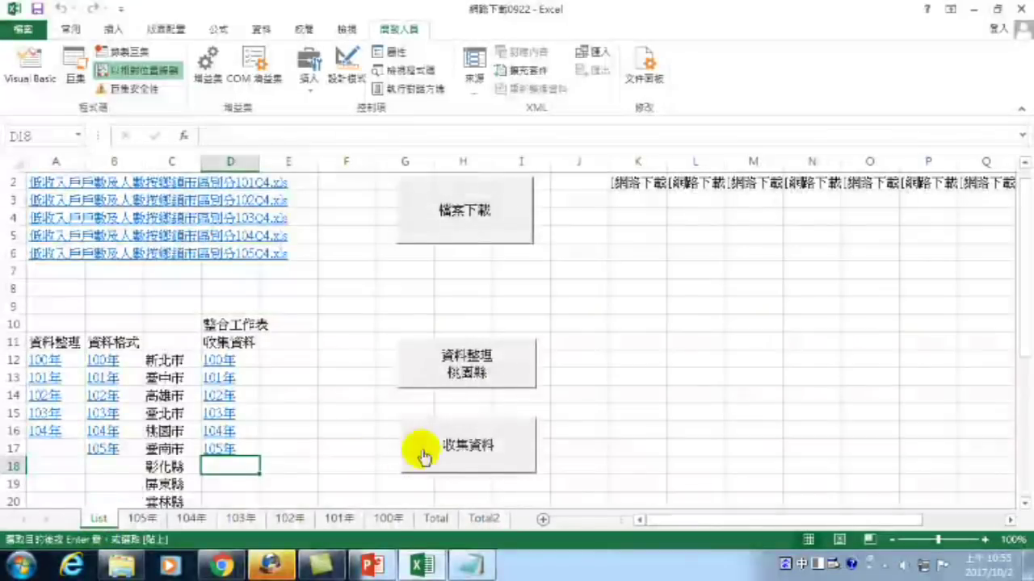